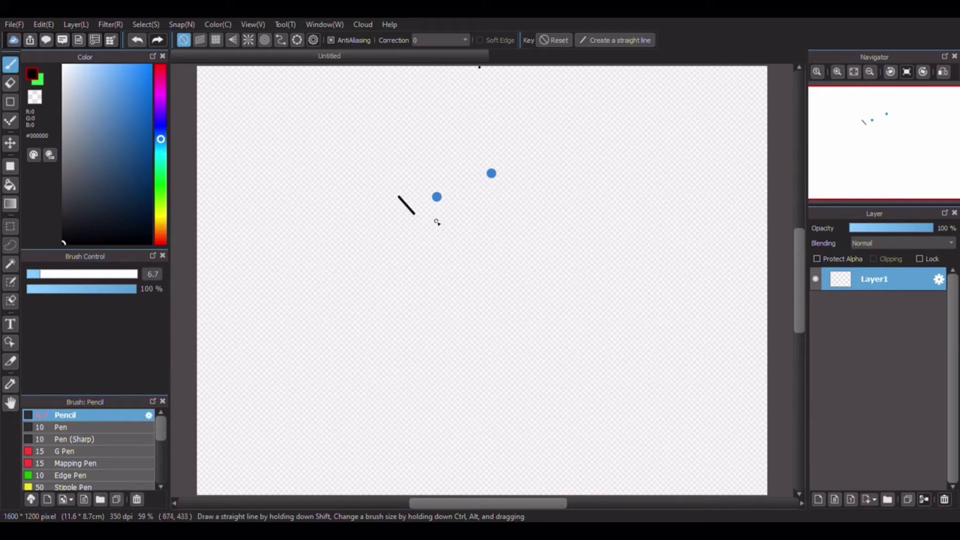
# - Draw black straight segments continuing the short diagonal line into a connected lower edge beneath the left blue dot
pyautogui.keyDown('shift'); pyautogui.click(418, 218); pyautogui.keyUp('shift')
pyautogui.scroll(8, 418, 218)
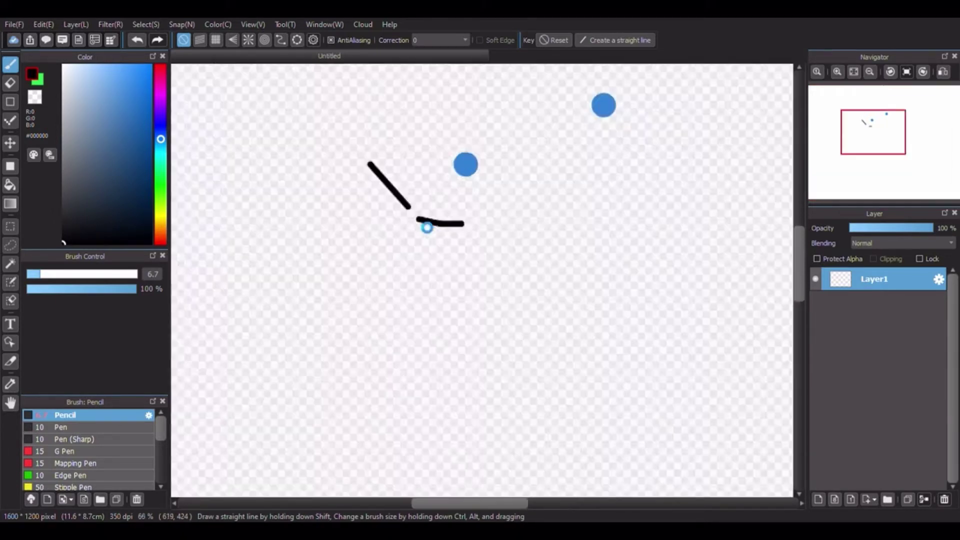
pyautogui.keyDown('shift'); pyautogui.click(373, 167); pyautogui.keyUp('shift')
pyautogui.click(854, 72)
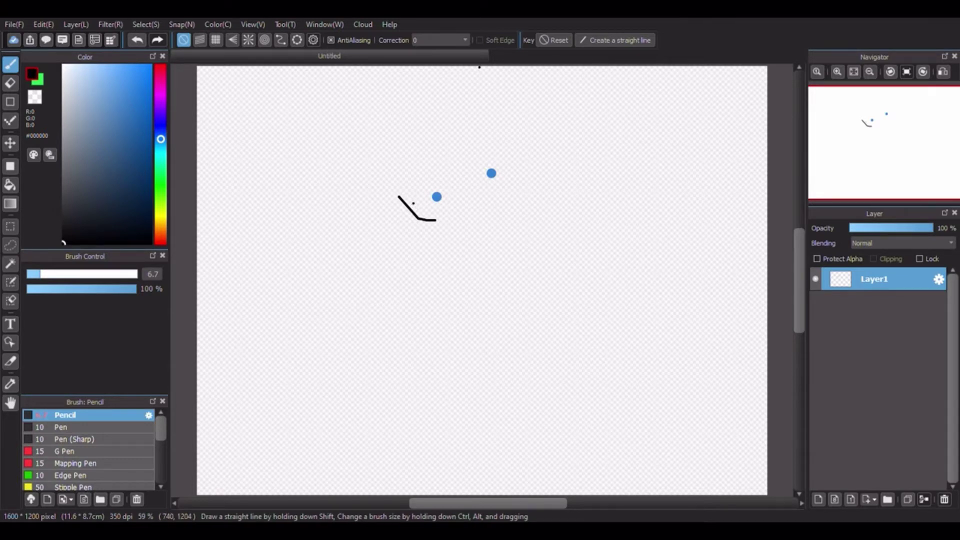
# - Outline a narrow, pointed left eye around the lower blue dot with connected black straight lines
pyautogui.keyDown('shift'); pyautogui.click(435, 193); pyautogui.keyUp('shift')
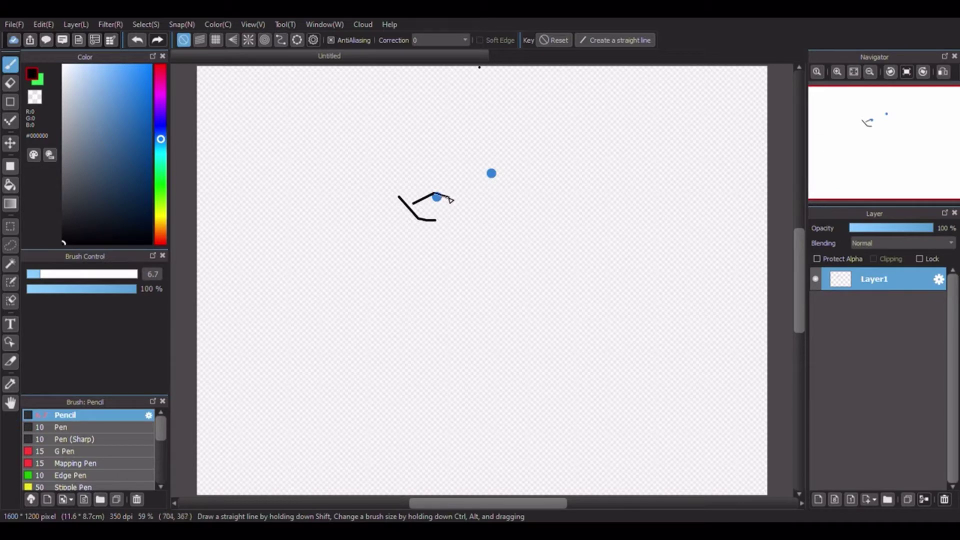
pyautogui.keyDown('shift'); pyautogui.click(450, 200); pyautogui.keyUp('shift')
pyautogui.keyDown('shift'); pyautogui.click(415, 203); pyautogui.keyUp('shift')
# - Erase the blue spilling above the left eye with the transparent colour and outline its iris in black
pyautogui.scroll(6, 436, 196)
pyautogui.click(31, 100)
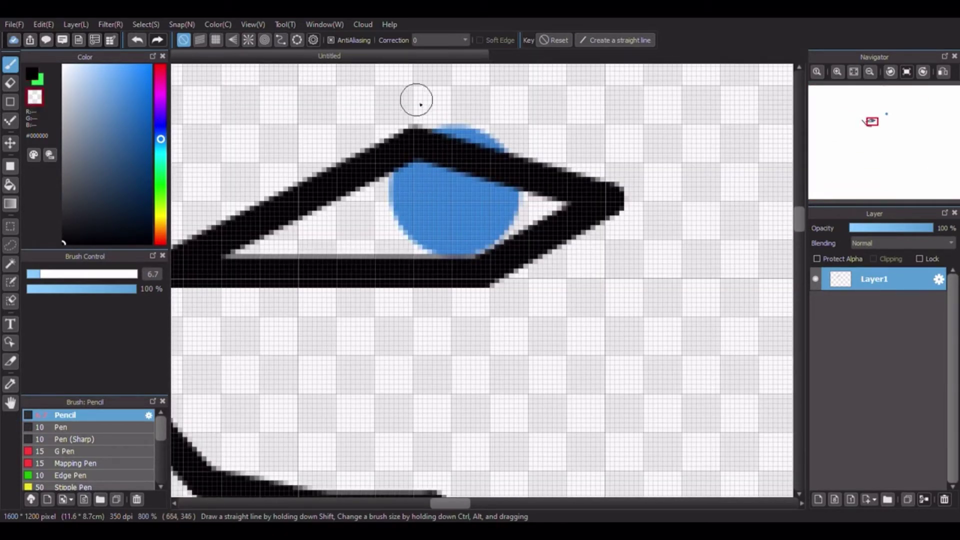
pyautogui.moveTo(418, 97)
pyautogui.mouseDown()
pyautogui.moveTo(495, 135)
pyautogui.moveTo(502, 152)
pyautogui.mouseUp()
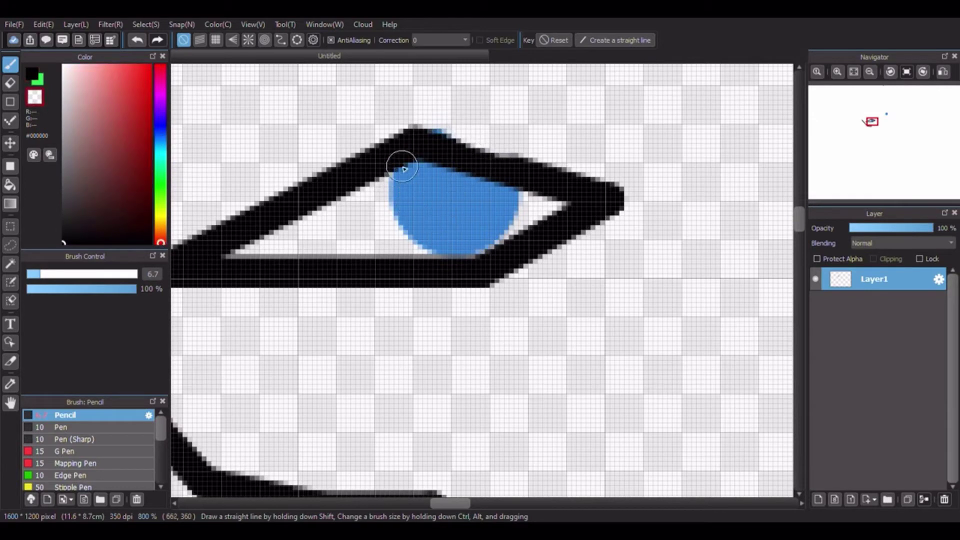
pyautogui.click(33, 74)
pyautogui.moveTo(402, 163)
pyautogui.mouseDown()
pyautogui.moveTo(393, 192)
pyautogui.moveTo(405, 226)
pyautogui.moveTo(440, 253)
pyautogui.moveTo(494, 249)
pyautogui.moveTo(538, 188)
pyautogui.mouseUp()
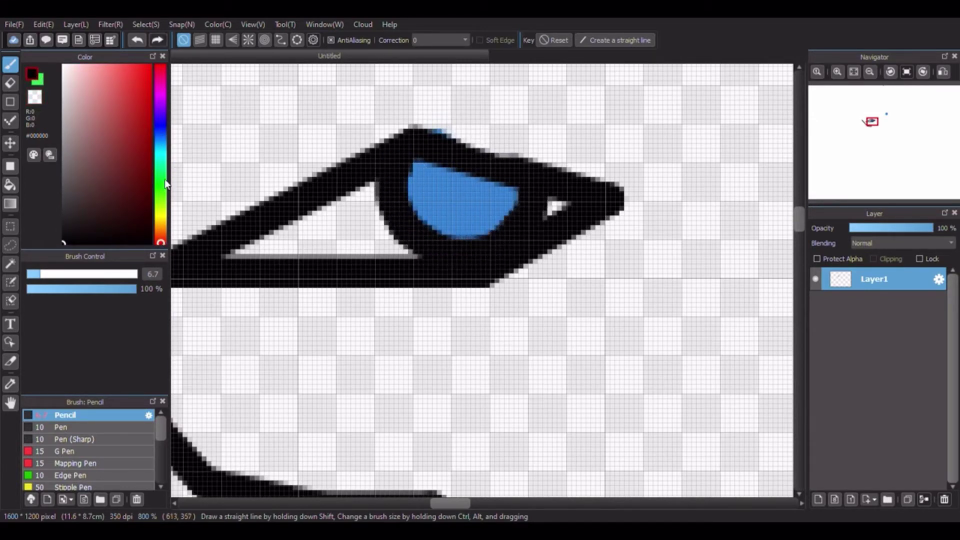
# - Paint a small green highlight in the left iris using colour #00D6A0
pyautogui.click(160, 162)
pyautogui.click(150, 93)
pyautogui.moveTo(437, 180)
pyautogui.mouseDown()
pyautogui.moveTo(452, 176)
pyautogui.moveTo(466, 194)
pyautogui.mouseUp()
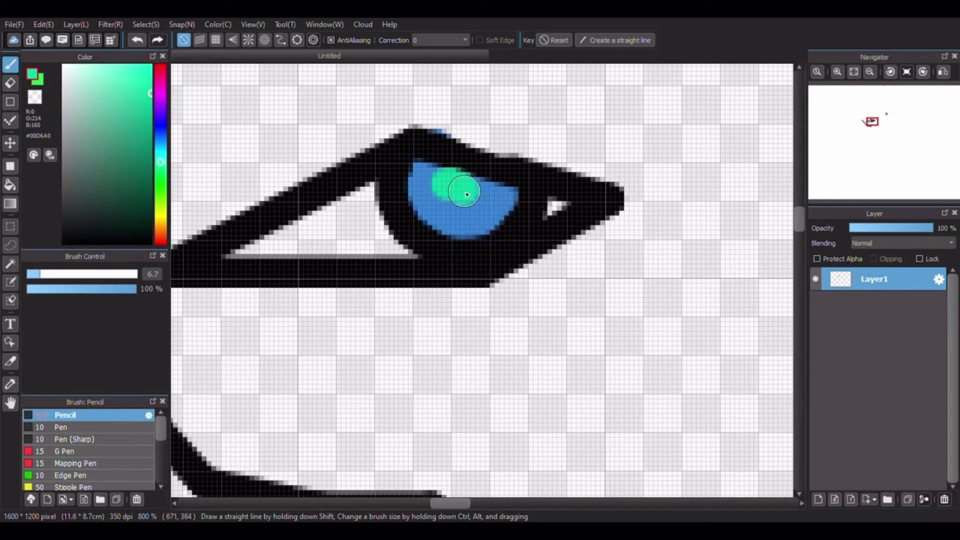
pyautogui.scroll(-3, 369, 386)
pyautogui.scroll(3, 580, 253)
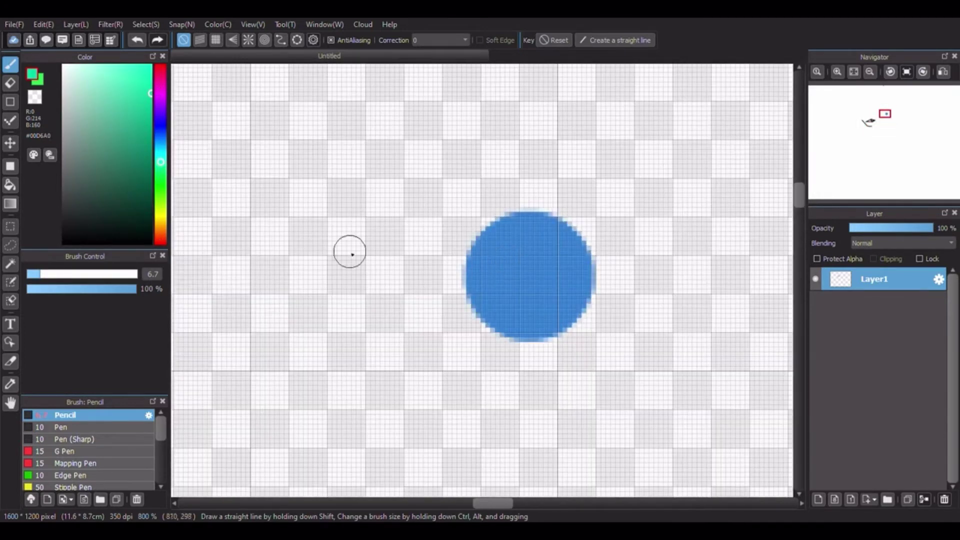
pyautogui.click(854, 72)
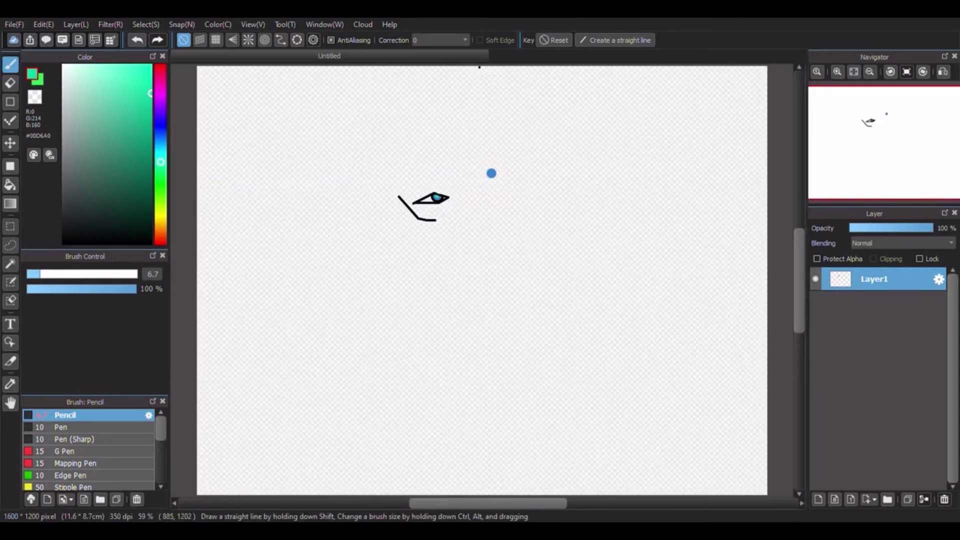
# - Place a black starting dot for the right eye's inner corner and erase the stray dot beside it
pyautogui.click(63, 243)
pyautogui.scroll(8, 466, 186)
pyautogui.click(464, 152)
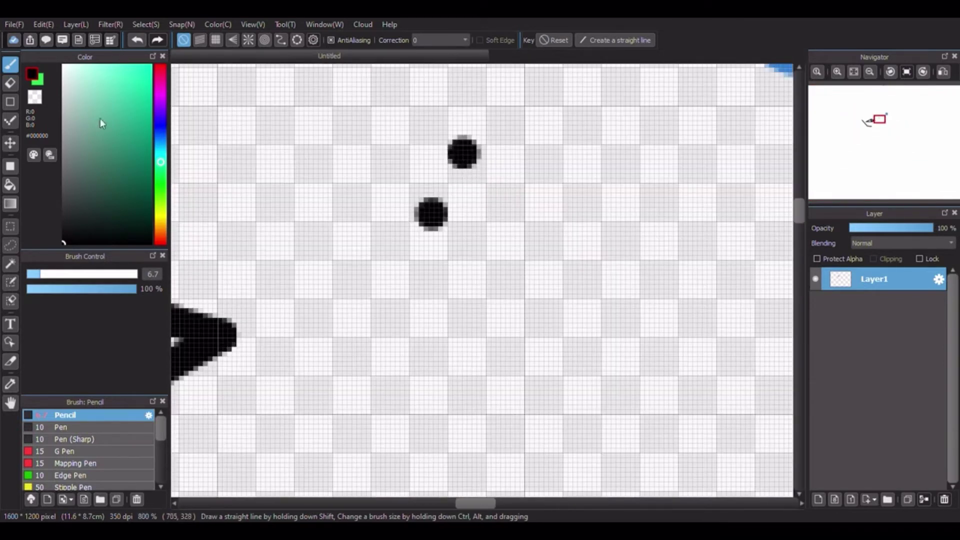
pyautogui.click(32, 100)
pyautogui.moveTo(434, 214); pyautogui.dragTo(419, 215)
pyautogui.click(854, 71)
pyautogui.click(32, 74)
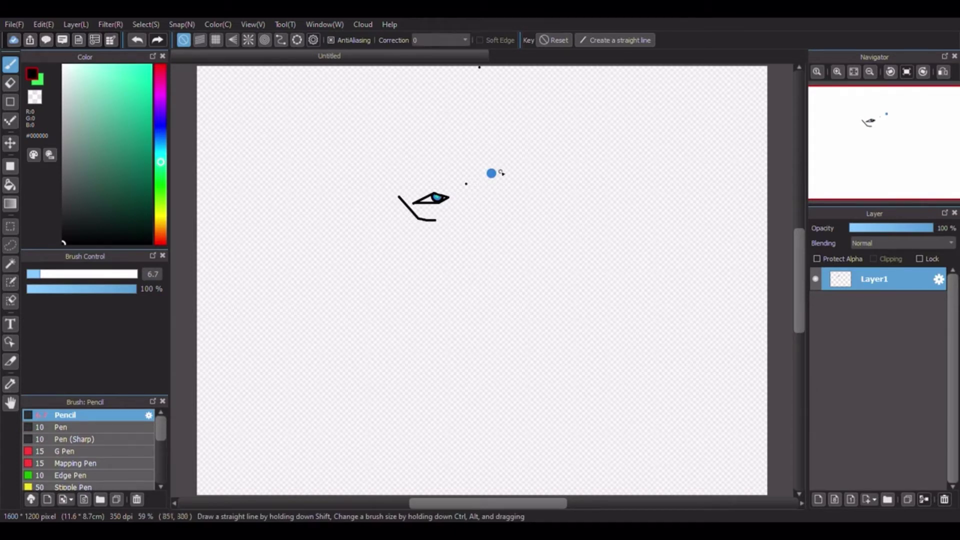
# - Outline the right eye around the upper blue dot with black straight lines and edge its iris in black
pyautogui.click(502, 165)
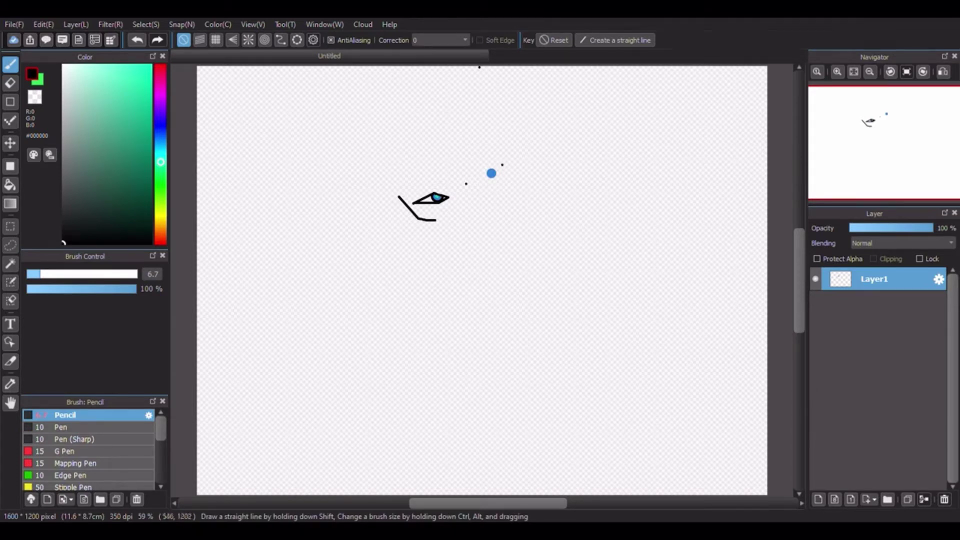
pyautogui.moveTo(495, 180)
pyautogui.mouseDown()
pyautogui.moveTo(466, 185)
pyautogui.moveTo(503, 165)
pyautogui.mouseUp()
pyautogui.scroll(19, 486, 169)
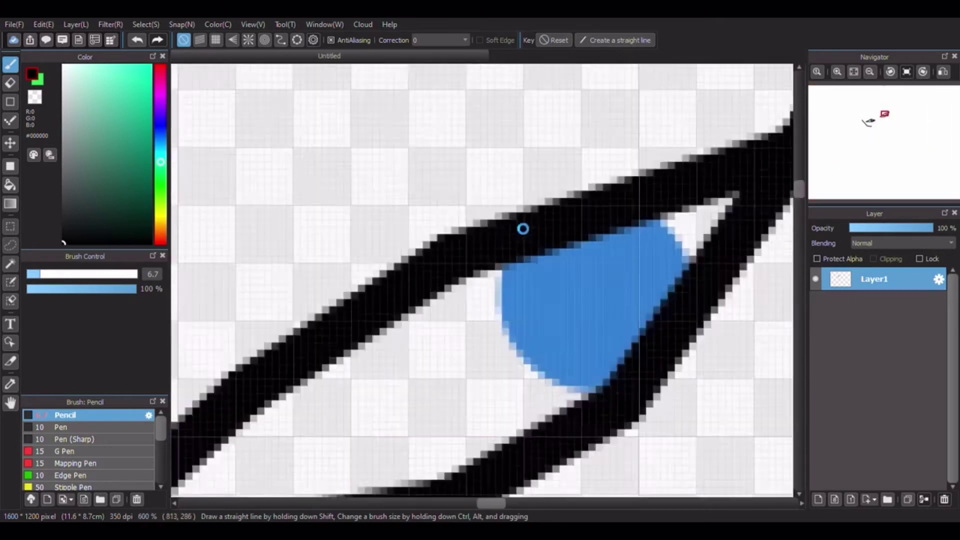
pyautogui.moveTo(485, 279)
pyautogui.mouseDown()
pyautogui.moveTo(539, 396)
pyautogui.moveTo(625, 450)
pyautogui.mouseUp()
# - Paint a #00D6A0 highlight in the right iris and return the drawing colour to black
pyautogui.scroll(-6, 741, 264)
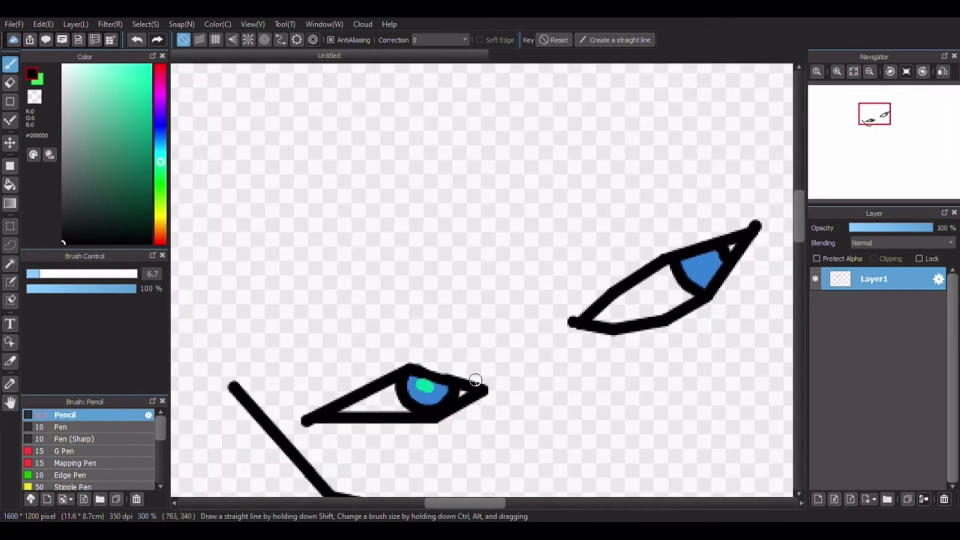
pyautogui.press('x')
pyautogui.scroll(4, 707, 253)
pyautogui.click(654, 290)
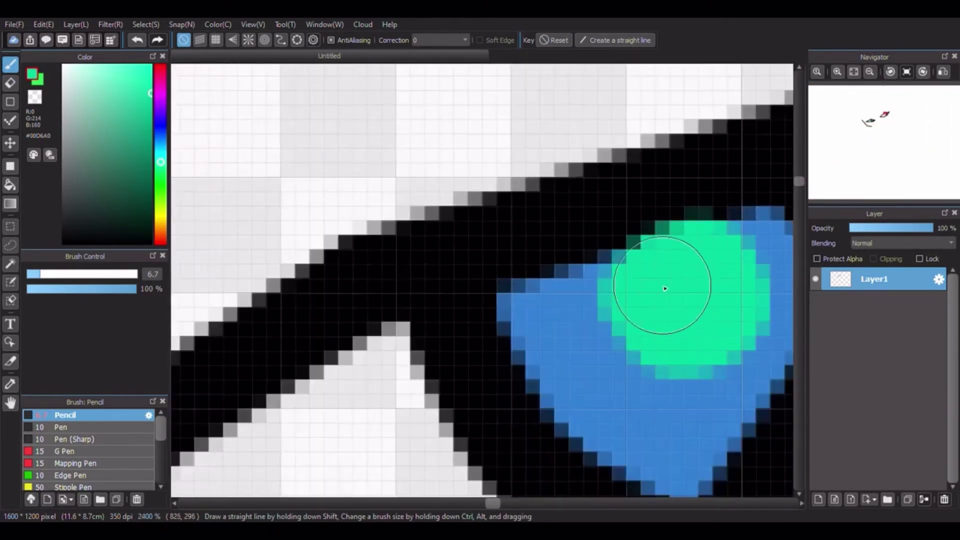
pyautogui.scroll(-8, 626, 492)
pyautogui.press('x')
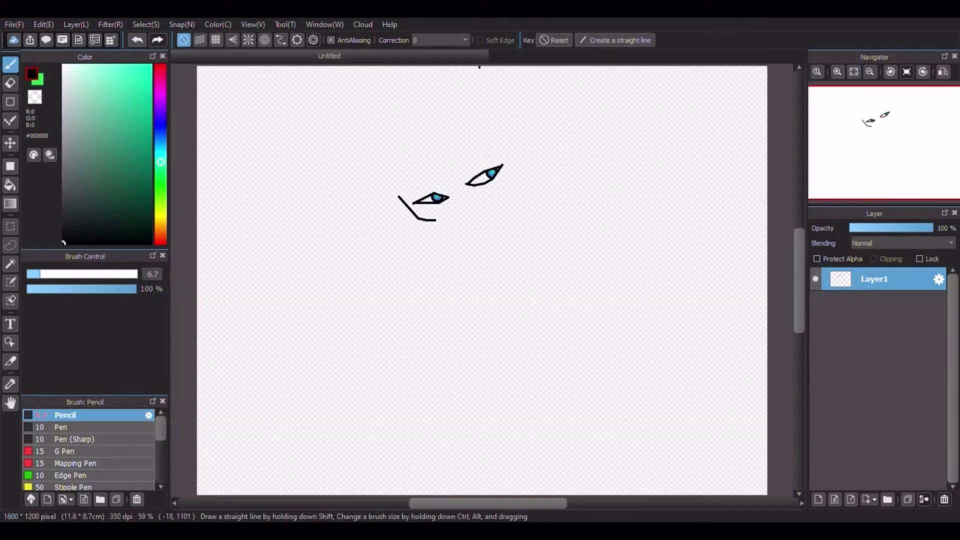
# - Draw a short black nose line between the eyes and join the left lower mask edge to it
pyautogui.click(455, 212)
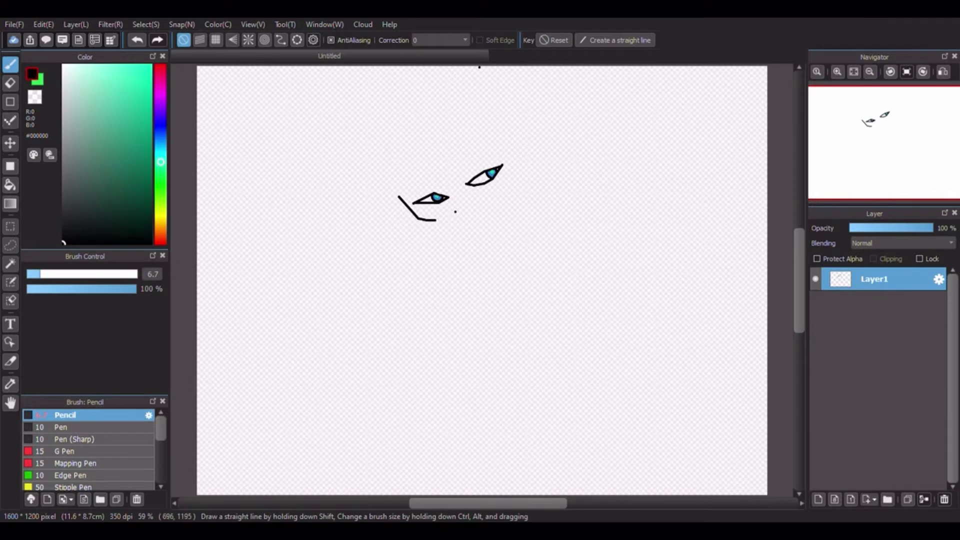
pyautogui.moveTo(449, 208); pyautogui.dragTo(456, 212)
pyautogui.scroll(8, 449, 215)
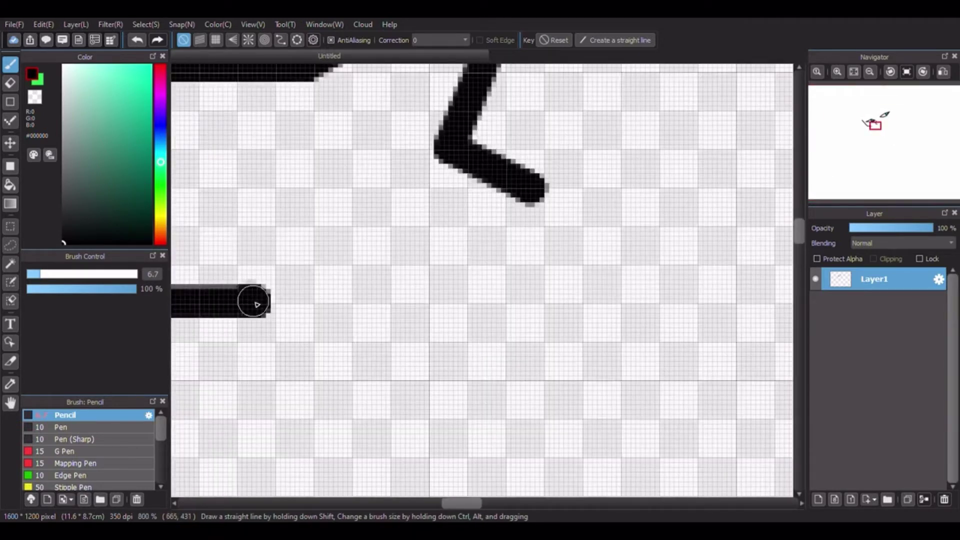
pyautogui.moveTo(252, 301)
pyautogui.mouseDown()
pyautogui.moveTo(329, 277)
pyautogui.moveTo(440, 160)
pyautogui.moveTo(482, 180)
pyautogui.moveTo(492, 200)
pyautogui.mouseUp()
pyautogui.scroll(-6, 439, 161)
pyautogui.scroll(6, 396, 161)
pyautogui.scroll(-6, 492, 200)
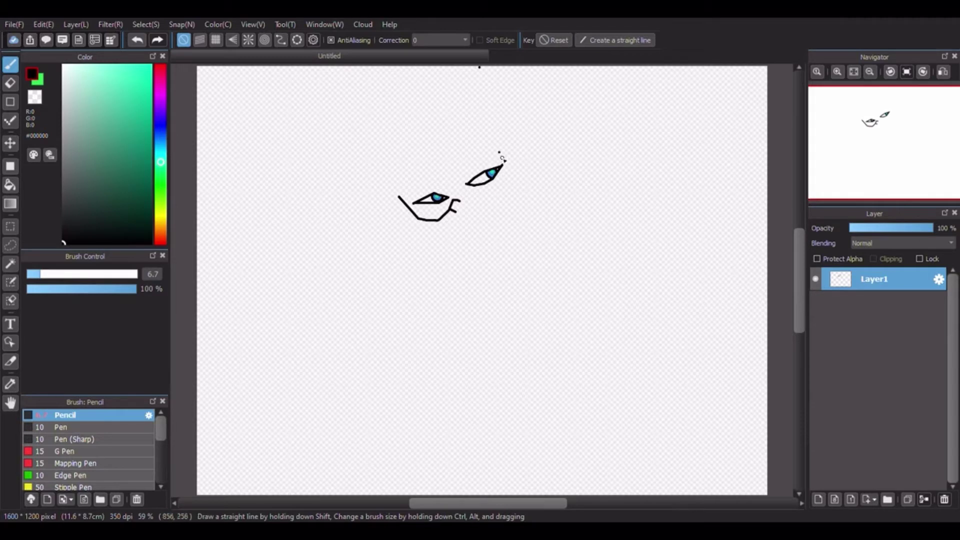
# - Draw the mask's right side and lower edge around the right eye, joining it to the nose bridge
pyautogui.moveTo(499, 152); pyautogui.dragTo(508, 171)
pyautogui.moveTo(507, 179); pyautogui.dragTo(479, 200)
pyautogui.scroll(10, 463, 202)
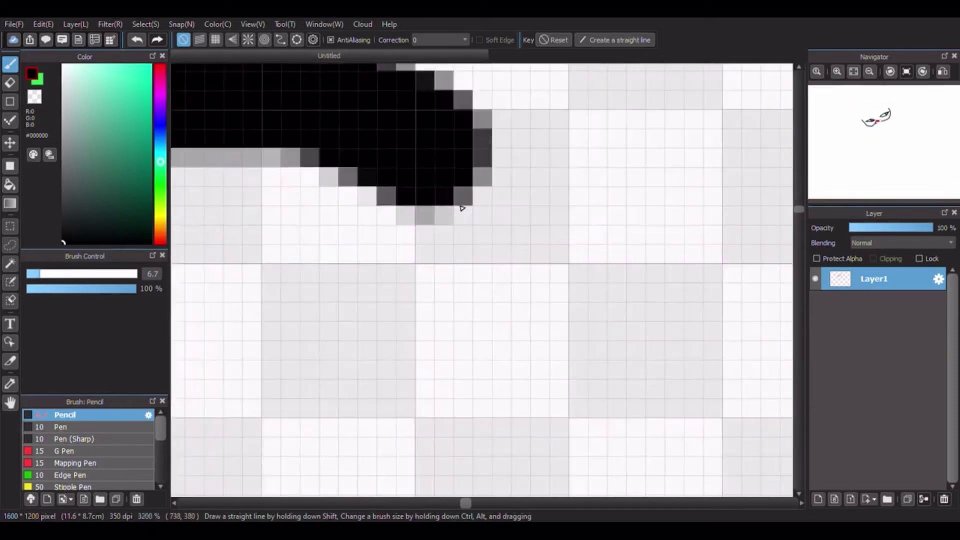
pyautogui.keyDown('shift'); pyautogui.click(429, 150); pyautogui.keyUp('shift')
pyautogui.click(855, 72)
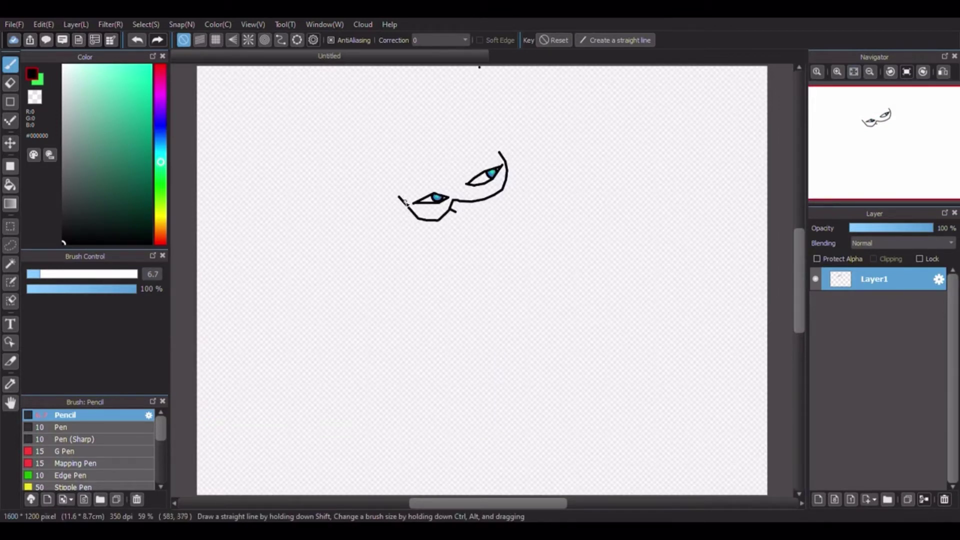
# - Draw the mask's upper edge above both eyes and fill the enclosed mask area with black
pyautogui.moveTo(405, 202); pyautogui.dragTo(500, 153)
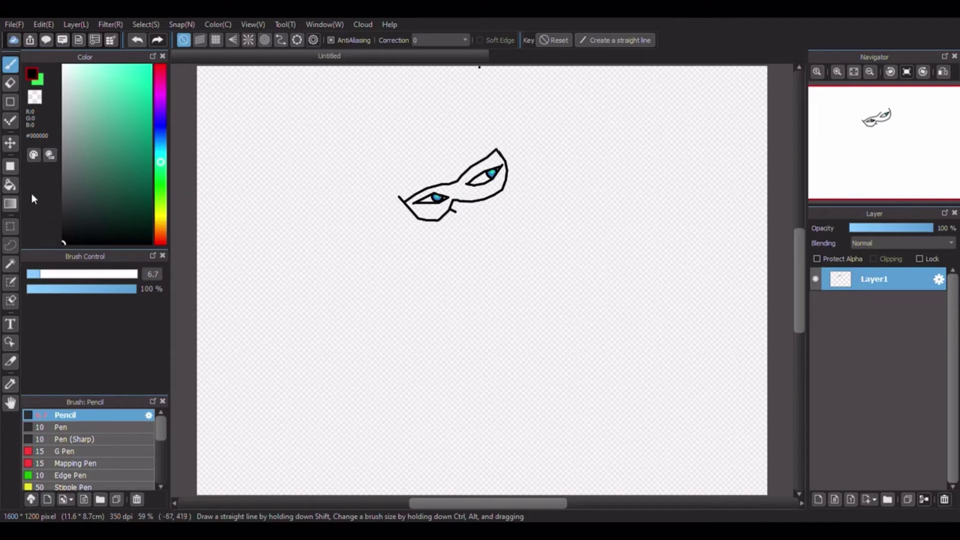
pyautogui.click(11, 186)
pyautogui.click(458, 192)
pyautogui.click(10, 64)
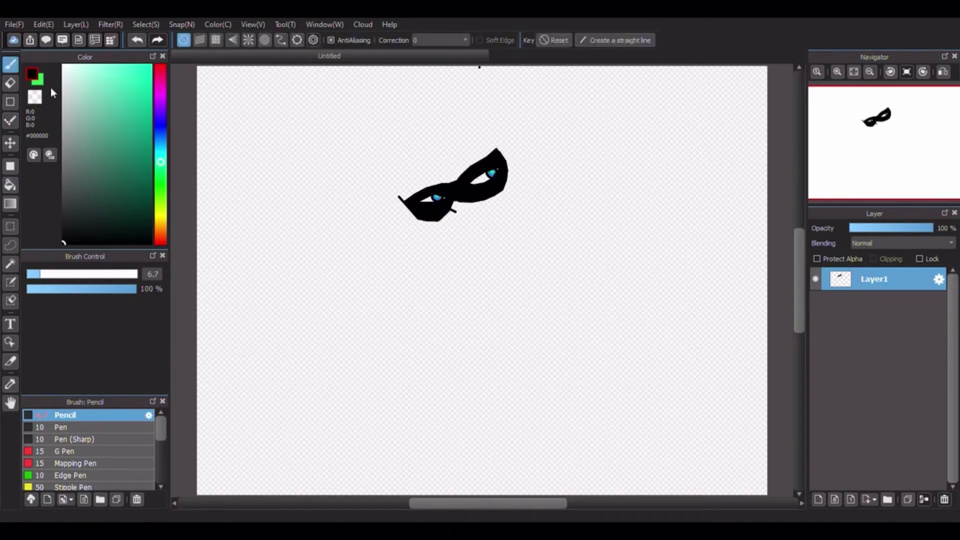
# - Erase the line end sticking out past the mask's left corner with the transparent colour
pyautogui.click(34, 97)
pyautogui.scroll(10, 418, 197)
pyautogui.moveTo(348, 228)
pyautogui.mouseDown()
pyautogui.moveTo(304, 291)
pyautogui.moveTo(330, 216)
pyautogui.moveTo(280, 272)
pyautogui.moveTo(288, 249)
pyautogui.mouseUp()
pyautogui.click(854, 72)
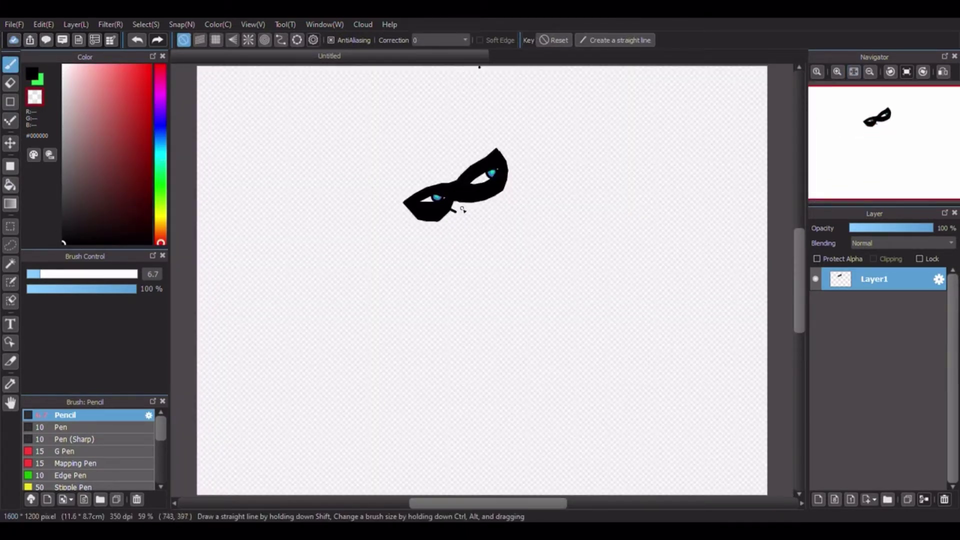
# - Draw a second short black nose mark just right of the existing nose line
pyautogui.click(32, 74)
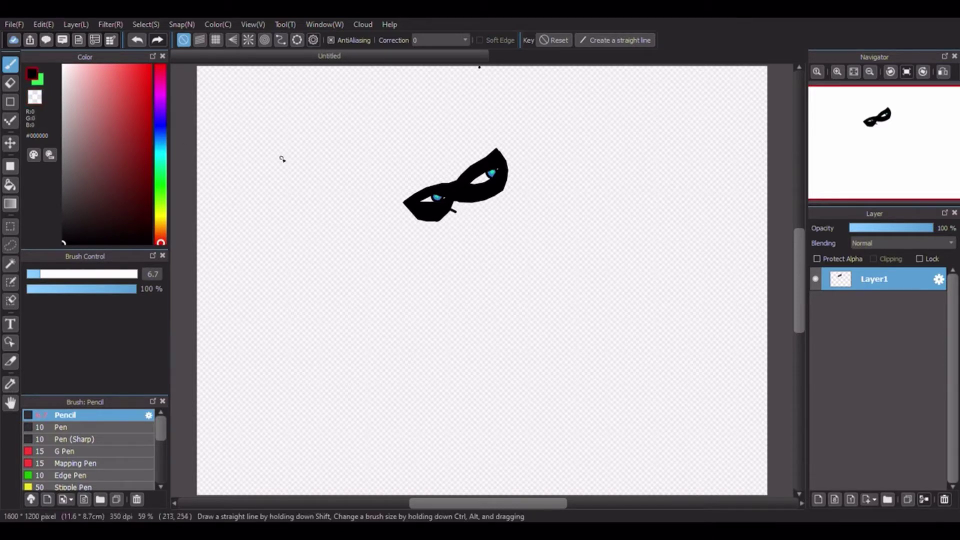
pyautogui.scroll(10, 464, 210)
pyautogui.keyDown('shift'); pyautogui.click(631, 285); pyautogui.keyUp('shift')
pyautogui.scroll(-10, 440, 477)
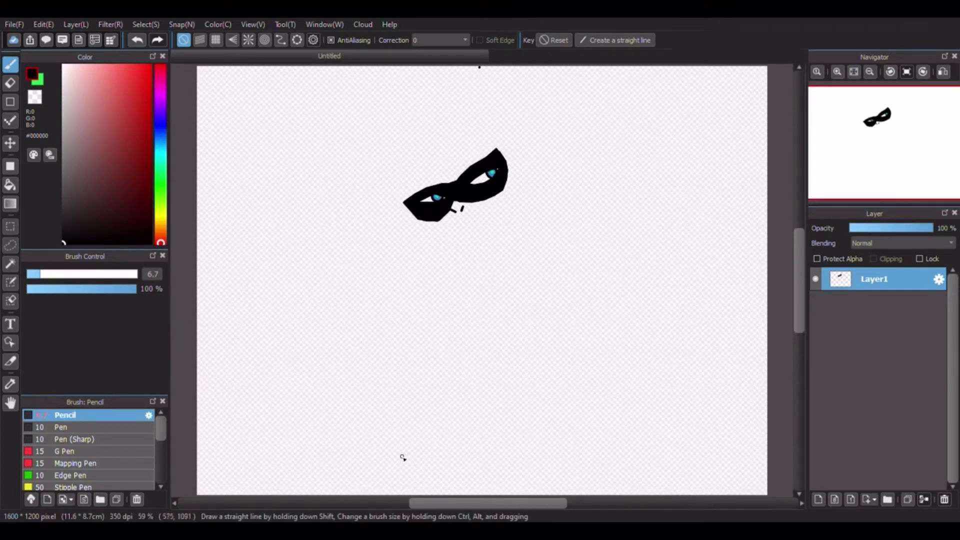
# - Trim the mask's lower-left side with transparent straight lines and clear the cut-off piece using a transparent bucket fill
pyautogui.scroll(3, 400, 199)
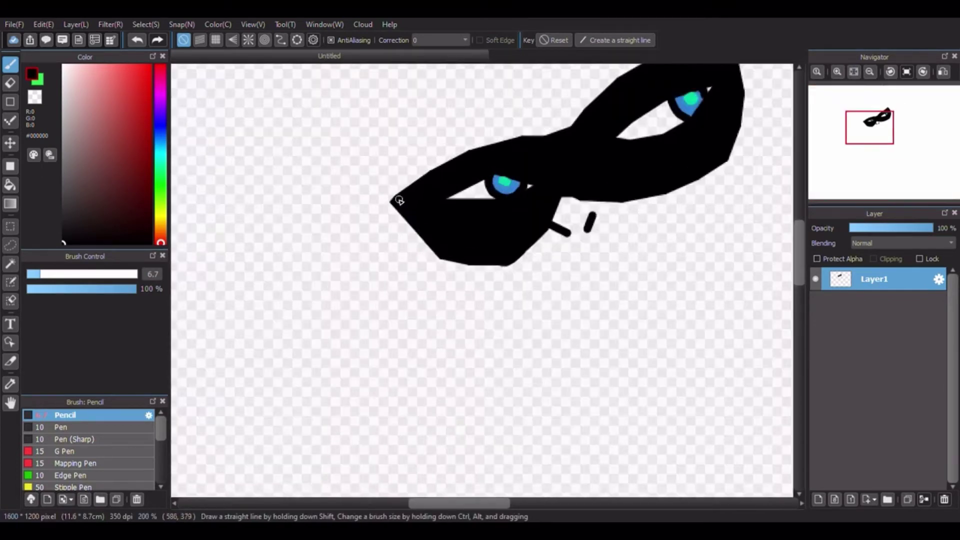
pyautogui.click(36, 98)
pyautogui.moveTo(400, 179); pyautogui.dragTo(491, 289)
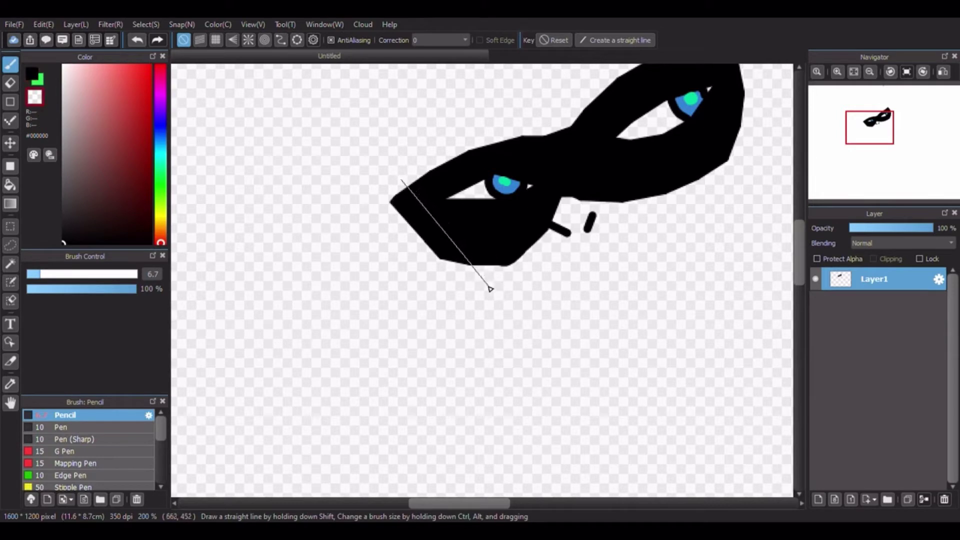
pyautogui.keyDown('shift'); pyautogui.click(454, 253); pyautogui.keyUp('shift')
pyautogui.keyDown('shift'); pyautogui.click(479, 261); pyautogui.keyUp('shift')
pyautogui.keyDown('shift'); pyautogui.click(515, 265); pyautogui.keyUp('shift')
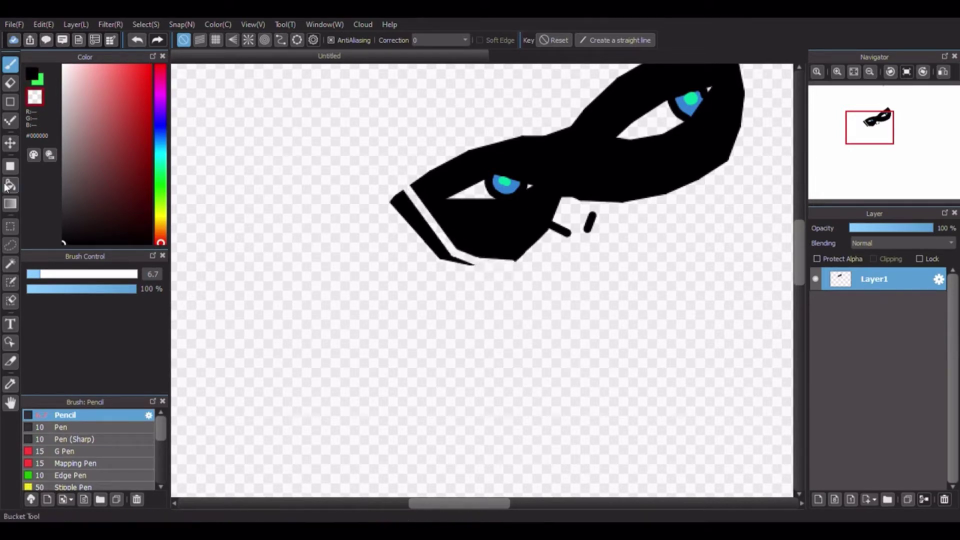
pyautogui.press('g')
pyautogui.click(414, 215)
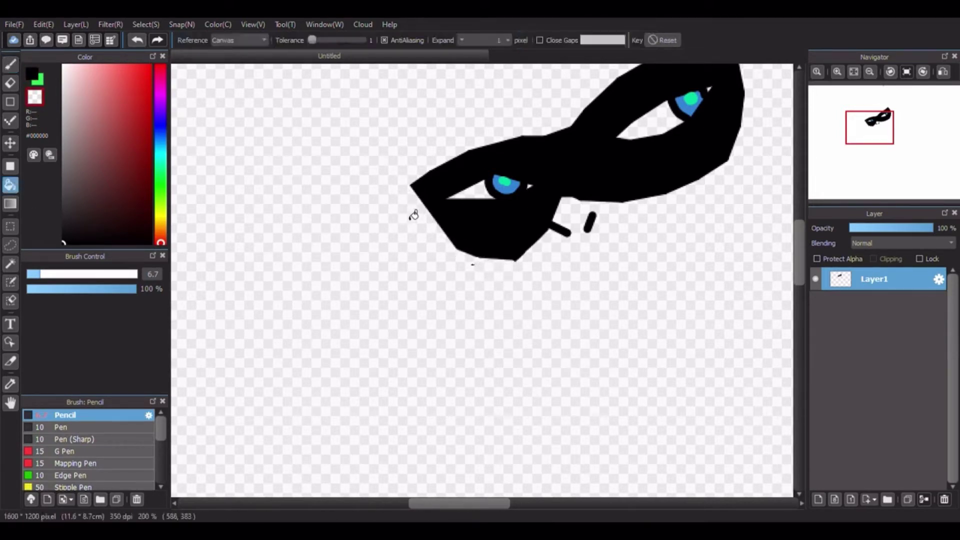
# - Draw a black forehead outline above the mask, rising from both outer corners and closing along the top
pyautogui.click(10, 64)
pyautogui.click(31, 74)
pyautogui.click(853, 72)
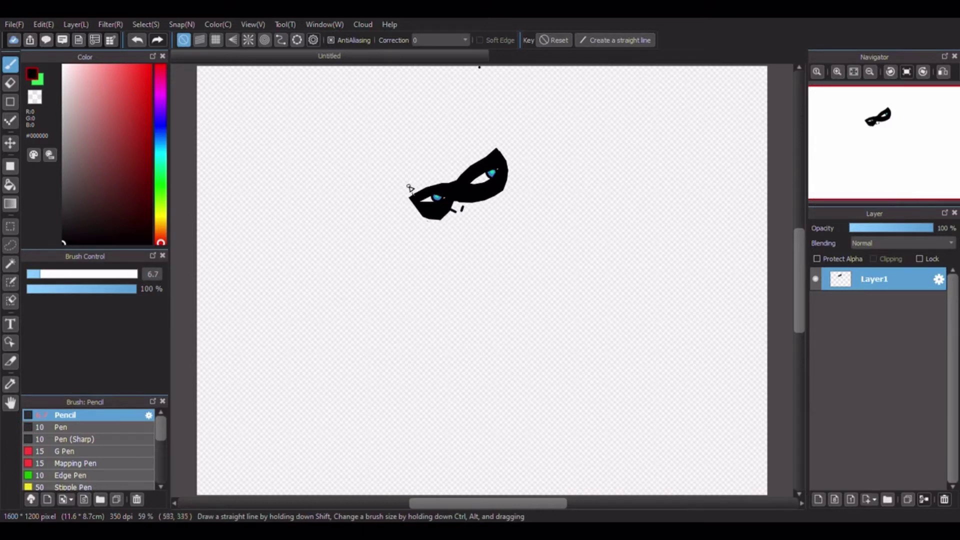
pyautogui.moveTo(410, 185); pyautogui.dragTo(412, 195)
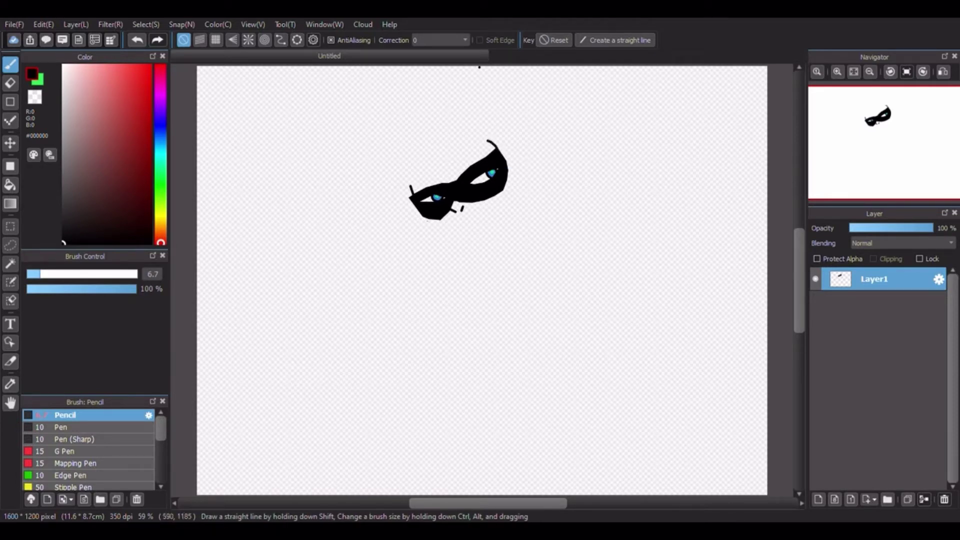
pyautogui.scroll(5, 461, 150)
pyautogui.click(599, 168)
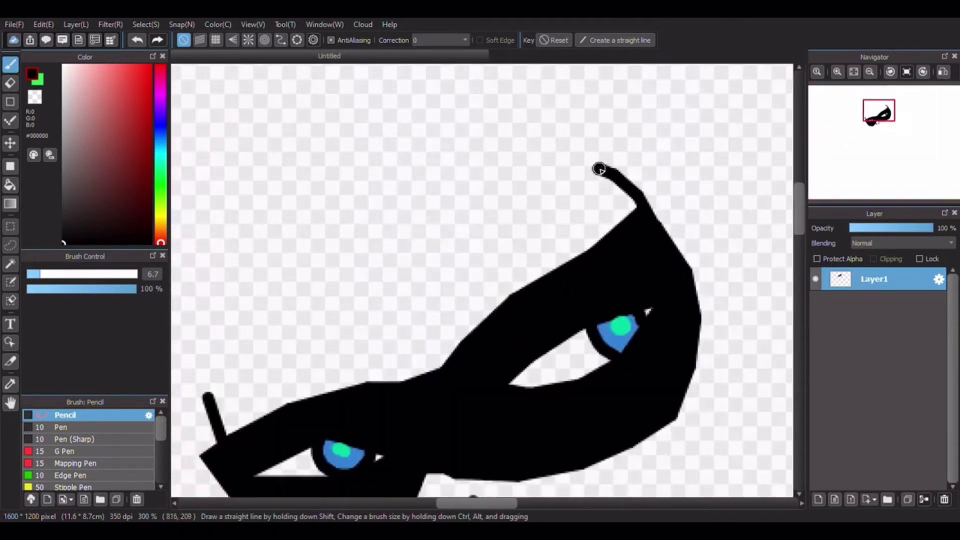
pyautogui.keyDown('shift'); pyautogui.click(565, 174); pyautogui.keyUp('shift')
pyautogui.moveTo(520, 190)
pyautogui.mouseDown()
pyautogui.moveTo(259, 322)
pyautogui.moveTo(201, 377)
pyautogui.moveTo(217, 432)
pyautogui.mouseUp()
pyautogui.click(854, 72)
# - Fill the forehead area above the mask with white (#FFFFFF) and return to the black brush
pyautogui.click(63, 66)
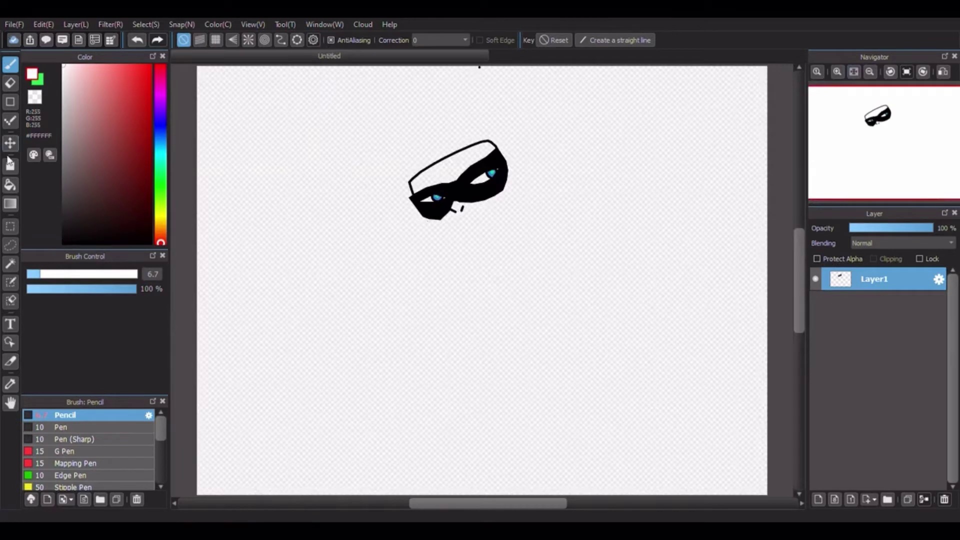
pyautogui.press('g')
pyautogui.click(452, 172)
pyautogui.click(63, 243)
pyautogui.press('b')
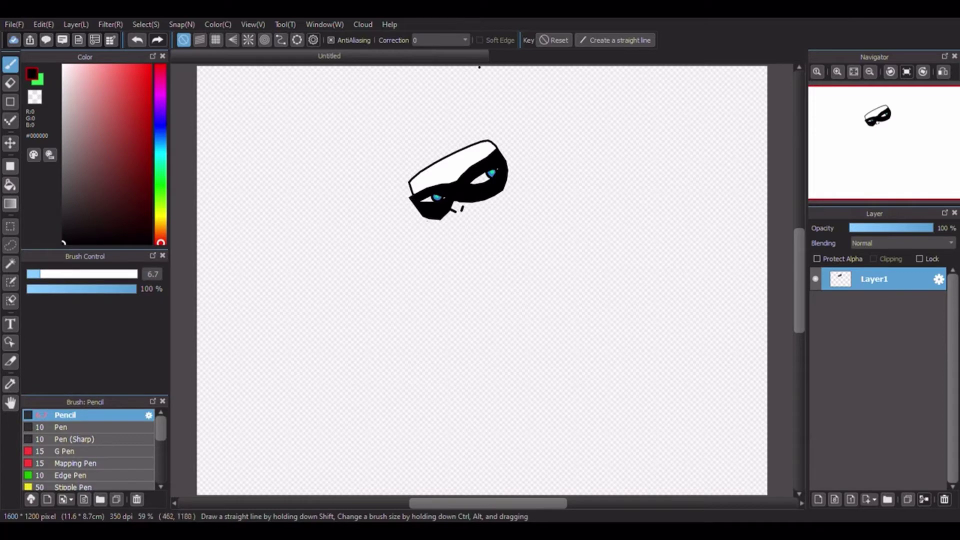
# - Draw the lower black outline of the hat's tail, rising from the mask's left corner and arching over to the left
pyautogui.moveTo(403, 185); pyautogui.dragTo(411, 195)
pyautogui.keyDown('shift'); pyautogui.click(397, 161); pyautogui.keyUp('shift')
pyautogui.scroll(4, 398, 147)
pyautogui.moveTo(396, 201)
pyautogui.mouseDown()
pyautogui.moveTo(399, 189)
pyautogui.moveTo(385, 190)
pyautogui.mouseUp()
pyautogui.click(854, 72)
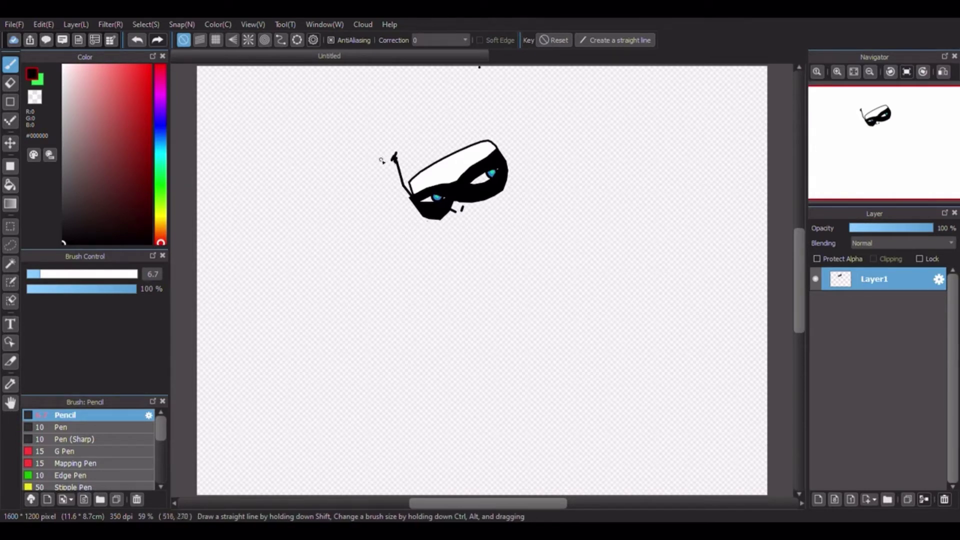
pyautogui.moveTo(366, 142); pyautogui.dragTo(389, 152)
pyautogui.scroll(5, 360, 141)
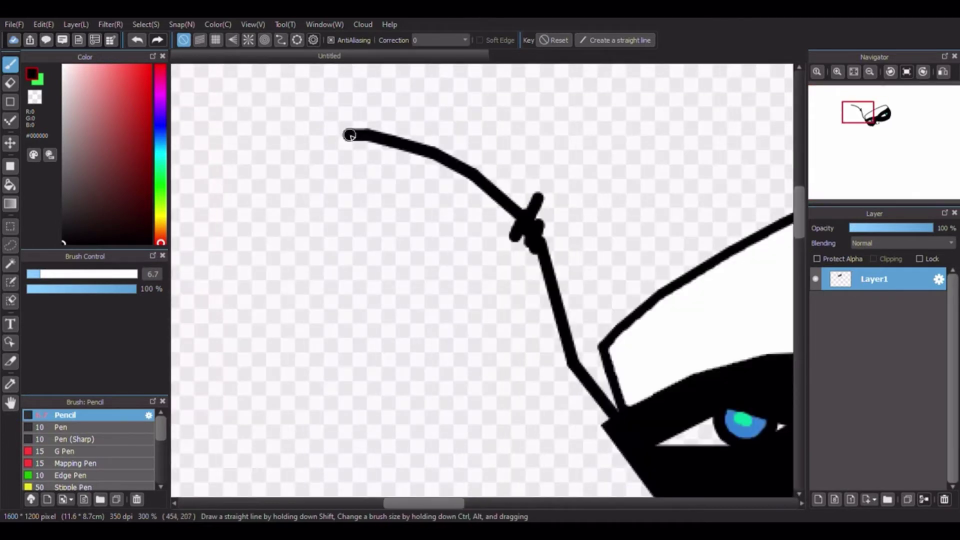
pyautogui.click(854, 72)
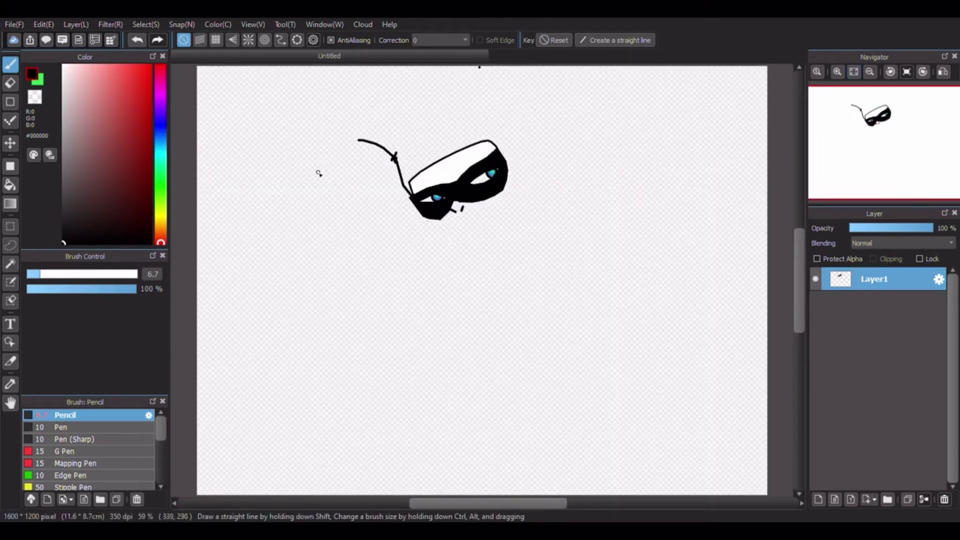
pyautogui.moveTo(318, 171)
pyautogui.mouseDown()
pyautogui.moveTo(343, 149)
pyautogui.moveTo(368, 144)
pyautogui.mouseUp()
# - Stamp a black circle with a size 100 brush at the drooping end of the hat's tail
pyautogui.click(159, 275)
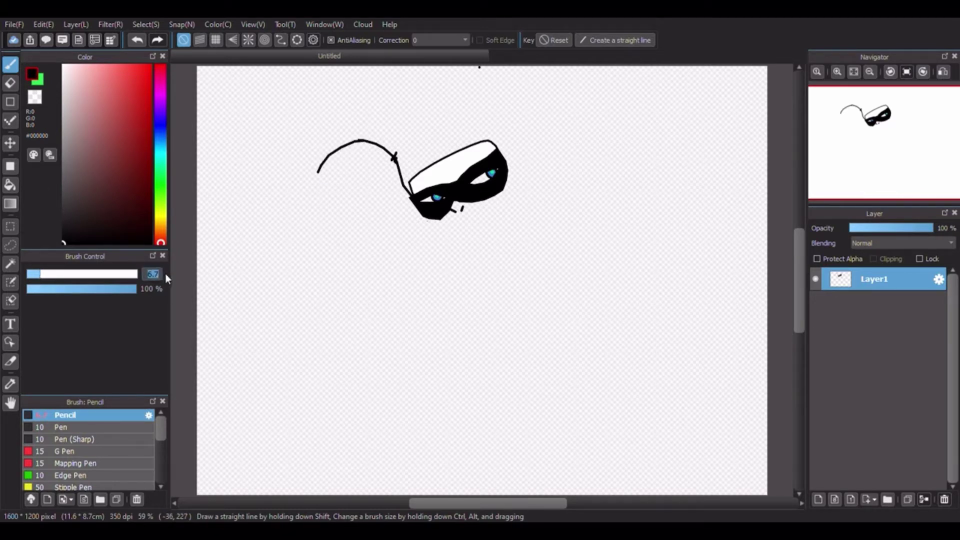
pyautogui.write('100')
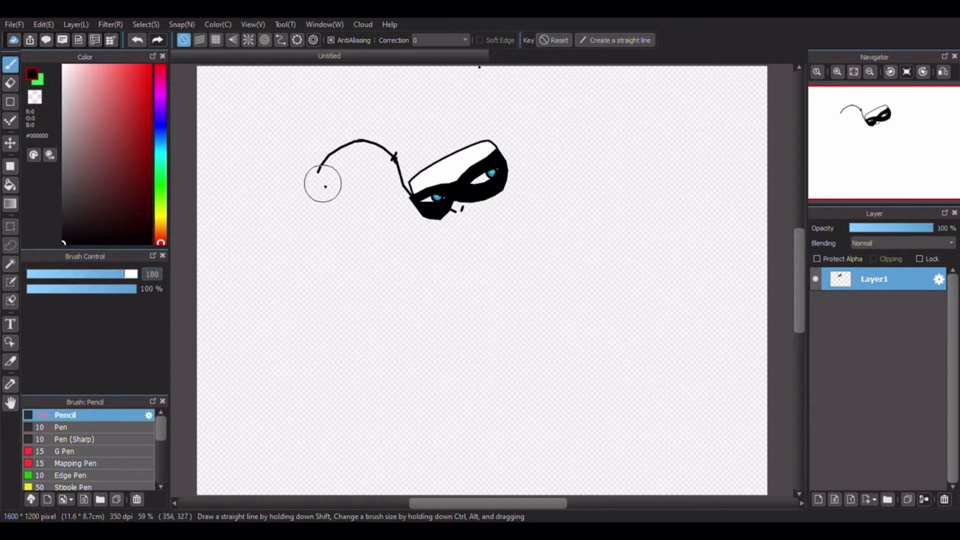
pyautogui.click(319, 188)
# - Set the brush to white (#FFFFFF) at size 85
pyautogui.click(63, 66)
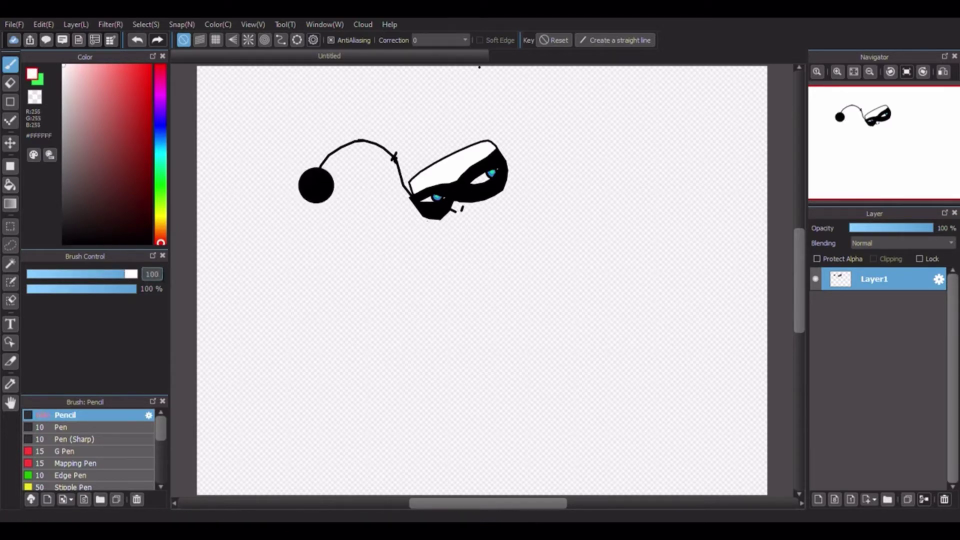
pyautogui.write('99')
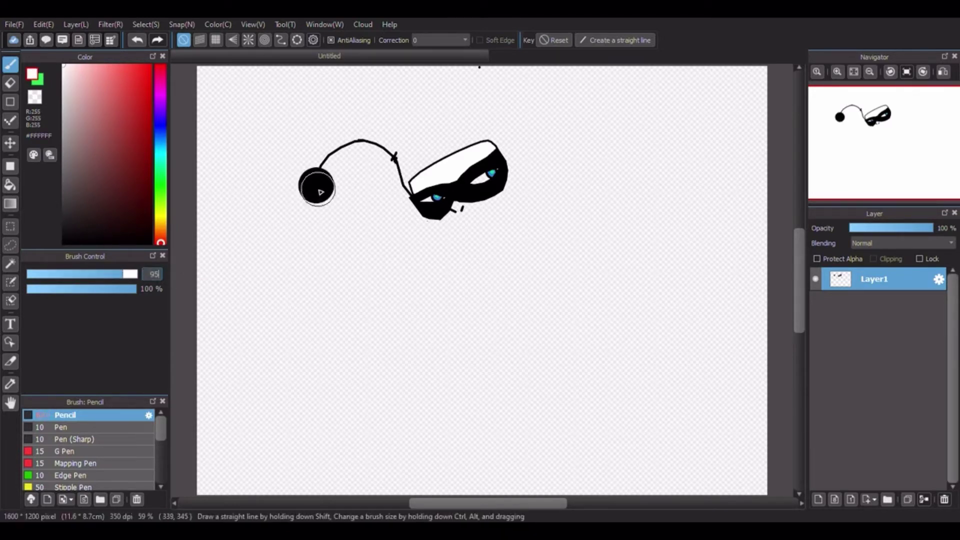
pyautogui.press('BackSpace')
pyautogui.press('BackSpace')
pyautogui.write('85')
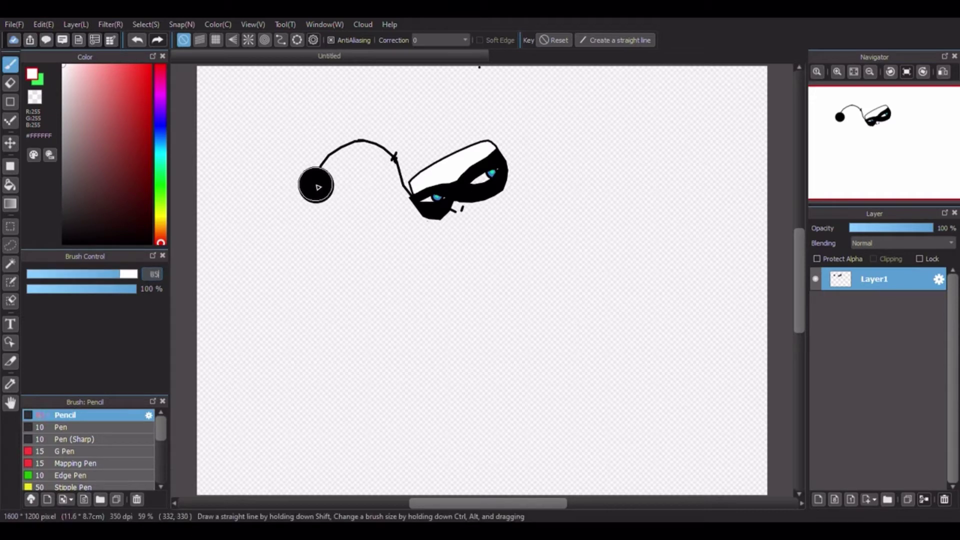
# - Try to stamp a white dot in the middle of the black circle
pyautogui.scroll(5, 319, 187)
pyautogui.scroll(-1, 423, 294)
pyautogui.scroll(2, 380, 257)
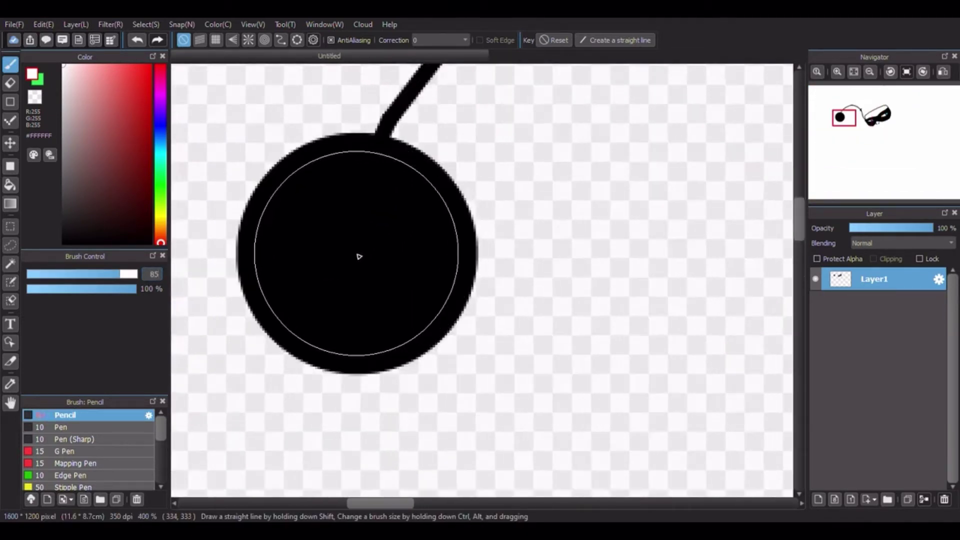
pyautogui.click(357, 258)
pyautogui.click(854, 72)
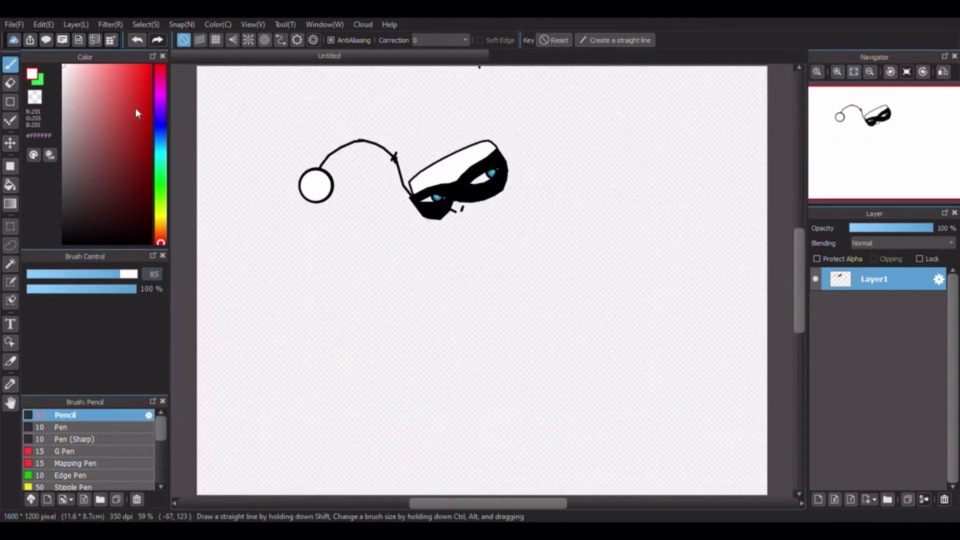
# - Stamp a size 85 white dot centred in the black circle, leaving an even black rim as a pompom
pyautogui.scroll(5, 315, 185)
pyautogui.scroll(-2, 480, 320)
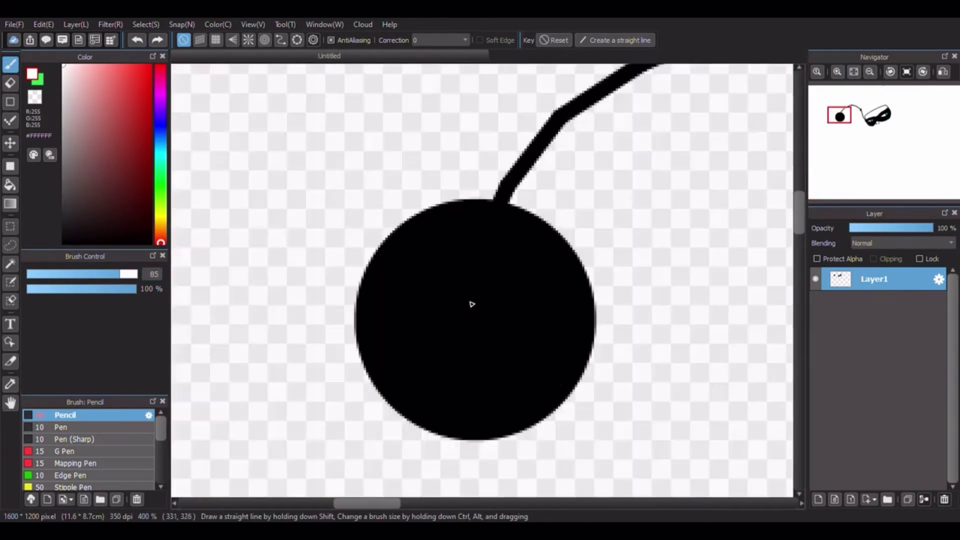
pyautogui.click(476, 322)
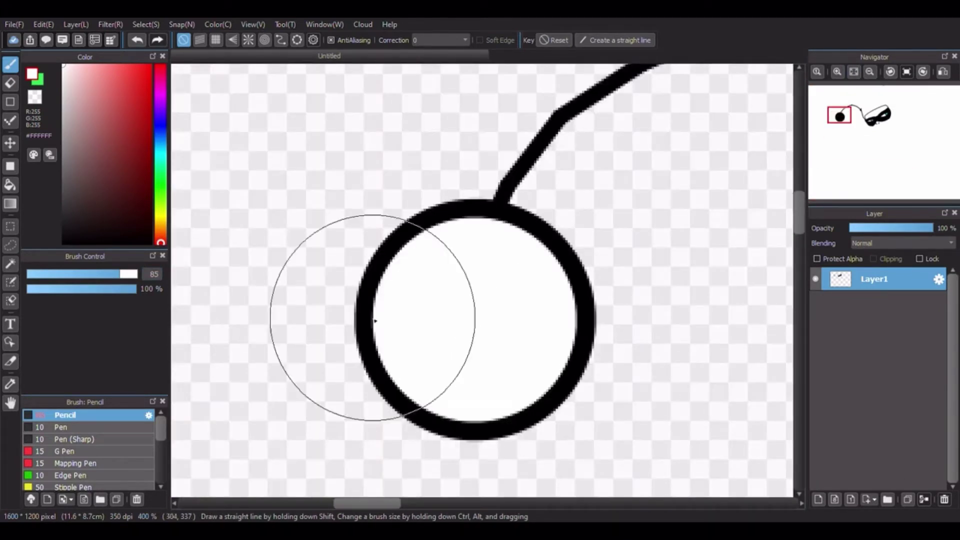
pyautogui.click(854, 72)
# - Draw the tail's upper outline with a size 6.7 black brush, arching from above the forehead down to the pompom
pyautogui.click(63, 245)
pyautogui.doubleClick(154, 275)
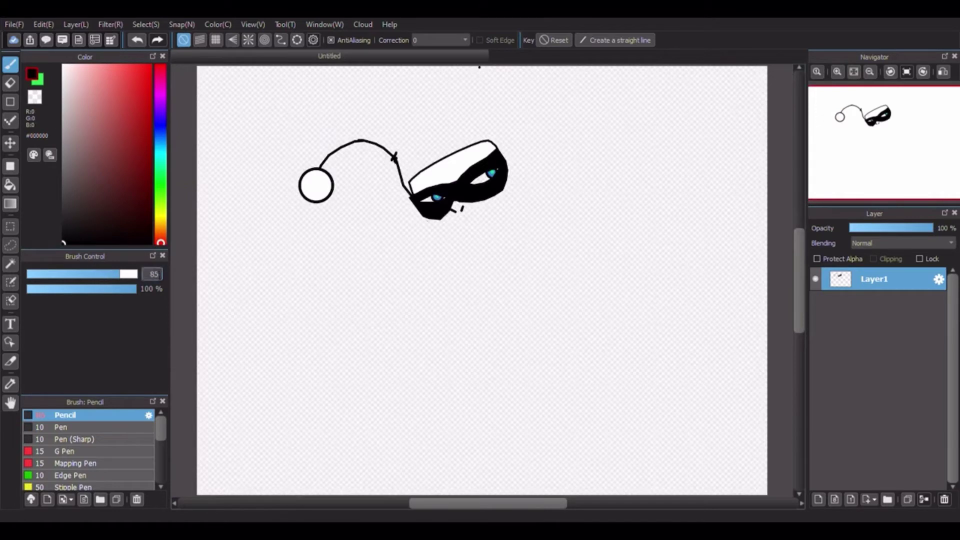
pyautogui.write('6.7')
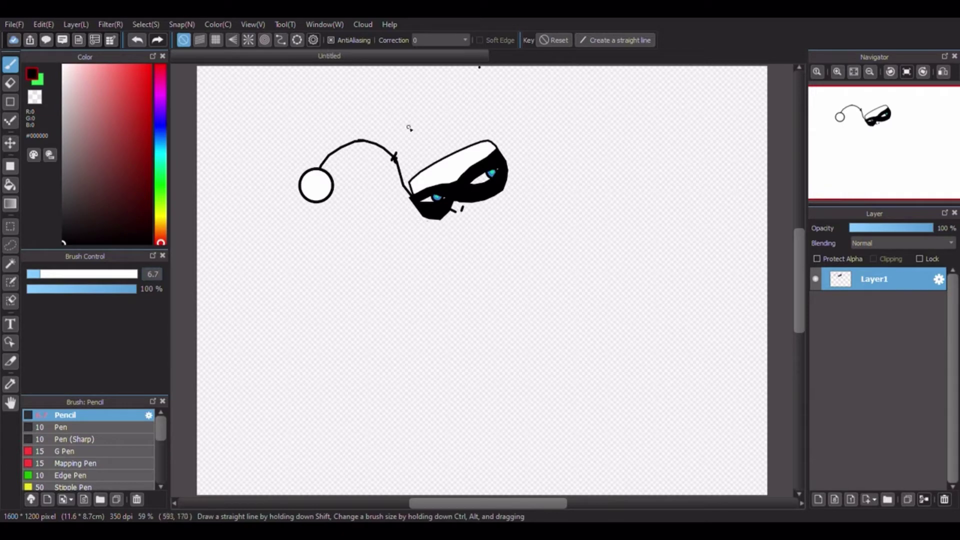
pyautogui.moveTo(412, 131); pyautogui.dragTo(398, 124)
pyautogui.moveTo(366, 119); pyautogui.dragTo(337, 132)
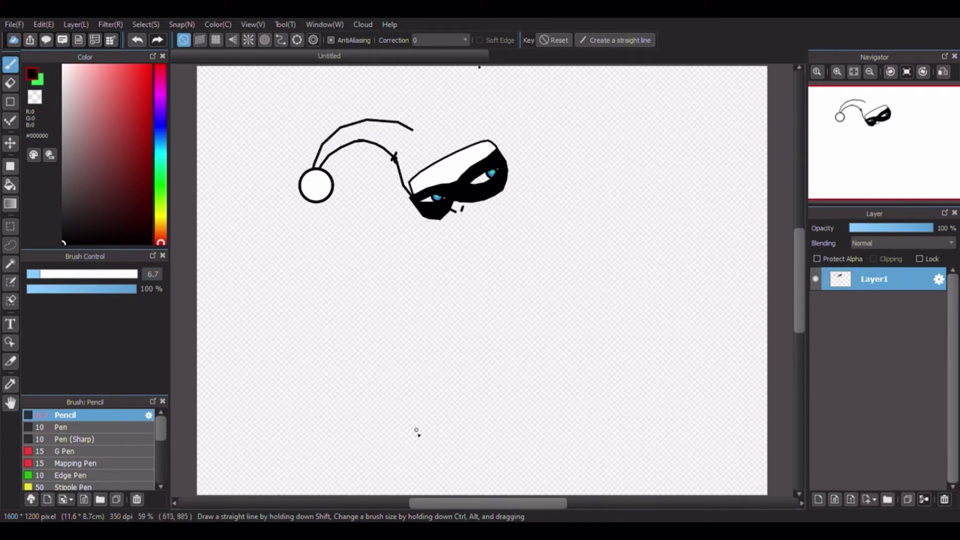
# - Add a small black hook at the right end of the tail's upper outline and trim its underside with transparent colour
pyautogui.scroll(8, 386, 205)
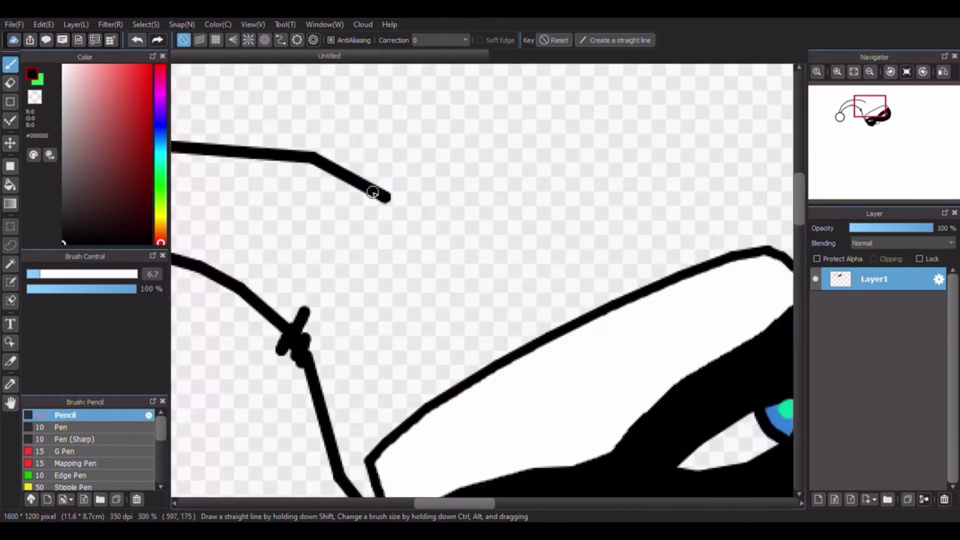
pyautogui.moveTo(365, 167)
pyautogui.mouseDown()
pyautogui.moveTo(432, 129)
pyautogui.moveTo(453, 170)
pyautogui.moveTo(445, 196)
pyautogui.mouseUp()
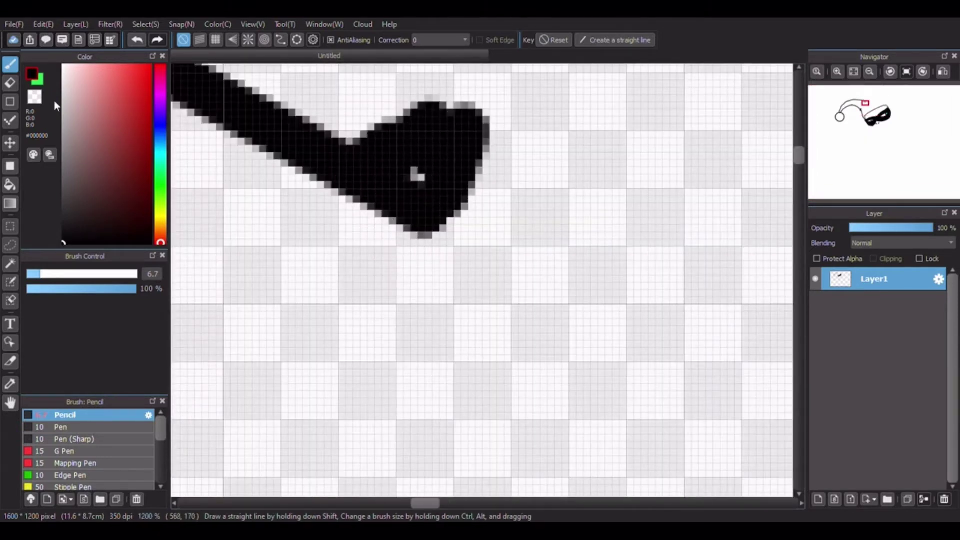
pyautogui.click(35, 97)
pyautogui.moveTo(466, 241)
pyautogui.mouseDown()
pyautogui.moveTo(431, 209)
pyautogui.moveTo(402, 201)
pyautogui.moveTo(418, 227)
pyautogui.moveTo(413, 197)
pyautogui.moveTo(457, 218)
pyautogui.mouseUp()
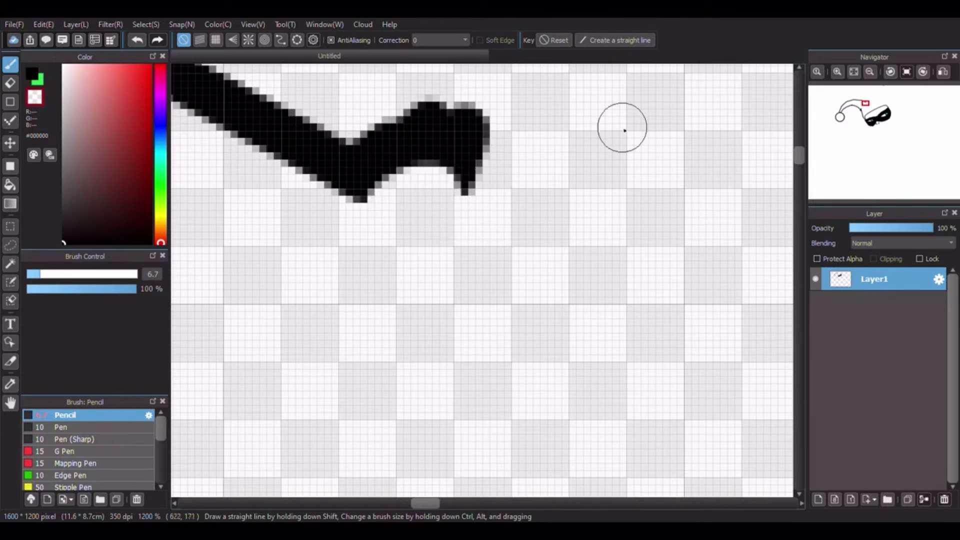
pyautogui.click(854, 72)
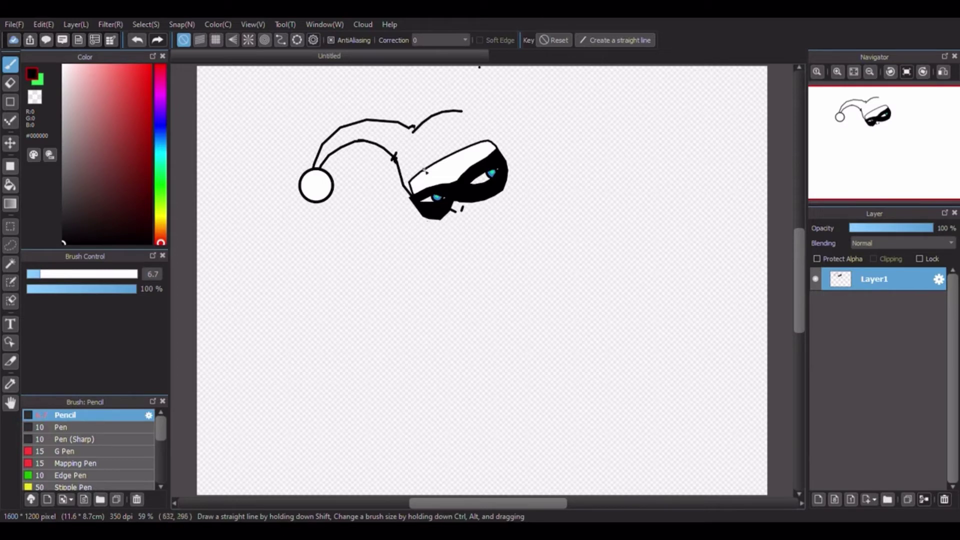
# - Enclose the hat's left half with a black crown curve and a divider down to the forehead, and fill it with red (#FF0F00)
pyautogui.scroll(5, 439, 161)
pyautogui.scroll(-3, 490, 214)
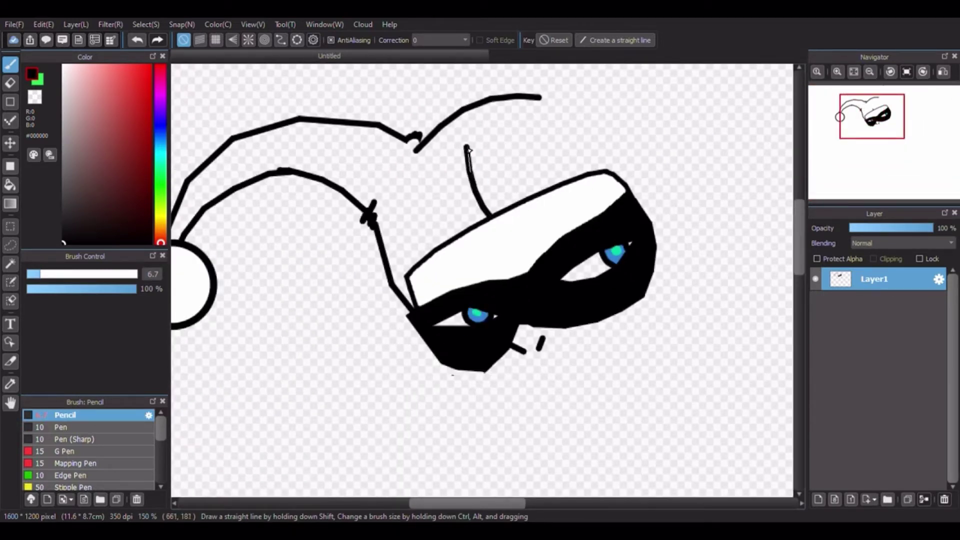
pyautogui.moveTo(143, 75); pyautogui.dragTo(175, 31)
pyautogui.click(10, 185)
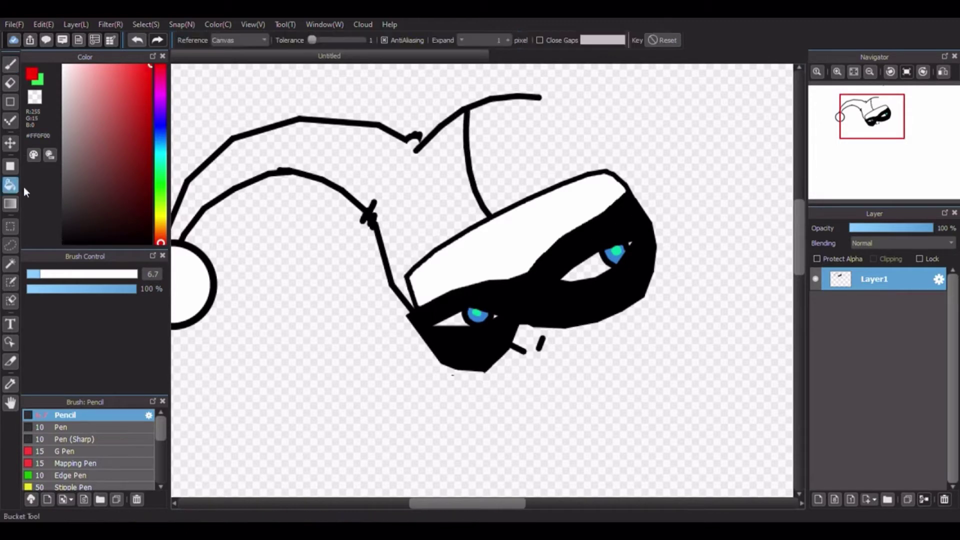
pyautogui.click(355, 174)
pyautogui.click(854, 72)
# - Draw a black line from the crown's right end up to the canvas's top edge, and start the cheek lines below the mask
pyautogui.moveTo(93, 203); pyautogui.dragTo(2, 350)
pyautogui.click(10, 65)
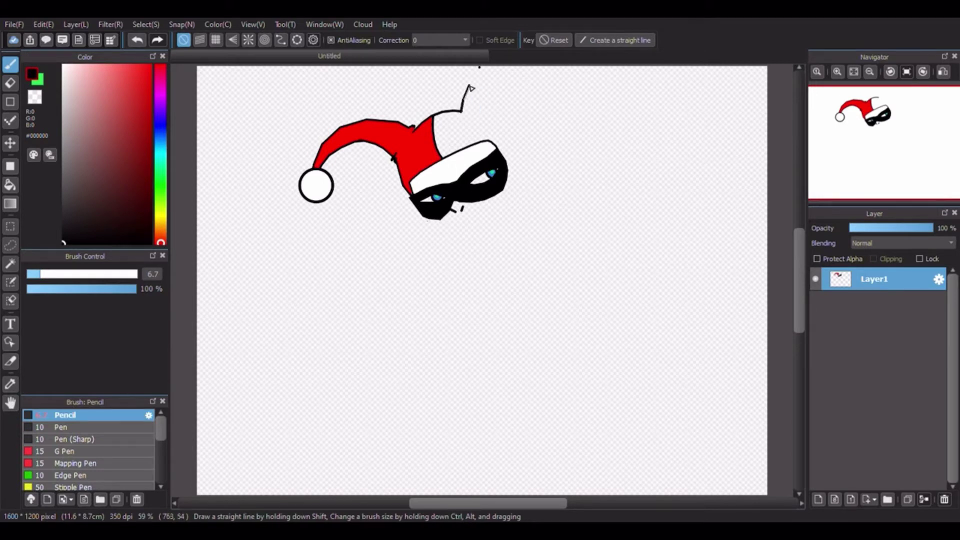
pyautogui.moveTo(470, 84); pyautogui.dragTo(479, 65)
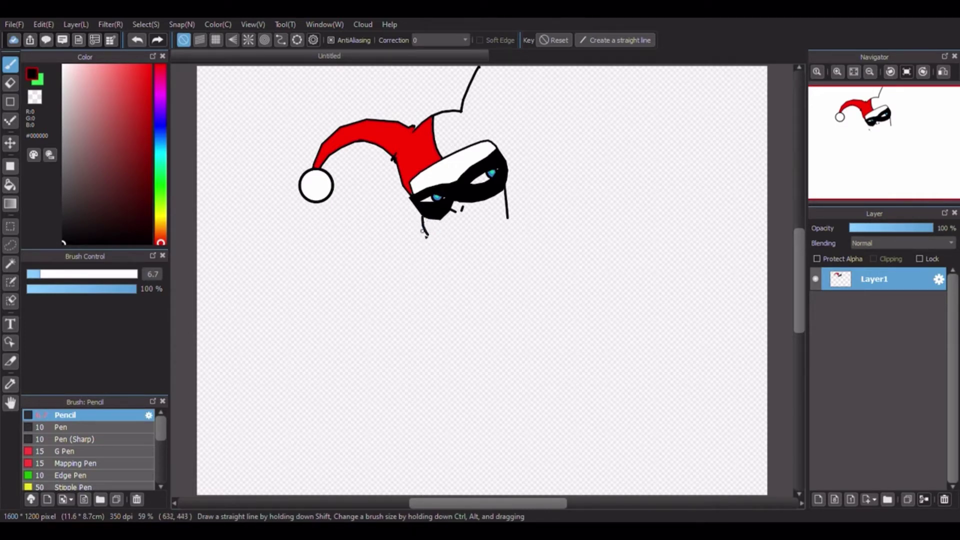
# - Erase the stray mark beneath the mask's left side with transparent colour and return to black at the left jaw line
pyautogui.scroll(6, 423, 231)
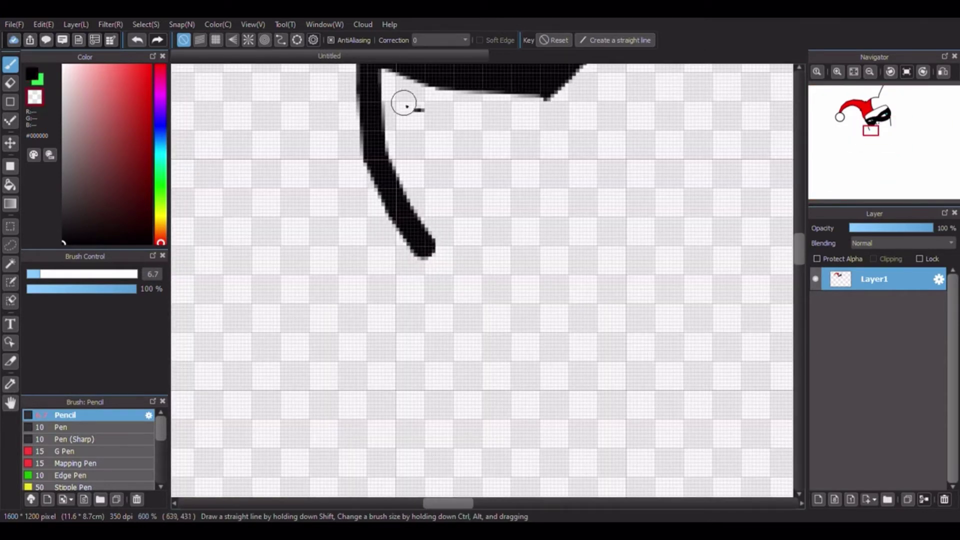
pyautogui.moveTo(404, 103); pyautogui.dragTo(421, 106)
pyautogui.click(35, 75)
pyautogui.click(423, 248)
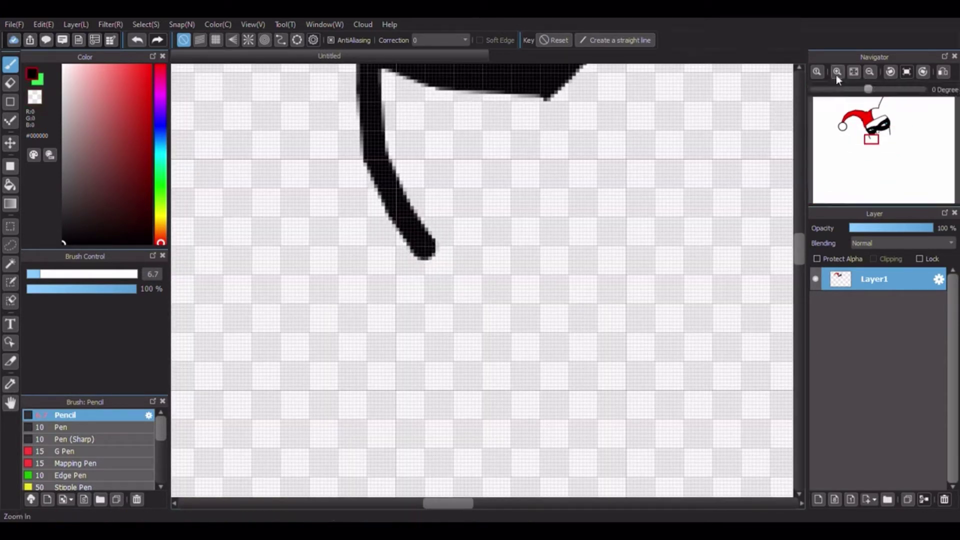
pyautogui.click(854, 72)
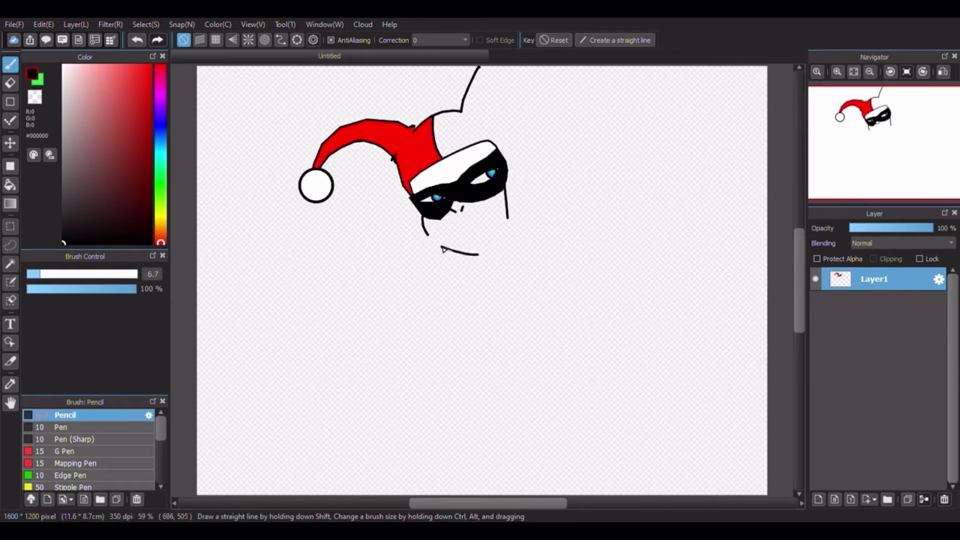
# - Draw the black chin and jaw outline, joining the left jaw line to the right cheek line
pyautogui.scroll(5, 479, 252)
pyautogui.moveTo(468, 262)
pyautogui.mouseDown()
pyautogui.moveTo(525, 254)
pyautogui.moveTo(579, 212)
pyautogui.mouseUp()
pyautogui.scroll(-2, 565, 345)
pyautogui.scroll(1, 566, 345)
pyautogui.keyDown('shift'); pyautogui.click(611, 253); pyautogui.keyUp('shift')
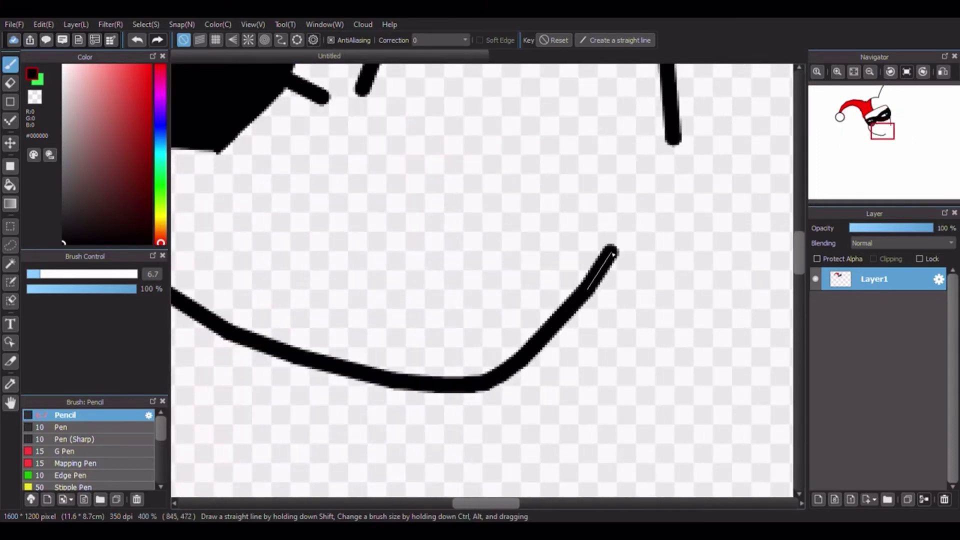
pyautogui.keyDown('shift'); pyautogui.click(673, 141); pyautogui.keyUp('shift')
pyautogui.moveTo(674, 141); pyautogui.dragTo(672, 152)
pyautogui.click(853, 72)
# - Fill the lower face with the forehead's white (#FFFFFF) and return to the black brush
pyautogui.rightClick(454, 173)
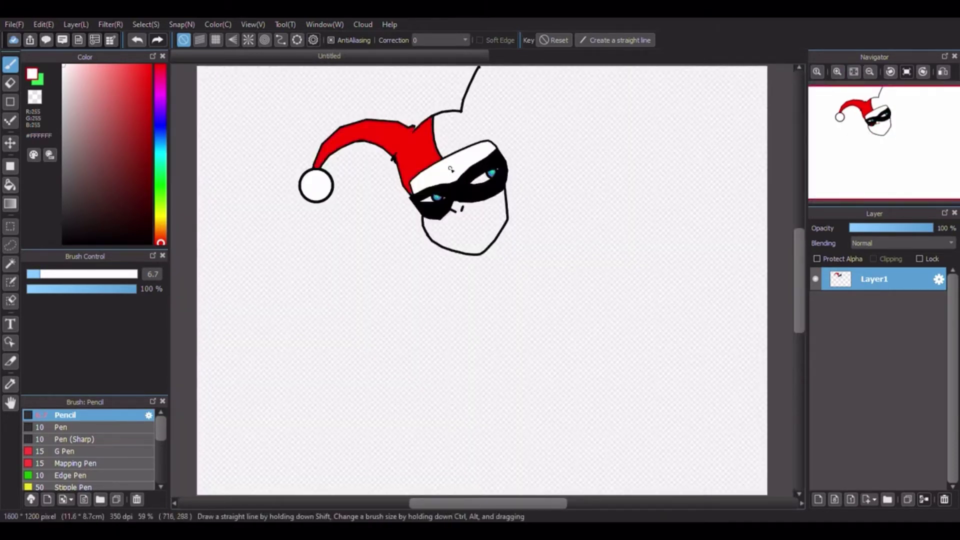
pyautogui.click(10, 185)
pyautogui.click(496, 227)
pyautogui.keyDown('alt'); pyautogui.click(468, 197); pyautogui.keyUp('alt')
pyautogui.press('b')
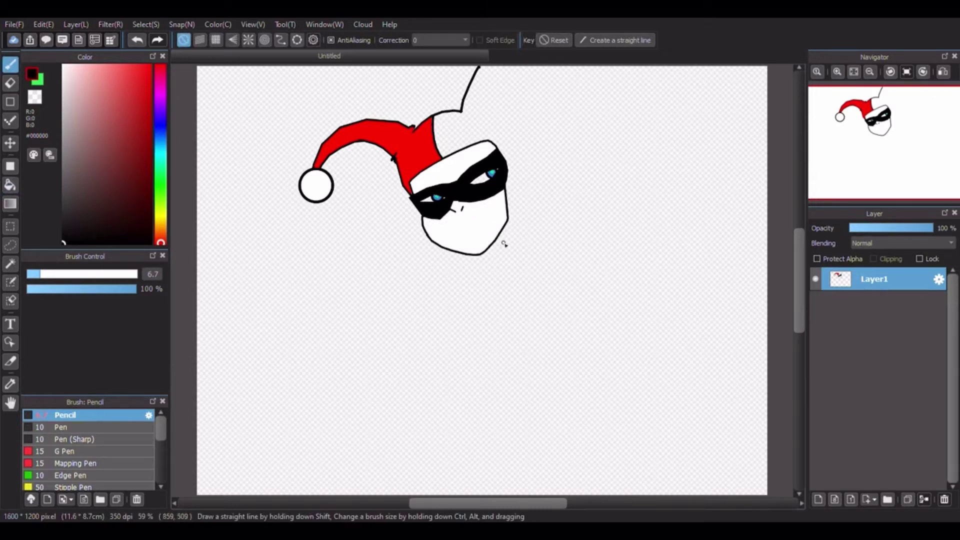
# - Draw a wavy black upper lip line across the lower face, slanting from the right cheek down to the left
pyautogui.scroll(5, 495, 207)
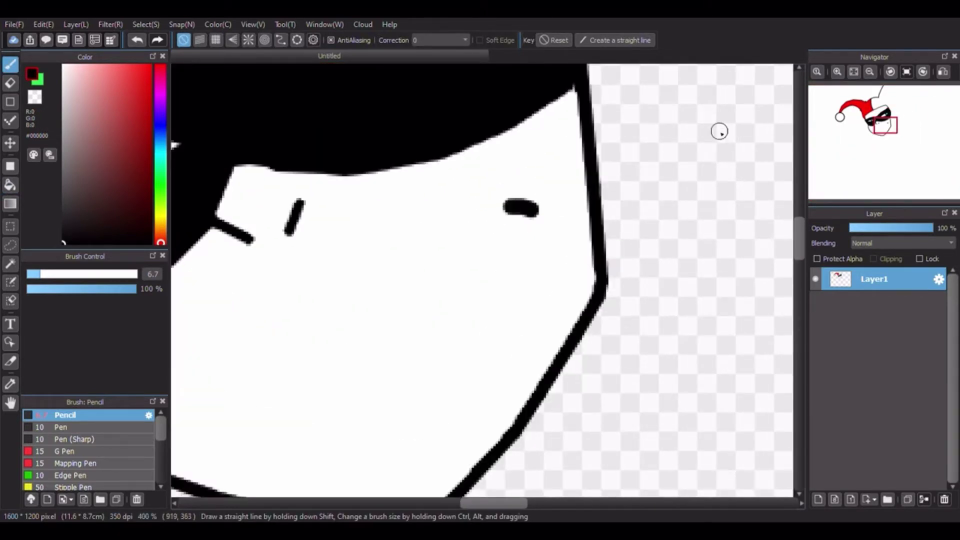
pyautogui.moveTo(520, 209)
pyautogui.mouseDown()
pyautogui.moveTo(447, 263)
pyautogui.moveTo(356, 273)
pyautogui.moveTo(248, 316)
pyautogui.moveTo(190, 375)
pyautogui.mouseUp()
pyautogui.click(854, 72)
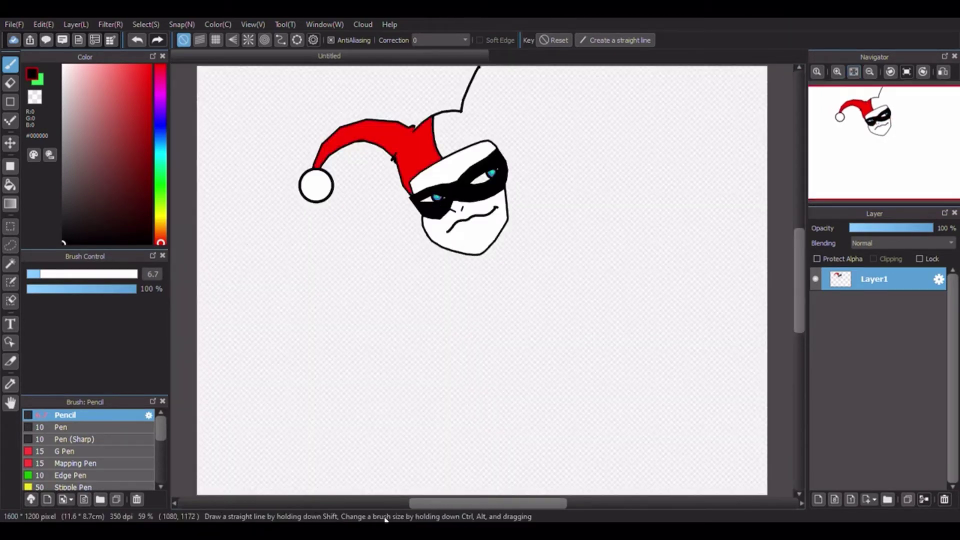
# - Close the mouth with a curved black lower lip line and draw a smaller black outline inside it
pyautogui.scroll(6, 452, 228)
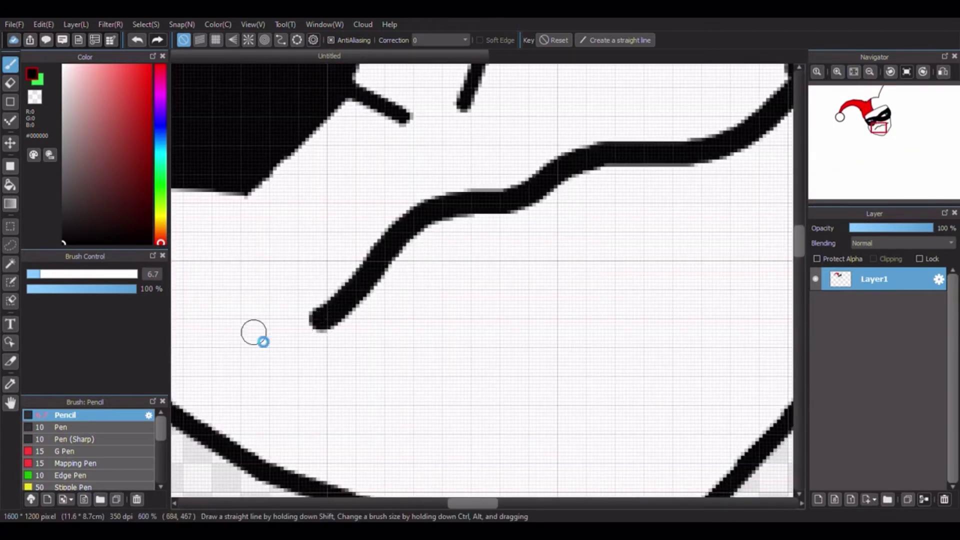
pyautogui.moveTo(299, 326)
pyautogui.mouseDown()
pyautogui.moveTo(320, 366)
pyautogui.moveTo(368, 402)
pyautogui.moveTo(447, 423)
pyautogui.moveTo(534, 397)
pyautogui.moveTo(602, 319)
pyautogui.moveTo(630, 205)
pyautogui.moveTo(628, 166)
pyautogui.mouseUp()
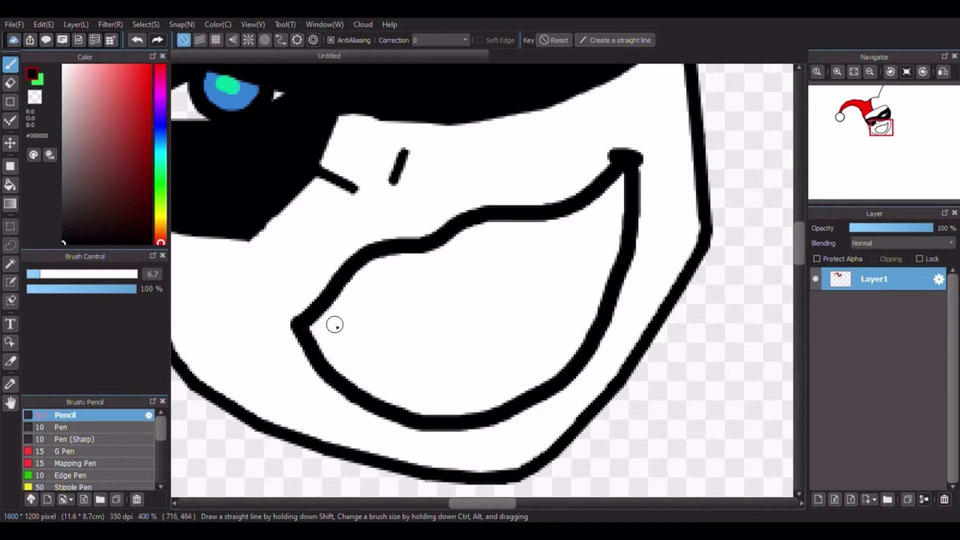
pyautogui.moveTo(335, 324)
pyautogui.mouseDown()
pyautogui.moveTo(355, 355)
pyautogui.moveTo(421, 396)
pyautogui.moveTo(483, 398)
pyautogui.moveTo(476, 394)
pyautogui.moveTo(543, 367)
pyautogui.moveTo(608, 233)
pyautogui.moveTo(596, 244)
pyautogui.moveTo(597, 231)
pyautogui.moveTo(490, 244)
pyautogui.moveTo(429, 275)
pyautogui.moveTo(373, 283)
pyautogui.moveTo(334, 324)
pyautogui.mouseUp()
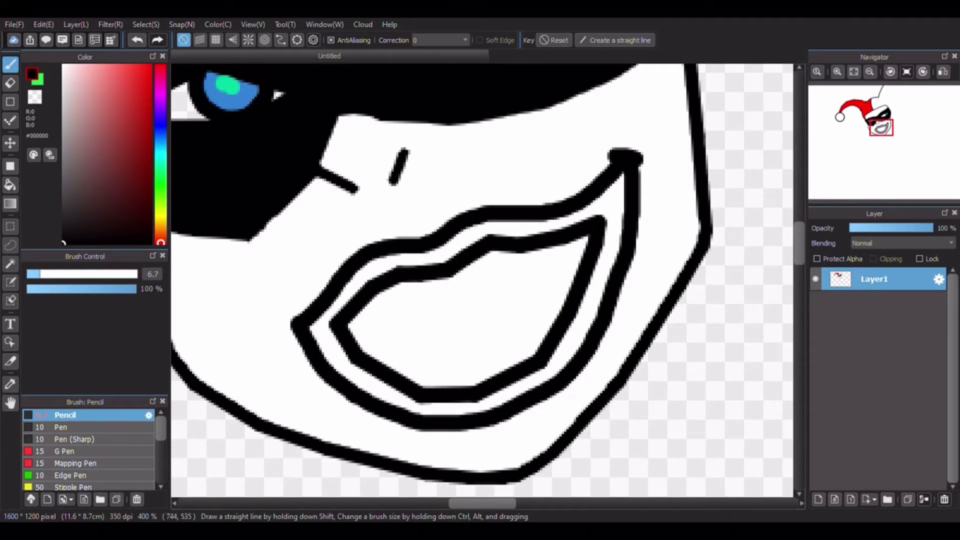
# - Fill the band between the two mouth outlines with red (#FF0F00) and add short black marks at the inner mouth corners
pyautogui.click(150, 65)
pyautogui.click(10, 185)
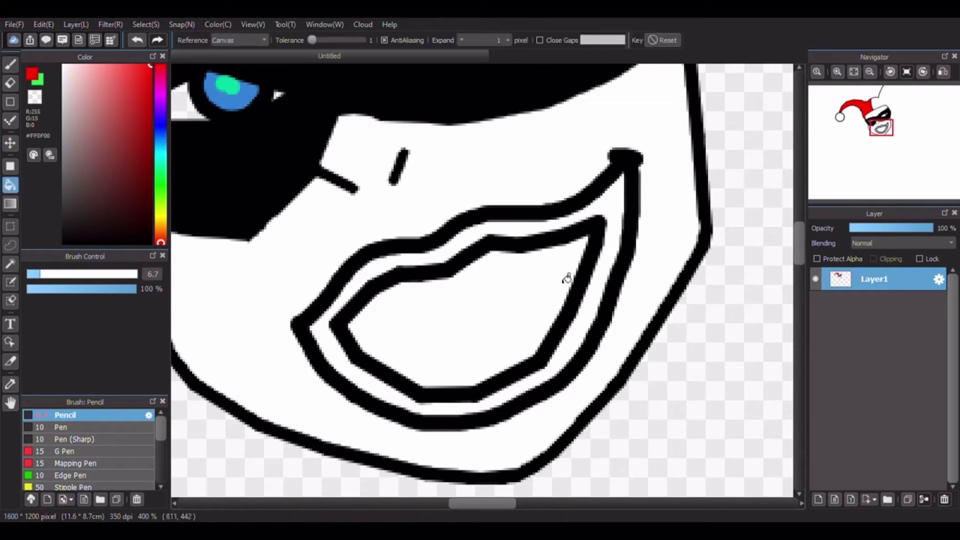
pyautogui.click(530, 239)
pyautogui.click(10, 64)
pyautogui.click(64, 243)
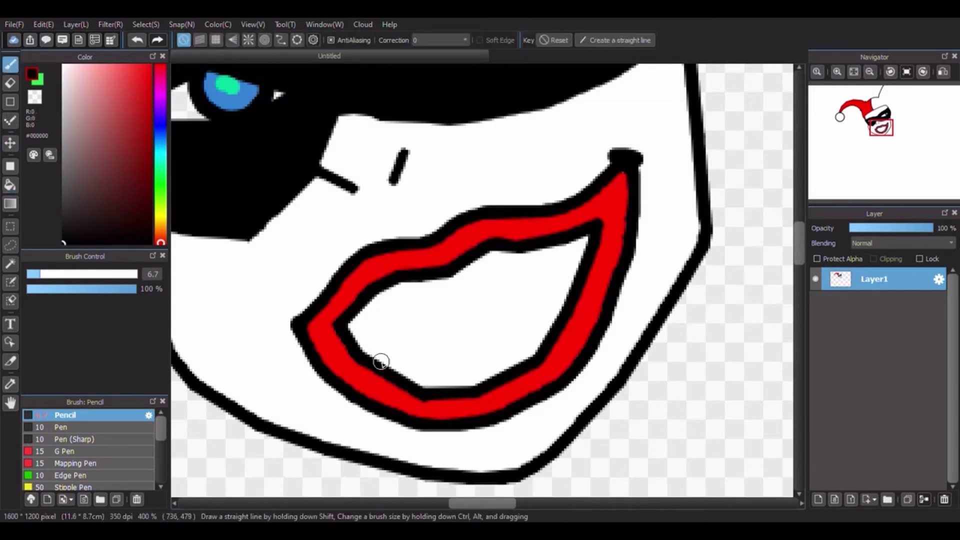
pyautogui.moveTo(375, 359); pyautogui.dragTo(391, 353)
pyautogui.moveTo(579, 270); pyautogui.dragTo(550, 288)
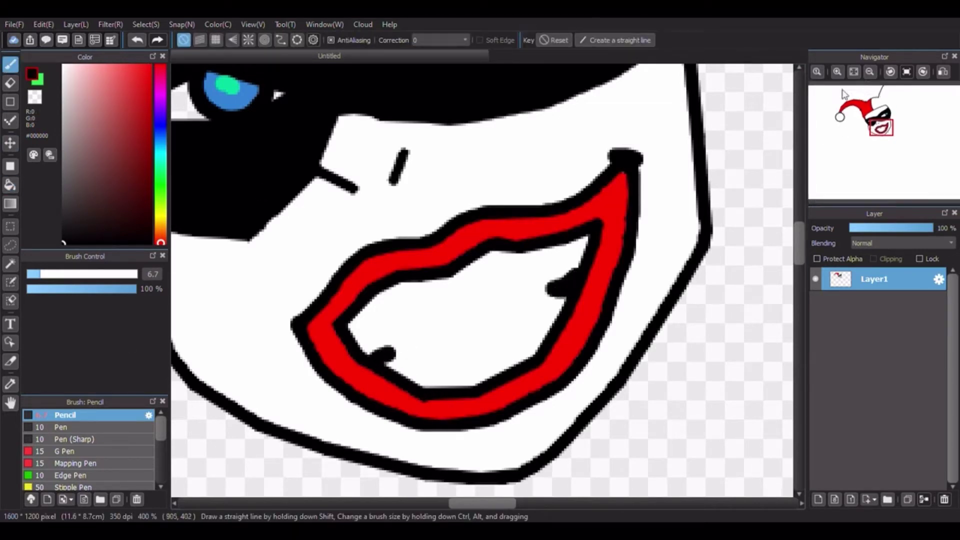
pyautogui.click(854, 72)
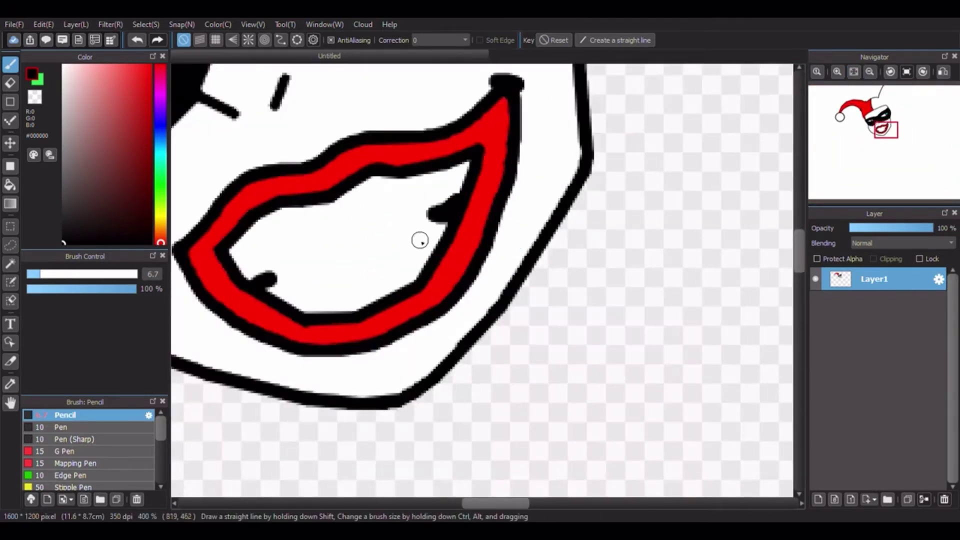
# - Undo the corner marks, the red lip fill, the inner mouth outline and the lower lip line
pyautogui.hotkey('ctrl', 'z')
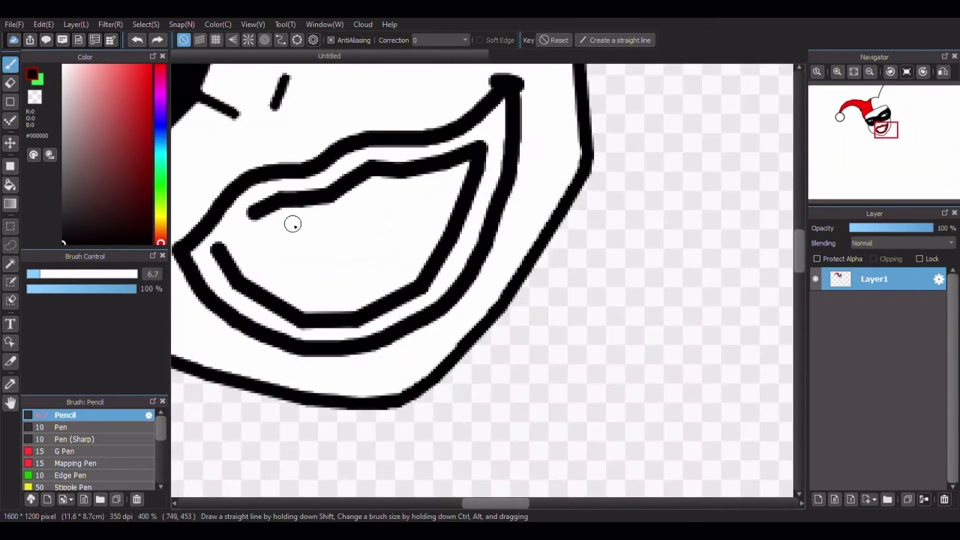
pyautogui.hotkey('ctrl', 'z')
pyautogui.hotkey('ctrl', 'z')
pyautogui.hotkey('ctrl', 'z')
pyautogui.hotkey('ctrl', 'z')
pyautogui.hotkey('ctrl', 'z')
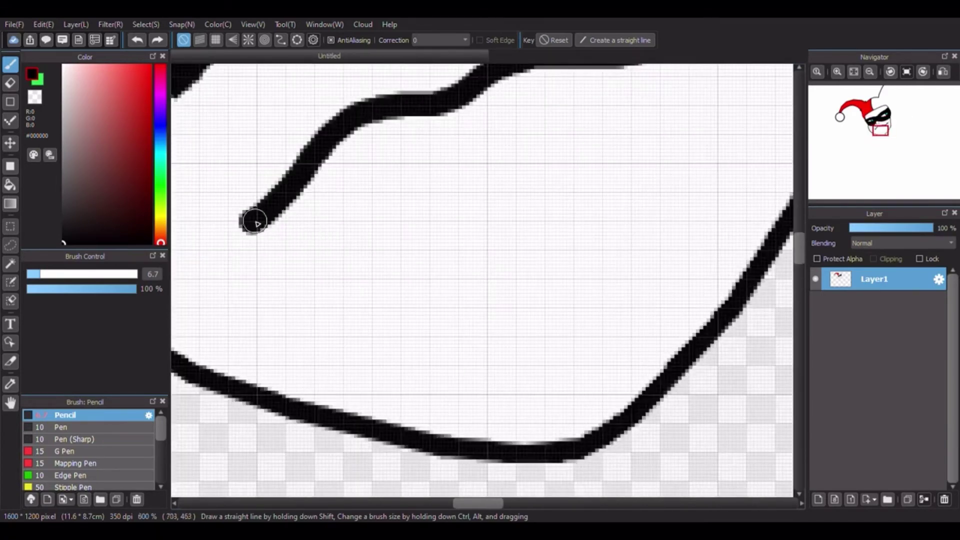
# - Redraw the curved black lower lip line from the left mouth corner up to the right end of the upper lip
pyautogui.moveTo(266, 235)
pyautogui.mouseDown()
pyautogui.moveTo(322, 272)
pyautogui.moveTo(423, 300)
pyautogui.moveTo(499, 284)
pyautogui.mouseUp()
pyautogui.keyDown('shift'); pyautogui.click(499, 283); pyautogui.keyUp('shift')
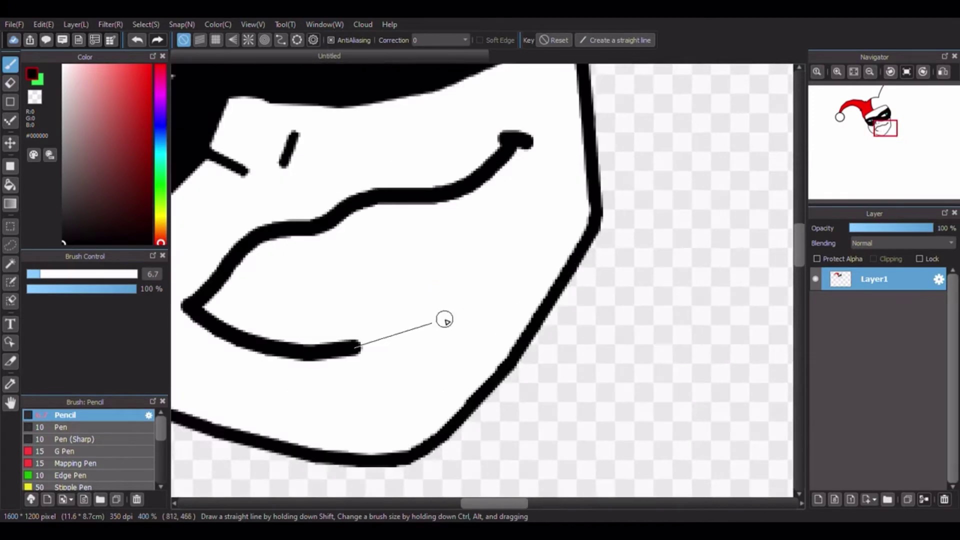
pyautogui.keyDown('shift'); pyautogui.click(414, 327); pyautogui.keyUp('shift')
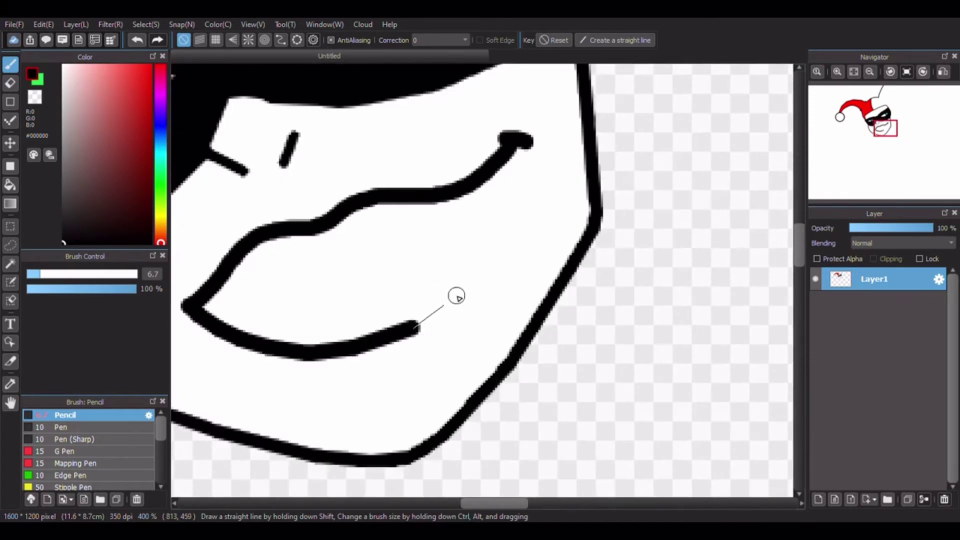
pyautogui.keyDown('shift'); pyautogui.click(456, 292); pyautogui.keyUp('shift')
pyautogui.moveTo(472, 265); pyautogui.dragTo(508, 150)
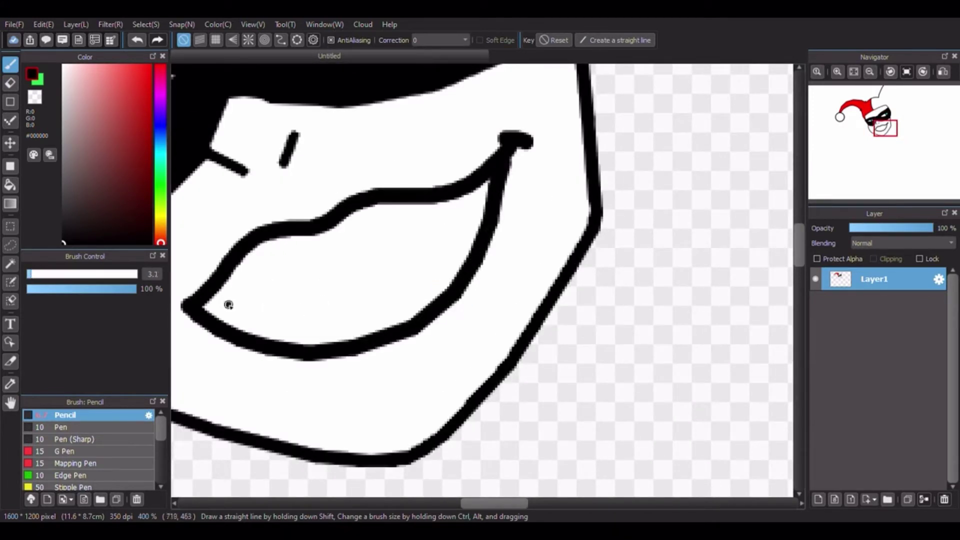
# - Draw a thin black outline inside the mouth with a 3.1 brush and fill the lips with red (#FF0F00)
pyautogui.moveTo(265, 322)
pyautogui.mouseDown()
pyautogui.moveTo(325, 329)
pyautogui.moveTo(389, 319)
pyautogui.moveTo(349, 325)
pyautogui.moveTo(406, 308)
pyautogui.moveTo(439, 285)
pyautogui.moveTo(449, 260)
pyautogui.mouseUp()
pyautogui.moveTo(466, 227)
pyautogui.mouseDown()
pyautogui.moveTo(458, 217)
pyautogui.moveTo(410, 217)
pyautogui.moveTo(278, 255)
pyautogui.moveTo(228, 303)
pyautogui.mouseUp()
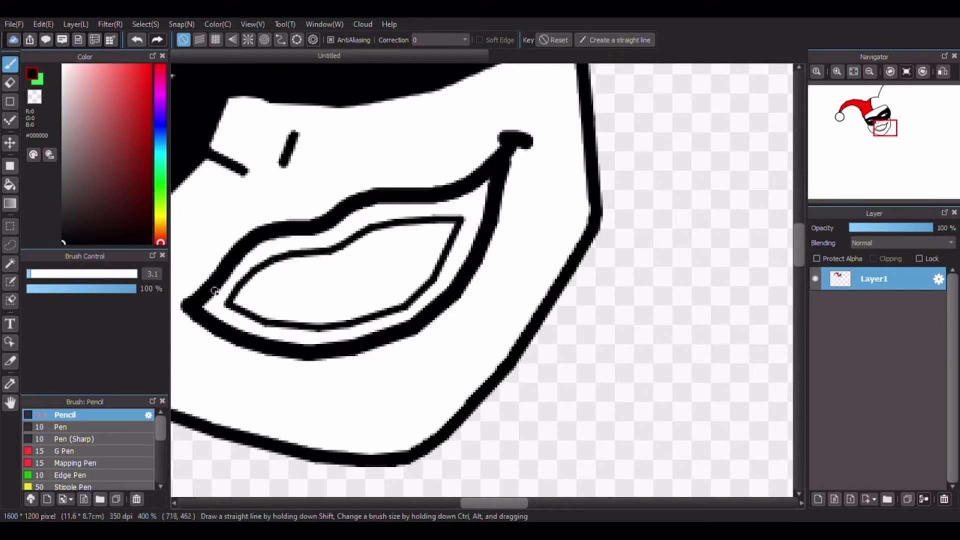
pyautogui.click(150, 66)
pyautogui.click(10, 185)
pyautogui.click(265, 253)
# - Add small black marks at the left and right inner corners of the mouth with the black brush
pyautogui.click(10, 64)
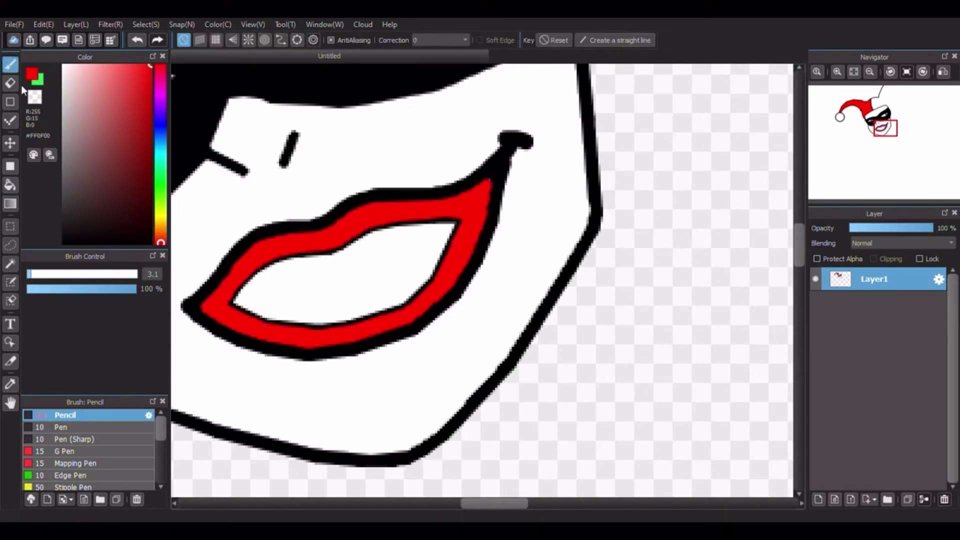
pyautogui.click(63, 243)
pyautogui.scroll(3, 185, 306)
pyautogui.moveTo(231, 301); pyautogui.dragTo(249, 302)
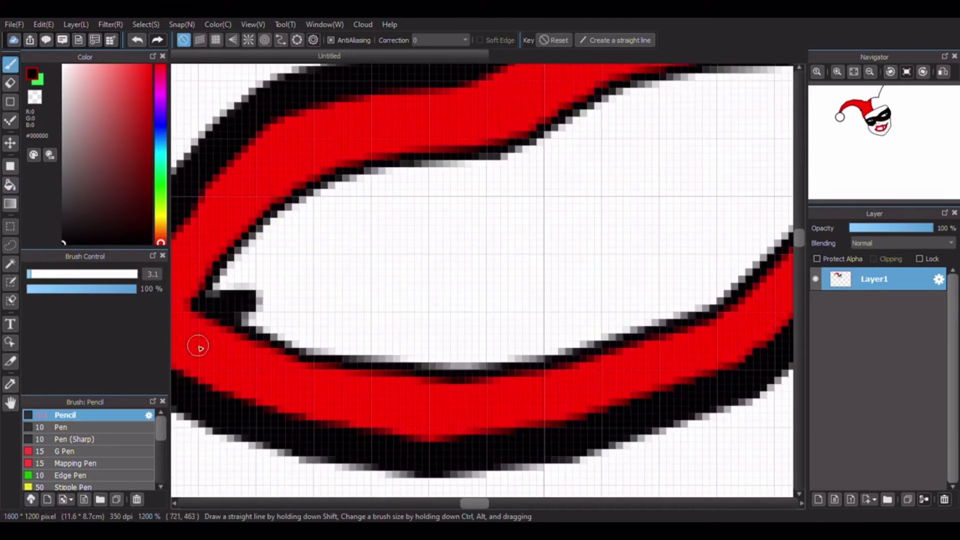
pyautogui.scroll(-3, 197, 345)
pyautogui.scroll(3, 415, 325)
pyautogui.moveTo(369, 266)
pyautogui.mouseDown()
pyautogui.moveTo(342, 261)
pyautogui.moveTo(297, 314)
pyautogui.moveTo(368, 268)
pyautogui.moveTo(341, 302)
pyautogui.mouseUp()
pyautogui.click(854, 72)
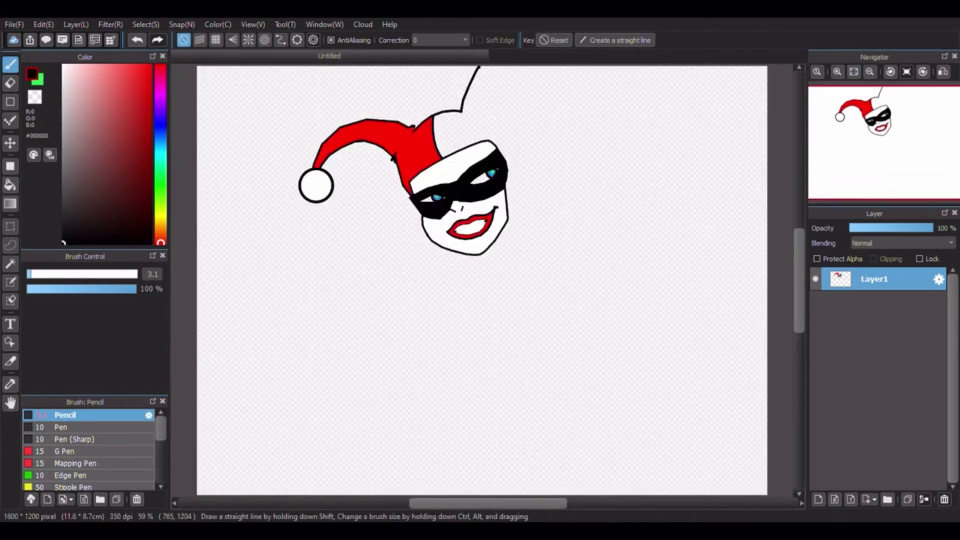
# - Scribble a dark grey (#363636) highlight on the mask above the right eye and set the brush size to 6.7
pyautogui.scroll(5, 356, 187)
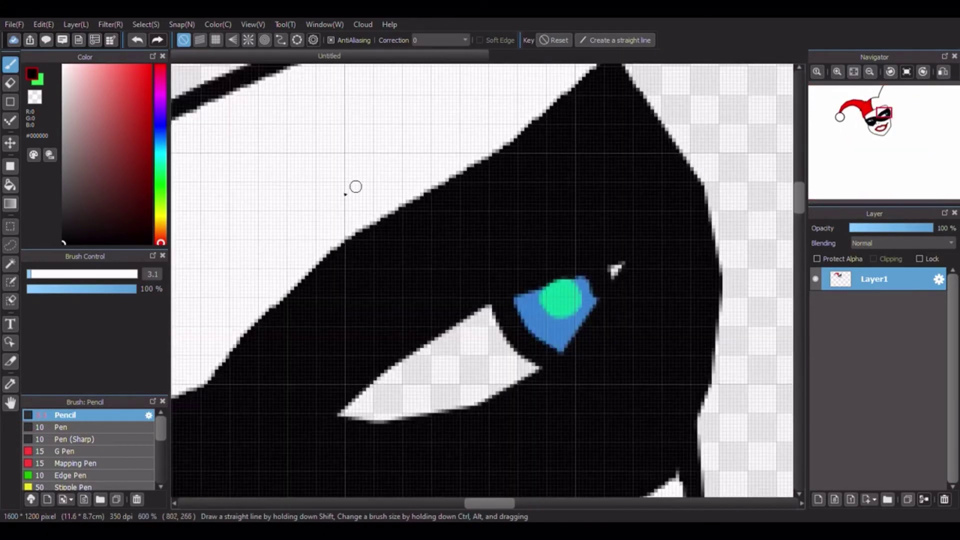
pyautogui.moveTo(549, 112)
pyautogui.mouseDown()
pyautogui.moveTo(528, 148)
pyautogui.moveTo(535, 199)
pyautogui.moveTo(486, 258)
pyautogui.moveTo(555, 241)
pyautogui.moveTo(544, 262)
pyautogui.moveTo(554, 274)
pyautogui.moveTo(565, 264)
pyautogui.moveTo(545, 245)
pyautogui.mouseUp()
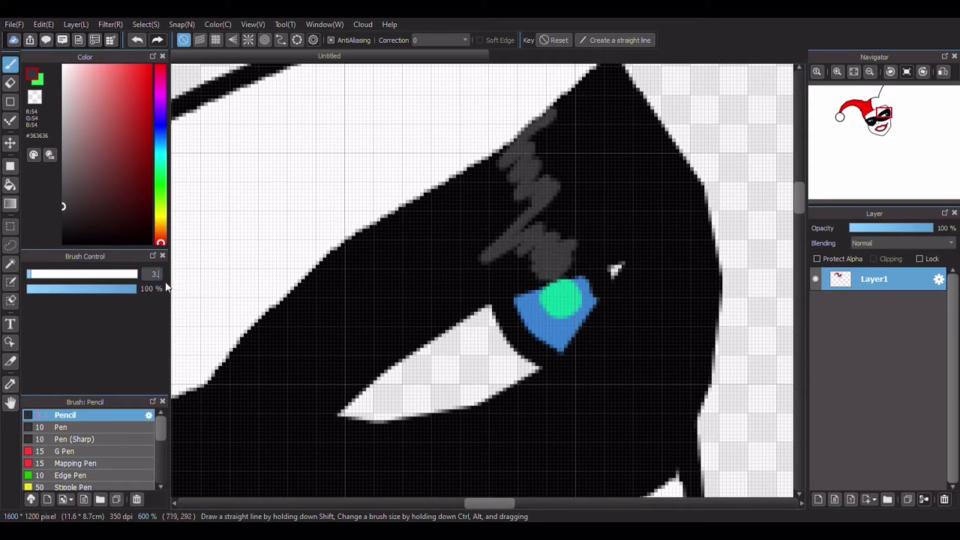
pyautogui.moveTo(520, 195)
pyautogui.mouseDown()
pyautogui.moveTo(513, 152)
pyautogui.moveTo(551, 202)
pyautogui.moveTo(557, 231)
pyautogui.moveTo(555, 255)
pyautogui.moveTo(533, 277)
pyautogui.mouseUp()
pyautogui.scroll(-5, 593, 188)
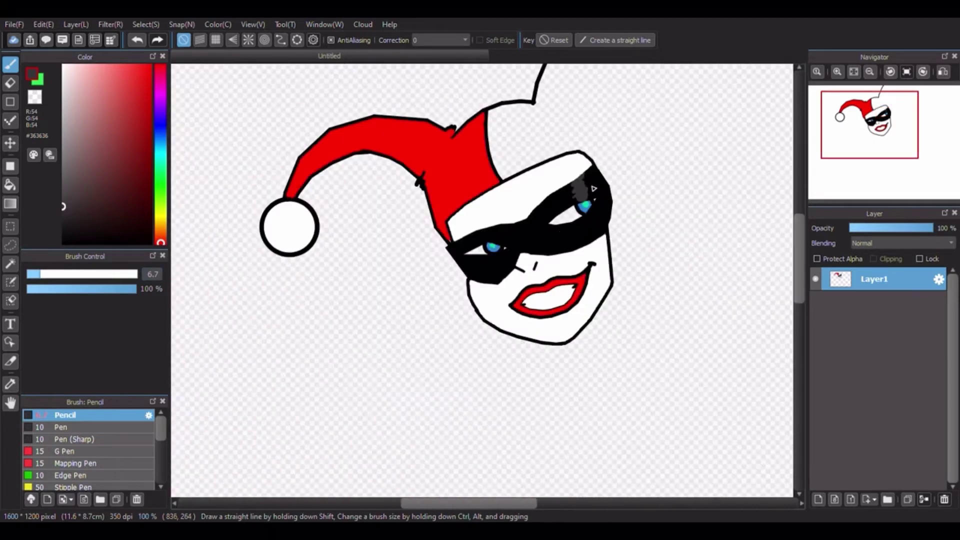
# - Shade the mask area below and to the right of the right eye with the dark grey brush
pyautogui.scroll(5, 603, 260)
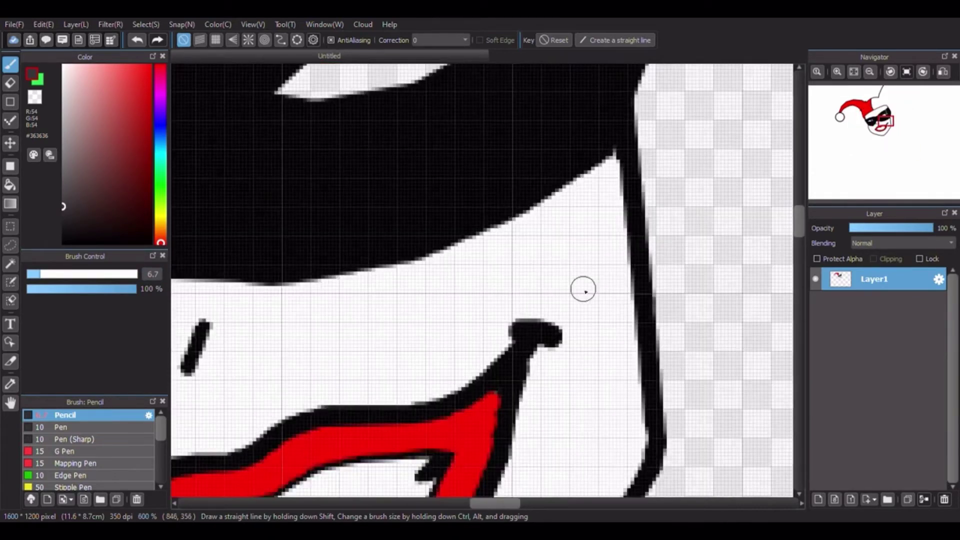
pyautogui.scroll(-1, 560, 310)
pyautogui.scroll(2, 515, 166)
pyautogui.scroll(-1, 515, 292)
pyautogui.moveTo(513, 200)
pyautogui.mouseDown()
pyautogui.moveTo(572, 136)
pyautogui.moveTo(560, 177)
pyautogui.moveTo(579, 159)
pyautogui.moveTo(586, 178)
pyautogui.moveTo(543, 266)
pyautogui.moveTo(596, 201)
pyautogui.moveTo(587, 249)
pyautogui.moveTo(639, 183)
pyautogui.moveTo(553, 310)
pyautogui.moveTo(649, 180)
pyautogui.moveTo(603, 273)
pyautogui.moveTo(537, 337)
pyautogui.moveTo(587, 303)
pyautogui.moveTo(653, 215)
pyautogui.moveTo(622, 285)
pyautogui.moveTo(593, 329)
pyautogui.moveTo(539, 356)
pyautogui.moveTo(640, 279)
pyautogui.moveTo(654, 236)
pyautogui.moveTo(564, 273)
pyautogui.mouseUp()
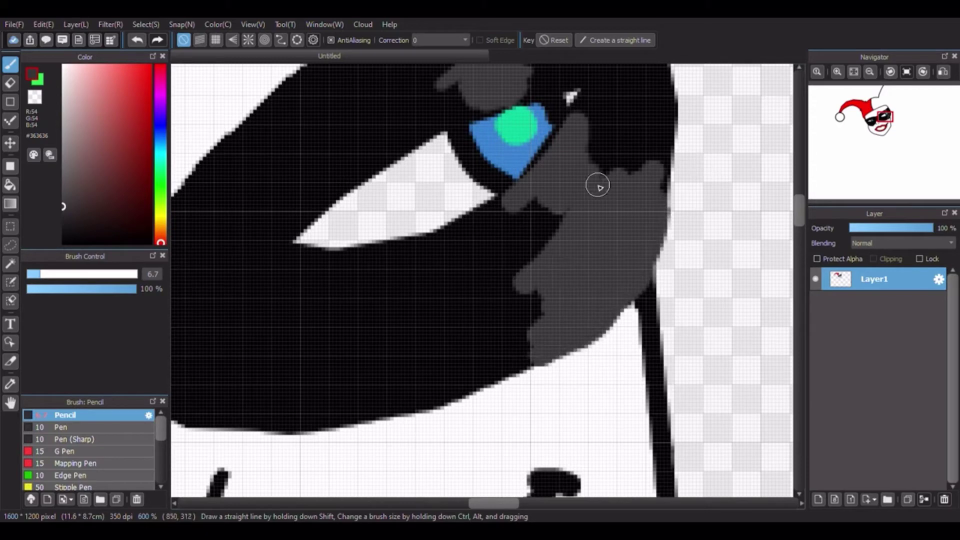
pyautogui.click(854, 72)
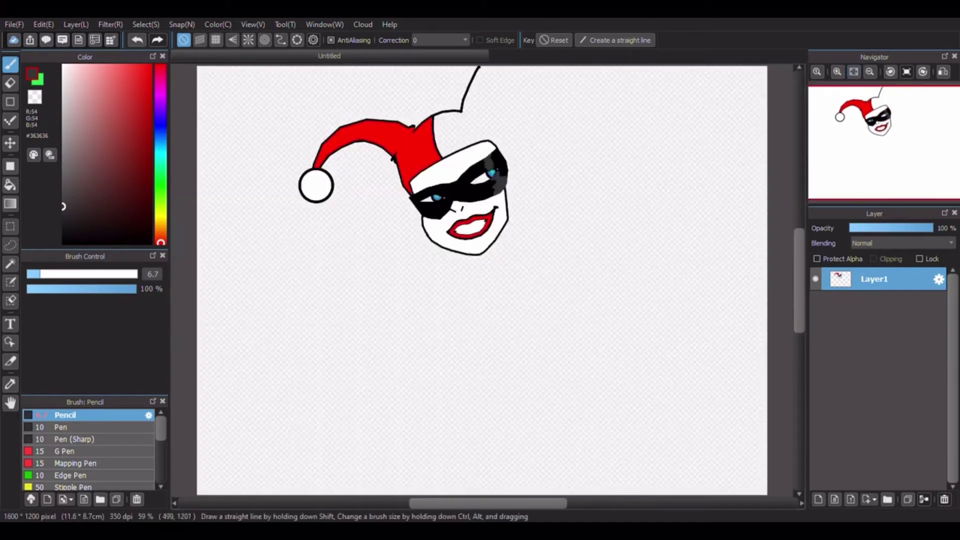
# - Add small dark grey highlight strokes on the mask around the bridge of the nose
pyautogui.scroll(8, 448, 184)
pyautogui.moveTo(577, 329)
pyautogui.mouseDown()
pyautogui.moveTo(550, 327)
pyautogui.moveTo(536, 285)
pyautogui.mouseUp()
pyautogui.moveTo(624, 159)
pyautogui.mouseDown()
pyautogui.moveTo(594, 234)
pyautogui.moveTo(620, 286)
pyautogui.mouseUp()
pyautogui.hotkey('ctrl', '0')
# - Draw a short curved black line beside the upper right edge of the mask to start the hat's right side
pyautogui.click(63, 243)
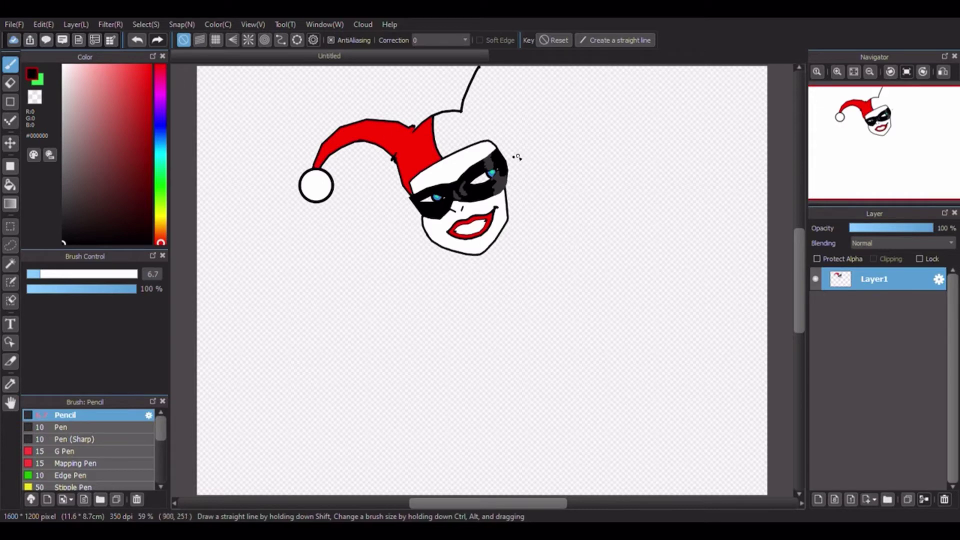
pyautogui.scroll(10, 515, 157)
pyautogui.click(849, 76)
pyautogui.scroll(4, 505, 137)
pyautogui.moveTo(502, 132)
pyautogui.mouseDown()
pyautogui.moveTo(555, 237)
pyautogui.moveTo(558, 295)
pyautogui.mouseUp()
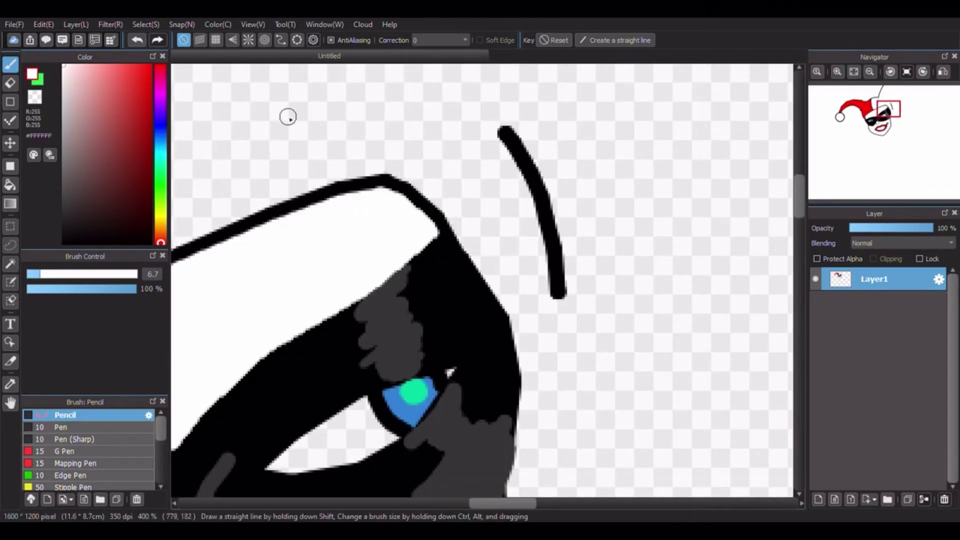
pyautogui.click(854, 71)
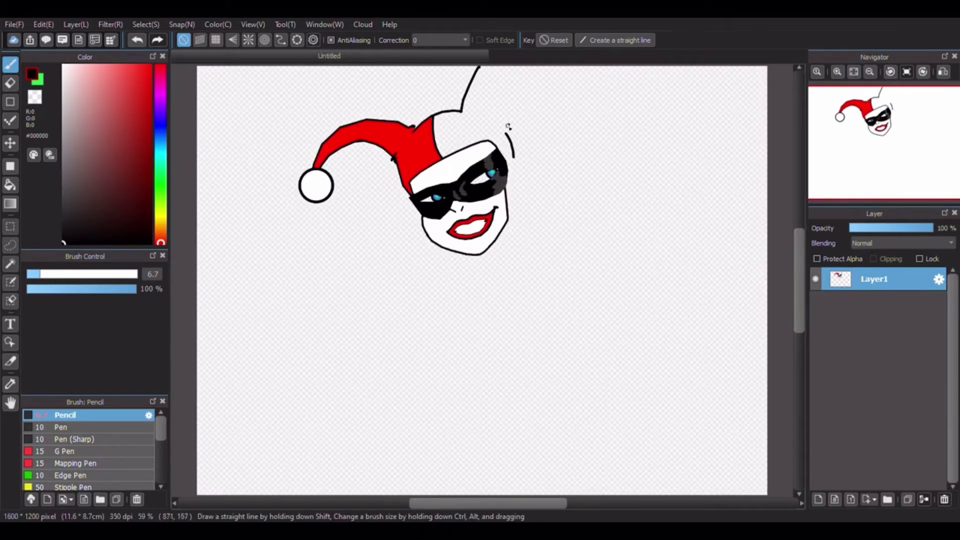
# - Extend the line upward with a small black zigzag and an arched outline for the hat's second horn
pyautogui.scroll(6, 510, 124)
pyautogui.moveTo(506, 134)
pyautogui.mouseDown()
pyautogui.moveTo(509, 125)
pyautogui.moveTo(514, 136)
pyautogui.mouseUp()
pyautogui.scroll(-3, 528, 136)
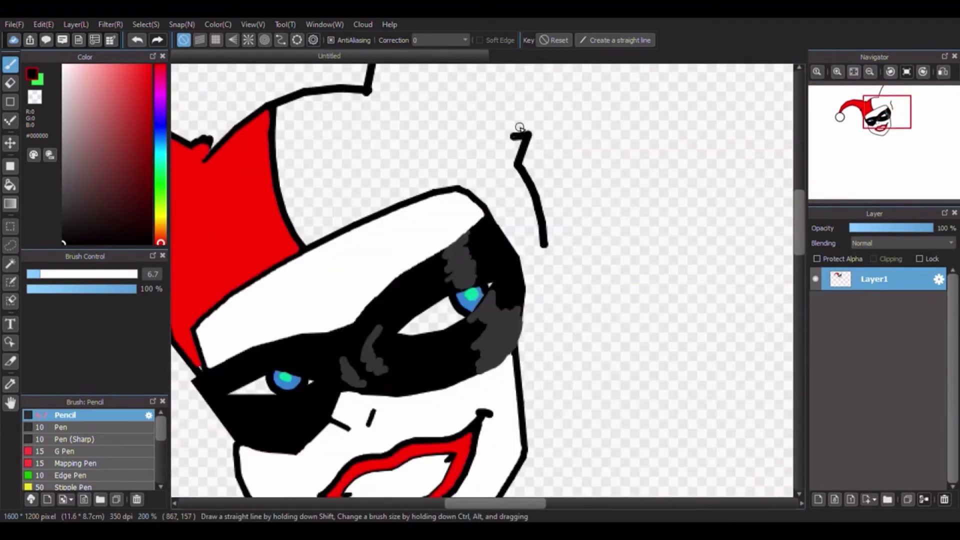
pyautogui.scroll(-4, 506, 119)
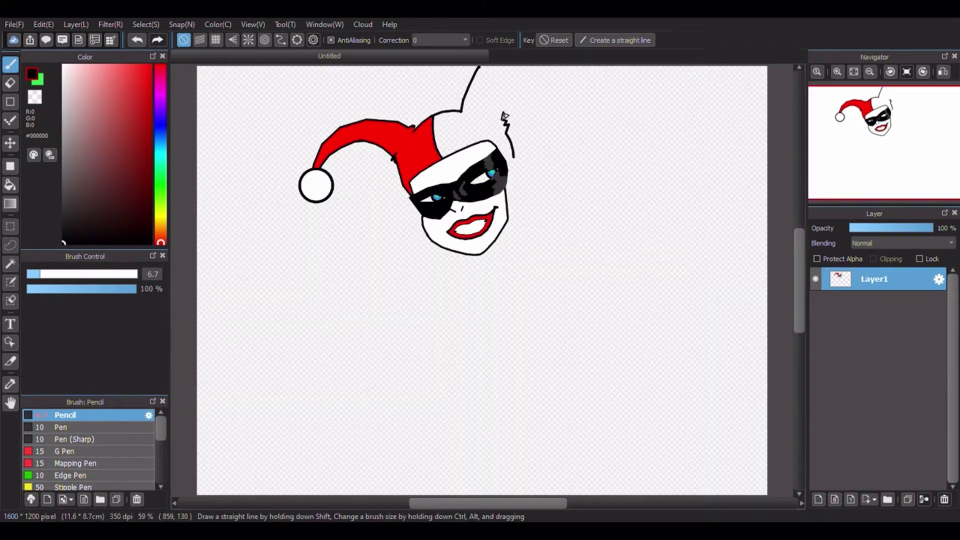
pyautogui.moveTo(504, 114)
pyautogui.mouseDown()
pyautogui.moveTo(537, 74)
pyautogui.moveTo(553, 104)
pyautogui.moveTo(567, 104)
pyautogui.moveTo(560, 75)
pyautogui.mouseUp()
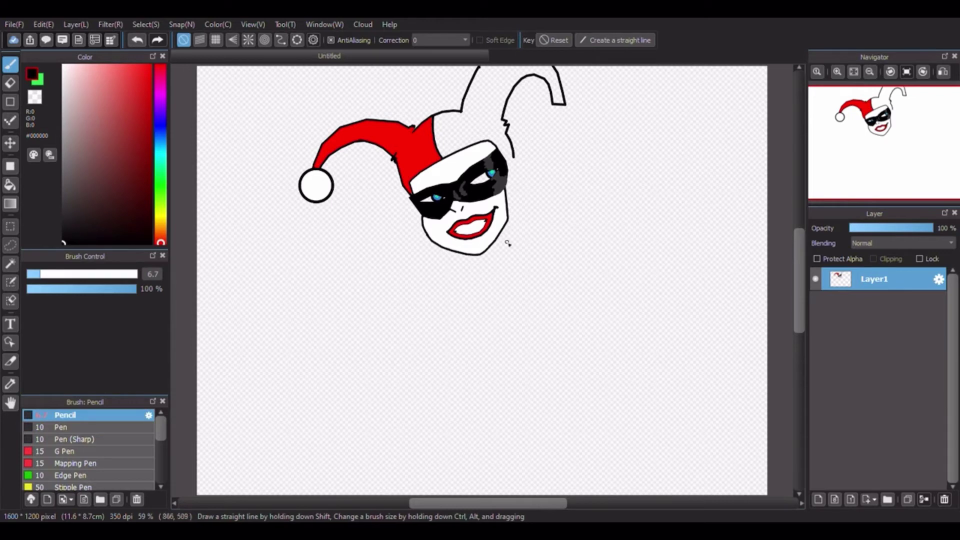
# - Draw the hat's right edge in black from the jaw up past the cheek to meet the line beside the mask
pyautogui.scroll(4, 505, 242)
pyautogui.scroll(-4, 510, 249)
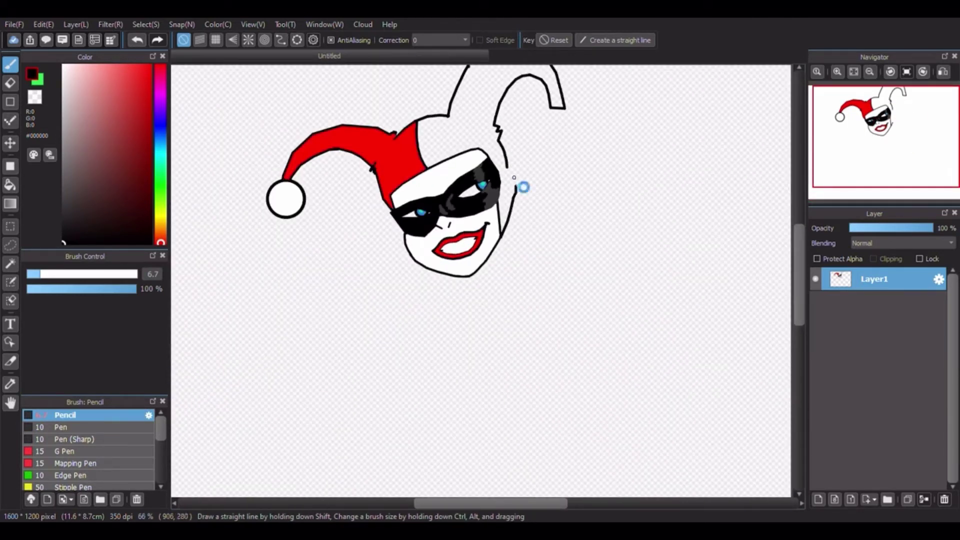
pyautogui.moveTo(514, 177); pyautogui.dragTo(508, 170)
# - Fill the right half of the hat with dark grey (#232323) and return to the black brush
pyautogui.click(63, 220)
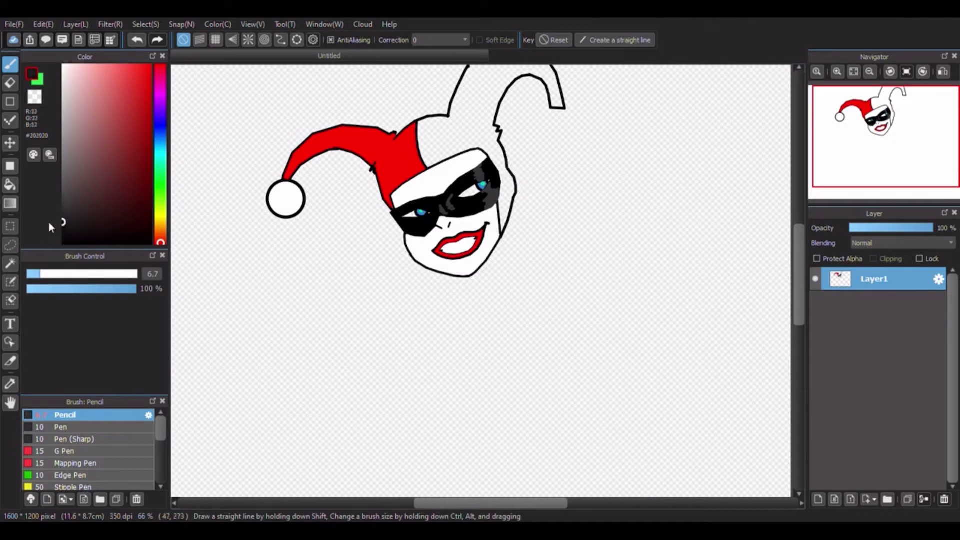
pyautogui.press('g')
pyautogui.click(443, 140)
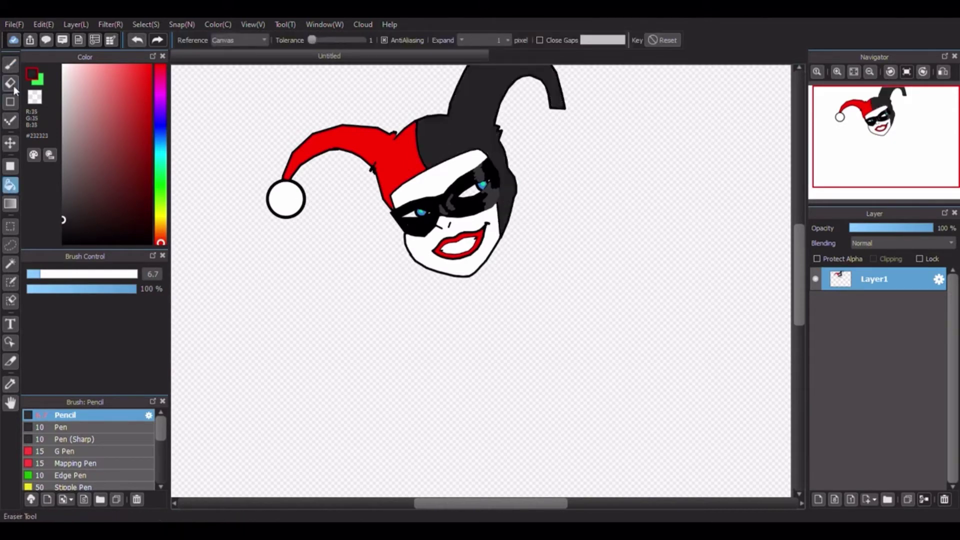
pyautogui.click(10, 64)
pyautogui.moveTo(80, 204); pyautogui.dragTo(62, 246)
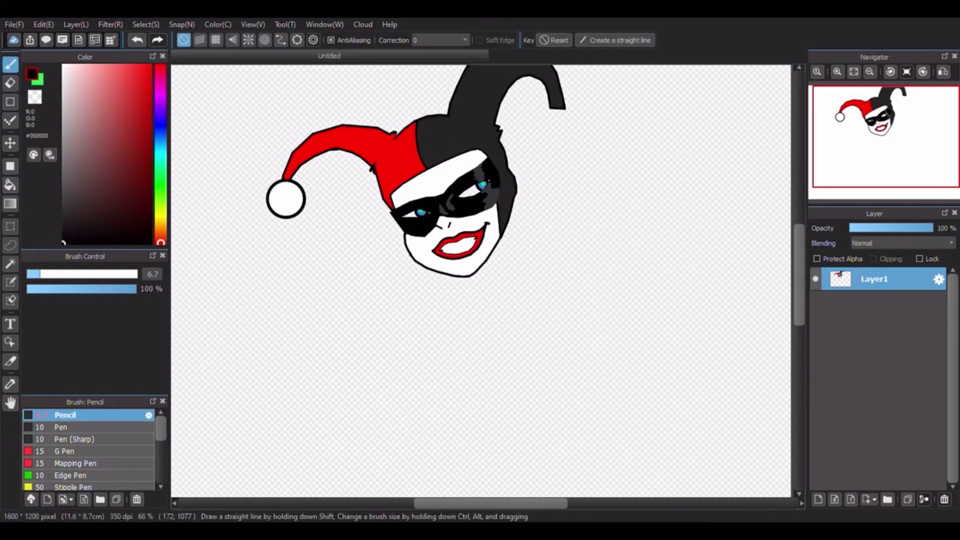
# - Fill the black mask area with a near-black grey (#101010) and return to the brush
pyautogui.click(63, 234)
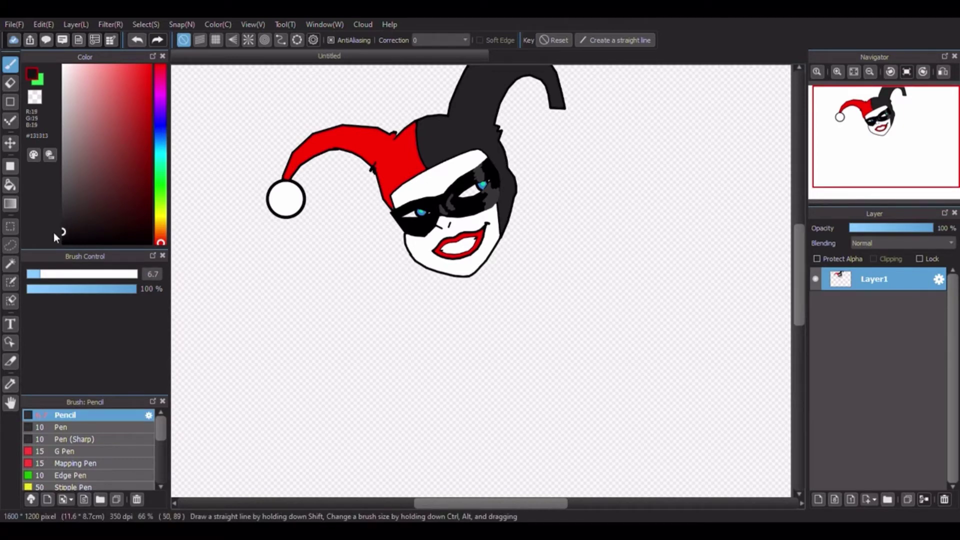
pyautogui.press('g')
pyautogui.click(433, 215)
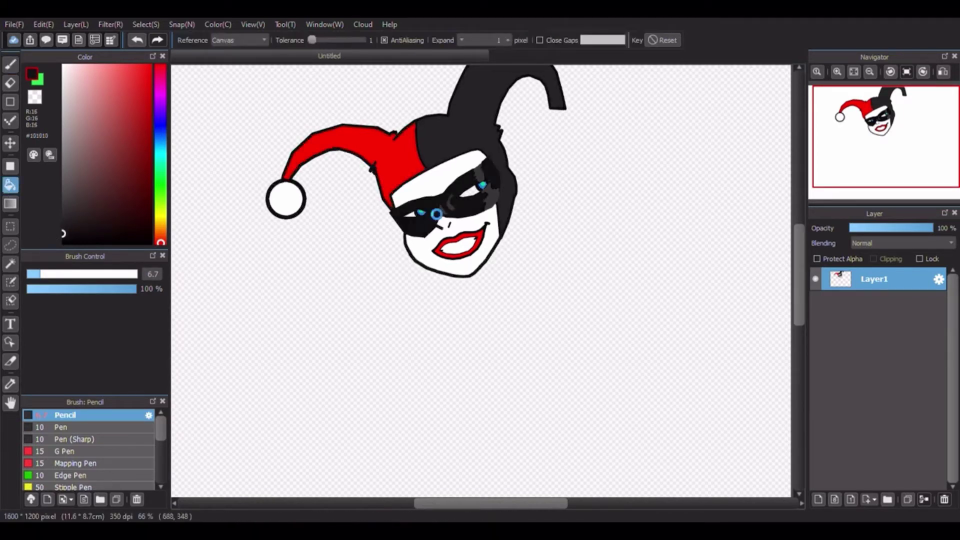
pyautogui.press('b')
# - Examine the mask edges, nose, mouth and right jaw line up close and at full view
pyautogui.scroll(10, 441, 225)
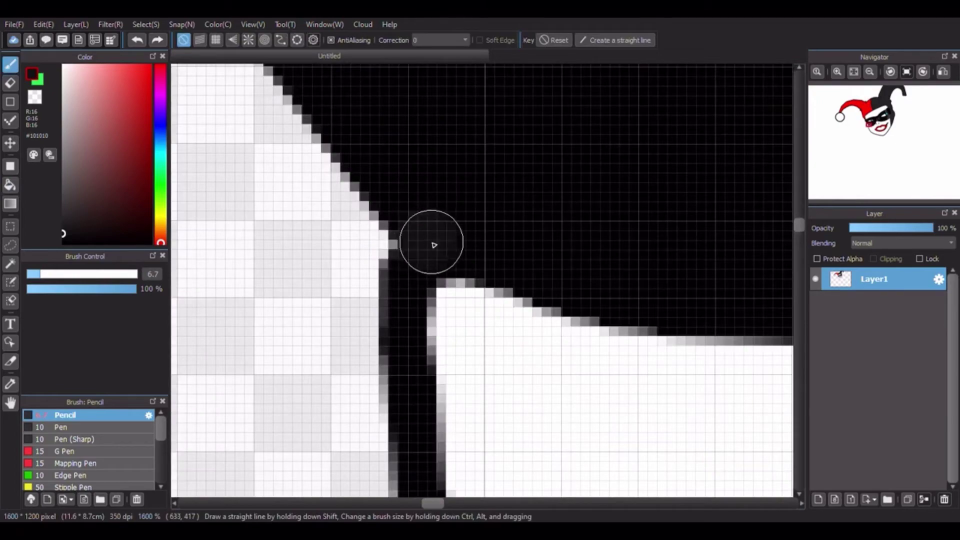
pyautogui.scroll(-8, 434, 245)
pyautogui.scroll(5, 500, 245)
pyautogui.scroll(-5, 476, 247)
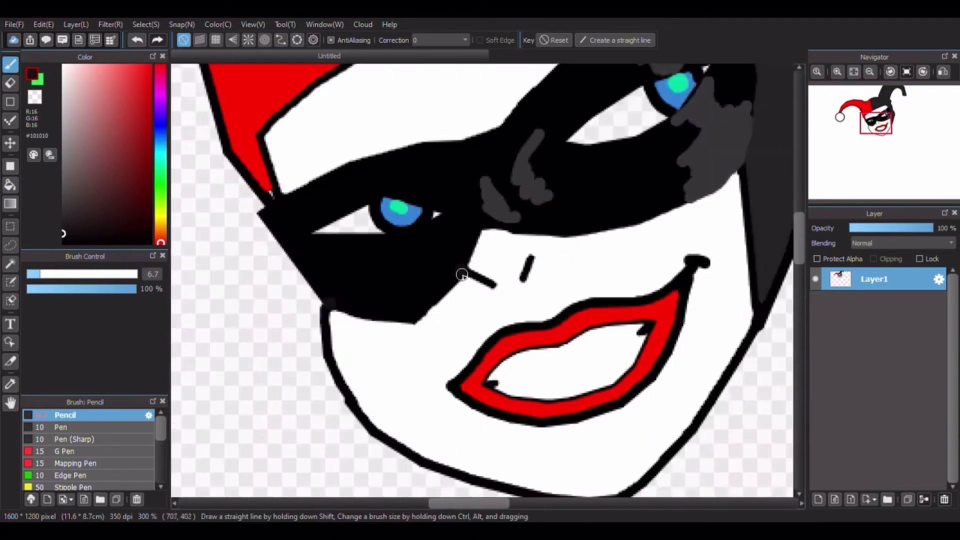
pyautogui.scroll(5, 274, 208)
pyautogui.scroll(-6, 300, 225)
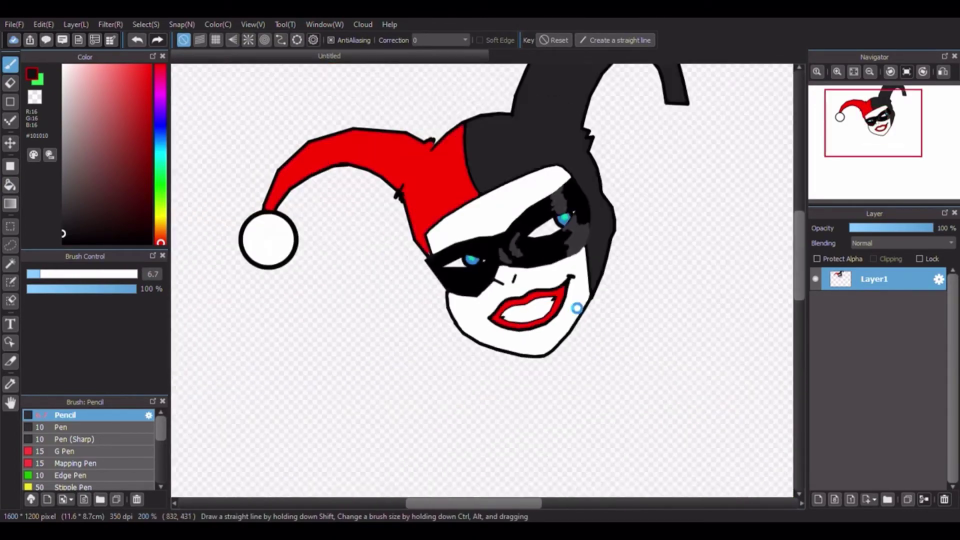
pyautogui.scroll(5, 576, 308)
pyautogui.scroll(-6, 547, 269)
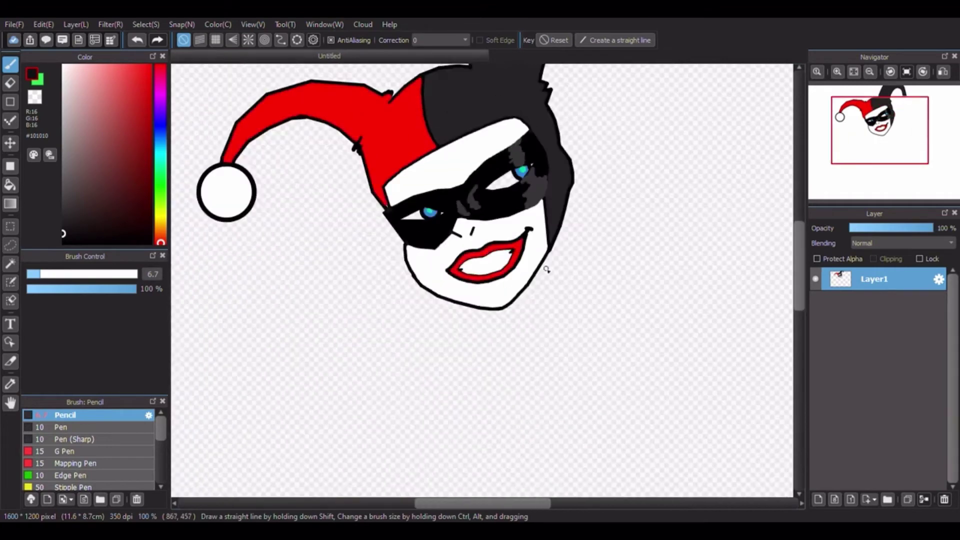
# - Refill the mask around the eyes with the near-black grey #101010
pyautogui.scroll(4, 560, 210)
pyautogui.keyDown('alt'); pyautogui.click(573, 152); pyautogui.keyUp('alt')
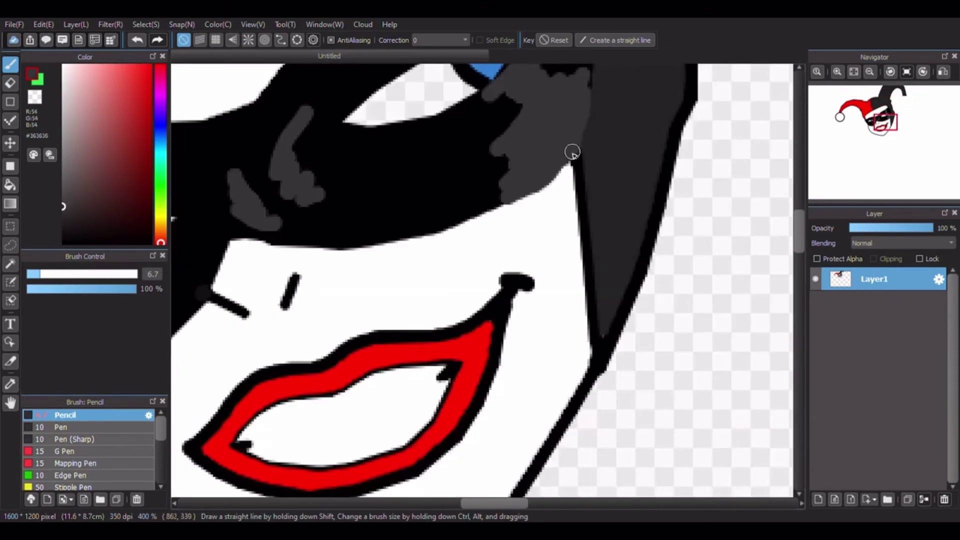
pyautogui.rightClick(202, 295)
pyautogui.click(11, 186)
pyautogui.click(361, 189)
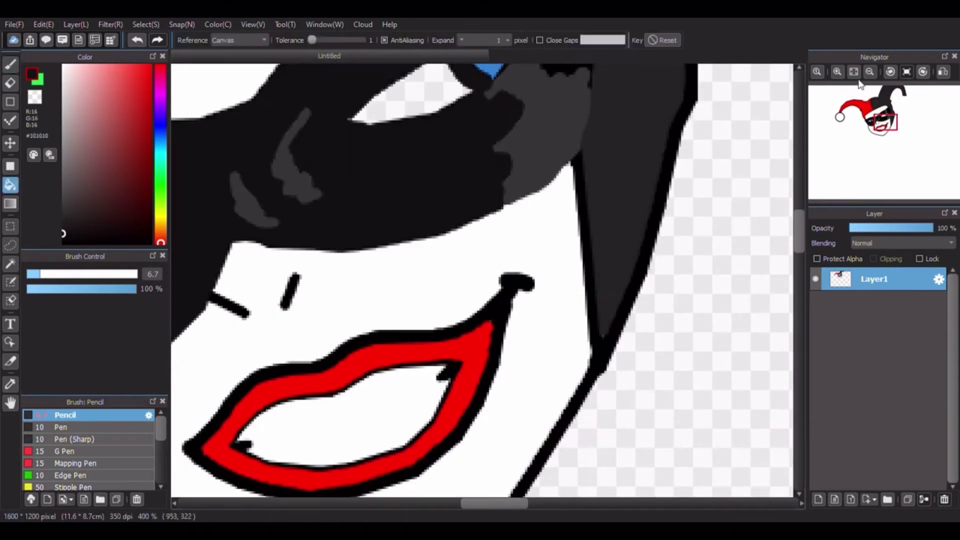
# - Fill the dark grey right half of the hat with pure black (#000000)
pyautogui.click(854, 72)
pyautogui.click(64, 243)
pyautogui.click(494, 112)
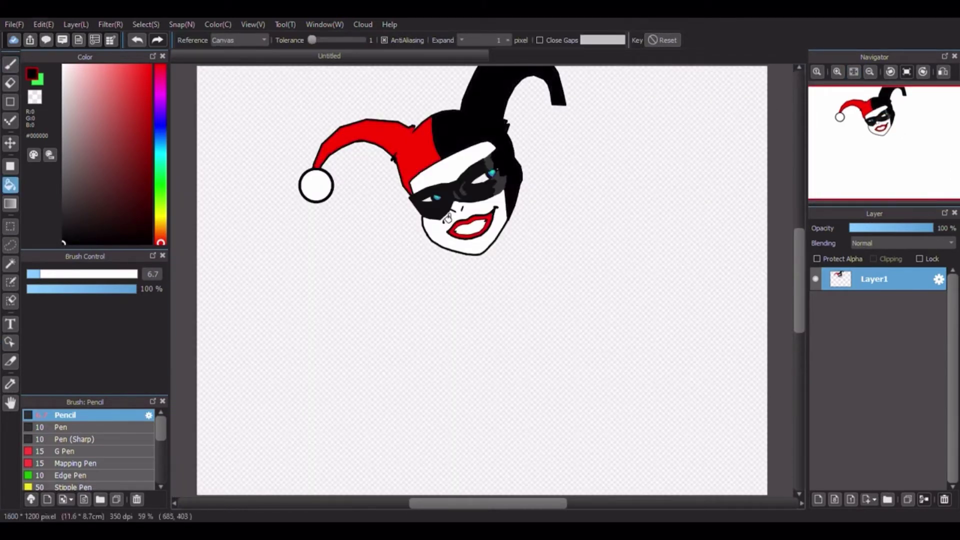
# - Stamp a solid black circle at the tip of the hat's right horn with the Pencil at size 110
pyautogui.click(63, 227)
pyautogui.moveTo(43, 277); pyautogui.dragTo(135, 279)
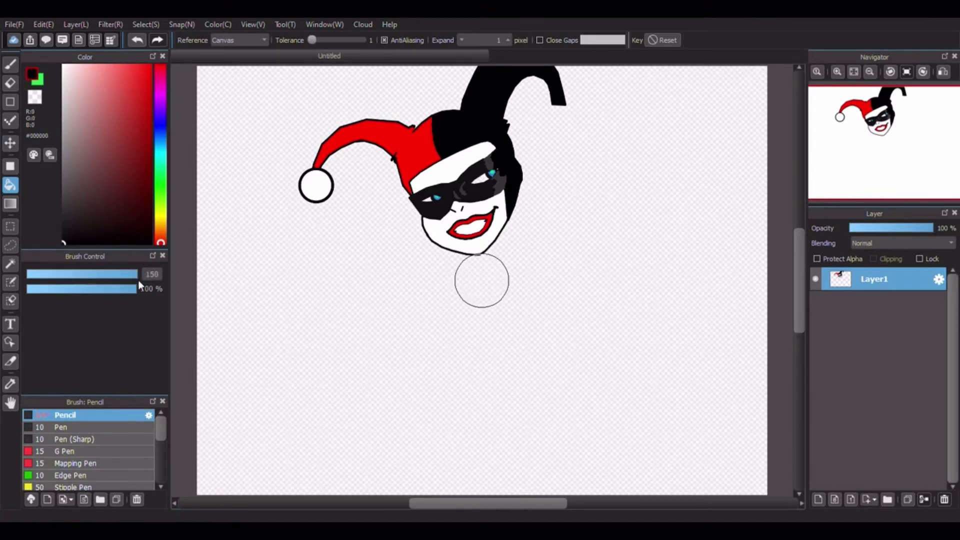
pyautogui.click(10, 64)
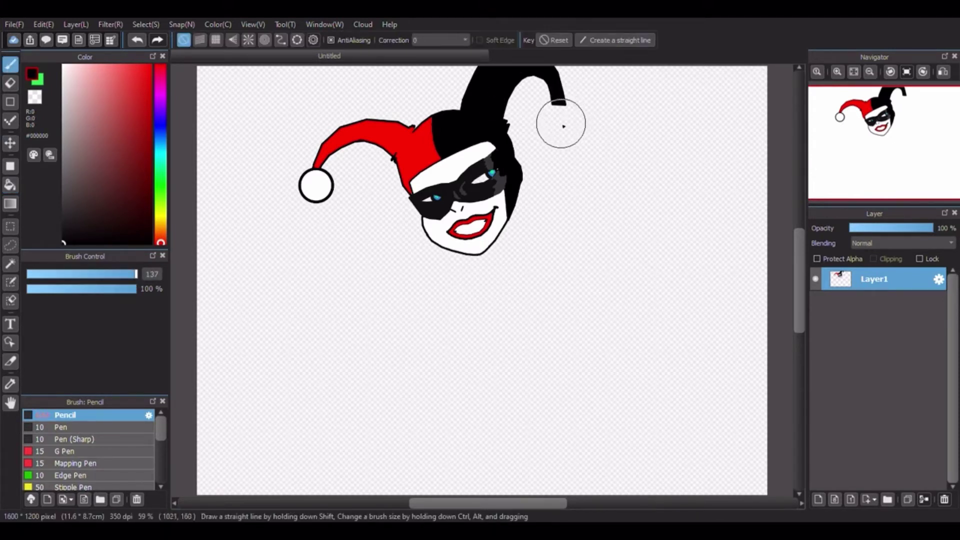
pyautogui.click(133, 277)
pyautogui.moveTo(133, 276); pyautogui.dragTo(110, 272)
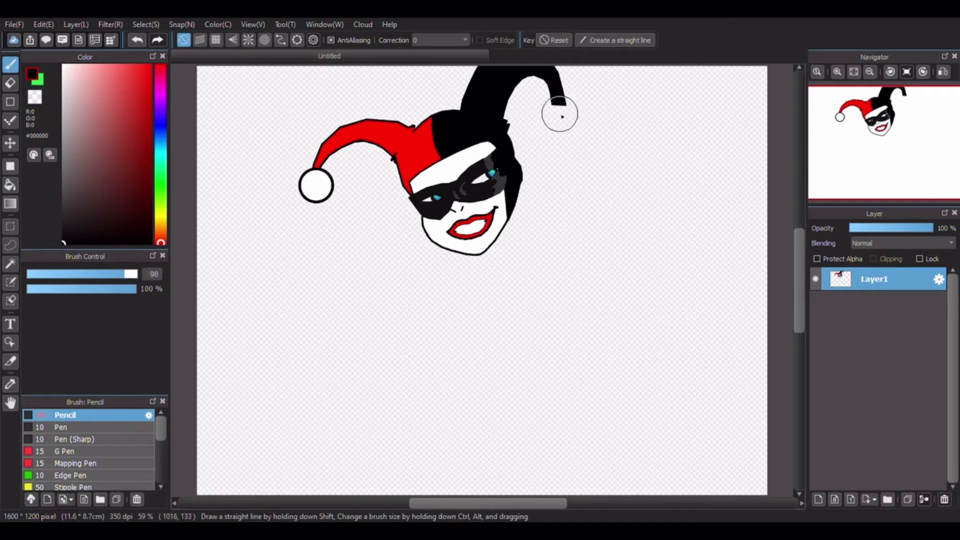
pyautogui.write('110')
pyautogui.press('Return')
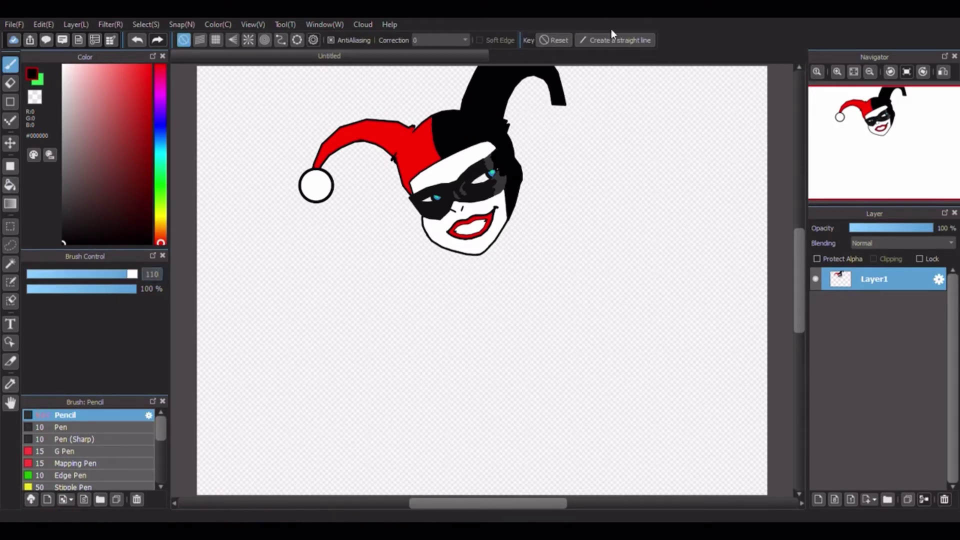
pyautogui.click(561, 120)
# - Paint a white (#FFFFFF) disc inside the black circle with a size 72 brush, leaving a black rim
pyautogui.click(63, 65)
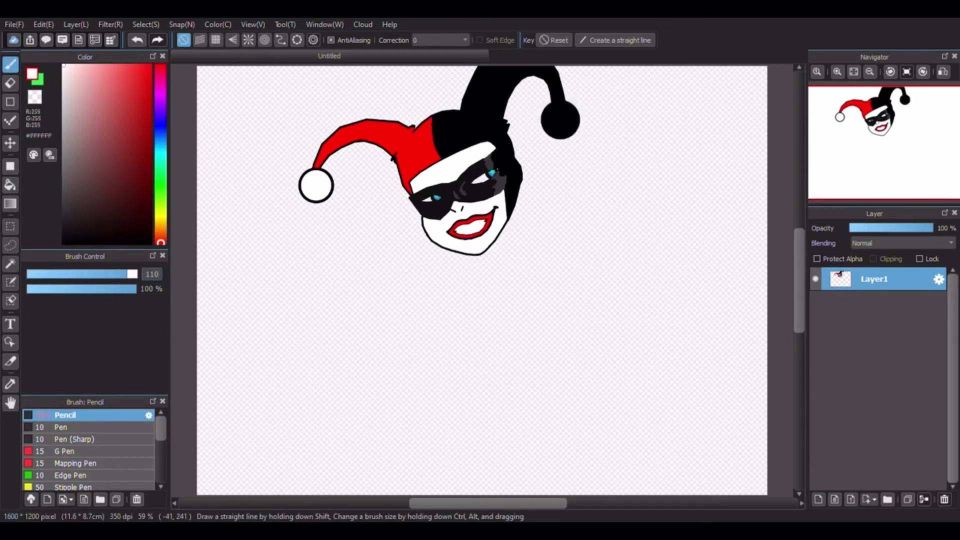
pyautogui.moveTo(122, 277); pyautogui.dragTo(116, 277)
pyautogui.scroll(4, 571, 109)
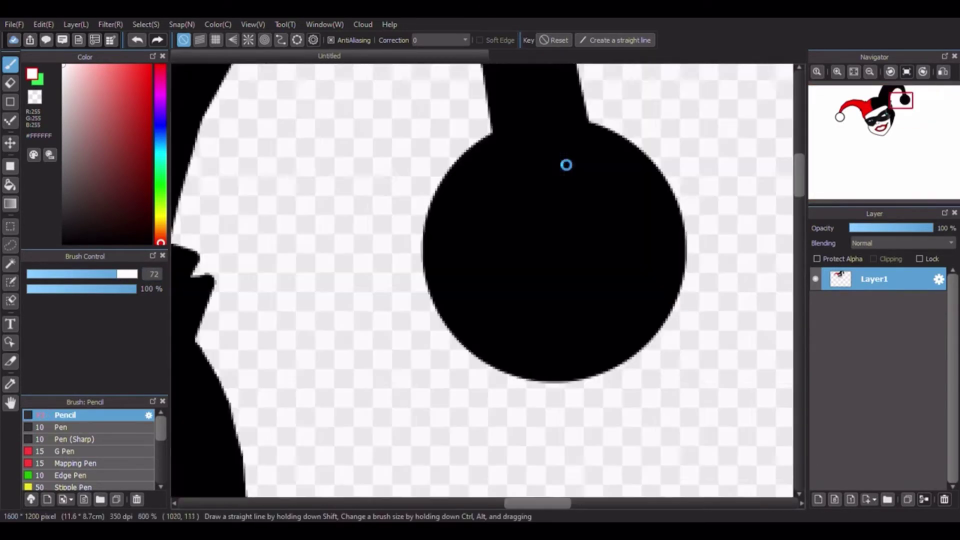
pyautogui.click(548, 221)
pyautogui.moveTo(548, 221)
pyautogui.mouseDown()
pyautogui.moveTo(562, 242)
pyautogui.moveTo(566, 216)
pyautogui.moveTo(570, 235)
pyautogui.mouseUp()
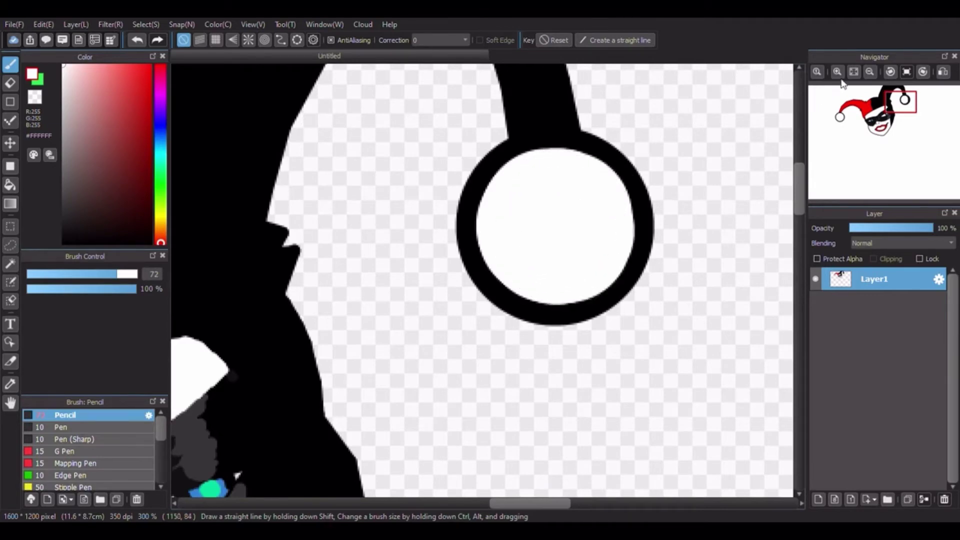
# - Fill the insides of the right and left pom-poms with white (#FFFFFF)
pyautogui.scroll(-4, 499, 120)
pyautogui.scroll(6, 564, 129)
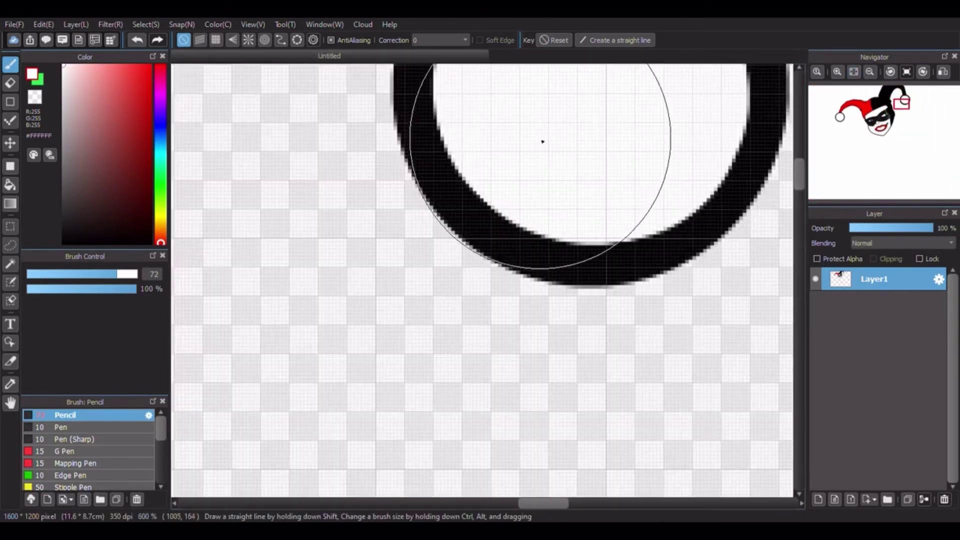
pyautogui.scroll(-2, 542, 140)
pyautogui.scroll(1, 568, 217)
pyautogui.click(10, 185)
pyautogui.click(564, 274)
pyautogui.click(608, 260)
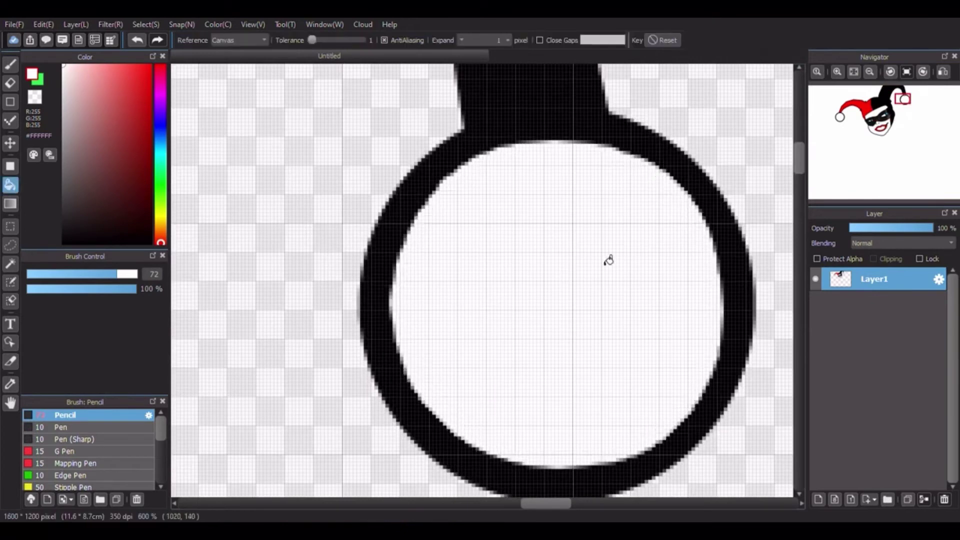
pyautogui.click(855, 72)
pyautogui.click(561, 119)
pyautogui.click(316, 189)
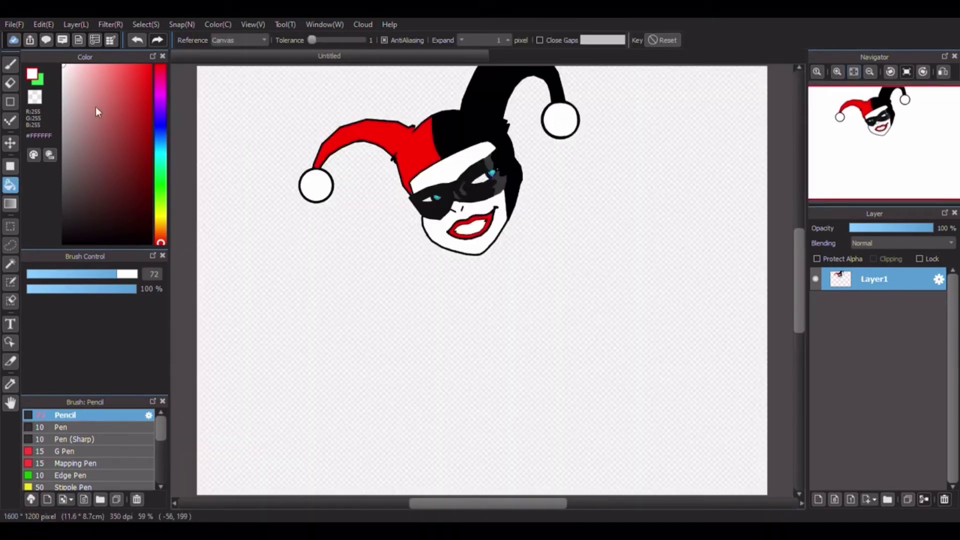
# - Draw the two sides of the neck below the jaw as straight black lines with a size 6.7 brush
pyautogui.moveTo(96, 107); pyautogui.dragTo(64, 245)
pyautogui.click(10, 64)
pyautogui.click(152, 276)
pyautogui.write('6.7')
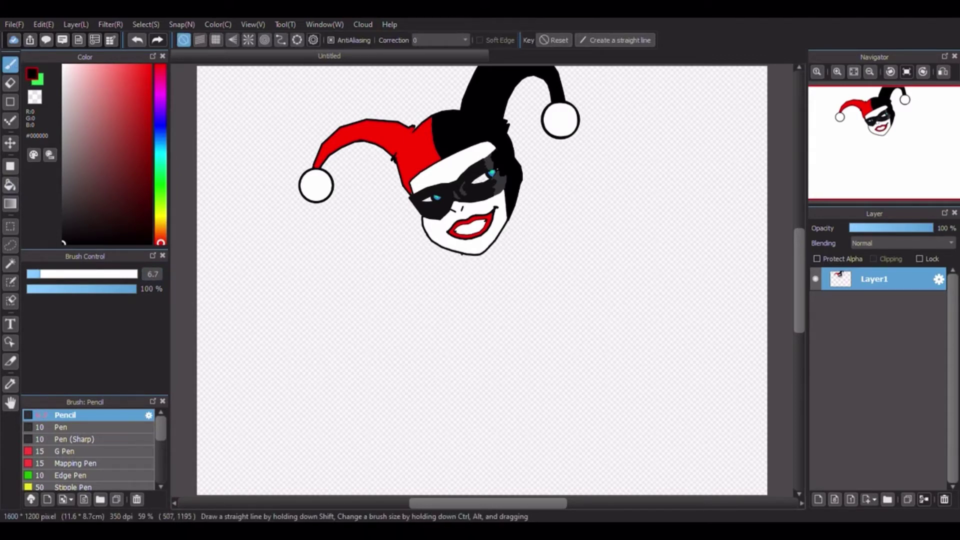
pyautogui.keyDown('shift'); pyautogui.click(461, 268); pyautogui.keyUp('shift')
pyautogui.keyDown('shift'); pyautogui.click(503, 274); pyautogui.keyUp('shift')
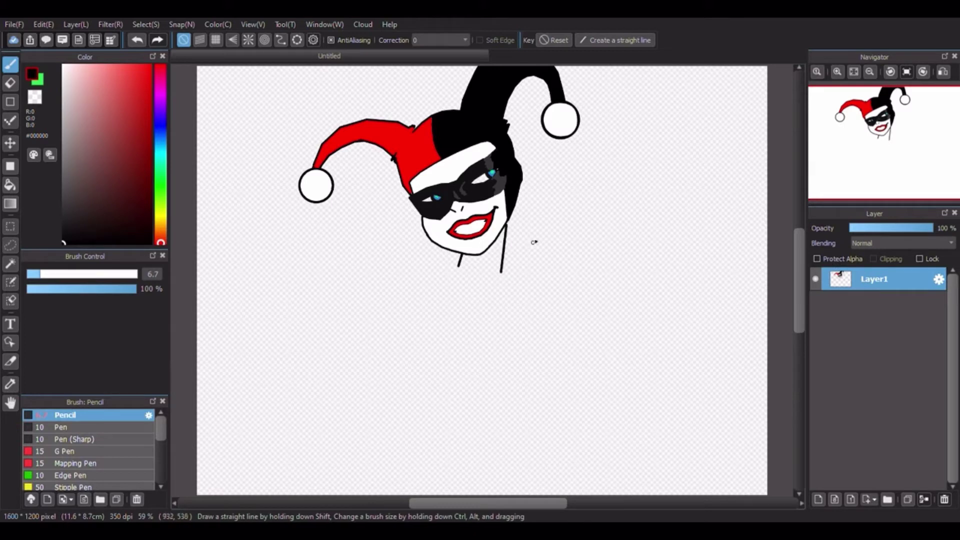
# - Draw a curved black line under the chin to the right neck line and fill the enclosed area with white (#FFFFFF)
pyautogui.scroll(5, 531, 245)
pyautogui.moveTo(526, 259)
pyautogui.mouseDown()
pyautogui.moveTo(458, 271)
pyautogui.moveTo(420, 262)
pyautogui.mouseUp()
pyautogui.scroll(-5, 500, 263)
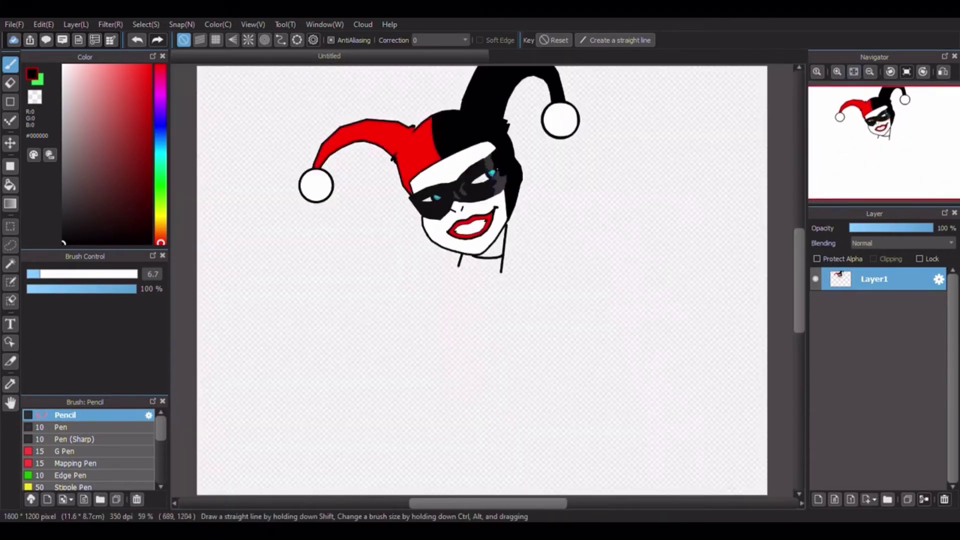
pyautogui.rightClick(501, 221)
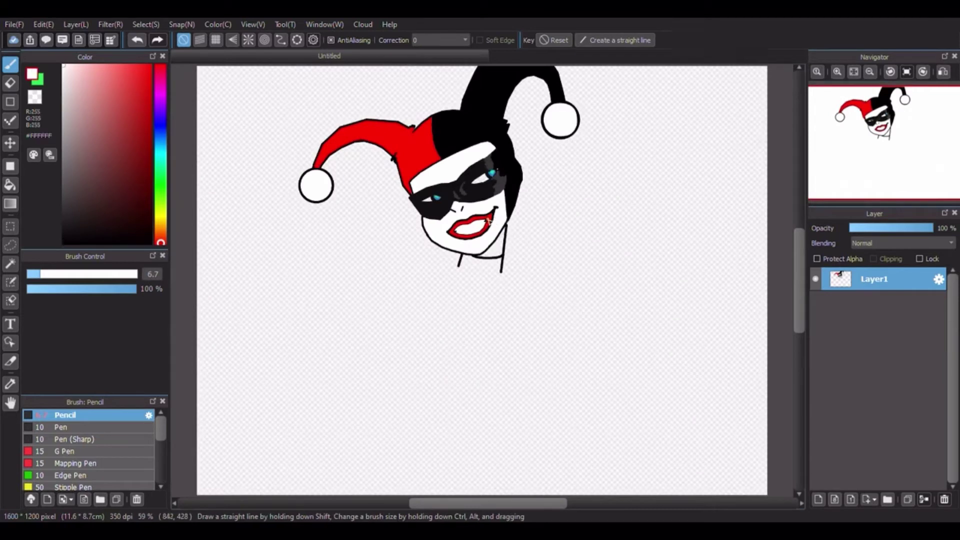
pyautogui.click(10, 185)
pyautogui.scroll(3, 503, 251)
pyautogui.click(499, 254)
pyautogui.scroll(-2, 543, 286)
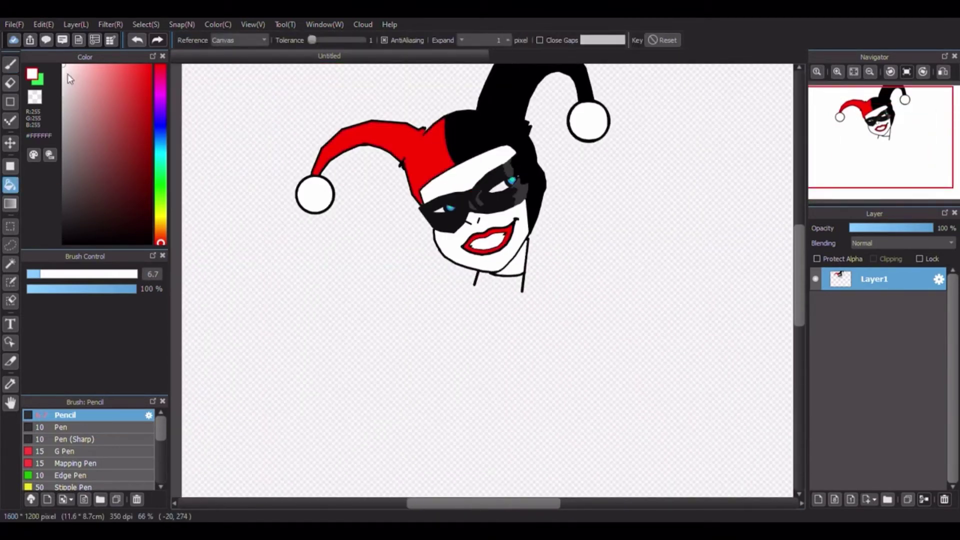
# - Try shading the neck area beside the jaw in mid grey (#7A7A7A), brushing the shadow and filling the gap along the jawline
pyautogui.moveTo(68, 72); pyautogui.dragTo(62, 158)
pyautogui.click(12, 67)
pyautogui.scroll(6, 529, 253)
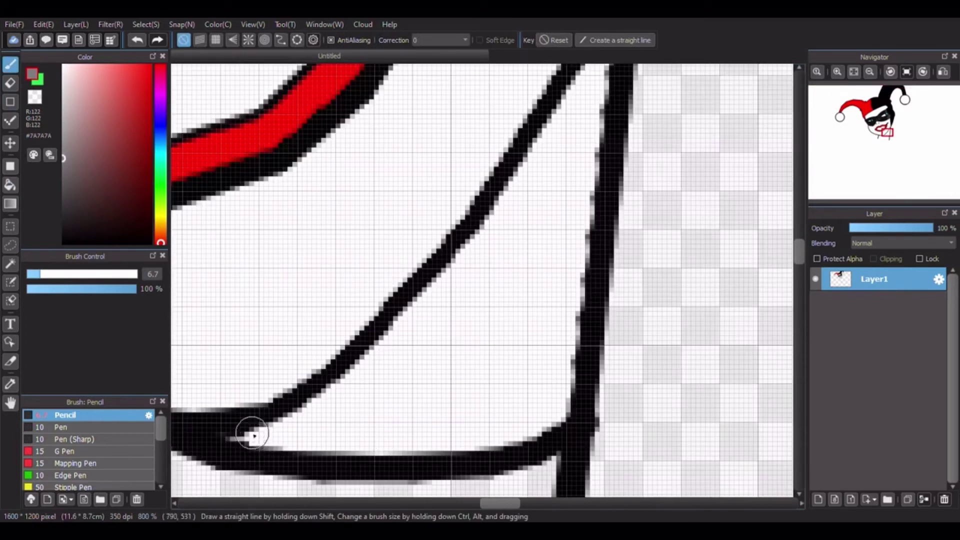
pyautogui.moveTo(253, 429)
pyautogui.mouseDown()
pyautogui.moveTo(297, 438)
pyautogui.moveTo(446, 410)
pyautogui.moveTo(337, 425)
pyautogui.moveTo(524, 365)
pyautogui.moveTo(399, 386)
pyautogui.moveTo(519, 332)
pyautogui.moveTo(410, 367)
pyautogui.moveTo(513, 310)
pyautogui.moveTo(426, 340)
pyautogui.moveTo(500, 283)
pyautogui.moveTo(444, 281)
pyautogui.mouseUp()
pyautogui.click(11, 186)
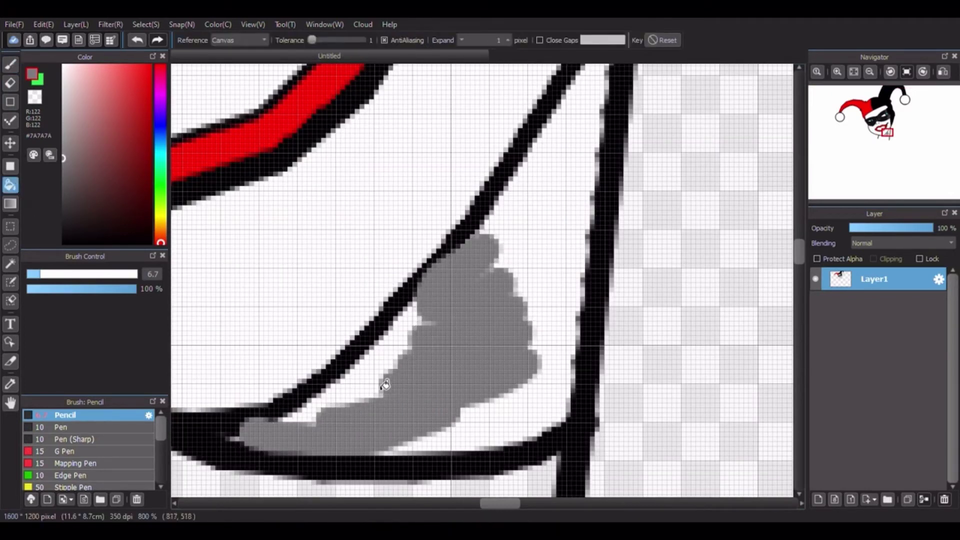
pyautogui.click(381, 381)
pyautogui.click(854, 72)
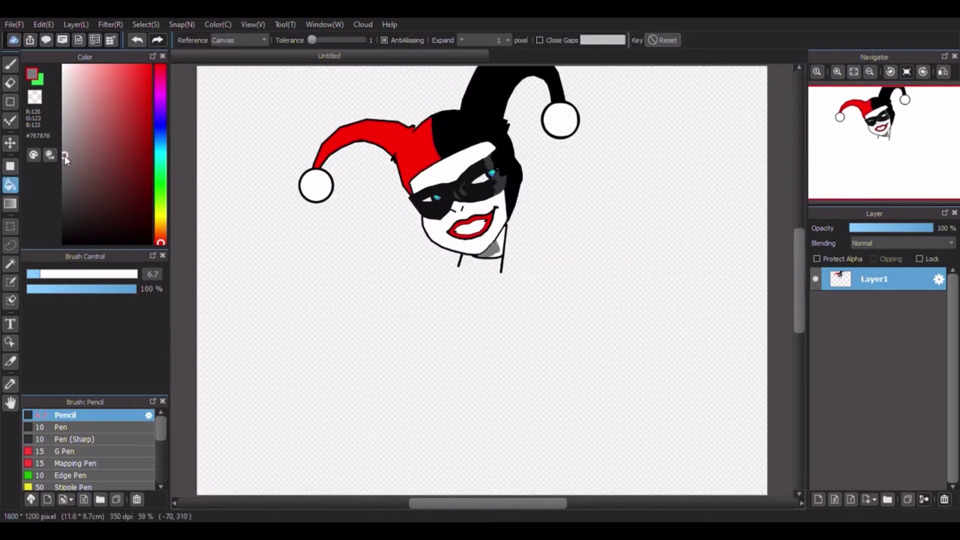
# - Try recolouring the neck shadow with dark grey (#3C3C3C), then remove the shading and return to the brush
pyautogui.moveTo(64, 155); pyautogui.dragTo(63, 202)
pyautogui.click(491, 252)
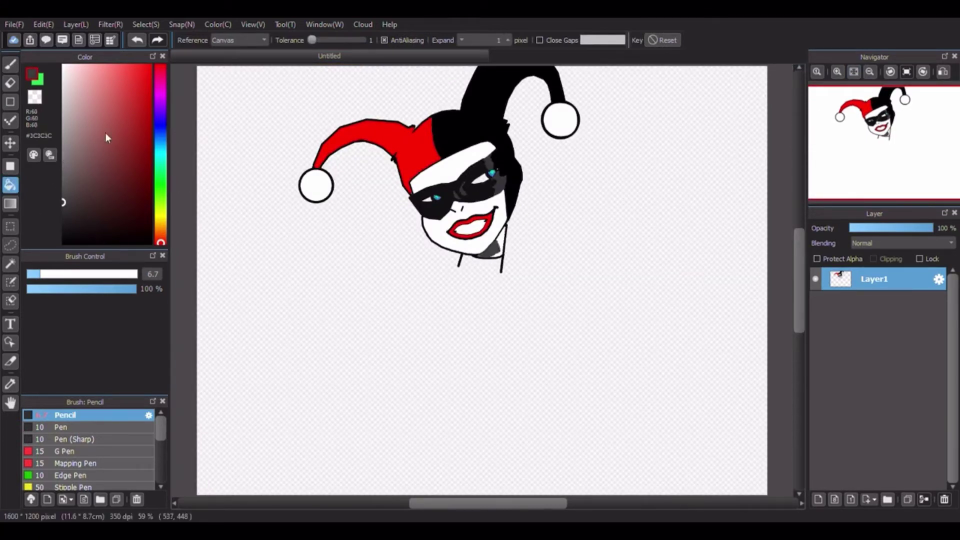
pyautogui.click(11, 64)
pyautogui.scroll(10, 493, 255)
pyautogui.scroll(-5, 521, 231)
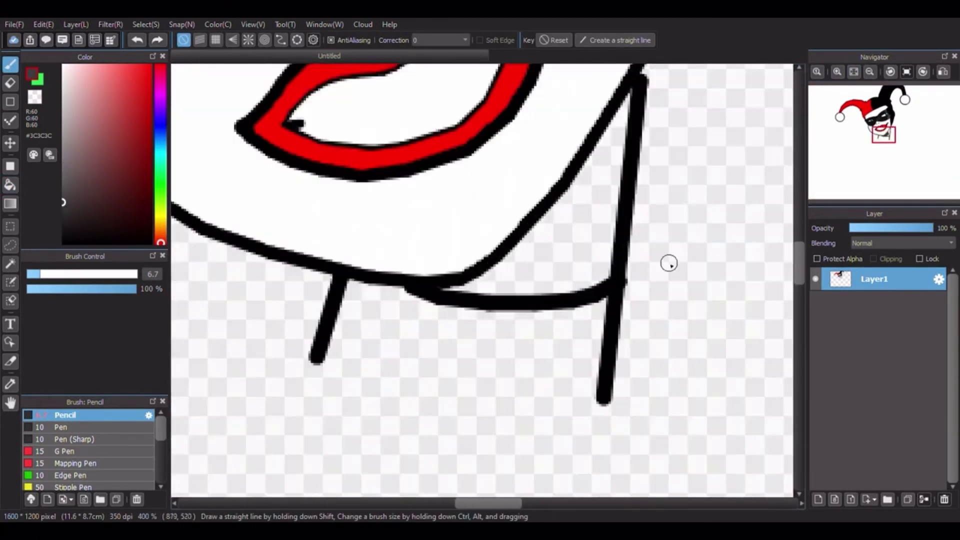
# - Draw a short slanted black line at the base of each side of the neck
pyautogui.click(853, 71)
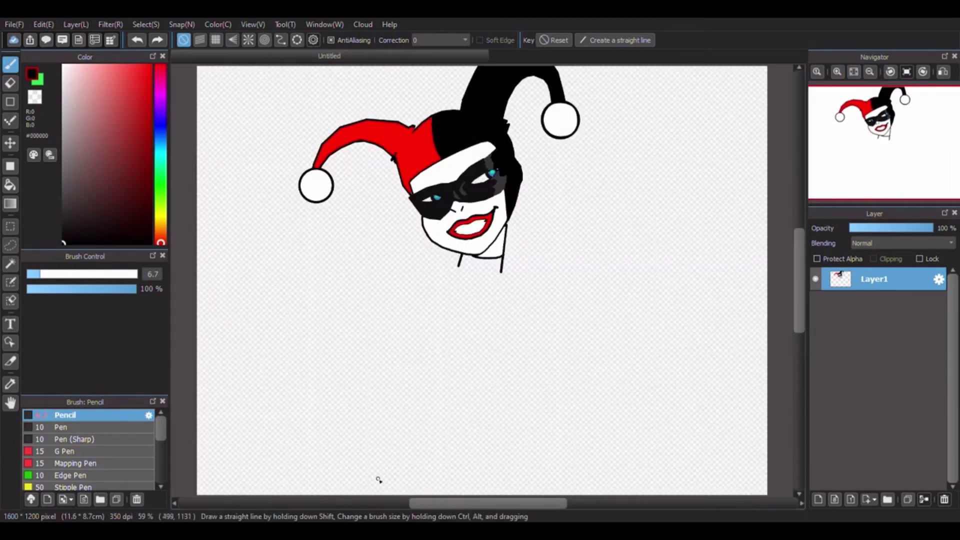
pyautogui.keyDown('shift'); pyautogui.click(517, 279); pyautogui.keyUp('shift')
pyautogui.click(465, 271)
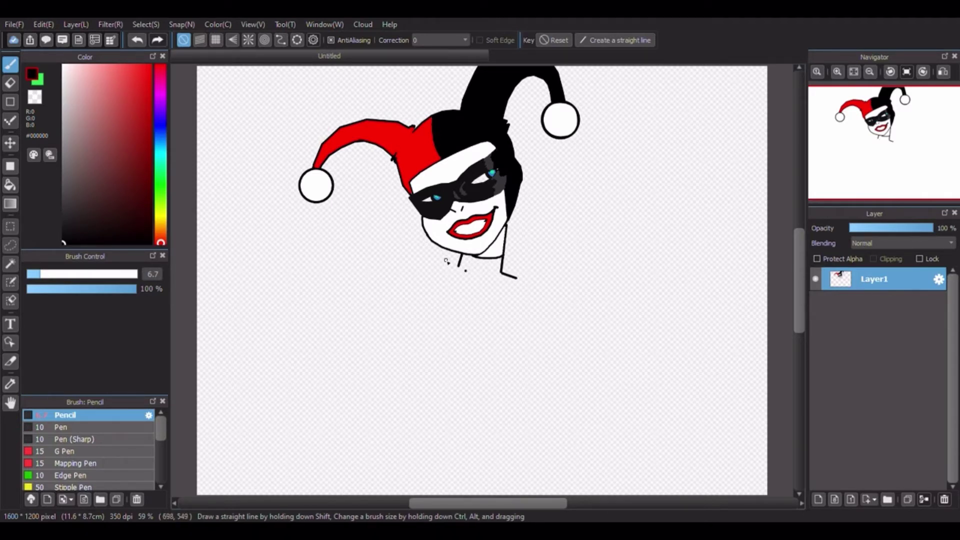
pyautogui.moveTo(454, 266); pyautogui.dragTo(444, 262)
pyautogui.scroll(8, 451, 269)
pyautogui.keyDown('shift'); pyautogui.click(299, 206); pyautogui.keyUp('shift')
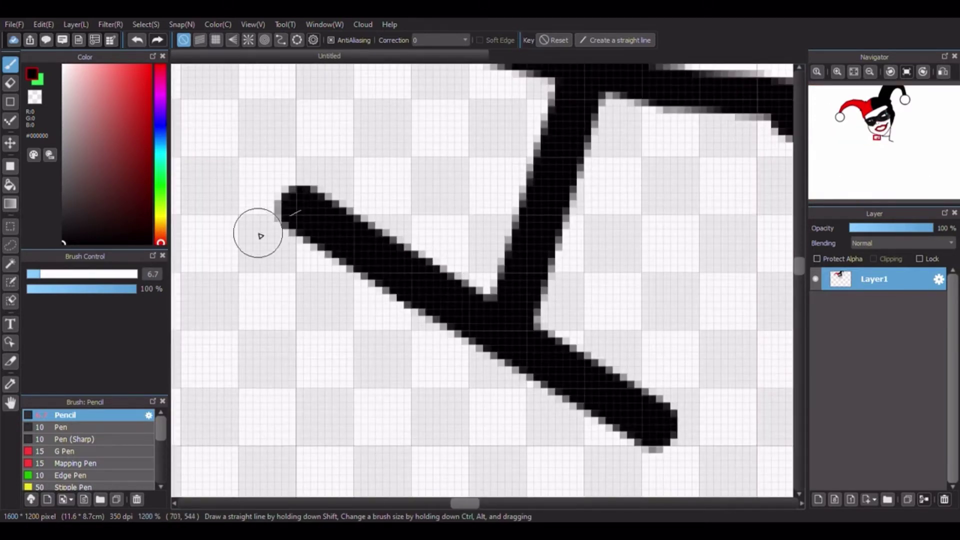
pyautogui.keyDown('shift'); pyautogui.click(226, 253); pyautogui.keyUp('shift')
pyautogui.click(853, 72)
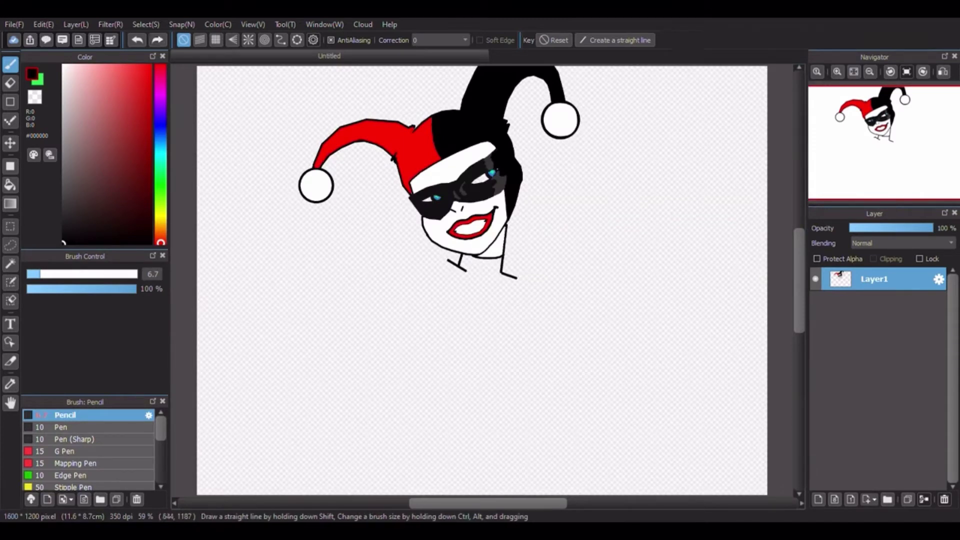
# - Lengthen the slanted line at the left neck base up to a peak and draw a short stroke sloping down-left from it
pyautogui.click(444, 257)
pyautogui.scroll(3, 450, 262)
pyautogui.keyDown('shift'); pyautogui.click(503, 292); pyautogui.keyUp('shift')
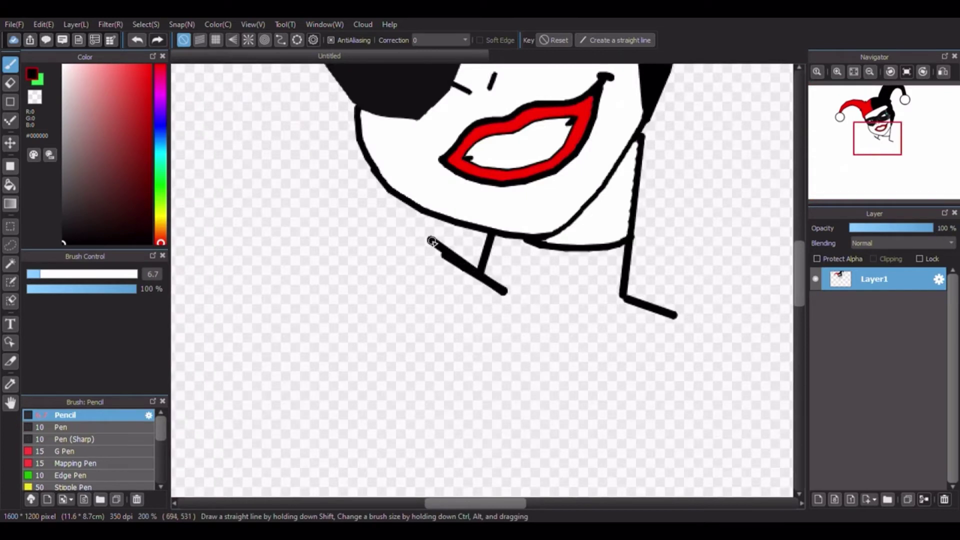
pyautogui.scroll(-4, 705, 244)
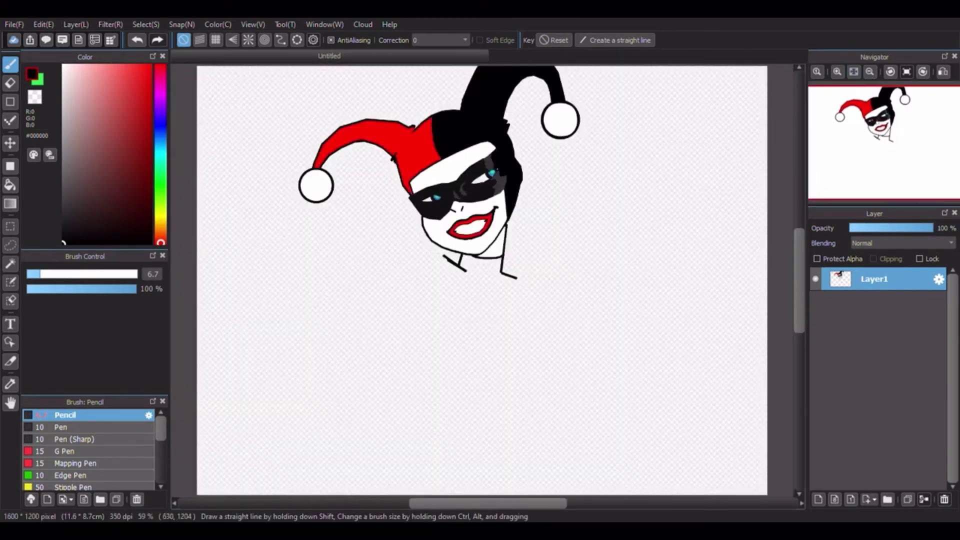
pyautogui.moveTo(437, 261); pyautogui.dragTo(444, 257)
# - Draw a long diagonal black line below the peaked outline, join the two, and start a small arch inside the peak
pyautogui.click(408, 250)
pyautogui.keyDown('shift'); pyautogui.click(453, 274); pyautogui.keyUp('shift')
pyautogui.scroll(10, 450, 270)
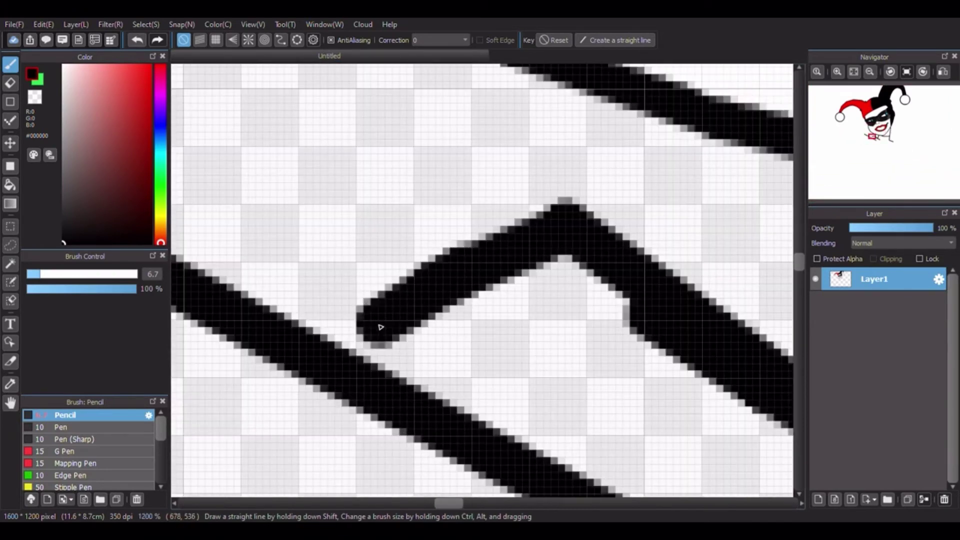
pyautogui.moveTo(381, 327)
pyautogui.mouseDown()
pyautogui.moveTo(365, 343)
pyautogui.moveTo(472, 440)
pyautogui.moveTo(502, 407)
pyautogui.moveTo(628, 392)
pyautogui.mouseUp()
pyautogui.scroll(-4, 432, 398)
pyautogui.click(855, 73)
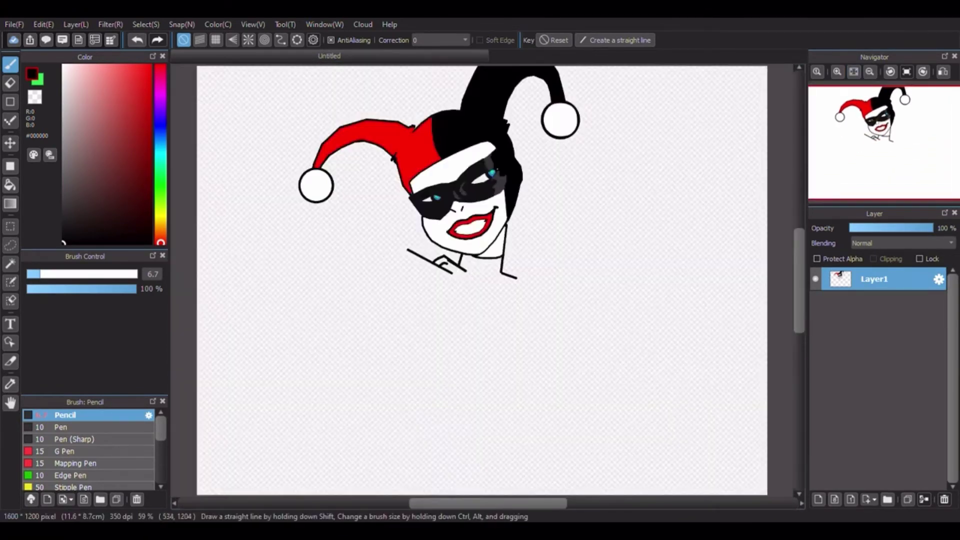
# - Try extending the small arch down past the end of the long diagonal line with straight black segments
pyautogui.keyDown('shift'); pyautogui.click(455, 276); pyautogui.keyUp('shift')
pyautogui.scroll(9, 456, 276)
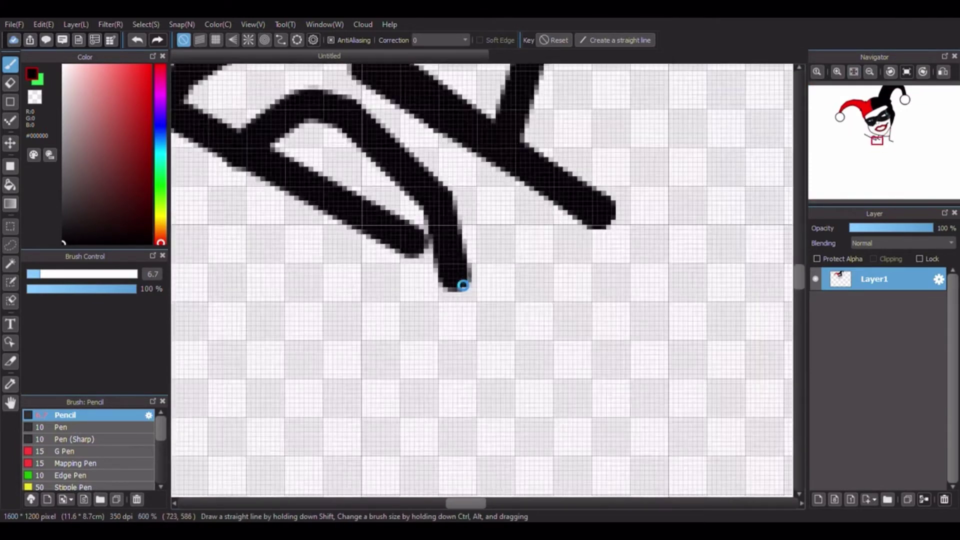
pyautogui.keyDown('shift'); pyautogui.click(451, 349); pyautogui.keyUp('shift')
pyautogui.keyDown('shift'); pyautogui.click(424, 393); pyautogui.keyUp('shift')
pyautogui.click(854, 72)
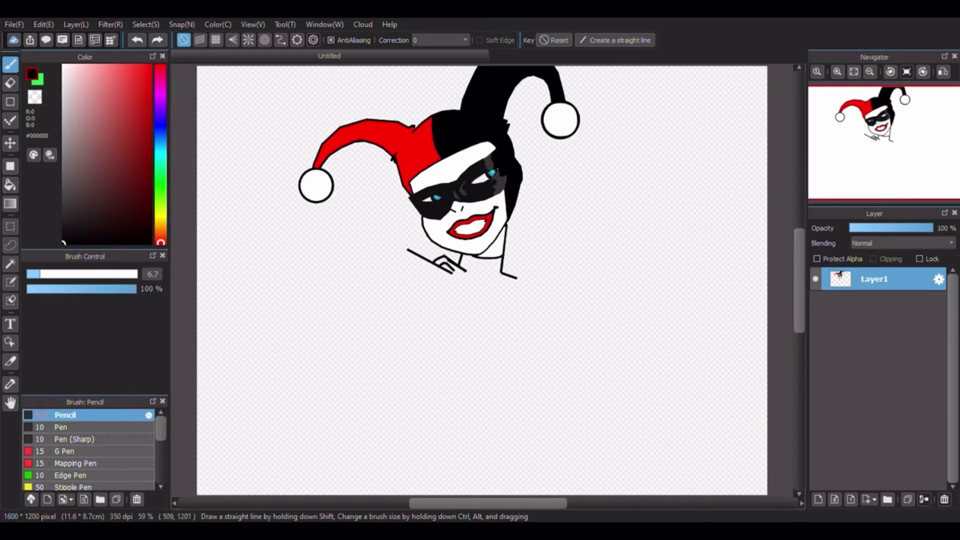
# - Extend the small arch in black beside the long diagonal line, curving it down just past the line's lower end
pyautogui.scroll(5, 452, 265)
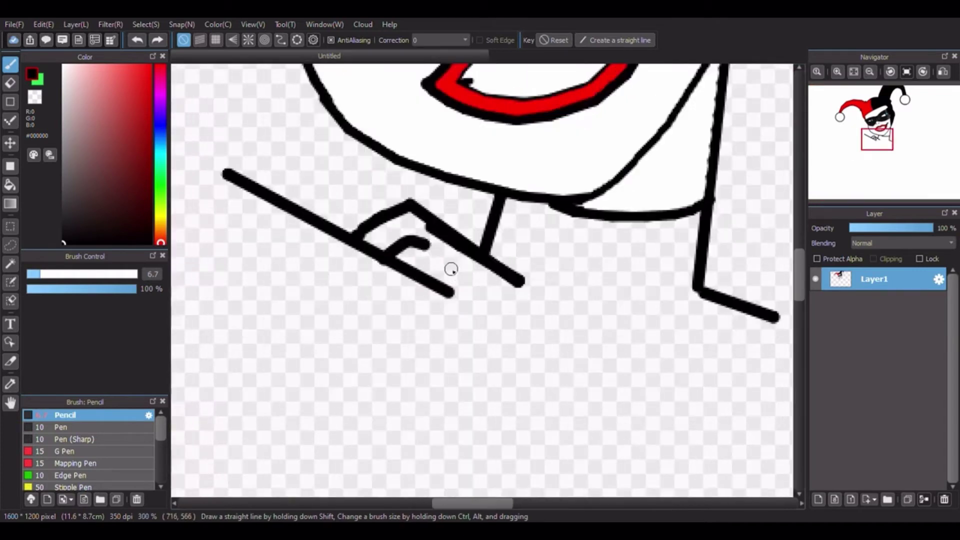
pyautogui.moveTo(420, 242)
pyautogui.mouseDown()
pyautogui.moveTo(461, 263)
pyautogui.moveTo(471, 294)
pyautogui.mouseUp()
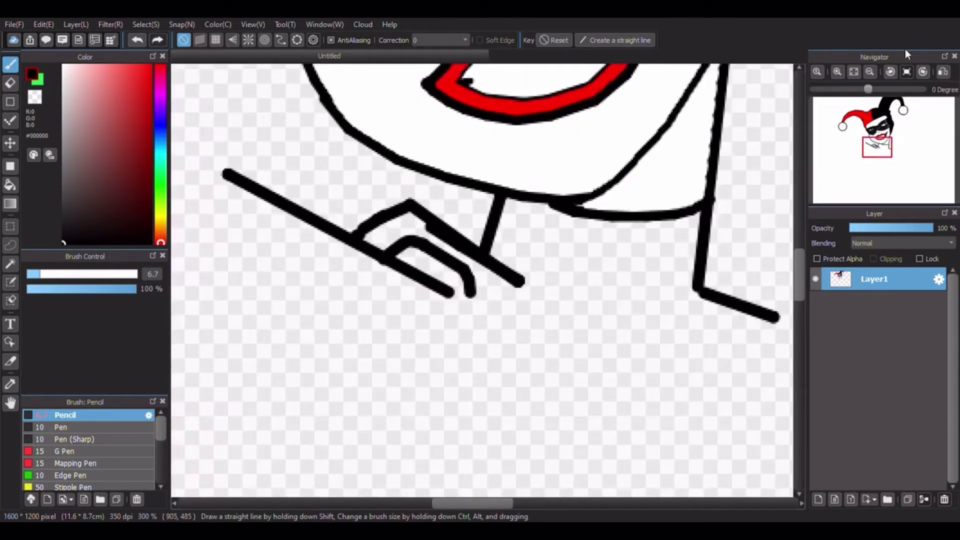
# - Outline the left collar point in black with a round pom-pom at its lower tip and a short horizontal line from its right edge
pyautogui.click(854, 72)
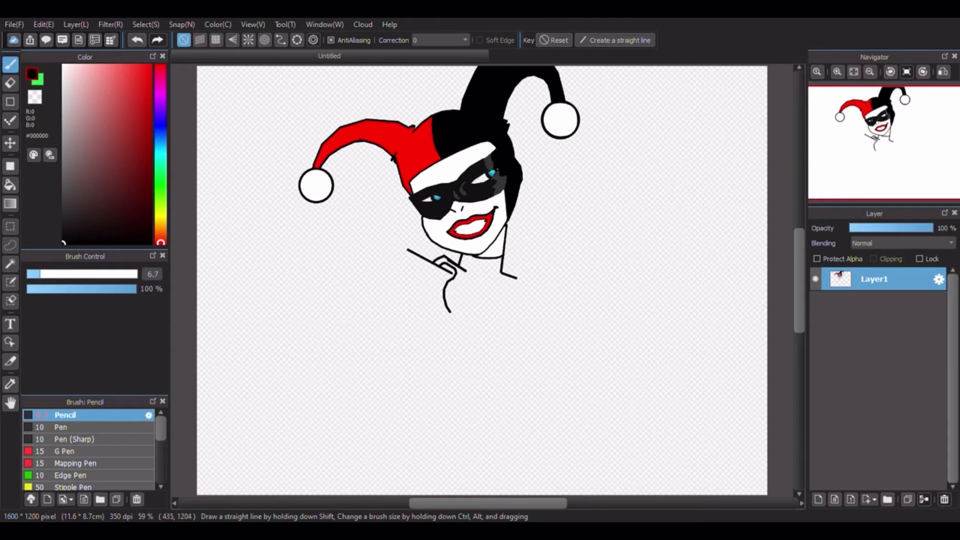
pyautogui.scroll(5, 454, 328)
pyautogui.moveTo(461, 257)
pyautogui.mouseDown()
pyautogui.moveTo(484, 272)
pyautogui.moveTo(461, 322)
pyautogui.moveTo(475, 350)
pyautogui.moveTo(499, 364)
pyautogui.moveTo(536, 356)
pyautogui.moveTo(551, 333)
pyautogui.moveTo(556, 312)
pyautogui.moveTo(537, 273)
pyautogui.mouseUp()
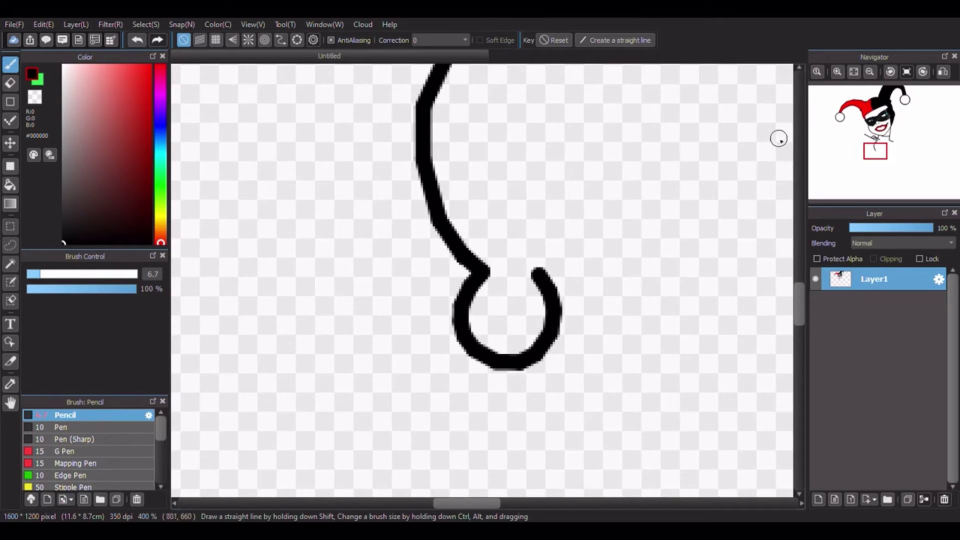
pyautogui.scroll(-5, 778, 139)
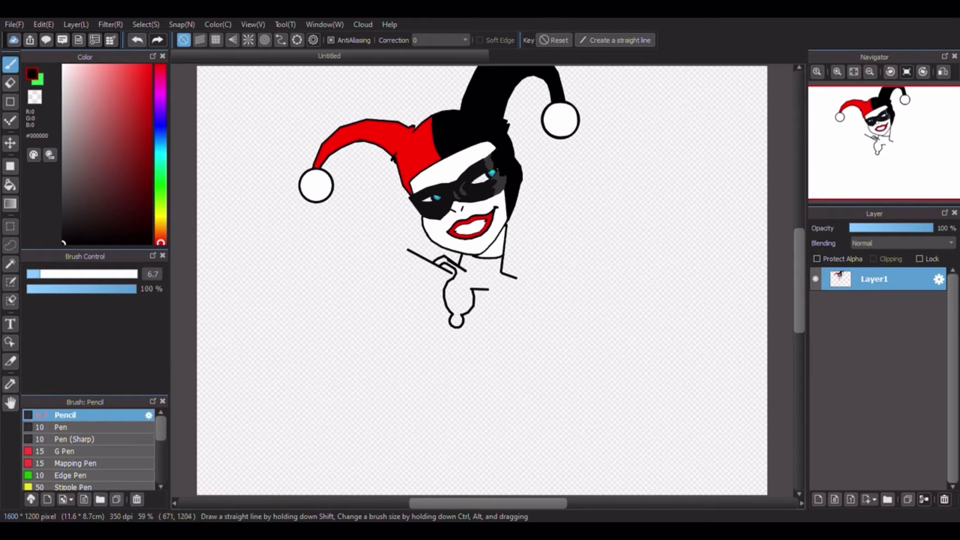
# - Draw the left edge of the second collar point as a black line slanting down-right from the short horizontal line's end
pyautogui.keyDown('shift'); pyautogui.click(513, 331); pyautogui.keyUp('shift')
pyautogui.scroll(4, 495, 316)
pyautogui.keyDown('shift'); pyautogui.click(544, 352); pyautogui.keyUp('shift')
pyautogui.keyDown('shift'); pyautogui.click(530, 332); pyautogui.keyUp('shift')
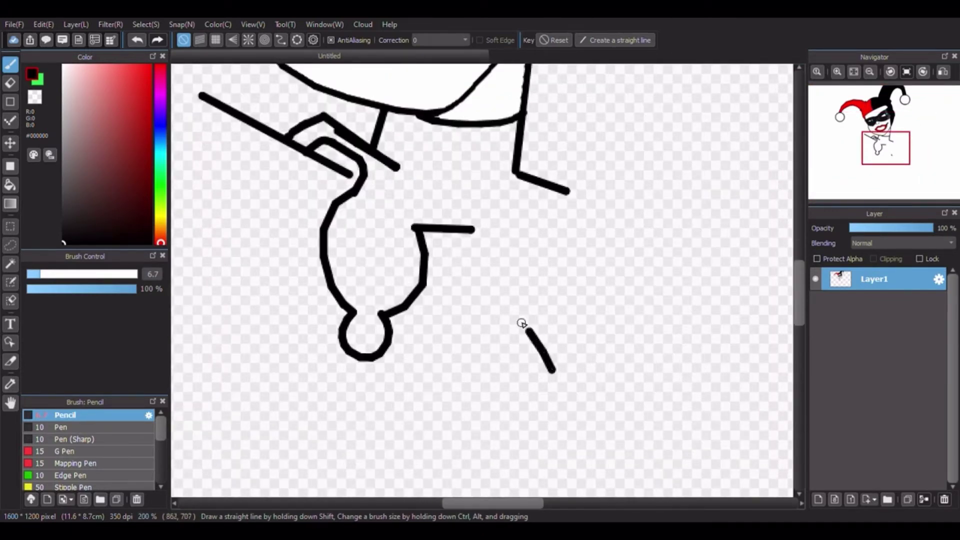
pyautogui.moveTo(522, 323); pyautogui.dragTo(476, 231)
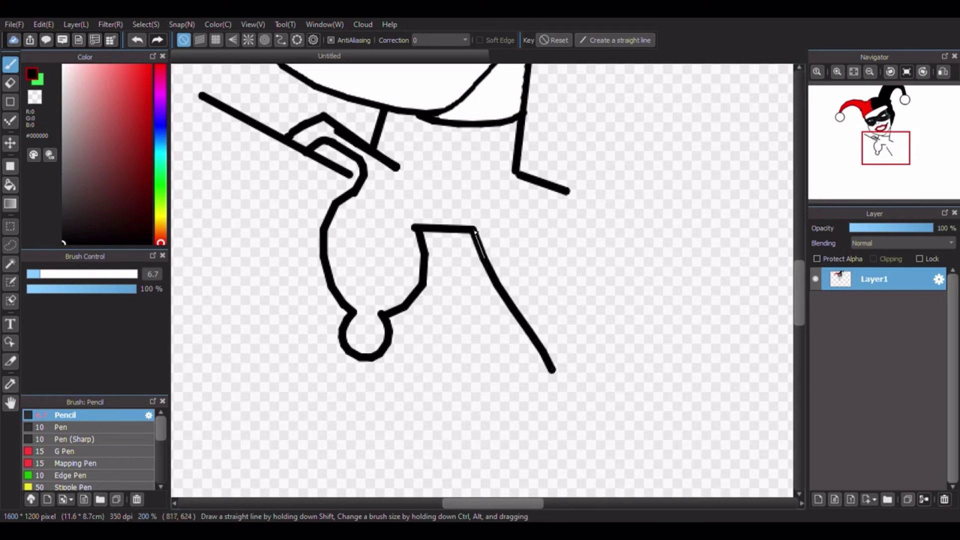
pyautogui.click(854, 72)
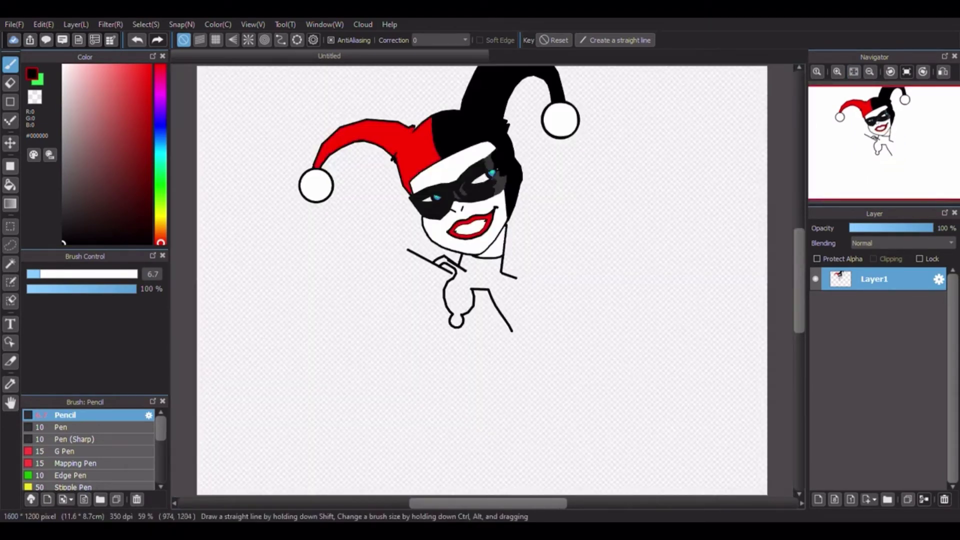
# - Draw a small round pom-pom outline, open at the top, at the lower end of the slanted collar line
pyautogui.scroll(4, 511, 330)
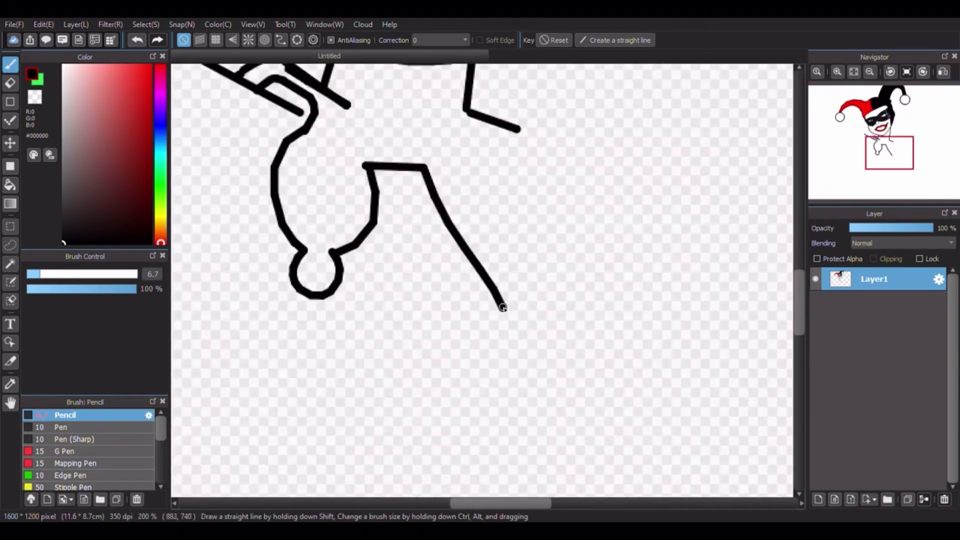
pyautogui.moveTo(500, 311)
pyautogui.mouseDown()
pyautogui.moveTo(493, 324)
pyautogui.moveTo(519, 344)
pyautogui.moveTo(534, 339)
pyautogui.mouseUp()
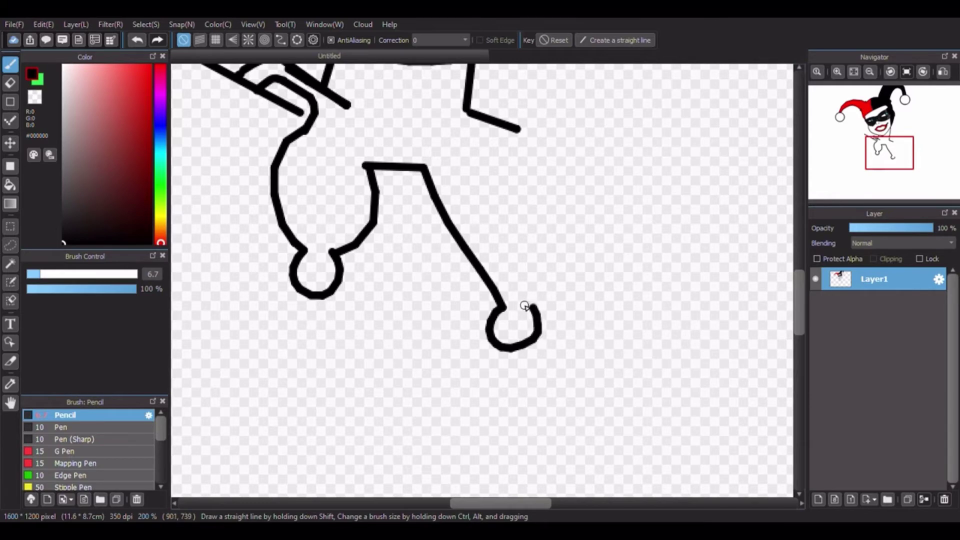
pyautogui.moveTo(524, 306); pyautogui.dragTo(523, 305)
pyautogui.click(854, 72)
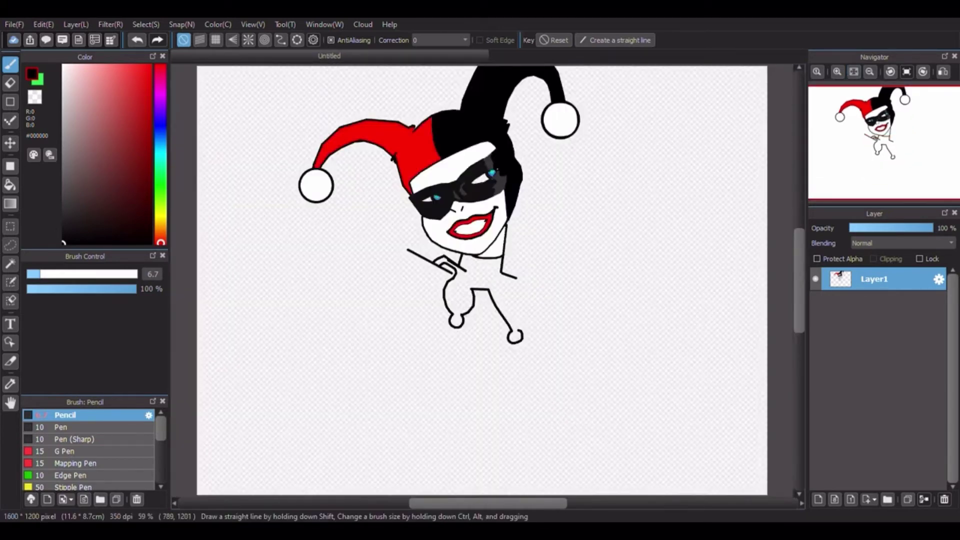
# - Draw the right edge of the second collar point as a slightly curved black line running down to its pom-pom
pyautogui.scroll(5, 513, 291)
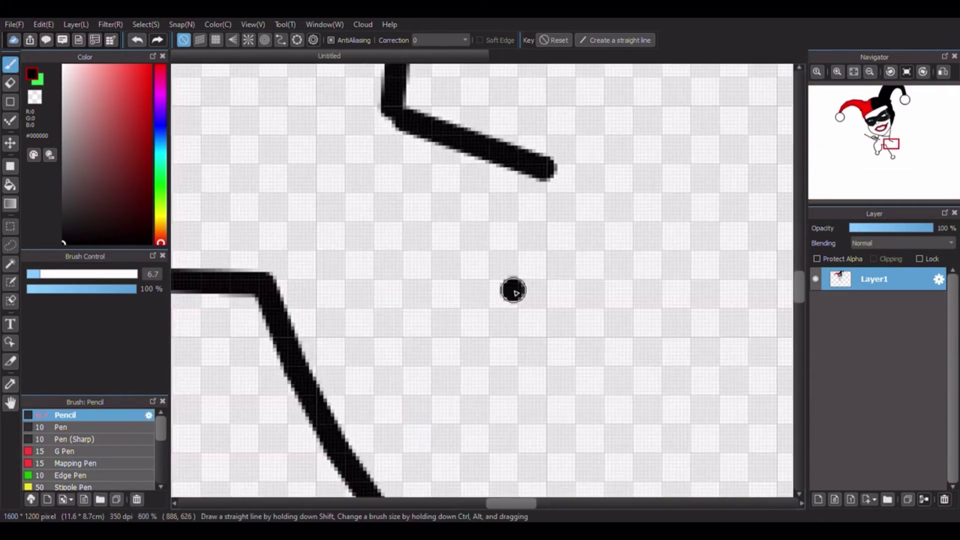
pyautogui.click(514, 278)
pyautogui.keyDown('shift'); pyautogui.click(528, 313); pyautogui.keyUp('shift')
pyautogui.keyDown('shift'); pyautogui.click(538, 356); pyautogui.keyUp('shift')
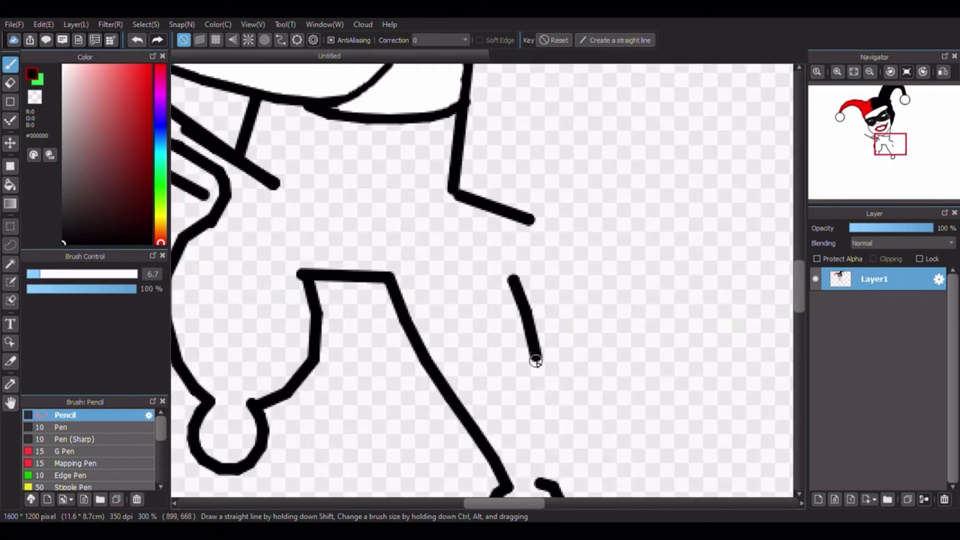
pyautogui.keyDown('shift'); pyautogui.click(543, 406); pyautogui.keyUp('shift')
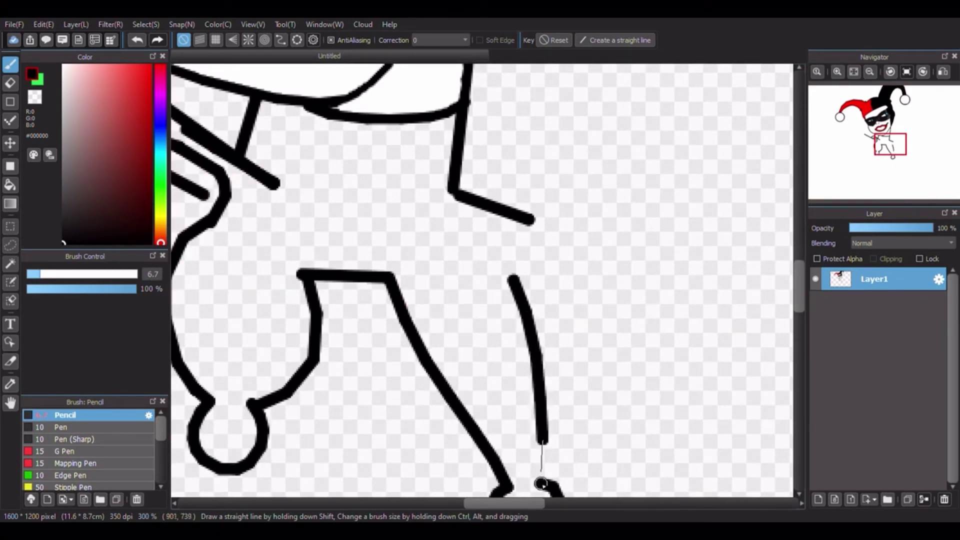
pyautogui.keyDown('shift'); pyautogui.click(541, 489); pyautogui.keyUp('shift')
pyautogui.click(855, 72)
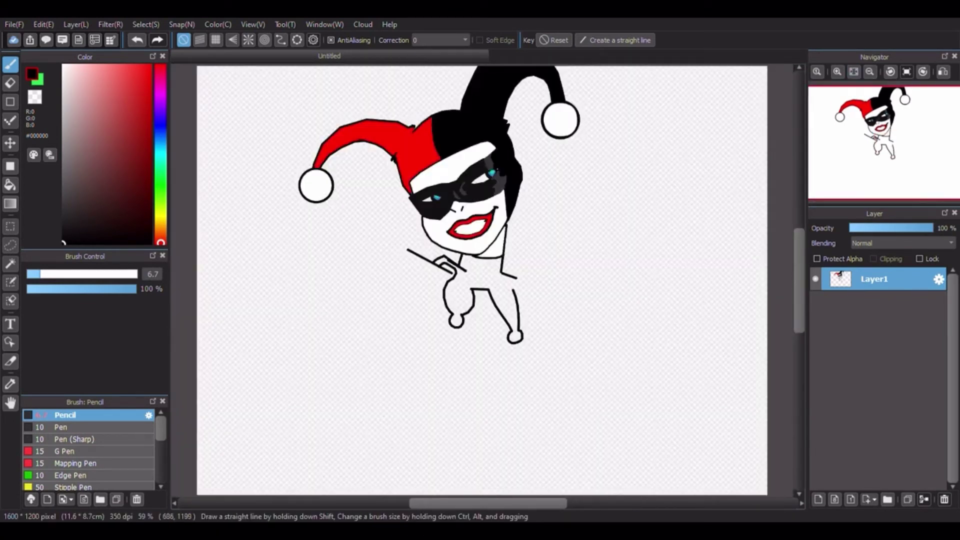
# - Start a third collar point with a short stroke at the second point's upper right corner and a long line slanting down-right
pyautogui.click(517, 289)
pyautogui.scroll(8, 517, 290)
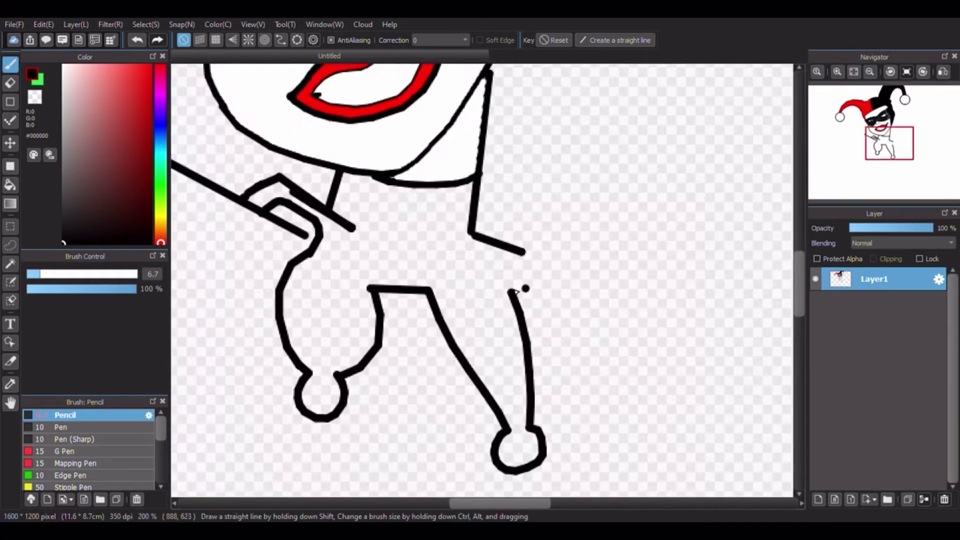
pyautogui.keyDown('shift'); pyautogui.click(493, 322); pyautogui.keyUp('shift')
pyautogui.scroll(-5, 494, 323)
pyautogui.click(854, 72)
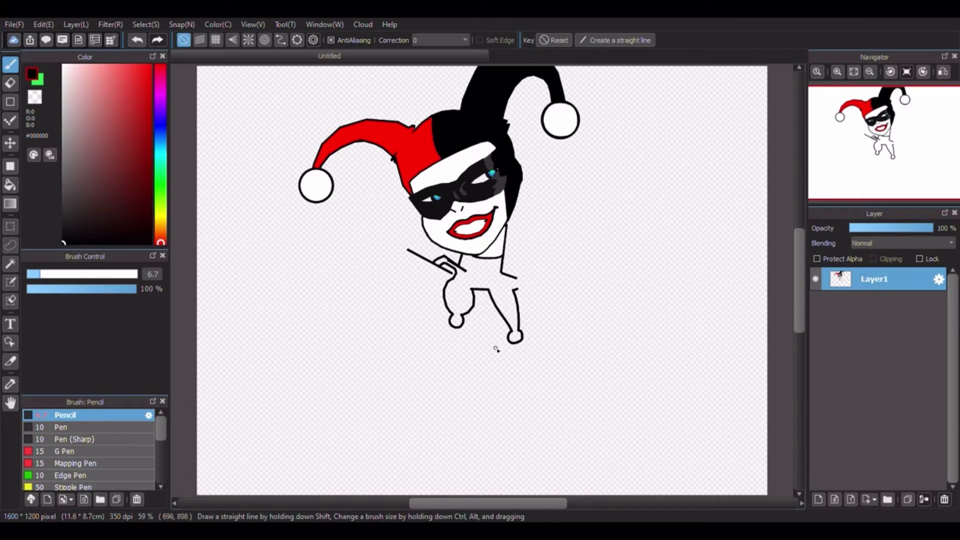
pyautogui.moveTo(539, 324); pyautogui.dragTo(515, 289)
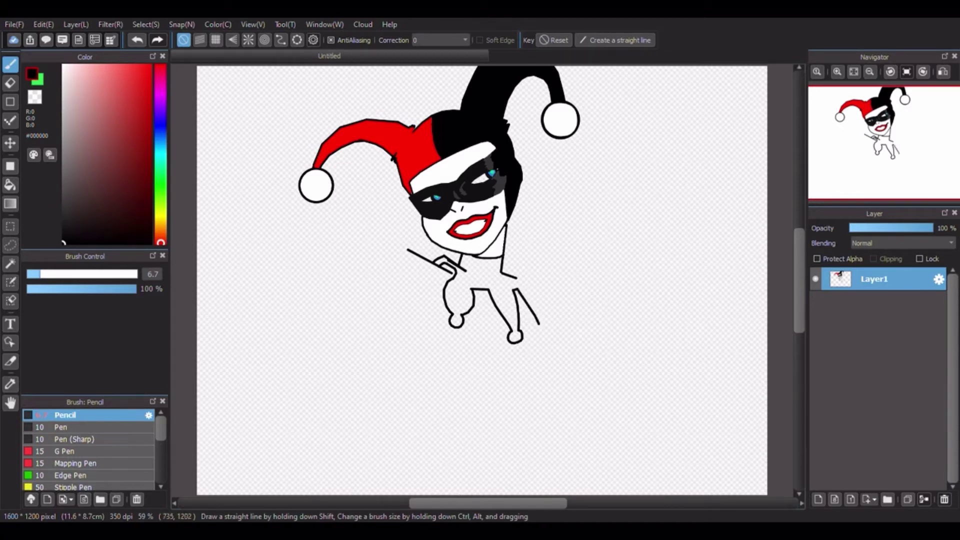
# - Add a rounded tip to the third collar point and draw its right edge slanting back up towards the neck
pyautogui.scroll(11, 546, 342)
pyautogui.moveTo(499, 224)
pyautogui.mouseDown()
pyautogui.moveTo(491, 256)
pyautogui.moveTo(498, 284)
pyautogui.moveTo(522, 298)
pyautogui.moveTo(548, 294)
pyautogui.moveTo(560, 251)
pyautogui.moveTo(550, 206)
pyautogui.mouseUp()
pyautogui.click(853, 72)
pyautogui.moveTo(526, 286); pyautogui.dragTo(548, 325)
# - Connect the right neck line to the third collar point's right edge with a small pointed fold of straight black segments
pyautogui.scroll(8, 508, 302)
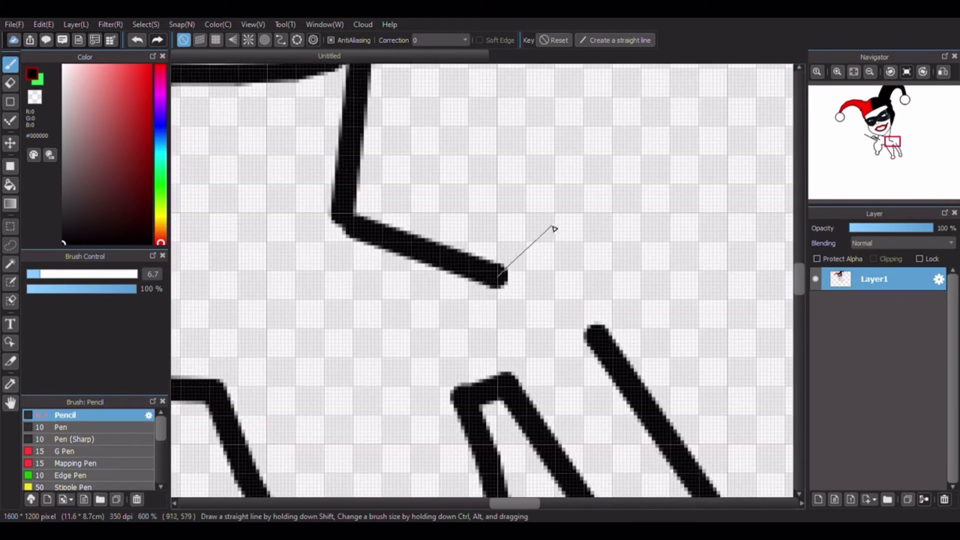
pyautogui.keyDown('shift'); pyautogui.click(550, 224); pyautogui.keyUp('shift')
pyautogui.keyDown('shift'); pyautogui.click(623, 245); pyautogui.keyUp('shift')
pyautogui.keyDown('shift'); pyautogui.click(639, 274); pyautogui.keyUp('shift')
pyautogui.keyDown('shift'); pyautogui.click(572, 279); pyautogui.keyUp('shift')
pyautogui.keyDown('shift'); pyautogui.click(597, 335); pyautogui.keyUp('shift')
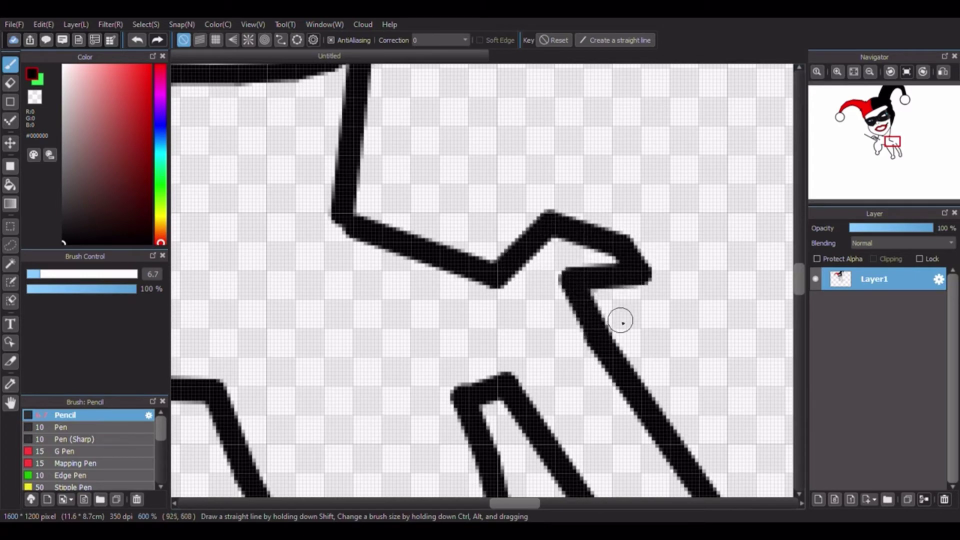
pyautogui.click(855, 73)
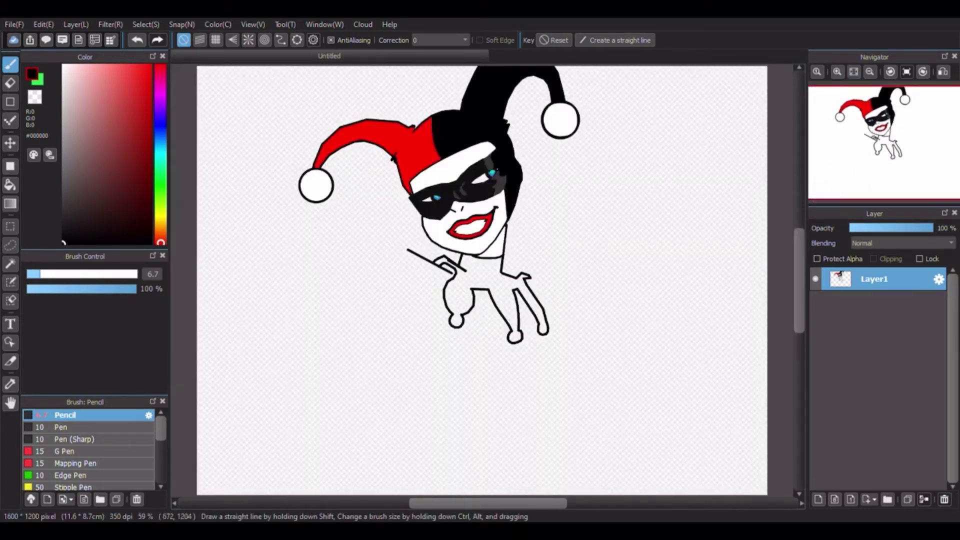
# - Fill the shadow area between jaw and neck with grey #C6C6C6 and the neck and collar with white #FFFFFF
pyautogui.click(64, 104)
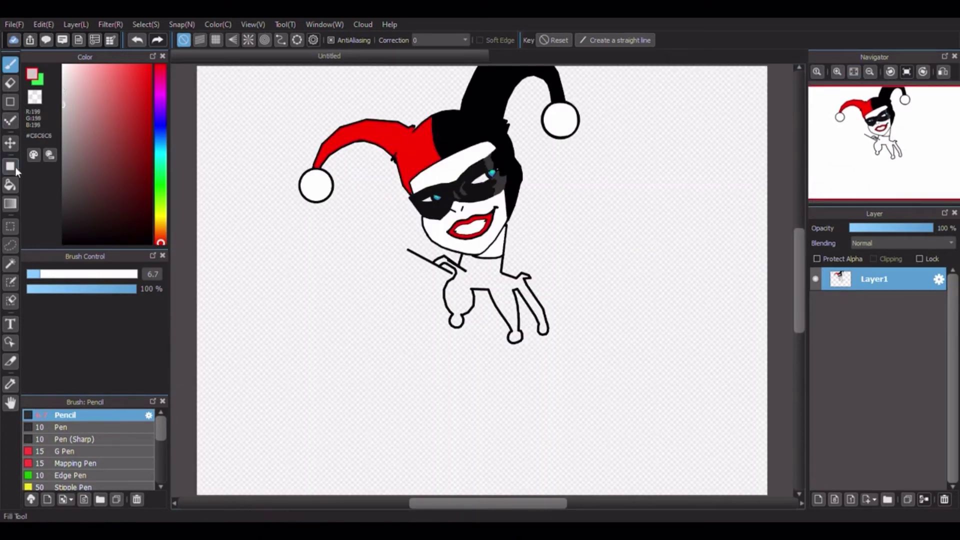
pyautogui.click(10, 185)
pyautogui.click(499, 250)
pyautogui.click(488, 209)
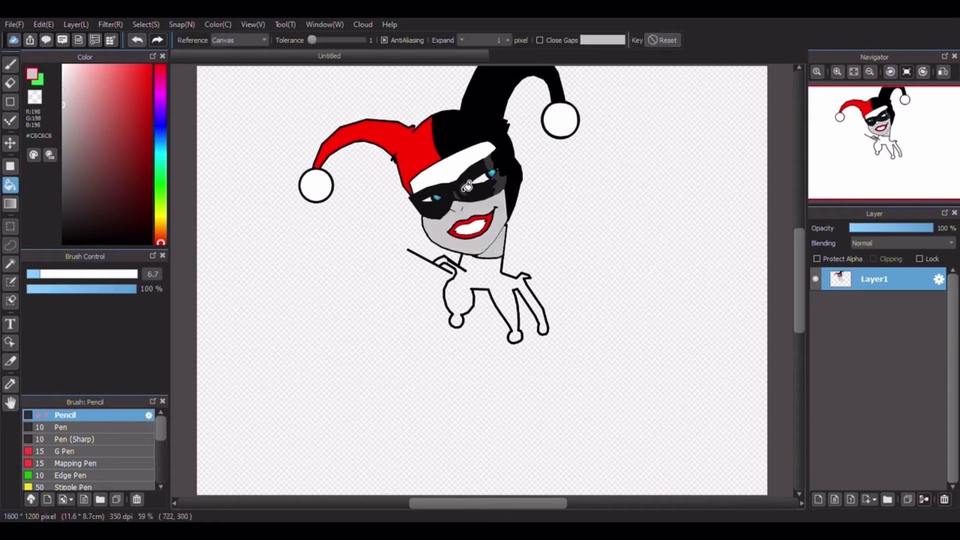
pyautogui.hotkey('ctrl', 'z')
pyautogui.rightClick(508, 238)
pyautogui.click(500, 280)
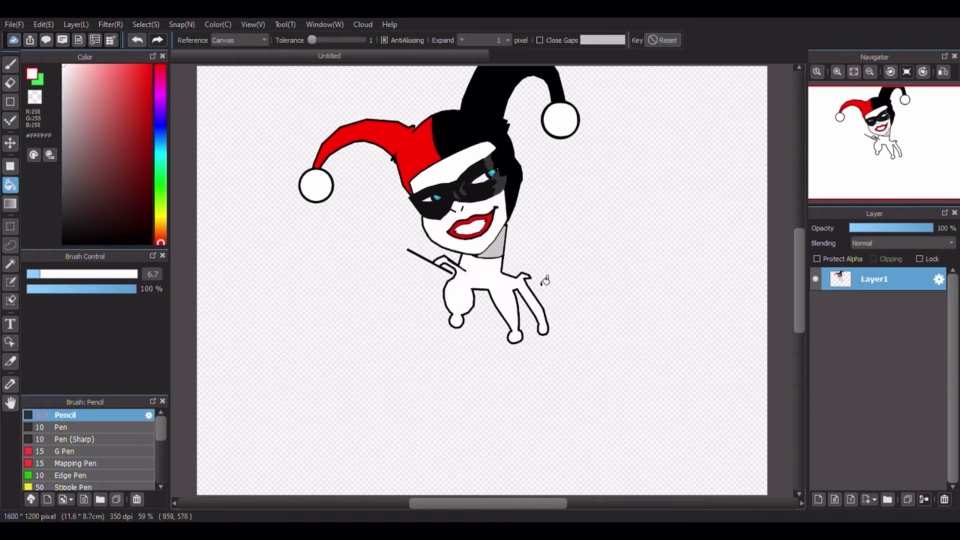
# - Return to the brush in black #000000 and mark a dot below the left end of the long shoulder line
pyautogui.click(10, 64)
pyautogui.moveTo(70, 220); pyautogui.dragTo(1, 414)
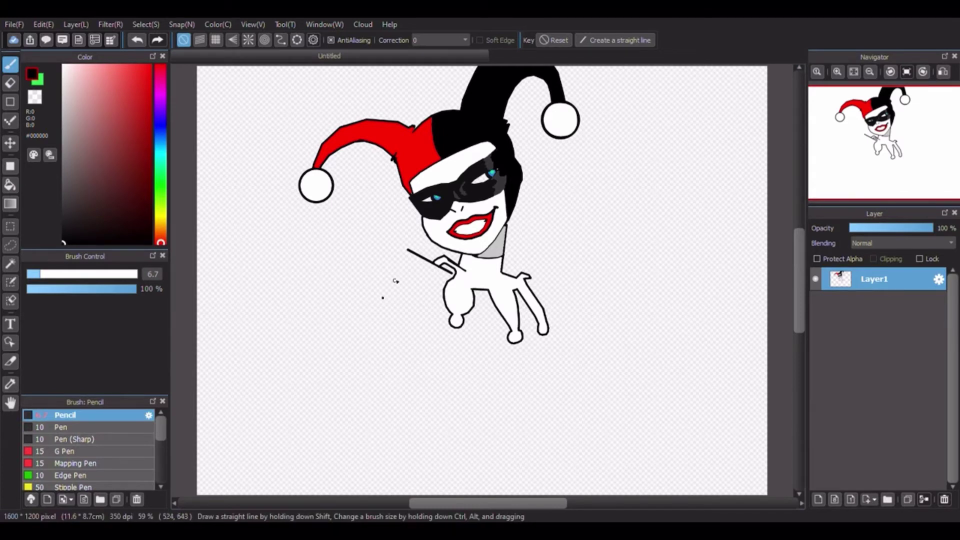
# - Try outlining the left arm with a wide curve from the shoulder line to the dot and a short line rising to the right
pyautogui.scroll(5, 395, 281)
pyautogui.moveTo(379, 336)
pyautogui.mouseDown()
pyautogui.moveTo(375, 257)
pyautogui.moveTo(397, 184)
pyautogui.moveTo(413, 162)
pyautogui.moveTo(442, 161)
pyautogui.moveTo(471, 180)
pyautogui.mouseUp()
pyautogui.click(854, 71)
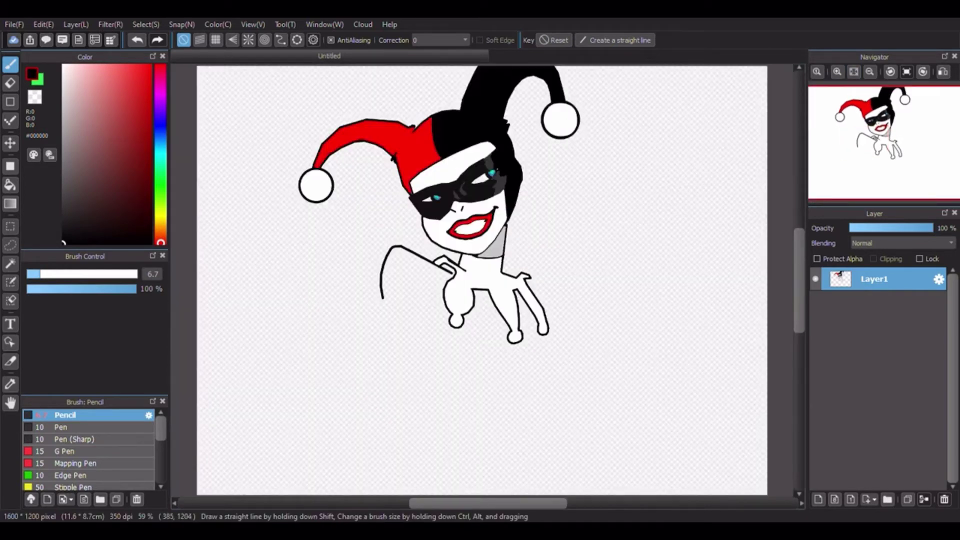
pyautogui.click(401, 285)
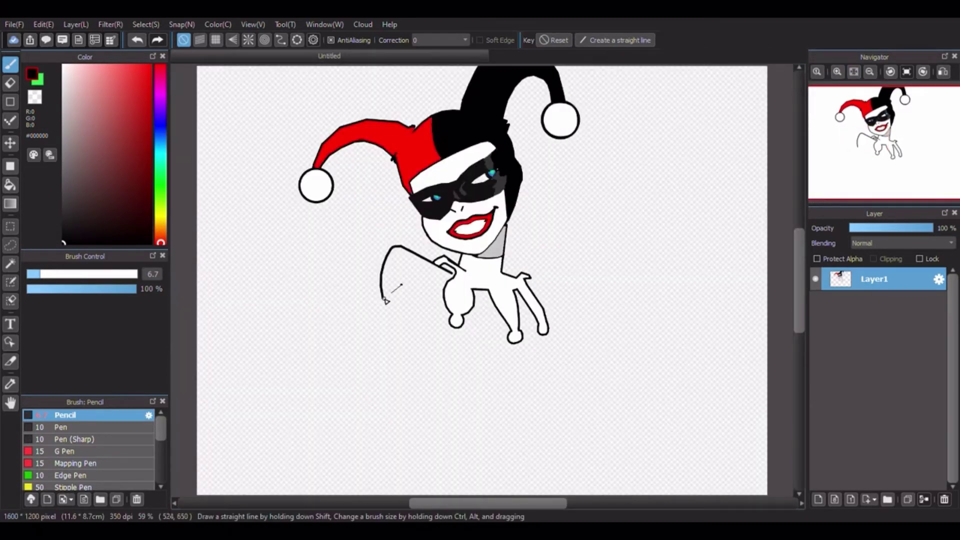
pyautogui.click(382, 300)
pyautogui.scroll(7, 401, 287)
pyautogui.keyDown('shift'); pyautogui.click(391, 275); pyautogui.keyUp('shift')
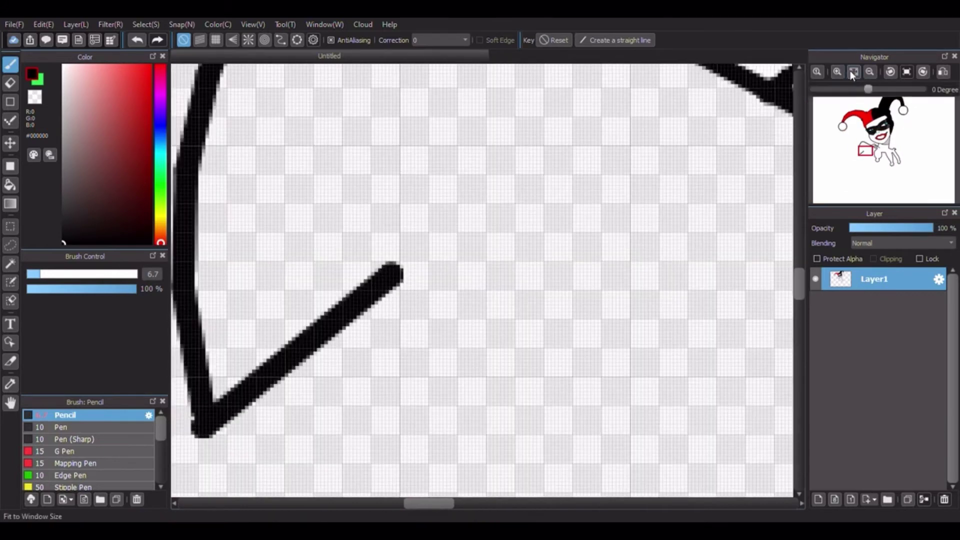
pyautogui.click(853, 71)
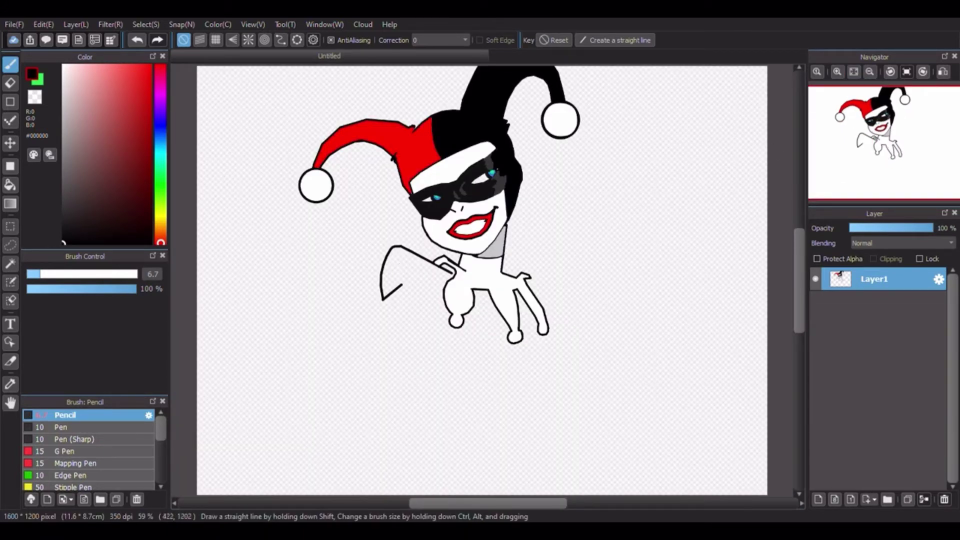
# - Undo the wide arm curve and the short line at its lower end, keeping the dot
pyautogui.hotkey('ctrl', 'z')
pyautogui.hotkey('ctrl', 'z')
pyautogui.hotkey('ctrl', 'z')
pyautogui.hotkey('ctrl', 'z')
pyautogui.hotkey('ctrl', 'z')
# - Round off the left end of the shoulder line in black and draw the outer arm edge nearly straight down to the dot
pyautogui.click(392, 273)
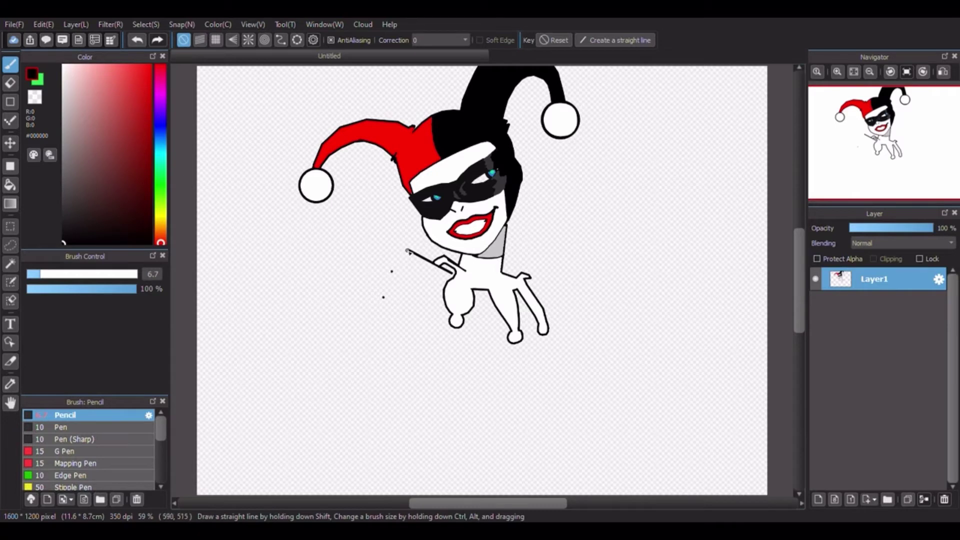
pyautogui.click(400, 252)
pyautogui.scroll(5, 410, 248)
pyautogui.scroll(2, 408, 247)
pyautogui.keyDown('shift'); pyautogui.click(392, 274); pyautogui.keyUp('shift')
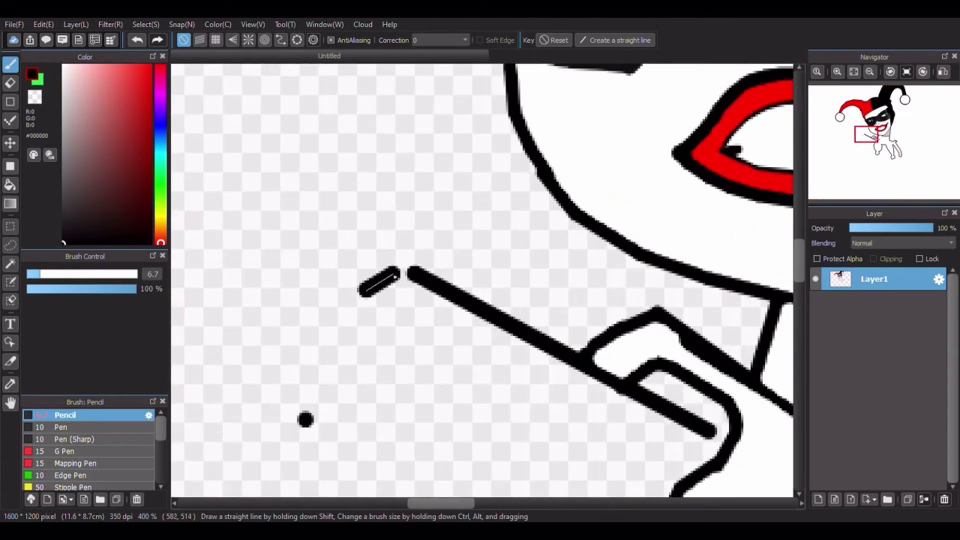
pyautogui.keyDown('shift'); pyautogui.click(418, 275); pyautogui.keyUp('shift')
pyautogui.moveTo(376, 291)
pyautogui.mouseDown()
pyautogui.moveTo(350, 313)
pyautogui.moveTo(302, 423)
pyautogui.mouseUp()
pyautogui.scroll(-3, 332, 367)
pyautogui.scroll(3, 307, 451)
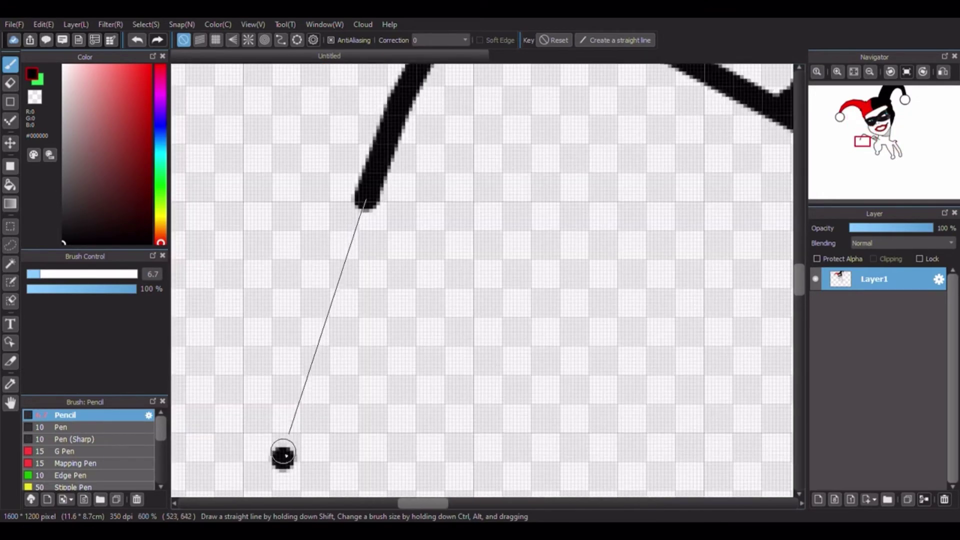
pyautogui.keyDown('shift'); pyautogui.click(283, 455); pyautogui.keyUp('shift')
pyautogui.click(854, 72)
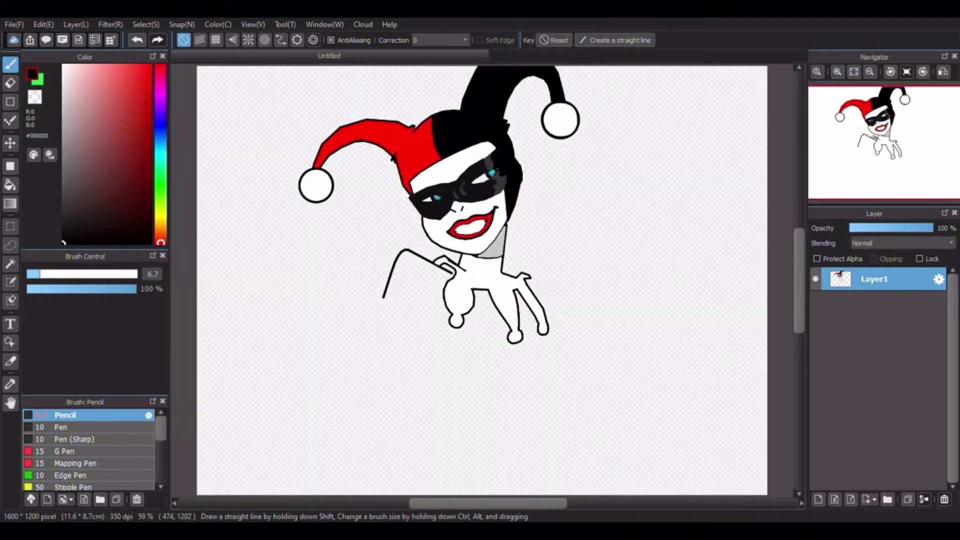
# - Draw a narrow triangle along the lower arm line and extend a jagged black line down-left from it, ending in a short upward hook
pyautogui.keyDown('shift'); pyautogui.click(404, 286); pyautogui.keyUp('shift')
pyautogui.keyDown('shift'); pyautogui.click(396, 264); pyautogui.keyUp('shift')
pyautogui.moveTo(376, 298); pyautogui.dragTo(385, 291)
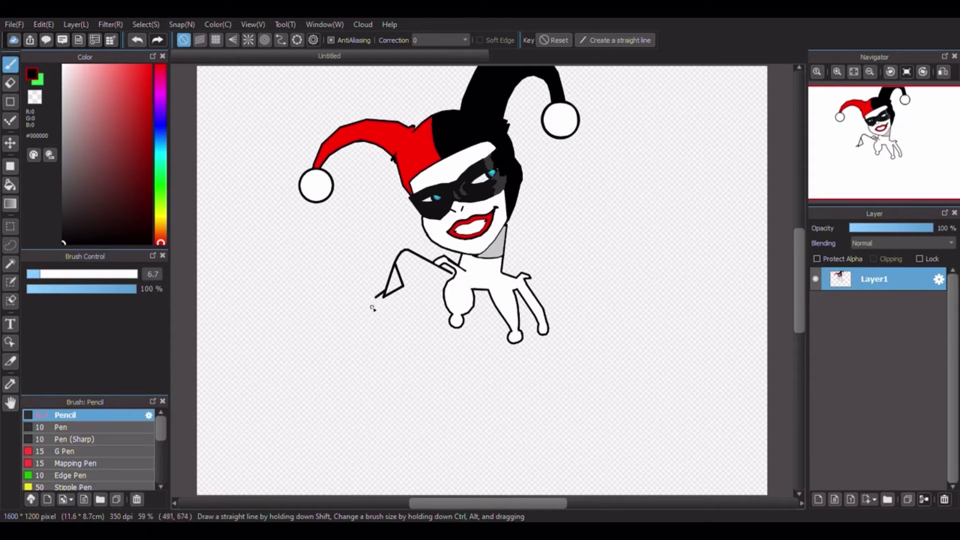
pyautogui.moveTo(374, 305); pyautogui.dragTo(376, 304)
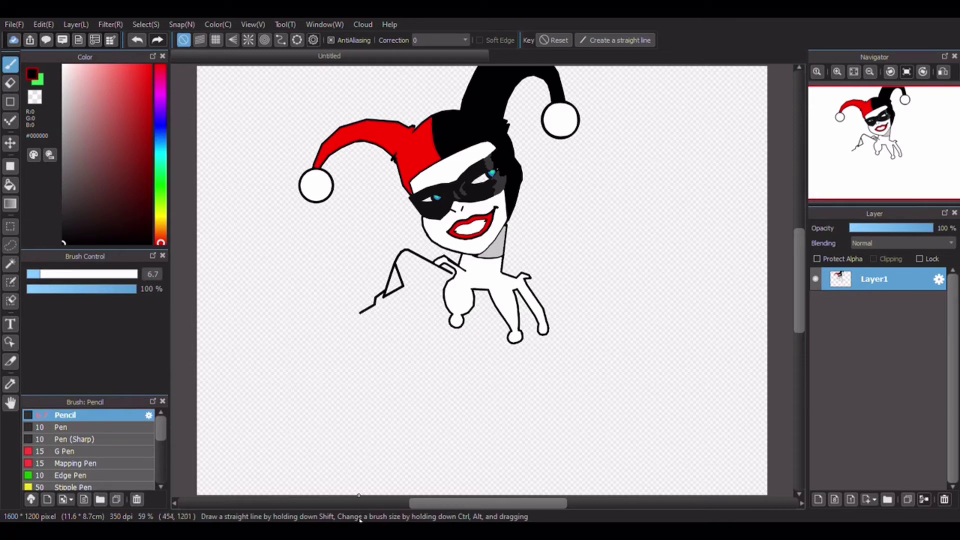
pyautogui.scroll(8, 359, 309)
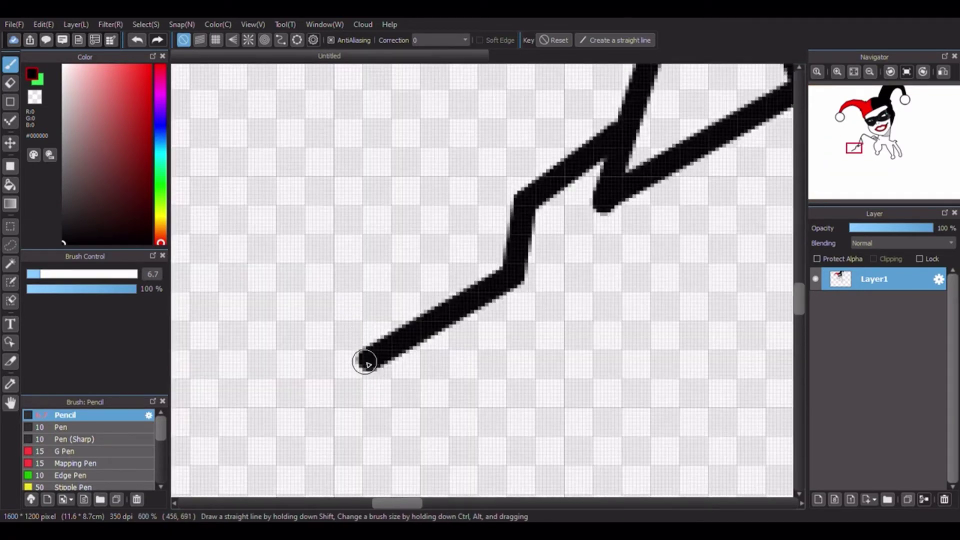
pyautogui.moveTo(367, 360)
pyautogui.mouseDown()
pyautogui.moveTo(347, 325)
pyautogui.moveTo(347, 332)
pyautogui.mouseUp()
pyautogui.click(852, 72)
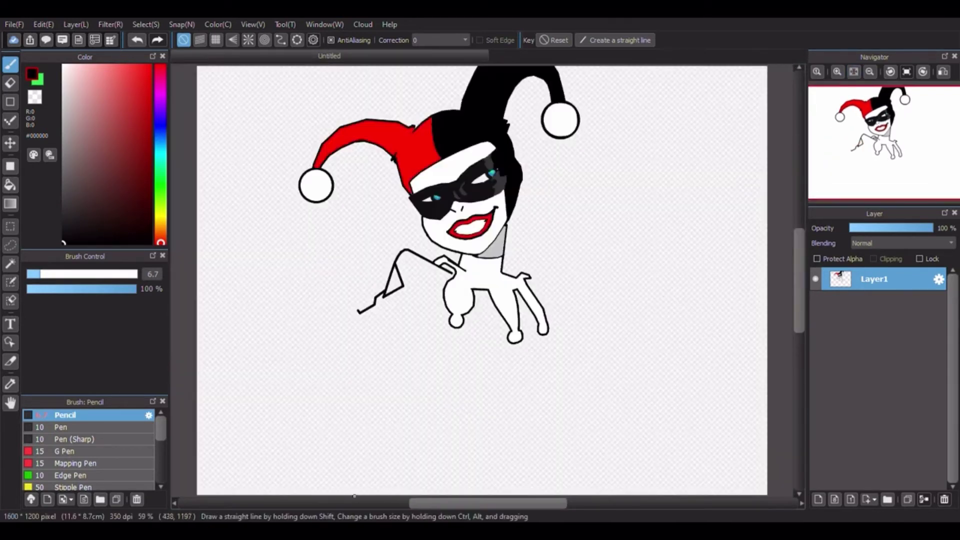
# - Close the jagged hook on the arm line into a narrow slanted shape with a black line along its upper side
pyautogui.scroll(5, 383, 290)
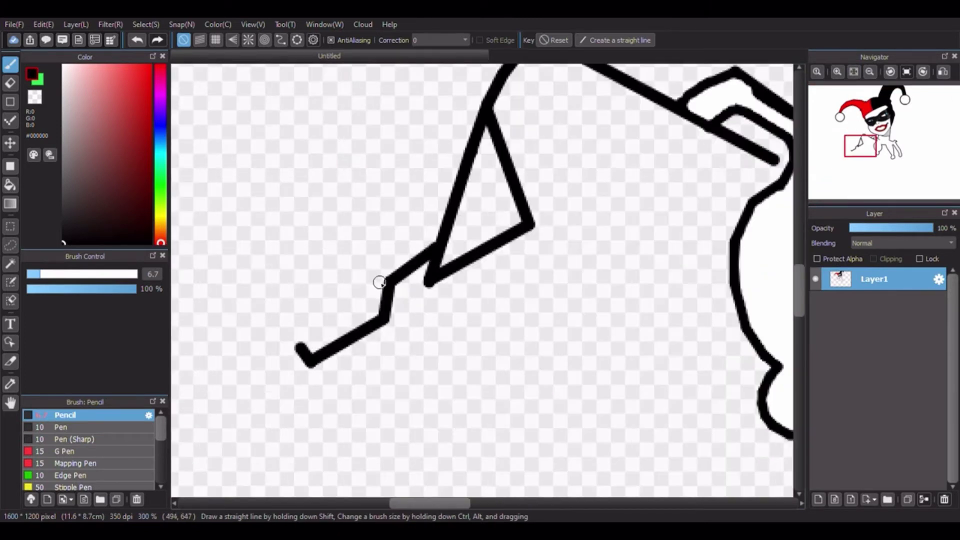
pyautogui.moveTo(376, 275); pyautogui.dragTo(295, 340)
pyautogui.click(854, 73)
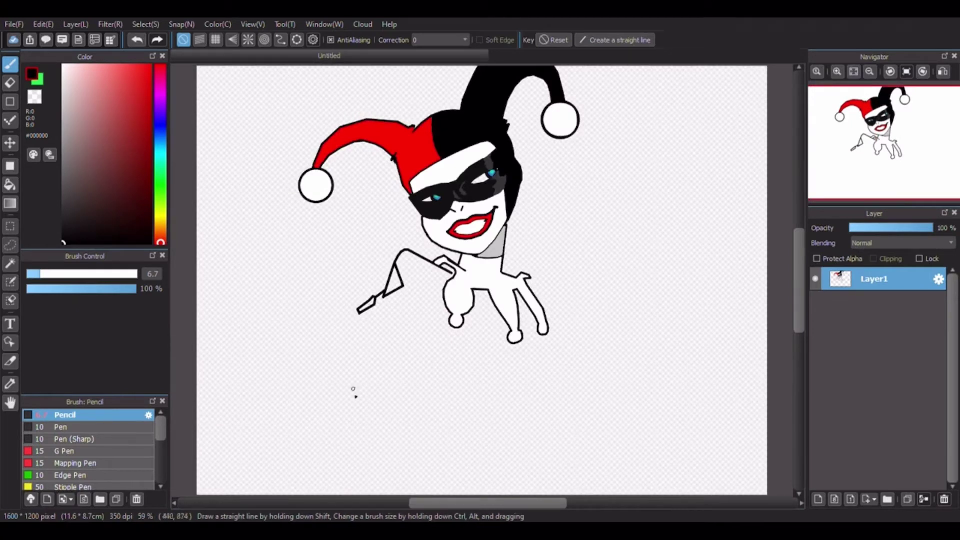
# - Extend the arm line diagonally down-left to an elbow corner and draw a short curved edge back down-right from it
pyautogui.keyDown('shift'); pyautogui.click(328, 331); pyautogui.keyUp('shift')
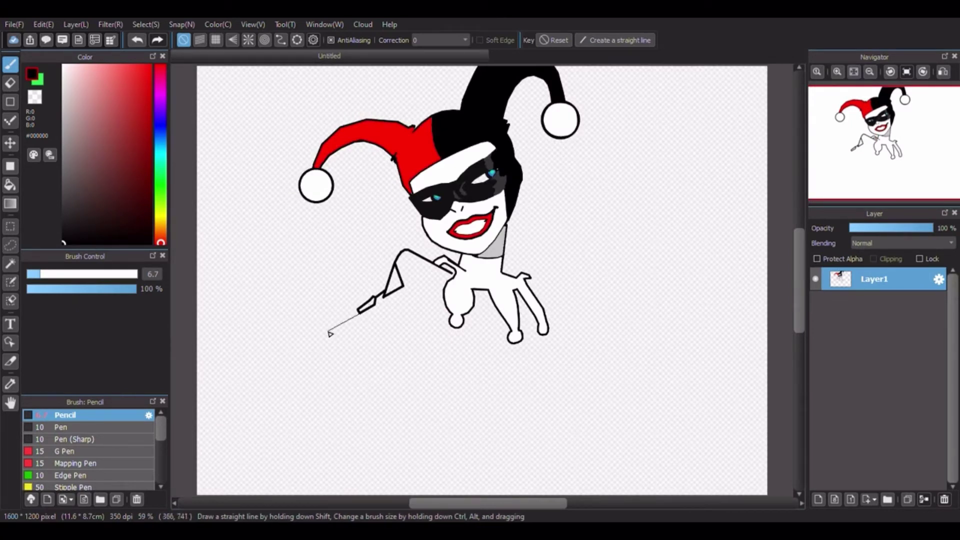
pyautogui.keyDown('shift'); pyautogui.click(289, 345); pyautogui.keyUp('shift')
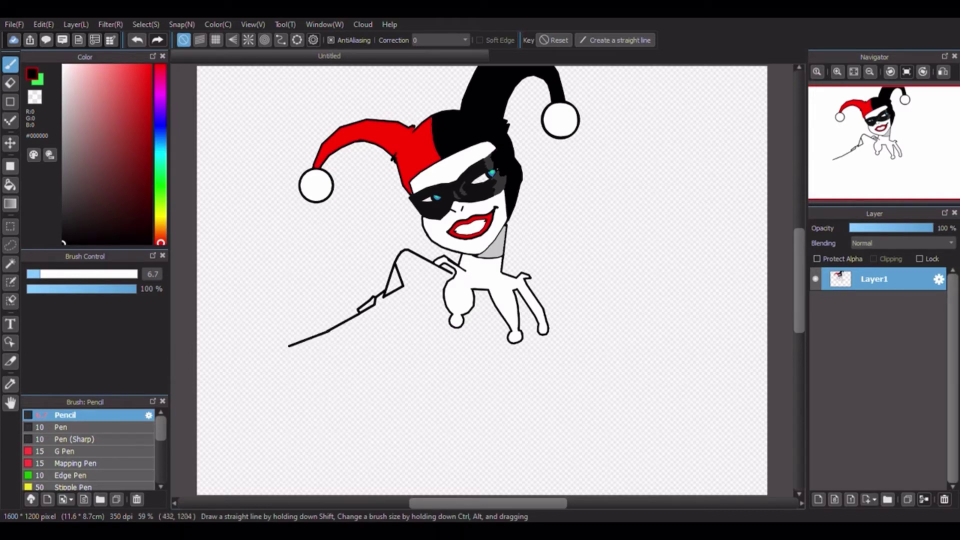
pyautogui.click(305, 371)
pyautogui.scroll(5, 291, 362)
pyautogui.keyDown('shift'); pyautogui.click(324, 379); pyautogui.keyUp('shift')
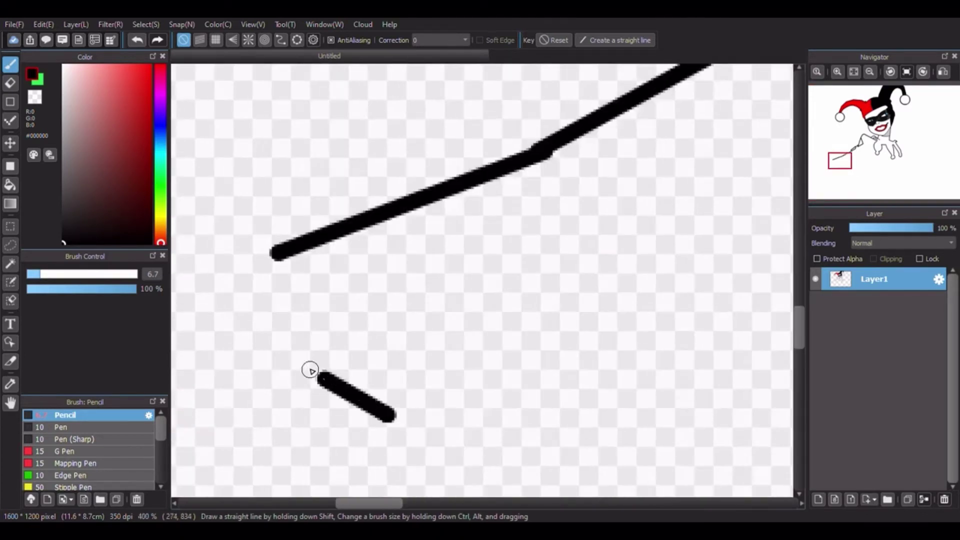
pyautogui.keyDown('shift'); pyautogui.click(299, 356); pyautogui.keyUp('shift')
pyautogui.keyDown('shift'); pyautogui.click(246, 275); pyautogui.keyUp('shift')
pyautogui.keyDown('shift'); pyautogui.click(274, 254); pyautogui.keyUp('shift')
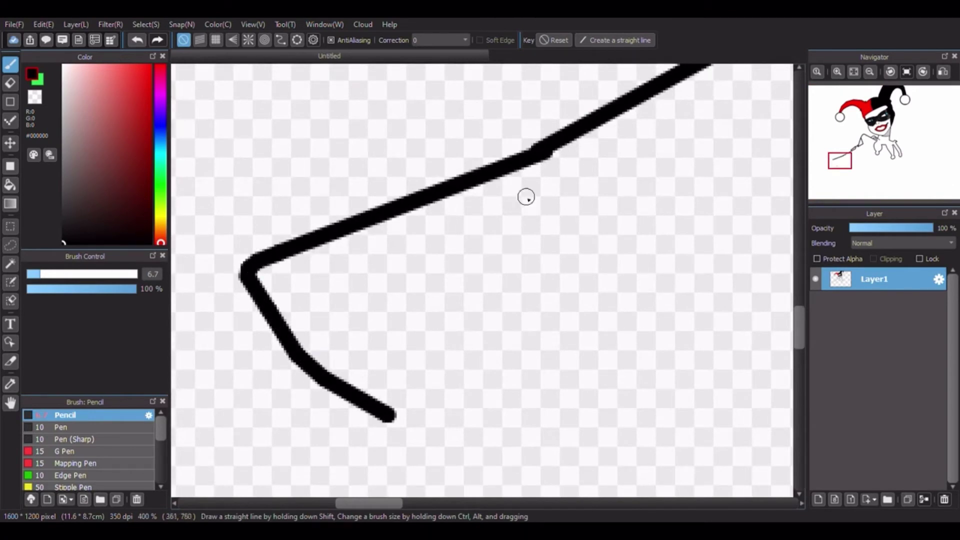
pyautogui.click(856, 71)
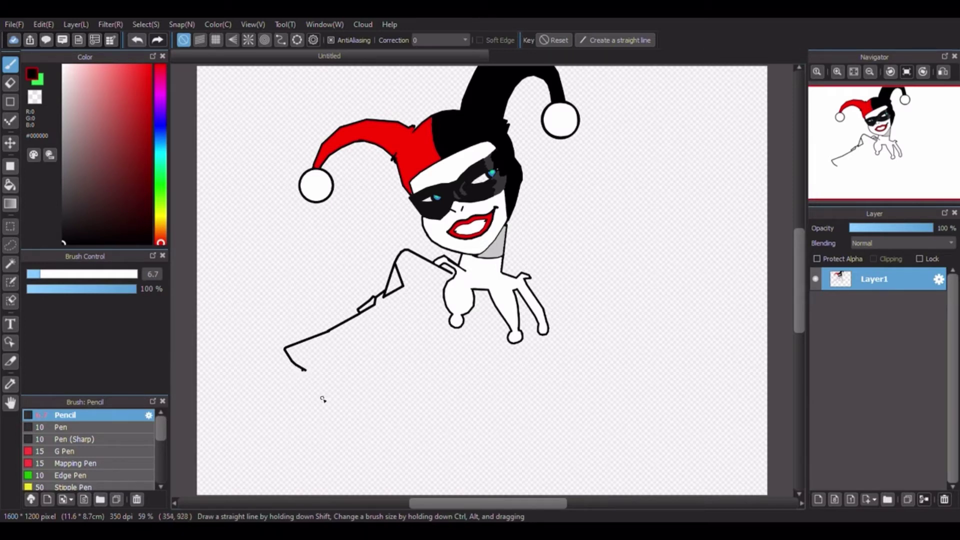
# - Draw the outer forearm edge as two successive black curves running down-right from below the elbow to the wrist
pyautogui.scroll(5, 307, 388)
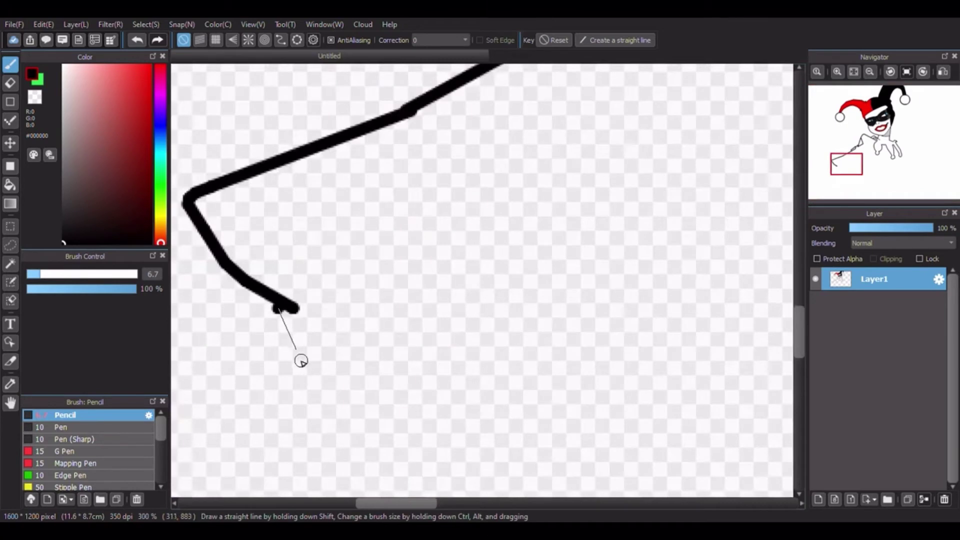
pyautogui.moveTo(298, 356)
pyautogui.mouseDown()
pyautogui.moveTo(324, 399)
pyautogui.moveTo(386, 445)
pyautogui.mouseUp()
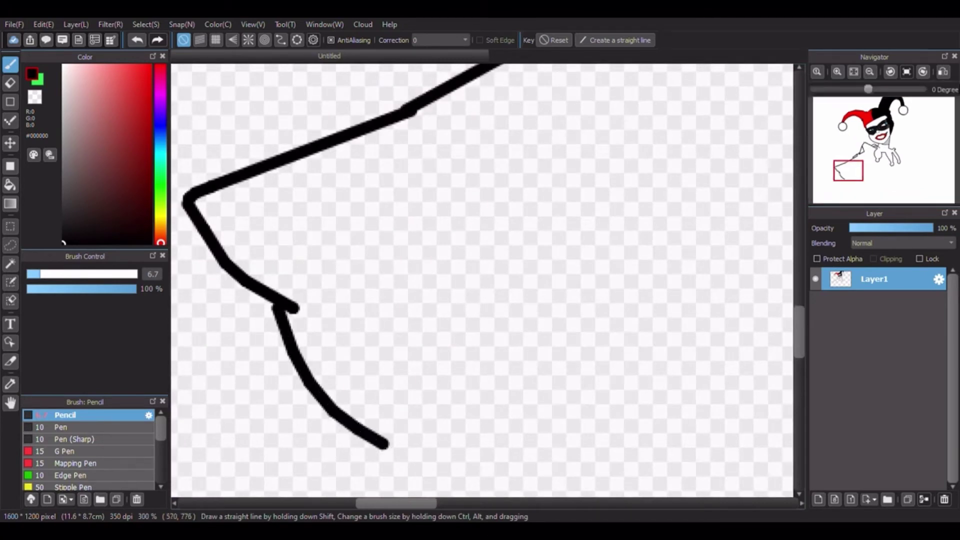
pyautogui.click(854, 72)
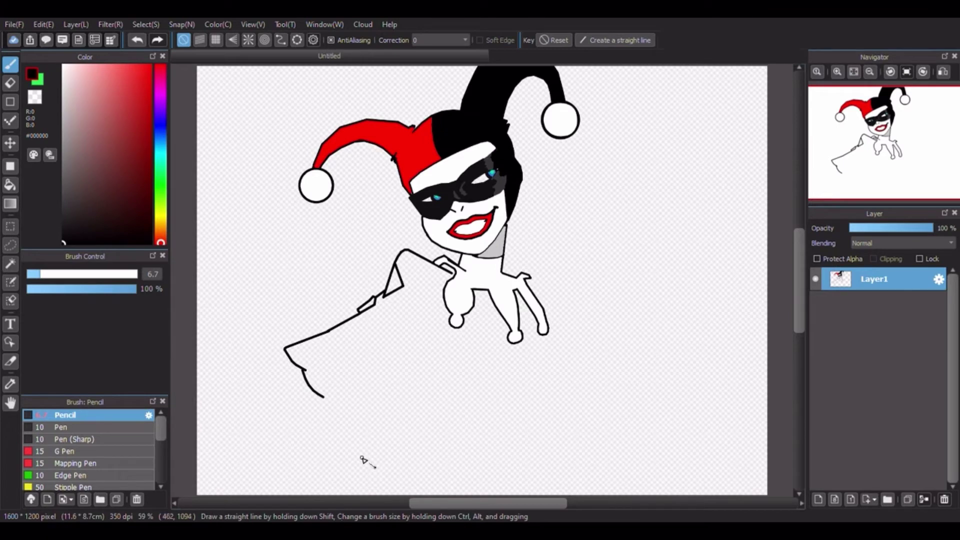
pyautogui.moveTo(375, 468)
pyautogui.mouseDown()
pyautogui.moveTo(331, 417)
pyautogui.moveTo(334, 432)
pyautogui.moveTo(324, 397)
pyautogui.mouseUp()
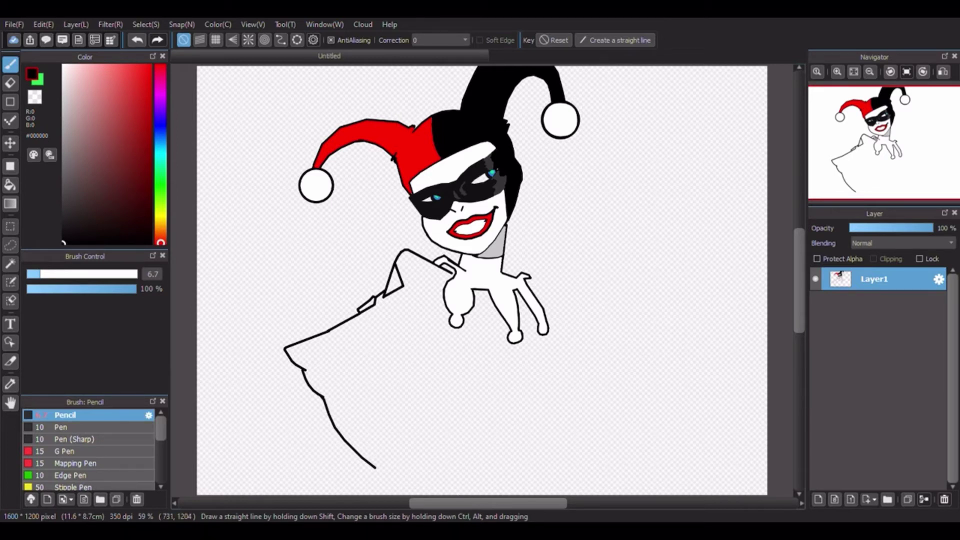
# - Close the wrist with a short upward curve and draw the inner forearm edge from inside the elbow down to it
pyautogui.scroll(5, 392, 453)
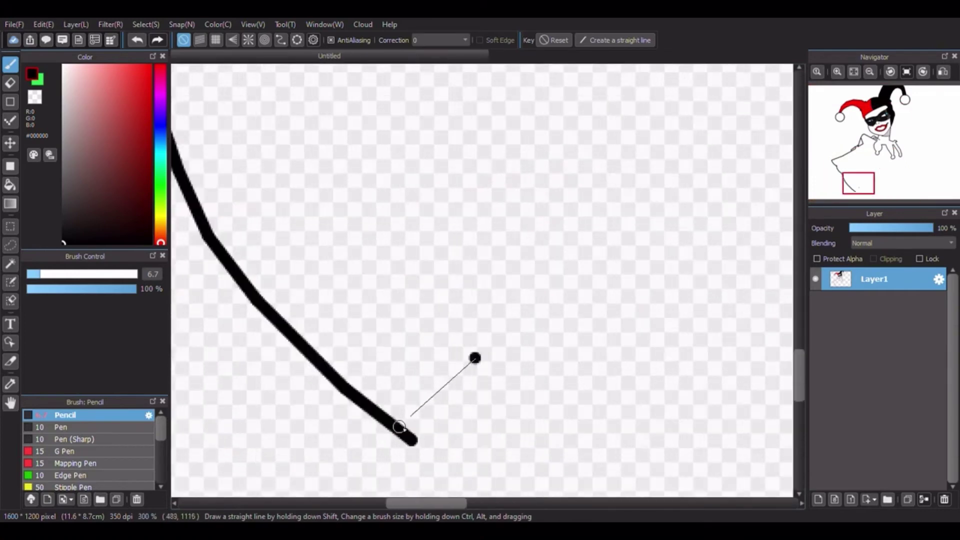
pyautogui.scroll(2, 399, 426)
pyautogui.moveTo(534, 288)
pyautogui.mouseDown()
pyautogui.moveTo(480, 413)
pyautogui.moveTo(435, 463)
pyautogui.moveTo(399, 456)
pyautogui.mouseUp()
pyautogui.click(854, 72)
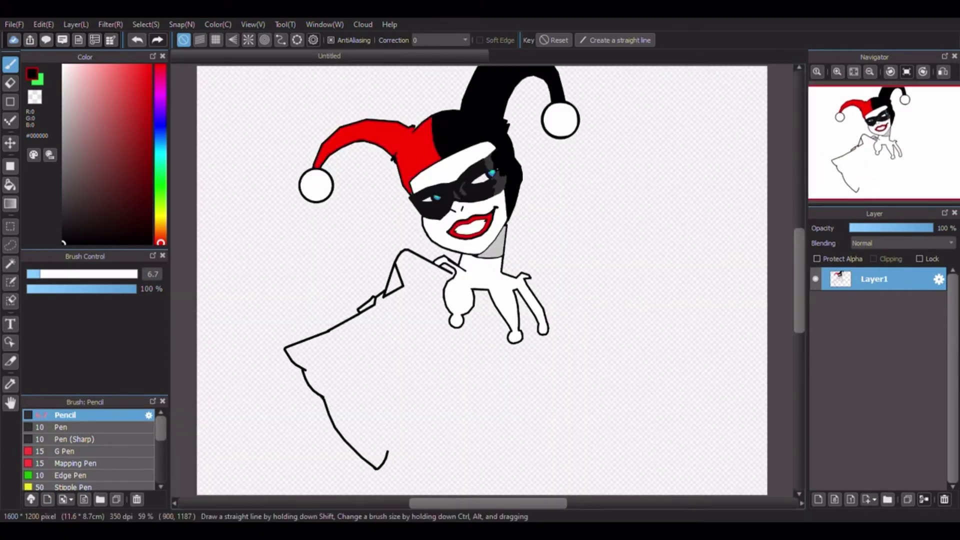
pyautogui.moveTo(328, 347)
pyautogui.mouseDown()
pyautogui.moveTo(356, 374)
pyautogui.moveTo(388, 452)
pyautogui.mouseUp()
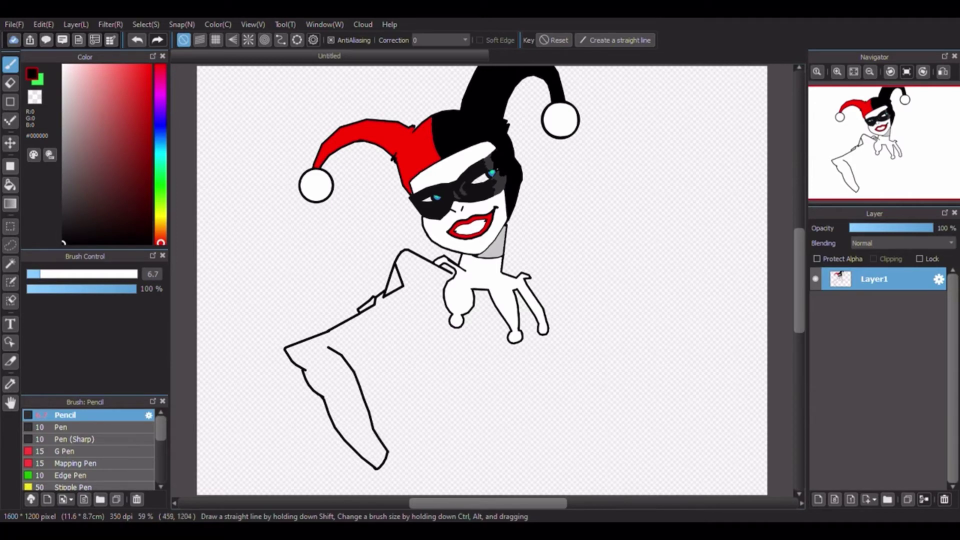
# - Draw the underside of the upper arm from the inner elbow up-right to the armpit, ending in a short upward tick
pyautogui.keyDown('shift'); pyautogui.click(354, 371); pyautogui.keyUp('shift')
pyautogui.keyDown('shift'); pyautogui.click(409, 332); pyautogui.keyUp('shift')
pyautogui.keyDown('shift'); pyautogui.click(412, 326); pyautogui.keyUp('shift')
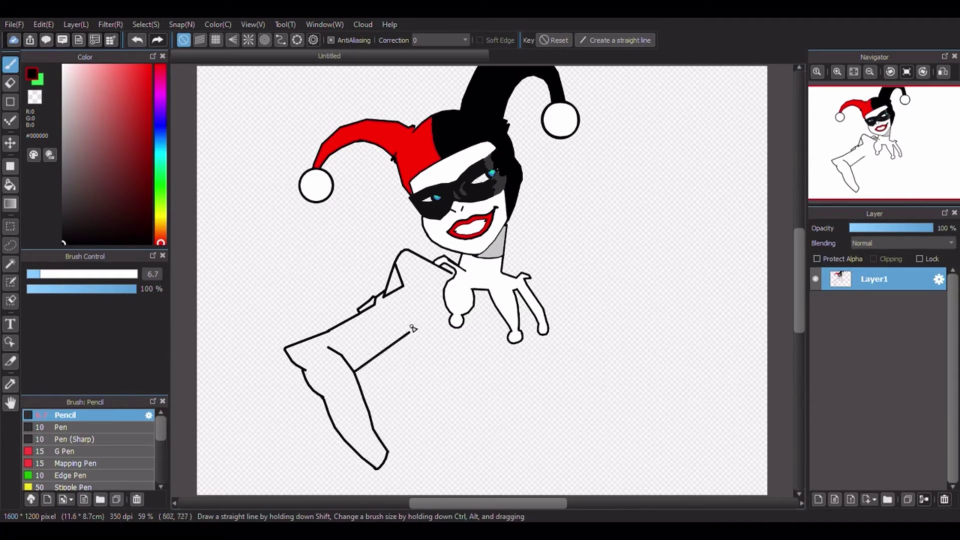
# - Fill the triangle and the narrow slanted shape on the upper arm with dark red #AD1A11, then return to the black pencil
pyautogui.click(149, 66)
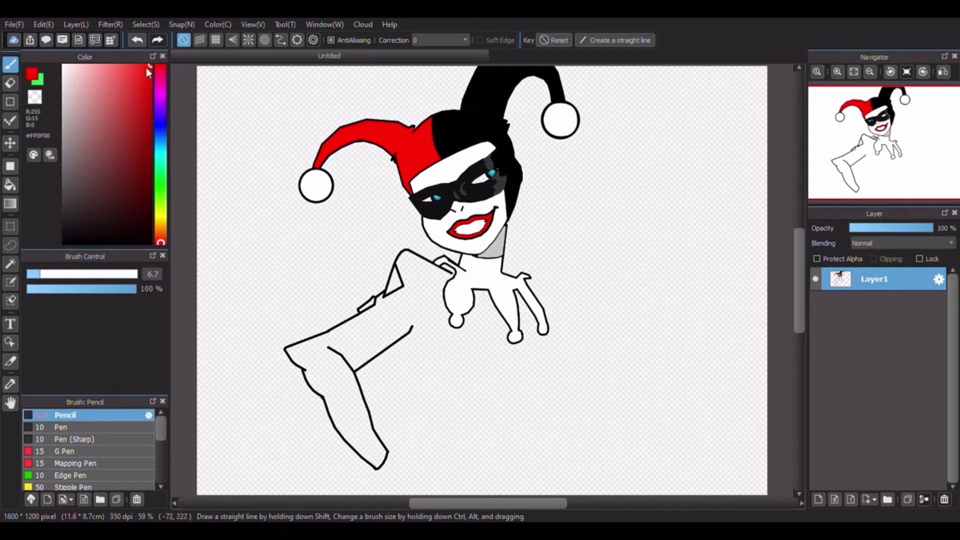
pyautogui.moveTo(142, 104); pyautogui.dragTo(143, 122)
pyautogui.click(10, 186)
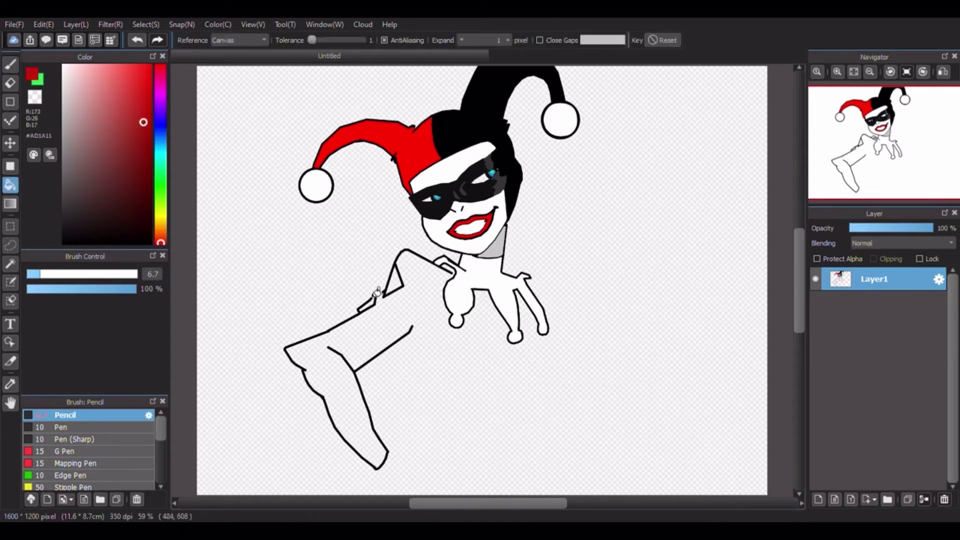
pyautogui.scroll(5, 392, 283)
pyautogui.click(392, 283)
pyautogui.click(297, 375)
pyautogui.click(10, 64)
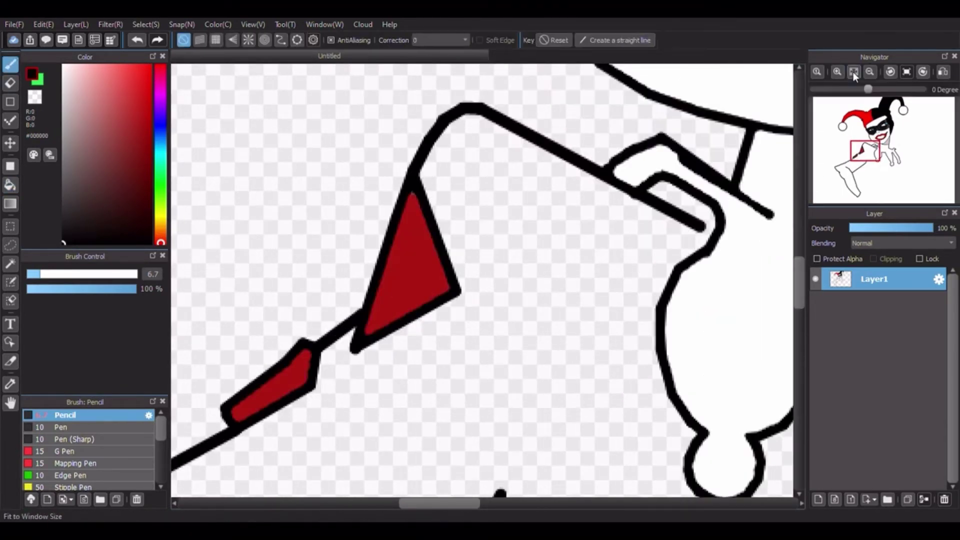
pyautogui.click(854, 72)
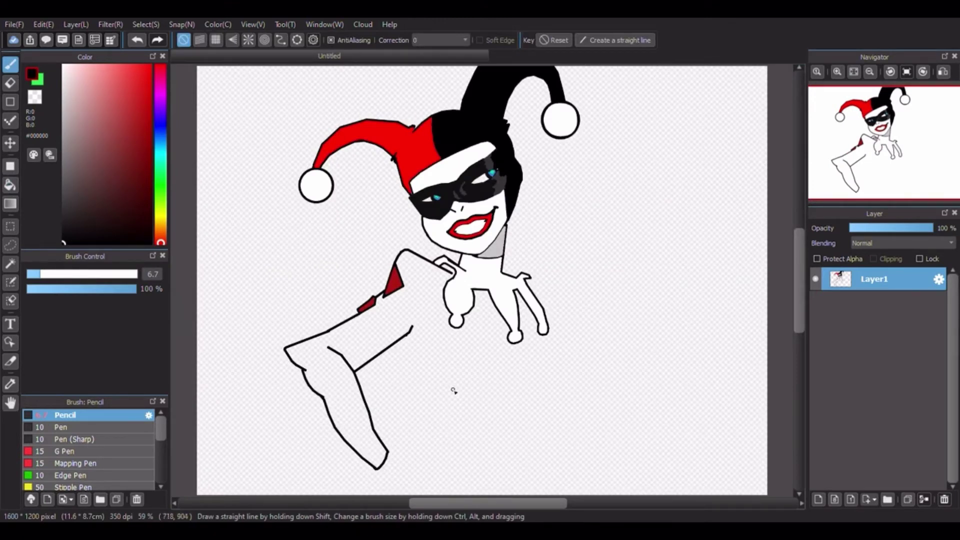
# - Draw the near side of the torso as a black S-shaped curve from the armpit down-right toward the waist
pyautogui.scroll(5, 441, 387)
pyautogui.keyDown('shift'); pyautogui.click(496, 415); pyautogui.keyUp('shift')
pyautogui.keyDown('shift'); pyautogui.click(466, 395); pyautogui.keyUp('shift')
pyautogui.keyDown('shift'); pyautogui.click(431, 364); pyautogui.keyUp('shift')
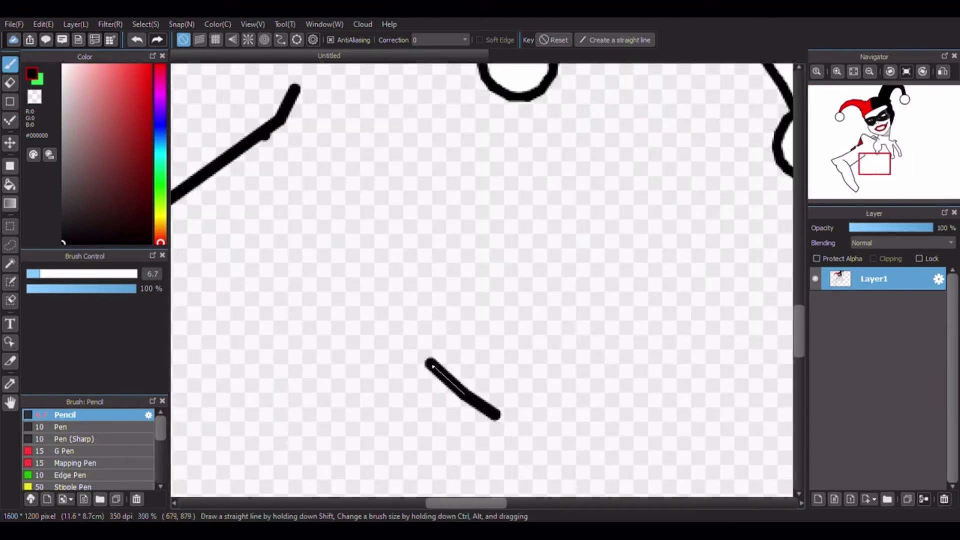
pyautogui.keyDown('shift'); pyautogui.click(402, 320); pyautogui.keyUp('shift')
pyautogui.moveTo(403, 320)
pyautogui.mouseDown()
pyautogui.moveTo(363, 229)
pyautogui.moveTo(332, 188)
pyautogui.moveTo(262, 135)
pyautogui.mouseUp()
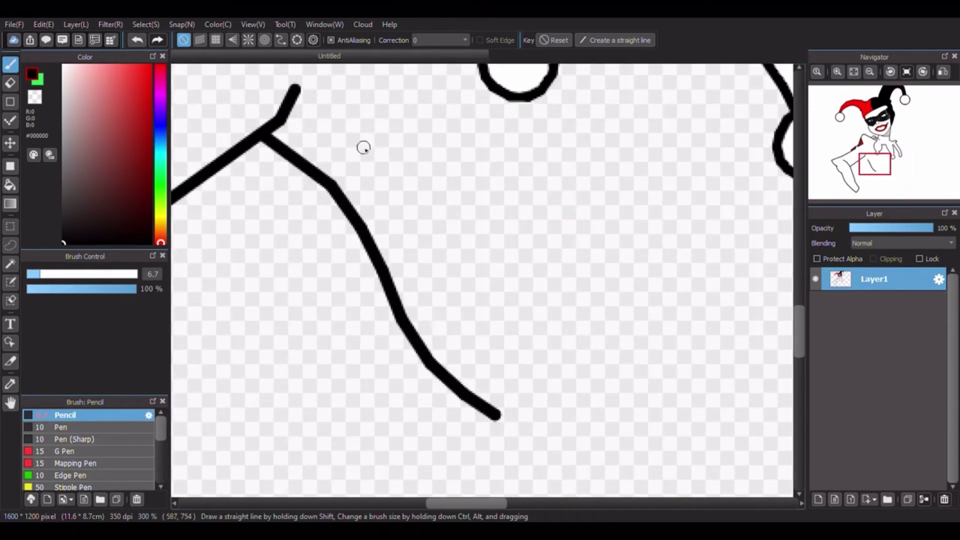
pyautogui.click(854, 72)
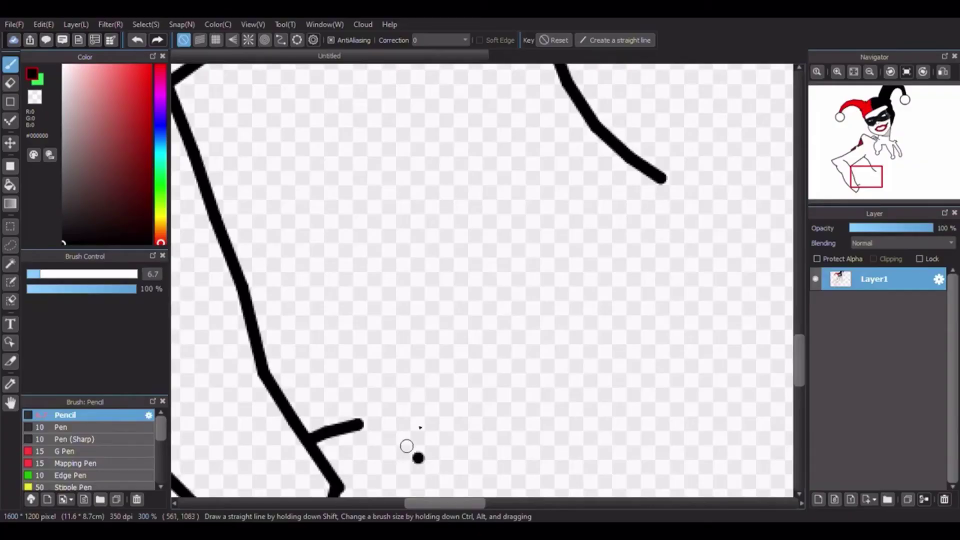
# - Outline a rounded cuff around the wrist in black and draw a short line rising up-right from its outer edge
pyautogui.scroll(10, 434, 444)
pyautogui.scroll(-3, 599, 379)
pyautogui.moveTo(623, 375)
pyautogui.mouseDown()
pyautogui.moveTo(512, 318)
pyautogui.moveTo(454, 261)
pyautogui.moveTo(391, 240)
pyautogui.mouseUp()
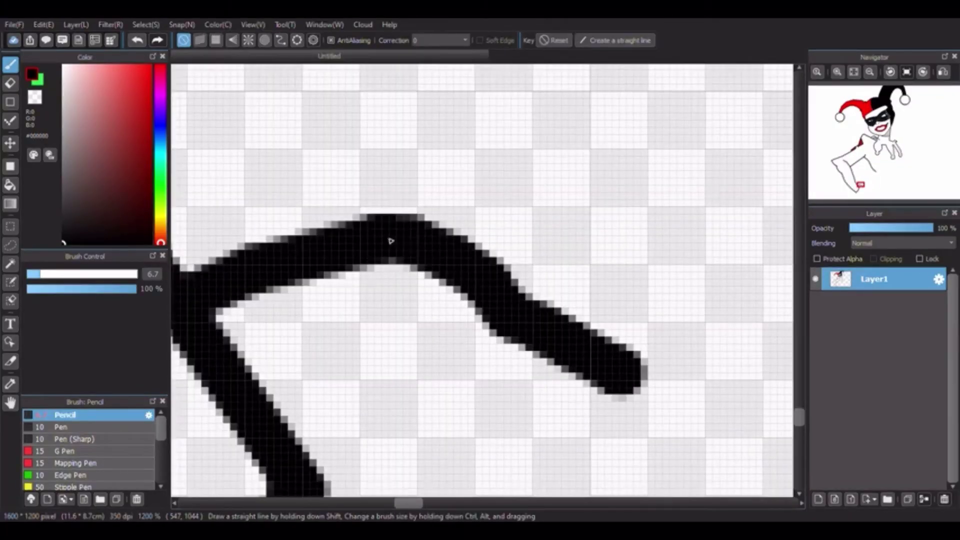
pyautogui.click(854, 72)
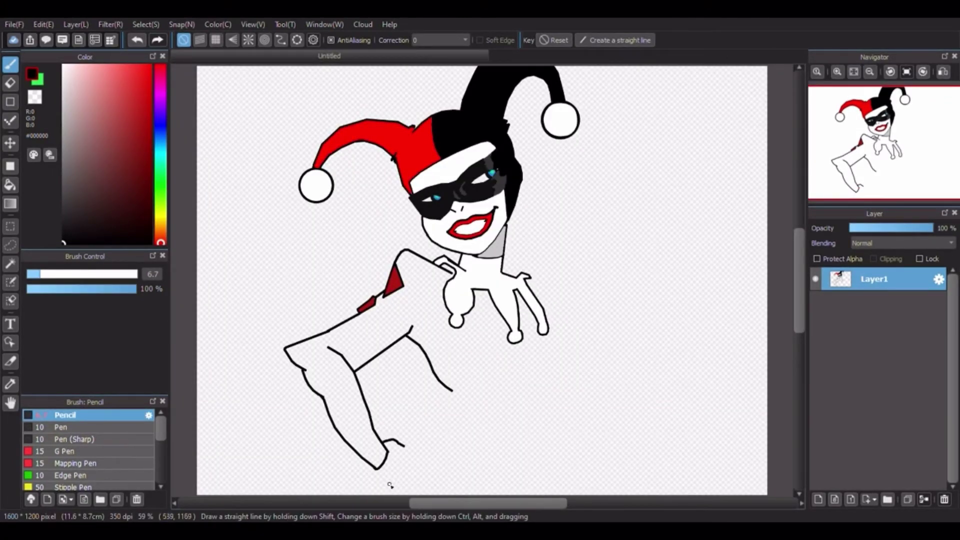
pyautogui.scroll(3, 392, 481)
pyautogui.moveTo(416, 443); pyautogui.dragTo(428, 388)
pyautogui.moveTo(380, 488)
pyautogui.mouseDown()
pyautogui.moveTo(356, 481)
pyautogui.moveTo(352, 449)
pyautogui.mouseUp()
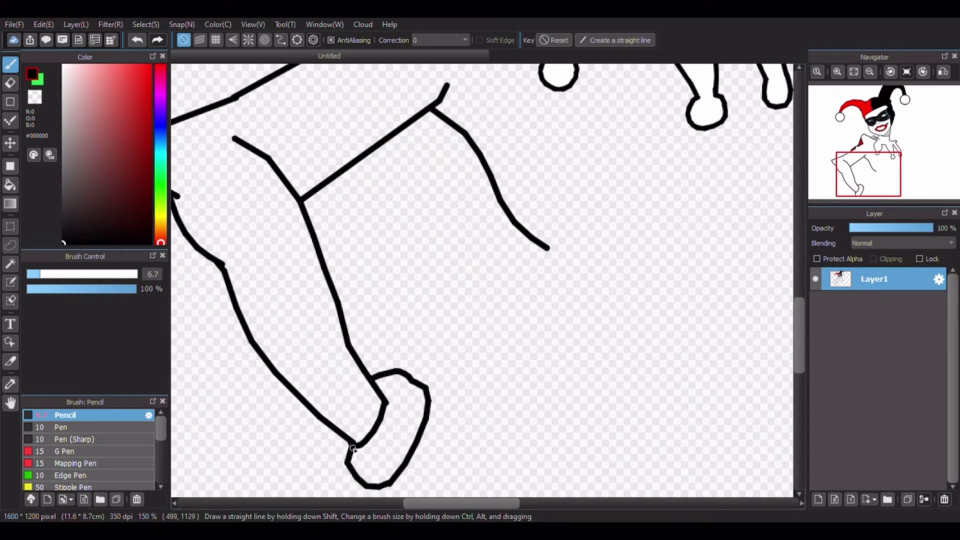
pyautogui.click(856, 71)
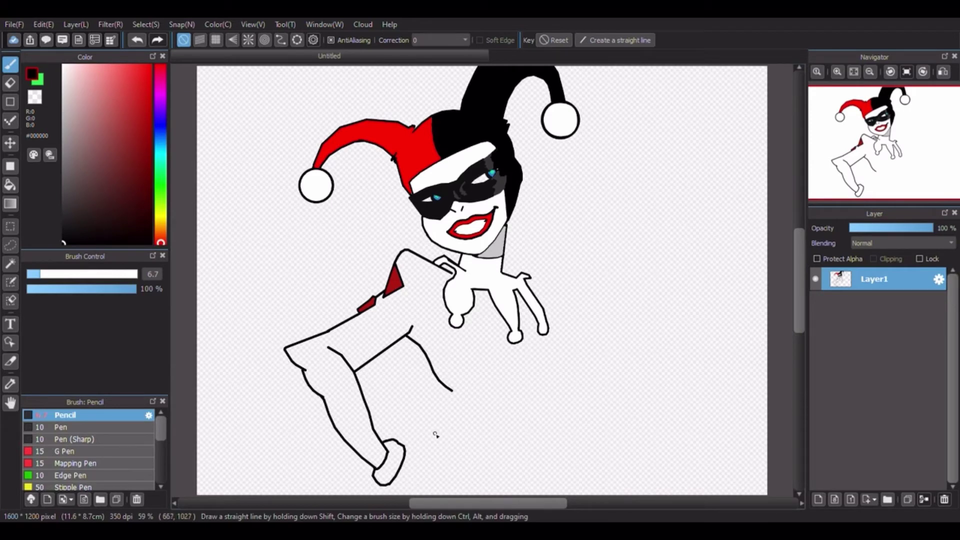
pyautogui.moveTo(436, 434); pyautogui.dragTo(401, 453)
# - Try outlining a long sloping shape to the right of the cuff line, and undo it while keeping the cuff line
pyautogui.keyDown('shift'); pyautogui.click(493, 454); pyautogui.keyUp('shift')
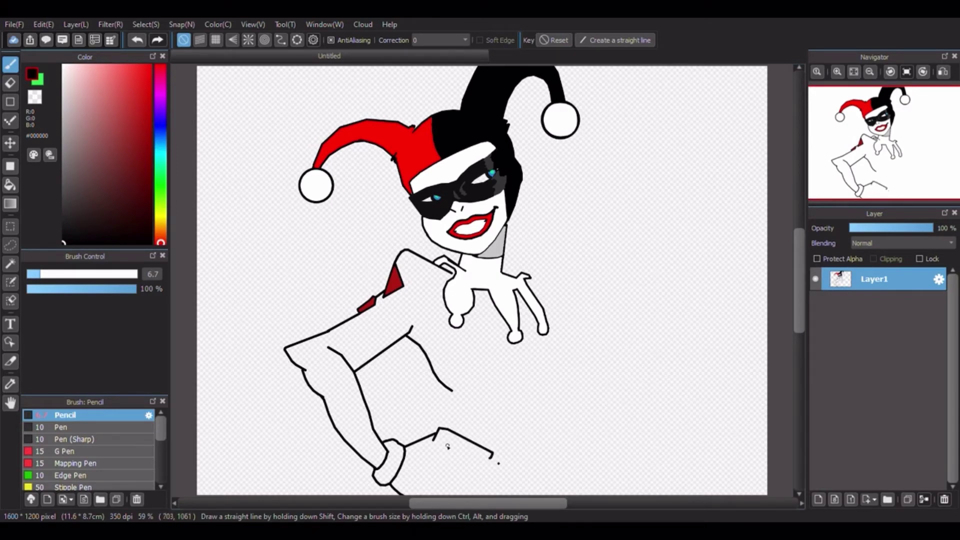
pyautogui.scroll(5, 498, 463)
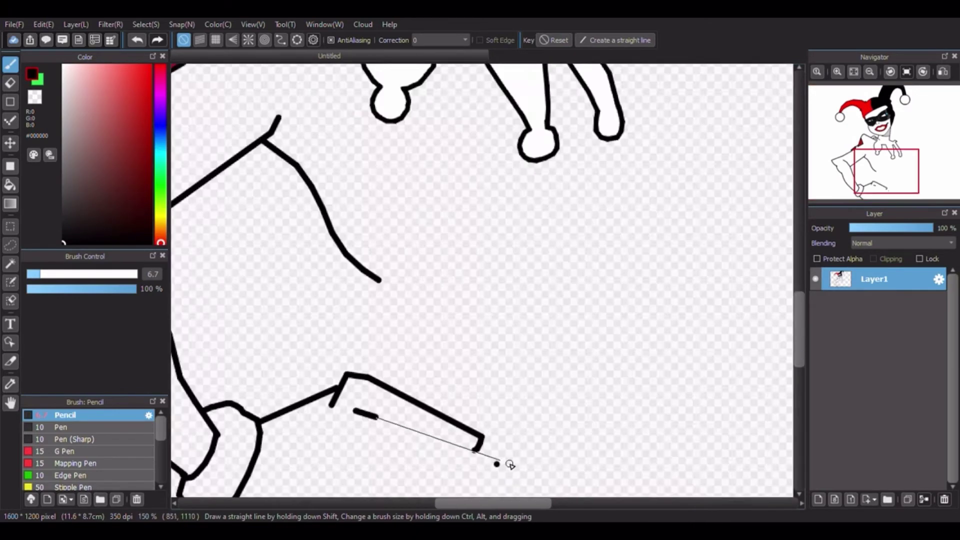
pyautogui.keyDown('shift'); pyautogui.click(458, 468); pyautogui.keyUp('shift')
pyautogui.scroll(-5, 755, 264)
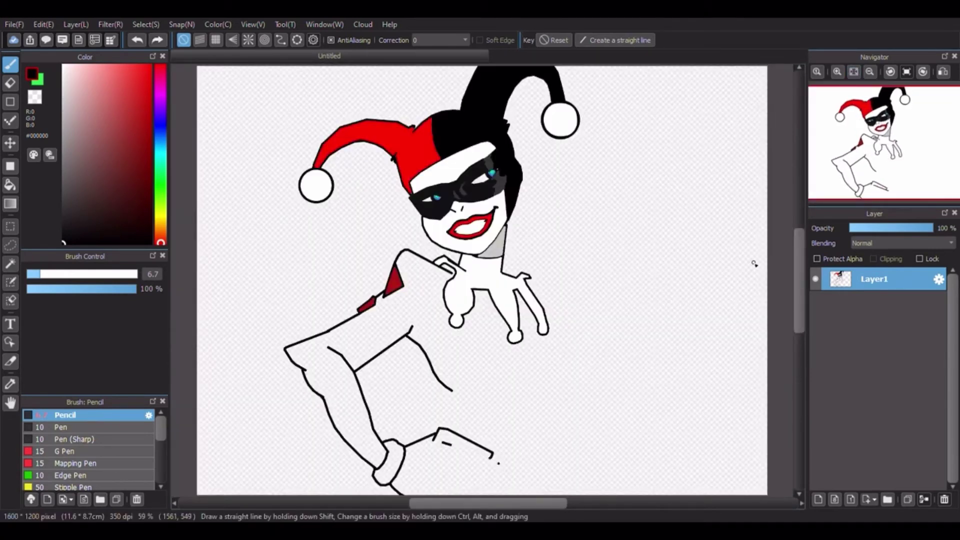
pyautogui.hotkey('ctrl', 'z')
pyautogui.hotkey('ctrl', 'z')
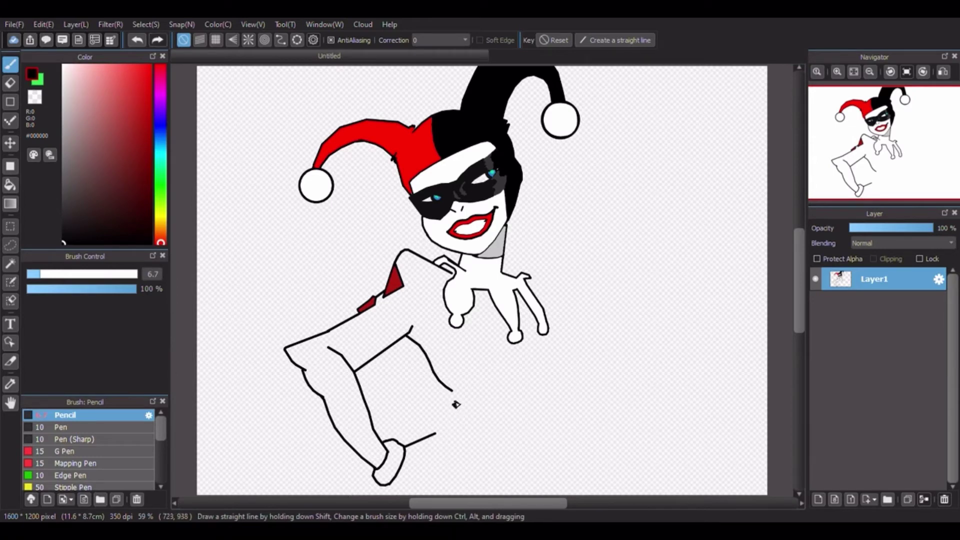
# - Extend the torso curve with a small notch at the waist and draw a nearly horizontal waistline to the right from it
pyautogui.scroll(8, 453, 390)
pyautogui.moveTo(489, 418); pyautogui.dragTo(435, 355)
pyautogui.click(854, 73)
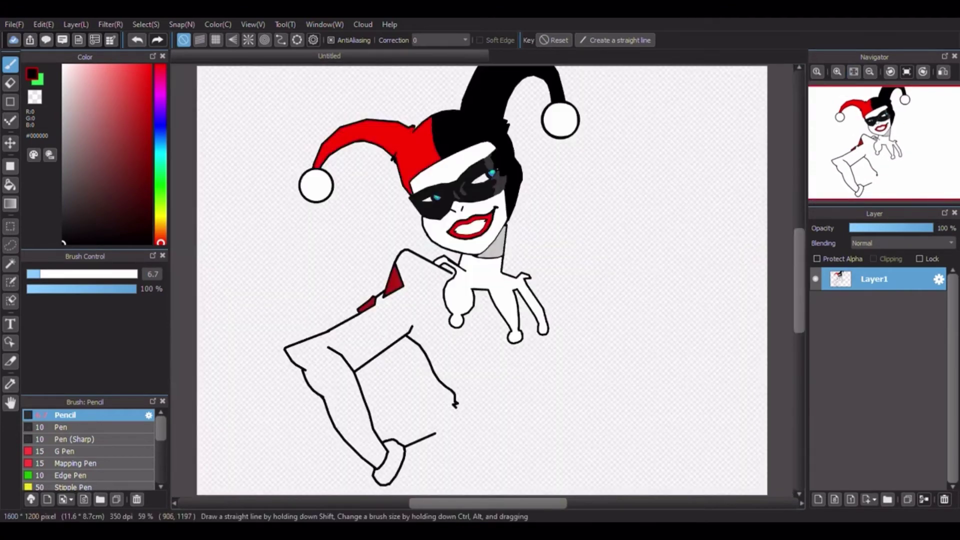
pyautogui.click(519, 417)
pyautogui.moveTo(519, 417)
pyautogui.mouseDown()
pyautogui.moveTo(456, 410)
pyautogui.moveTo(479, 431)
pyautogui.mouseUp()
pyautogui.scroll(4, 456, 409)
pyautogui.scroll(4, 444, 375)
pyautogui.click(855, 72)
# - Draw the torso's right side from the collar pom-pom down to the waistline and fill the arm and torso with black
pyautogui.moveTo(520, 342); pyautogui.dragTo(527, 373)
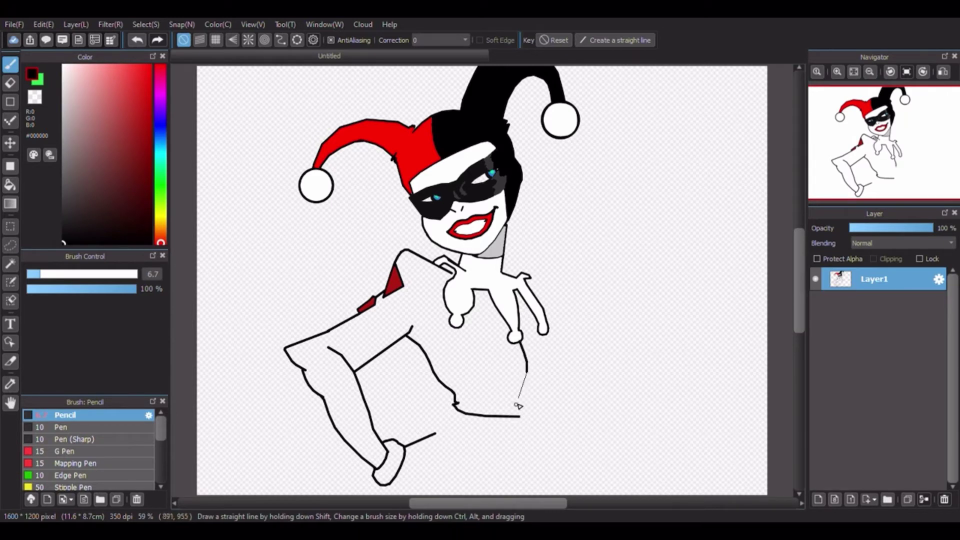
pyautogui.moveTo(524, 396); pyautogui.dragTo(521, 416)
pyautogui.click(10, 186)
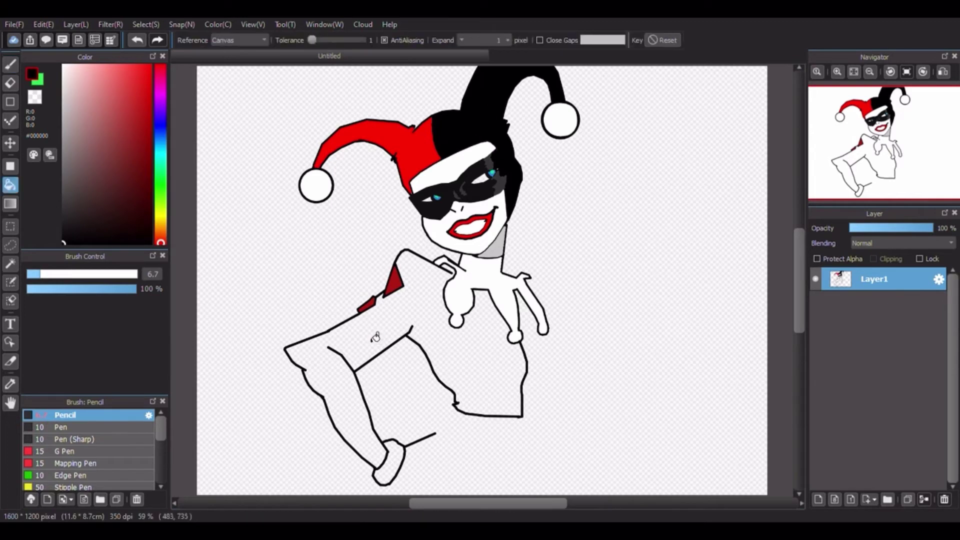
pyautogui.click(376, 337)
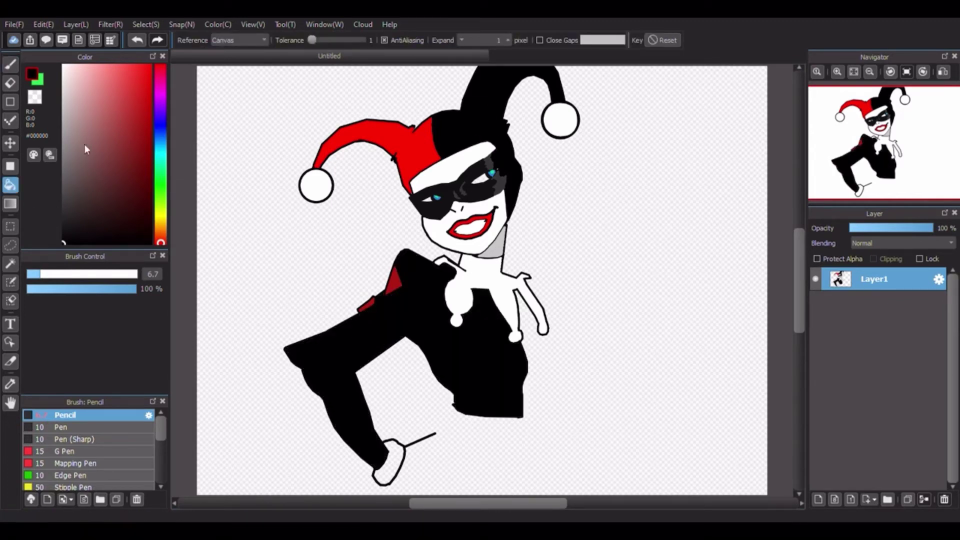
# - Try drawing a dark grey (#242424) curve across the chest from the left collar pom-pom to the torso's right edge, and filling the area above it
pyautogui.moveTo(68, 237)
pyautogui.mouseDown()
pyautogui.moveTo(54, 235)
pyautogui.moveTo(56, 219)
pyautogui.mouseUp()
pyautogui.click(10, 64)
pyautogui.scroll(5, 456, 356)
pyautogui.moveTo(460, 256)
pyautogui.mouseDown()
pyautogui.moveTo(514, 353)
pyautogui.moveTo(551, 373)
pyautogui.moveTo(684, 338)
pyautogui.mouseUp()
pyautogui.press('g')
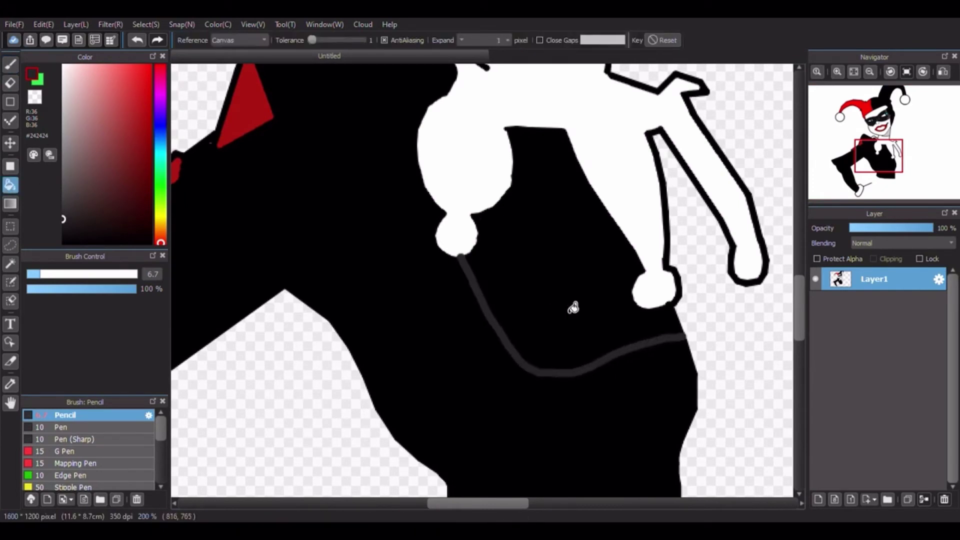
pyautogui.click(572, 307)
pyautogui.hotkey('ctrl', 'z')
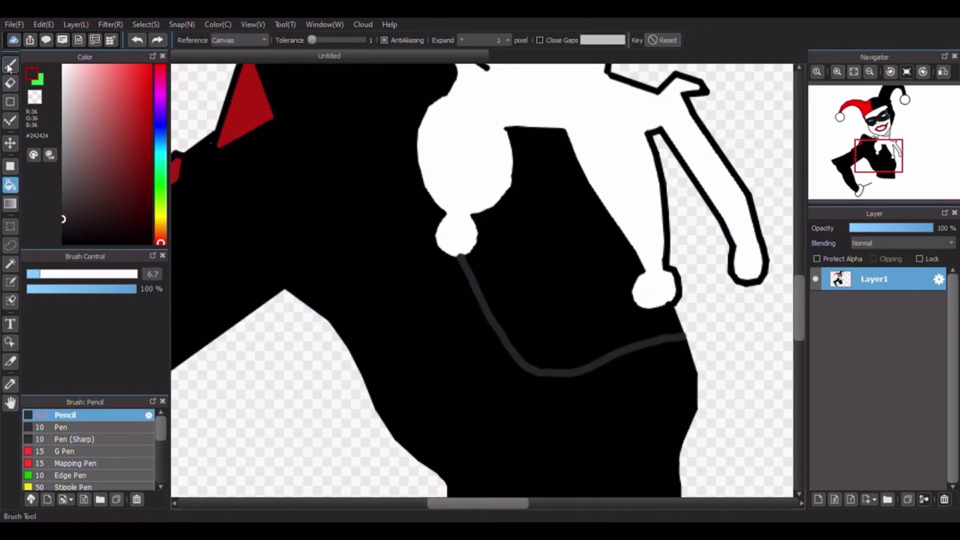
# - Try closing the gap beside the right collar pom-pom with a dark grey dab and filling the enclosed chest area again
pyautogui.press('b')
pyautogui.press('g')
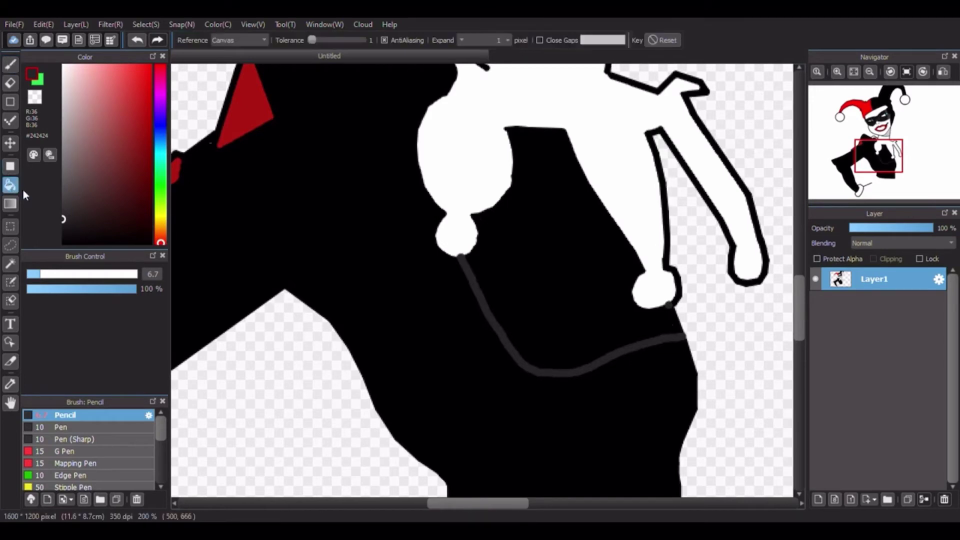
pyautogui.click(555, 280)
pyautogui.hotkey('ctrl', 'z')
pyautogui.scroll(2, 681, 314)
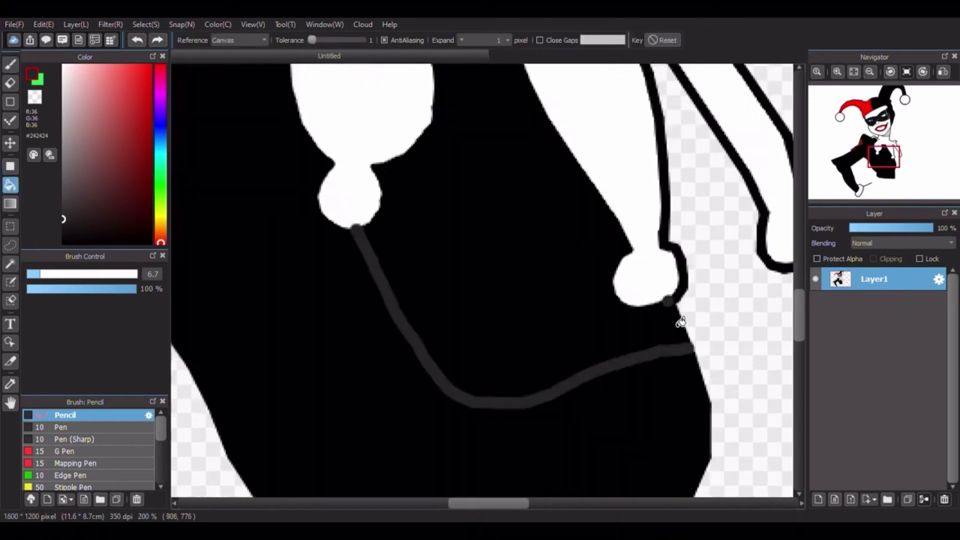
pyautogui.scroll(-3, 673, 353)
pyautogui.scroll(5, 673, 356)
pyautogui.scroll(1, 662, 298)
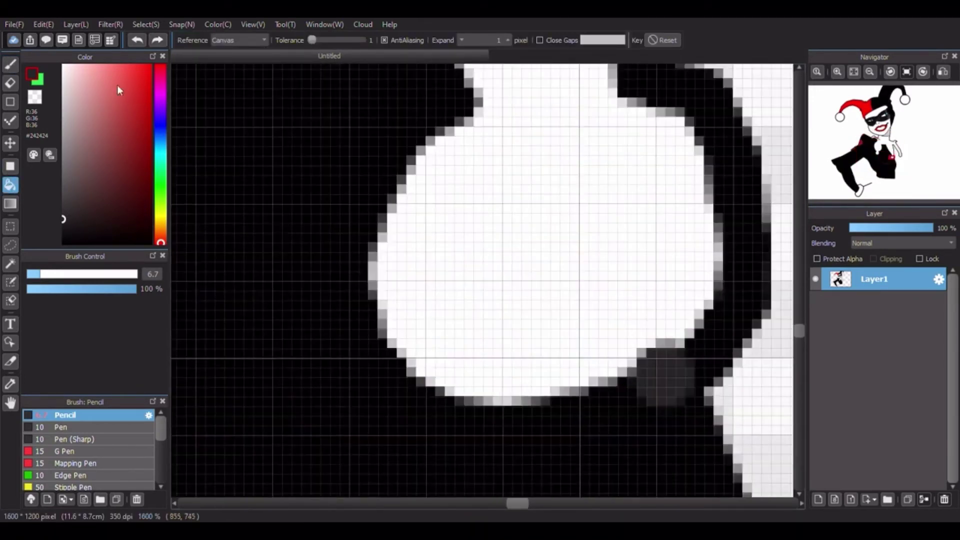
pyautogui.press('b')
pyautogui.click(10, 184)
pyautogui.scroll(-5, 755, 407)
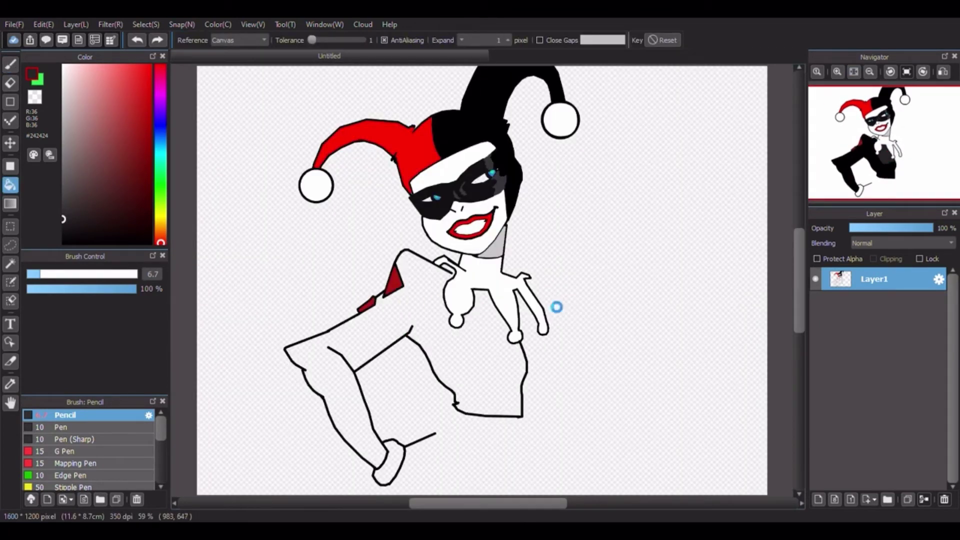
pyautogui.click(516, 348)
# - Outline the narrow area below the waist in black with a line down from the torso's corner and a curved right edge meeting a short slope
pyautogui.click(63, 244)
pyautogui.press('b')
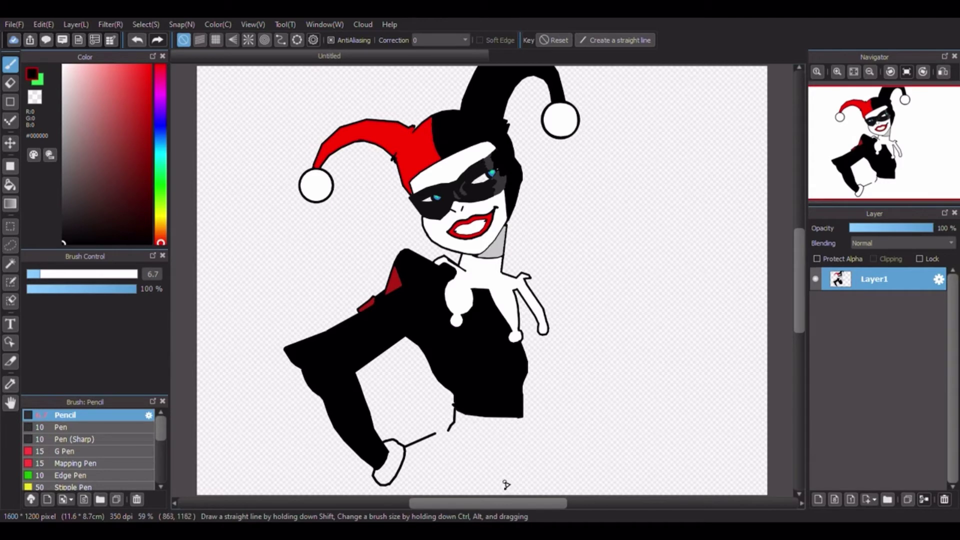
pyautogui.moveTo(505, 481); pyautogui.dragTo(523, 417)
pyautogui.moveTo(529, 460); pyautogui.dragTo(549, 495)
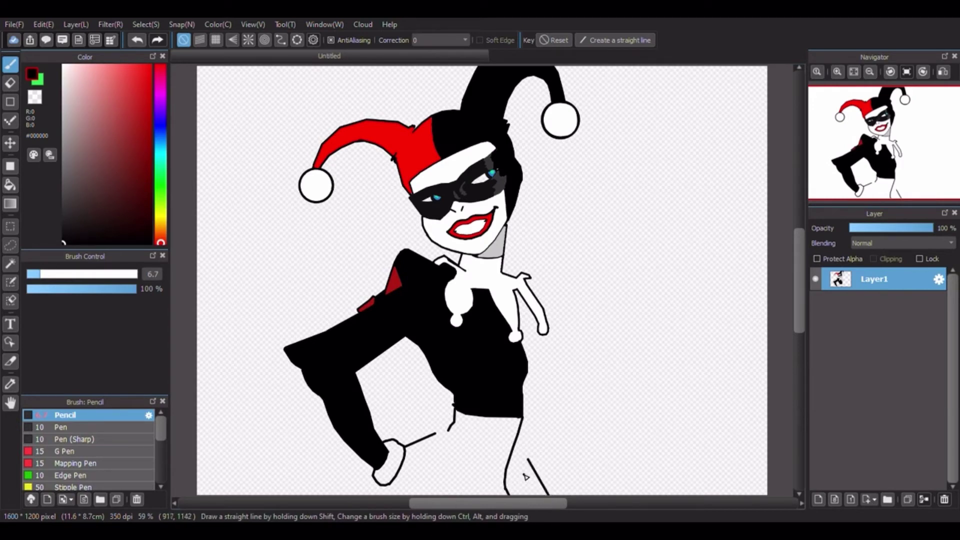
pyautogui.moveTo(525, 472); pyautogui.dragTo(531, 457)
pyautogui.moveTo(557, 380); pyautogui.dragTo(554, 421)
pyautogui.scroll(6, 558, 395)
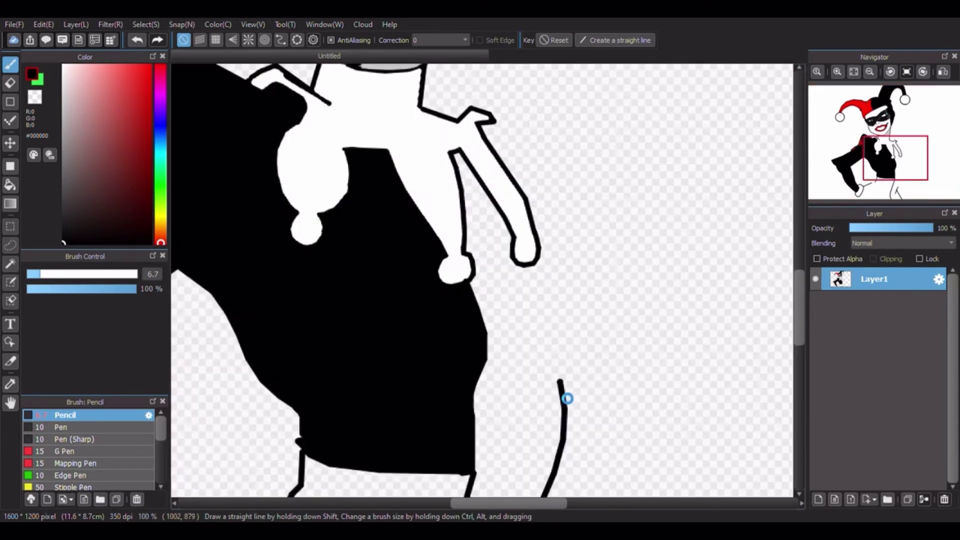
pyautogui.scroll(-6, 560, 380)
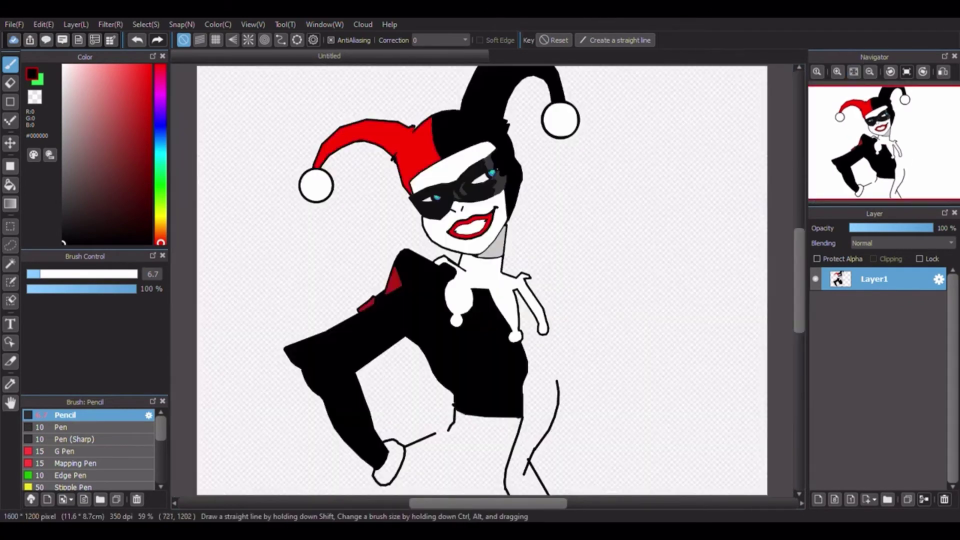
# - Outline the torso's bulging right side up to the collar and extend the waistline slightly upward to meet its right edge
pyautogui.moveTo(557, 380)
pyautogui.mouseDown()
pyautogui.moveTo(574, 361)
pyautogui.moveTo(570, 342)
pyautogui.moveTo(543, 310)
pyautogui.mouseUp()
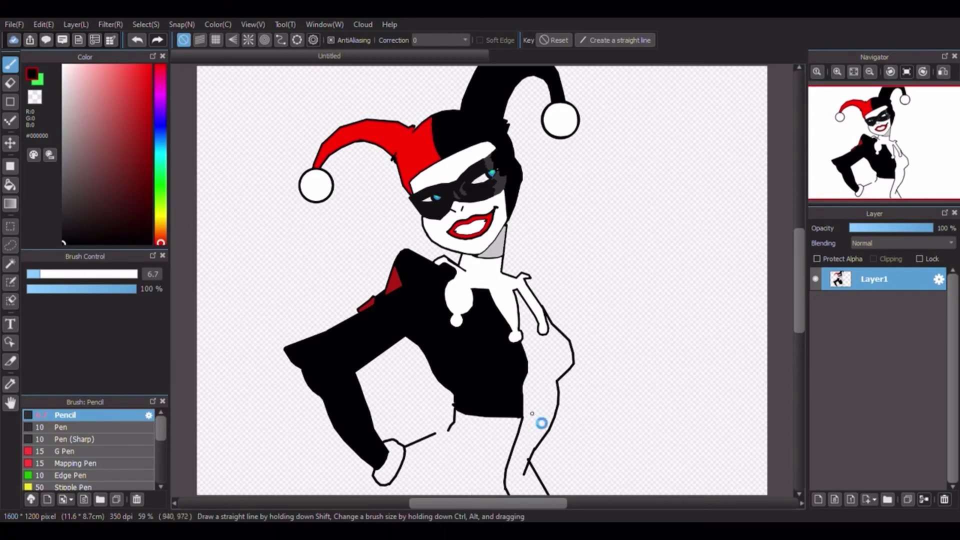
pyautogui.scroll(5, 538, 422)
pyautogui.moveTo(499, 425); pyautogui.dragTo(602, 393)
pyautogui.keyDown('shift'); pyautogui.click(602, 393); pyautogui.keyUp('shift')
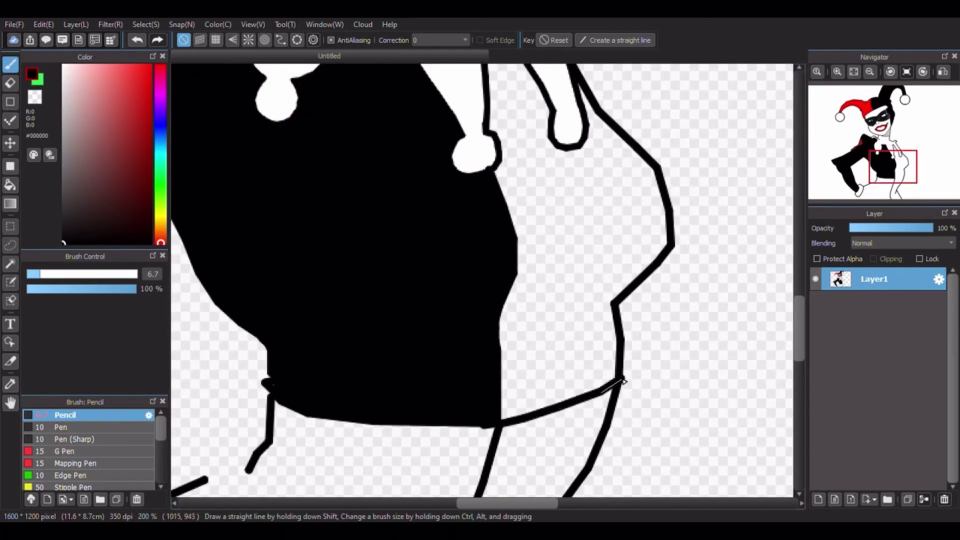
pyautogui.scroll(-5, 719, 242)
# - Fill the narrow area below the waistline with black and the torso's right half with the hat's red (#FF0F00)
pyautogui.click(10, 185)
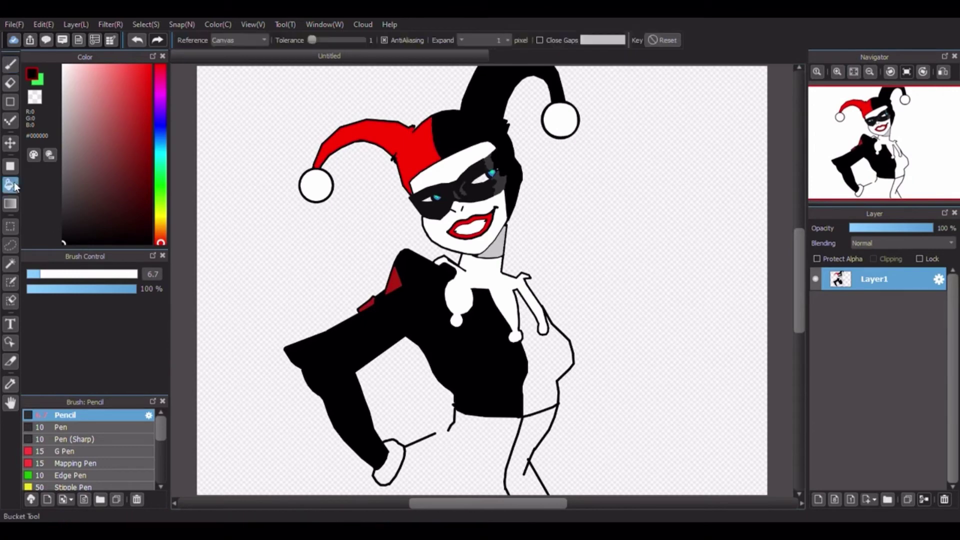
pyautogui.click(535, 420)
pyautogui.rightClick(433, 156)
pyautogui.click(542, 357)
# - Draw a short black fold line from the notch below the chest inward over the red torso half
pyautogui.click(10, 64)
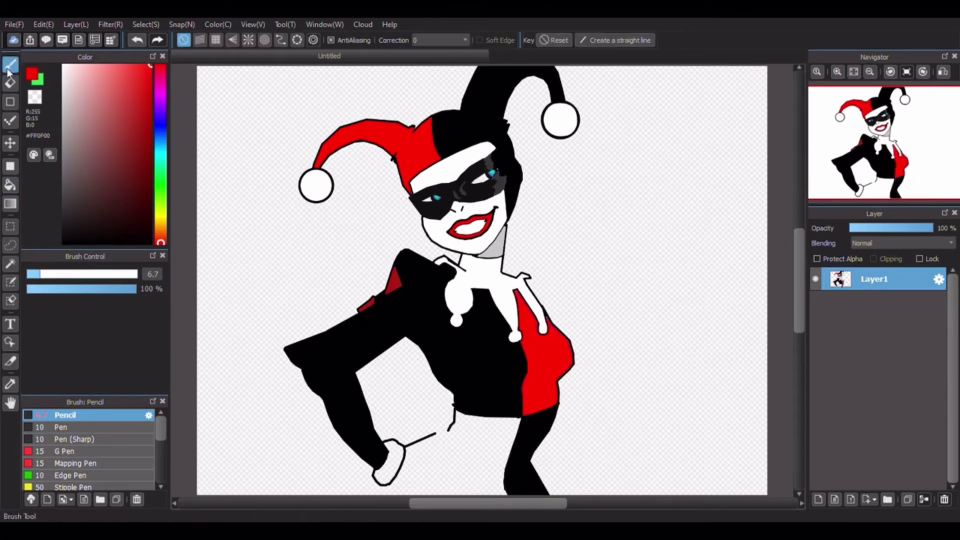
pyautogui.click(64, 243)
pyautogui.scroll(5, 611, 437)
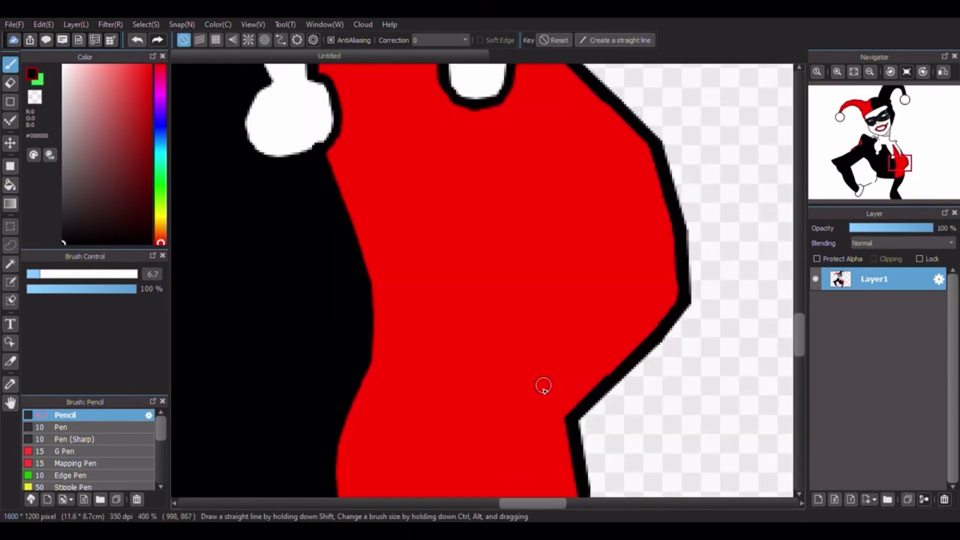
pyautogui.scroll(-2, 542, 386)
pyautogui.scroll(4, 583, 420)
pyautogui.moveTo(675, 197); pyautogui.dragTo(623, 235)
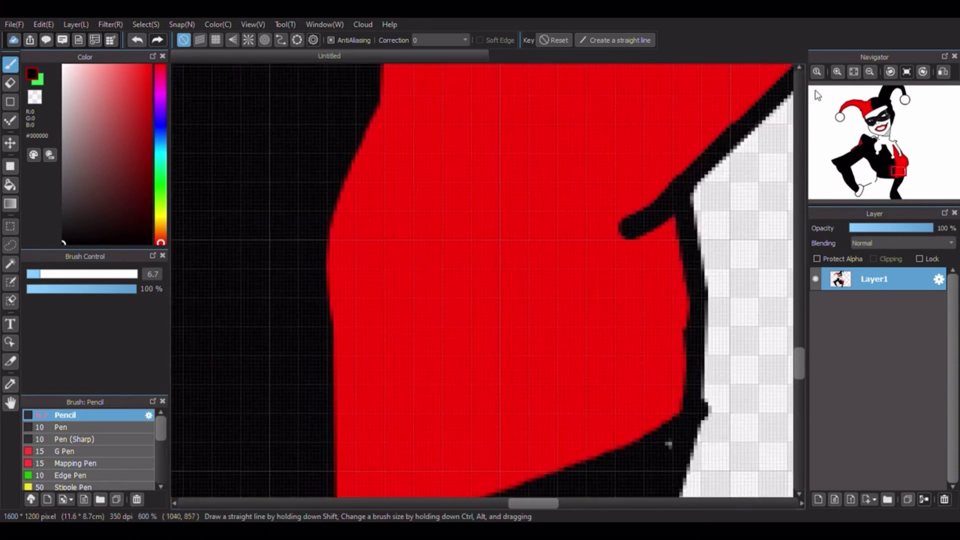
pyautogui.scroll(-4, 697, 328)
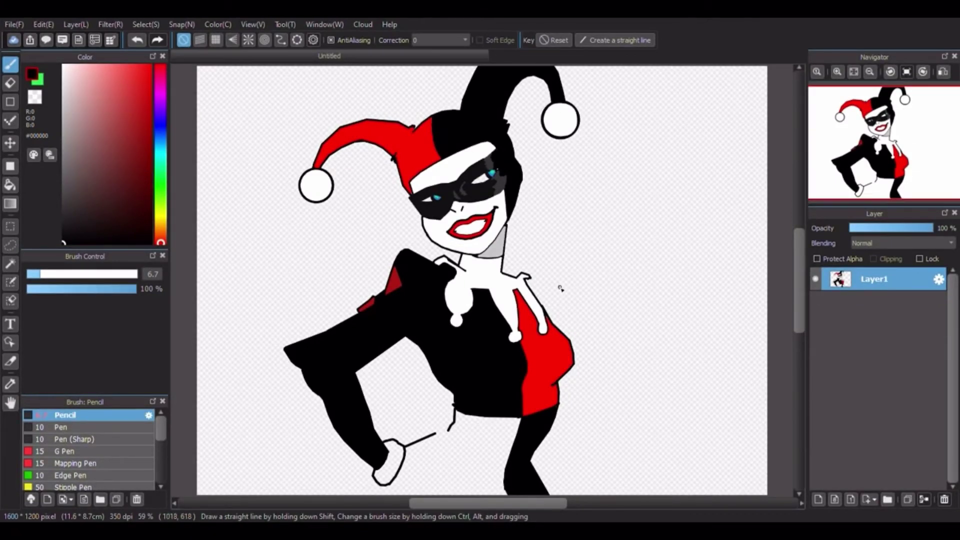
# - Outline the right shoulder in black from the collar's upper tip outward and down to the red chest
pyautogui.scroll(8, 560, 289)
pyautogui.moveTo(601, 308)
pyautogui.mouseDown()
pyautogui.moveTo(440, 250)
pyautogui.moveTo(302, 217)
pyautogui.mouseUp()
pyautogui.click(854, 72)
pyautogui.moveTo(566, 326); pyautogui.dragTo(560, 286)
# - Erase a strip along the right waist and hip edge with the transparent colour at brush size 20 to slim the silhouette
pyautogui.scroll(5, 557, 417)
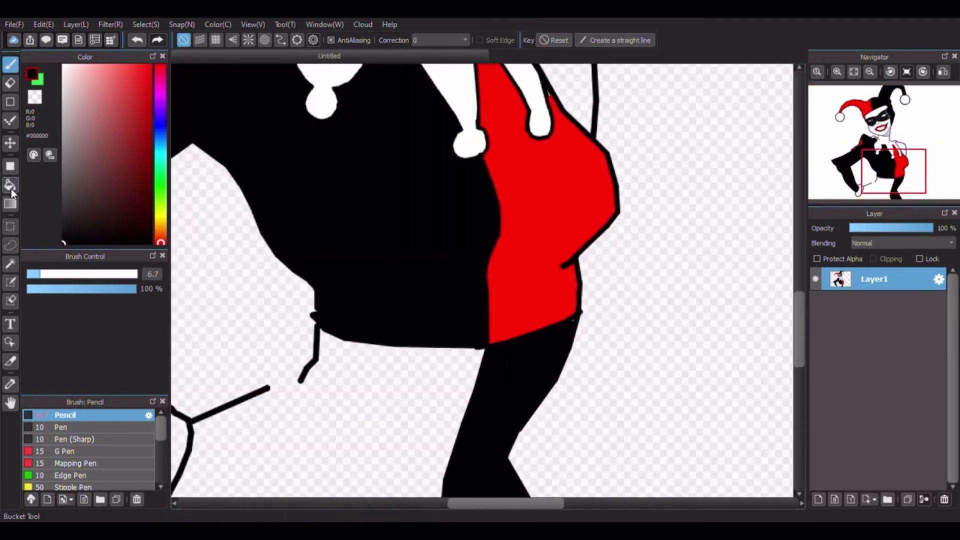
pyautogui.click(35, 97)
pyautogui.moveTo(42, 275); pyautogui.dragTo(71, 275)
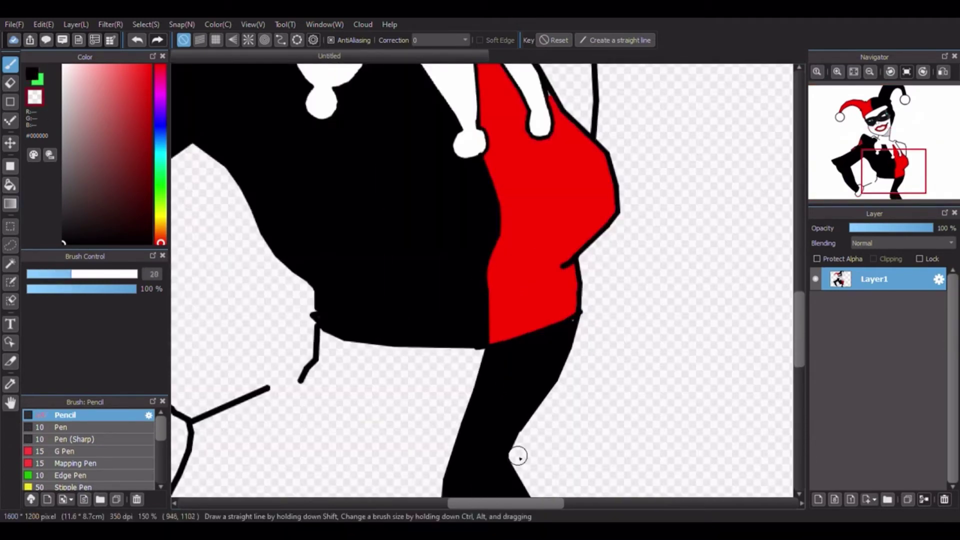
pyautogui.moveTo(518, 456)
pyautogui.mouseDown()
pyautogui.moveTo(569, 333)
pyautogui.moveTo(579, 270)
pyautogui.mouseUp()
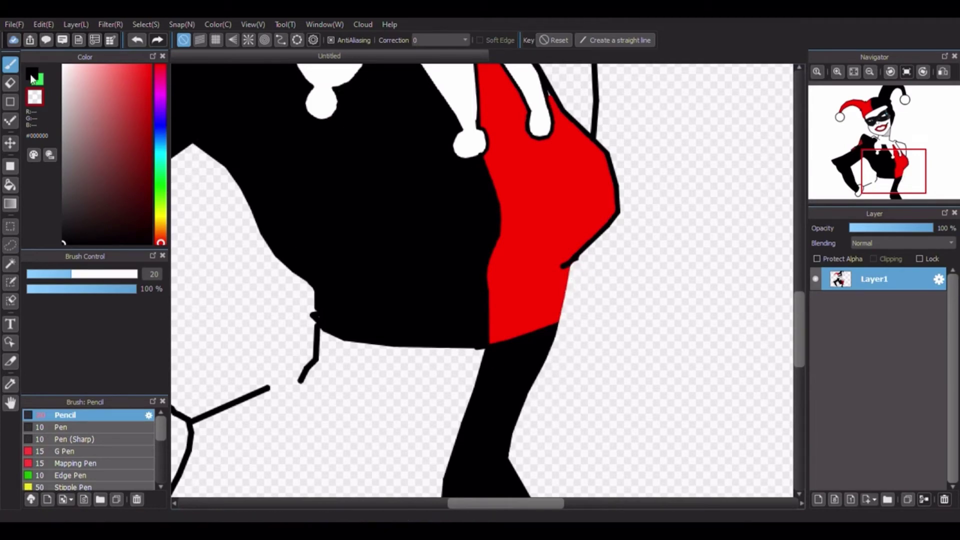
# - Redraw the black outline along the trimmed right waist edge with a brush size of 6.7
pyautogui.click(32, 74)
pyautogui.click(153, 274)
pyautogui.write('6.7')
pyautogui.scroll(6, 552, 312)
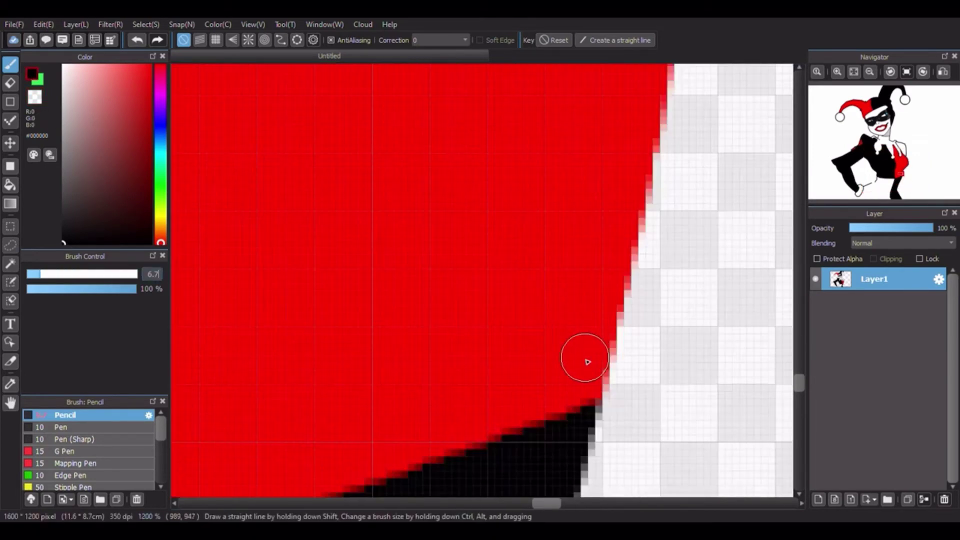
pyautogui.click(578, 410)
pyautogui.scroll(-4, 580, 408)
pyautogui.keyDown('shift'); pyautogui.click(607, 296); pyautogui.keyUp('shift')
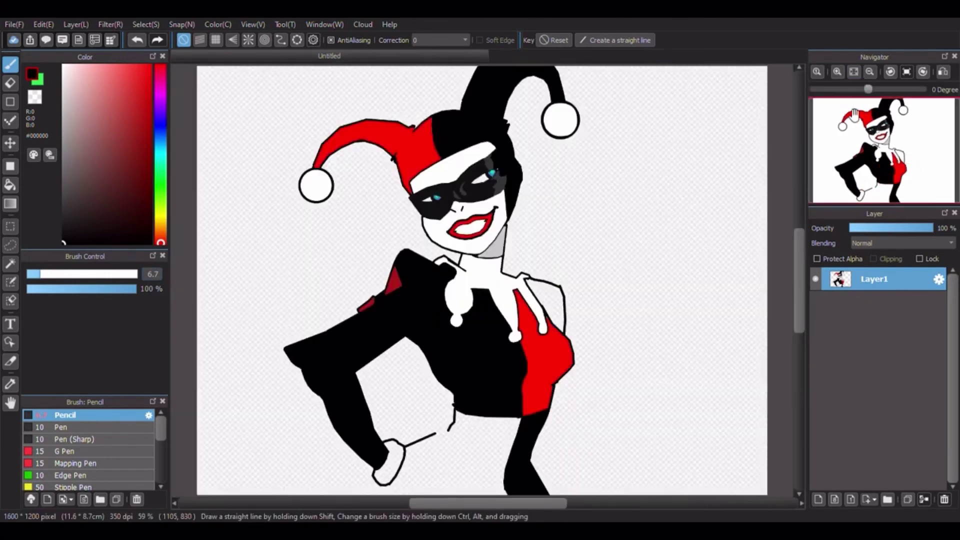
# - Start the right arm with a short line down from the waist and a V-shaped inner line from the chest up to the wrist
pyautogui.scroll(-5, 725, 300)
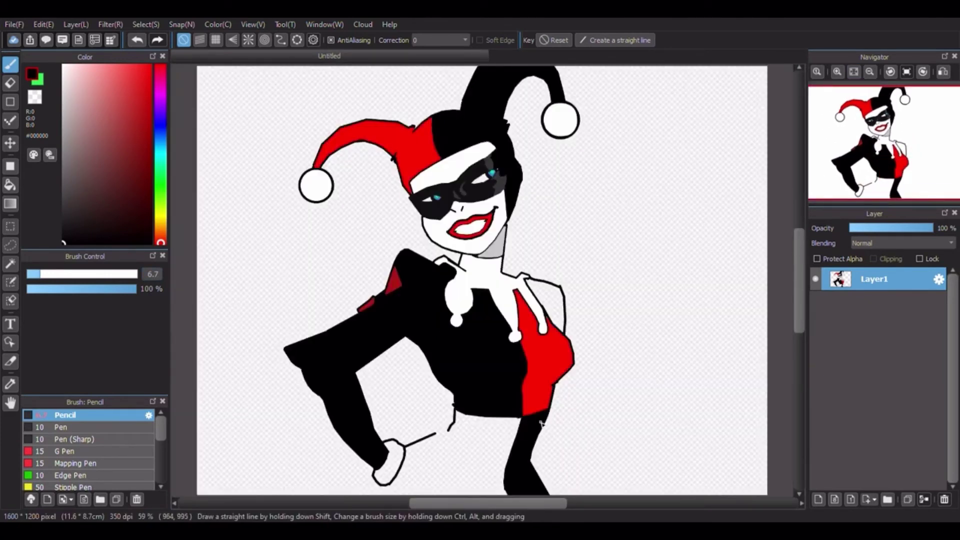
pyautogui.moveTo(549, 415); pyautogui.dragTo(555, 451)
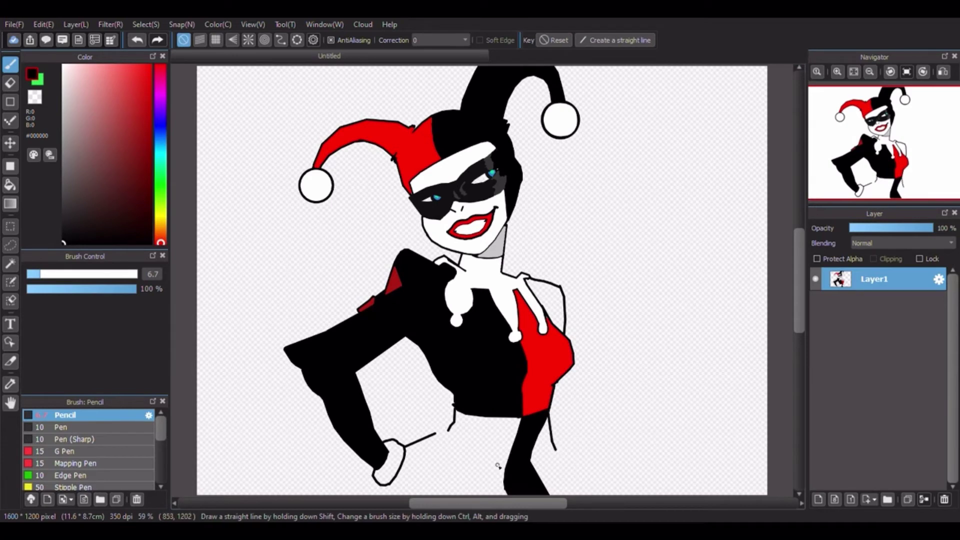
pyautogui.moveTo(574, 382); pyautogui.dragTo(574, 395)
pyautogui.moveTo(574, 394); pyautogui.dragTo(602, 330)
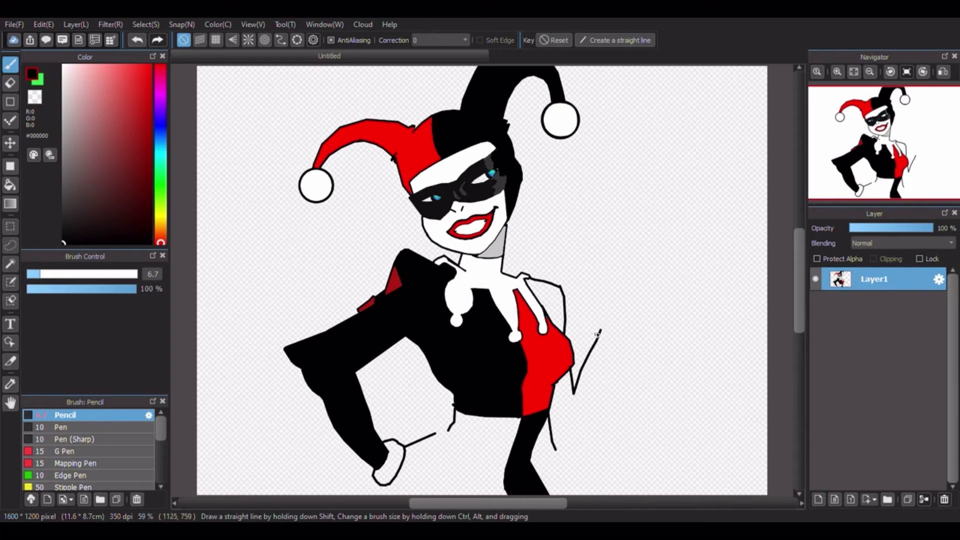
# - Undo the first wrist line and redraw it across the forearm's upper end, sloping slightly down to the right
pyautogui.moveTo(597, 328); pyautogui.dragTo(626, 332)
pyautogui.hotkey('ctrl', 'z')
pyautogui.hotkey('ctrl', 'z')
pyautogui.moveTo(628, 340)
pyautogui.mouseDown()
pyautogui.moveTo(605, 335)
pyautogui.moveTo(629, 332)
pyautogui.moveTo(482, 299)
pyautogui.moveTo(452, 278)
pyautogui.mouseUp()
pyautogui.scroll(5, 626, 340)
pyautogui.click(854, 71)
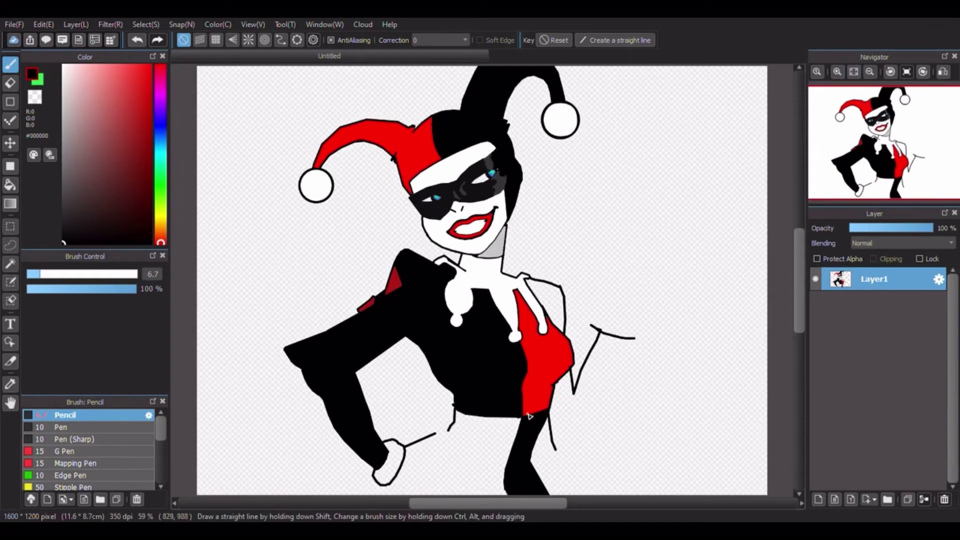
# - Draw the forearm's outer side from the wrist line down and around the elbow, and undo the elbow's lower curve
pyautogui.moveTo(629, 339)
pyautogui.mouseDown()
pyautogui.moveTo(604, 447)
pyautogui.moveTo(573, 464)
pyautogui.moveTo(553, 447)
pyautogui.mouseUp()
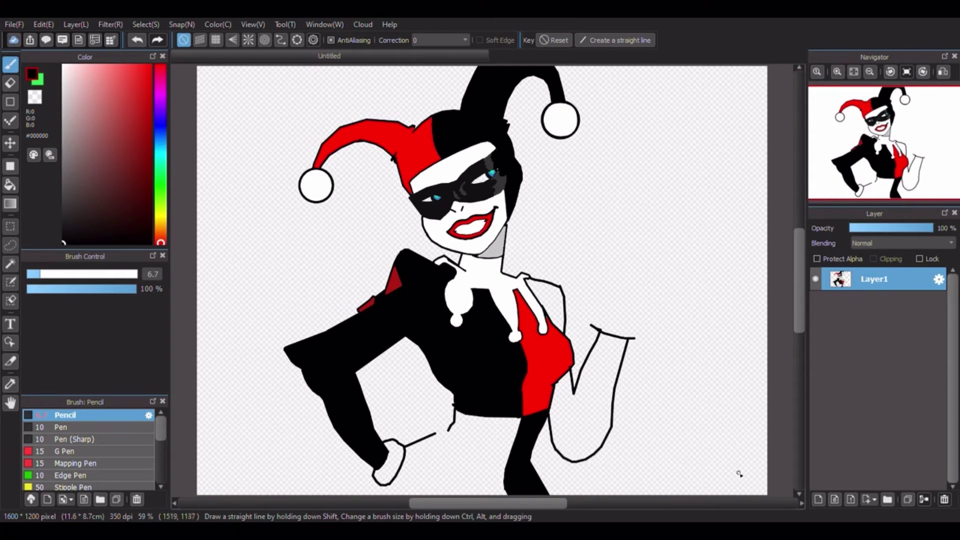
pyautogui.scroll(3, 591, 454)
pyautogui.hotkey('ctrl', 'z')
pyautogui.hotkey('ctrl', 'z')
pyautogui.hotkey('ctrl', 'z')
# - Redraw the rounded underside of the elbow and join it to the line coming down from the waist
pyautogui.scroll(5, 611, 445)
pyautogui.click(648, 395)
pyautogui.scroll(-3, 648, 395)
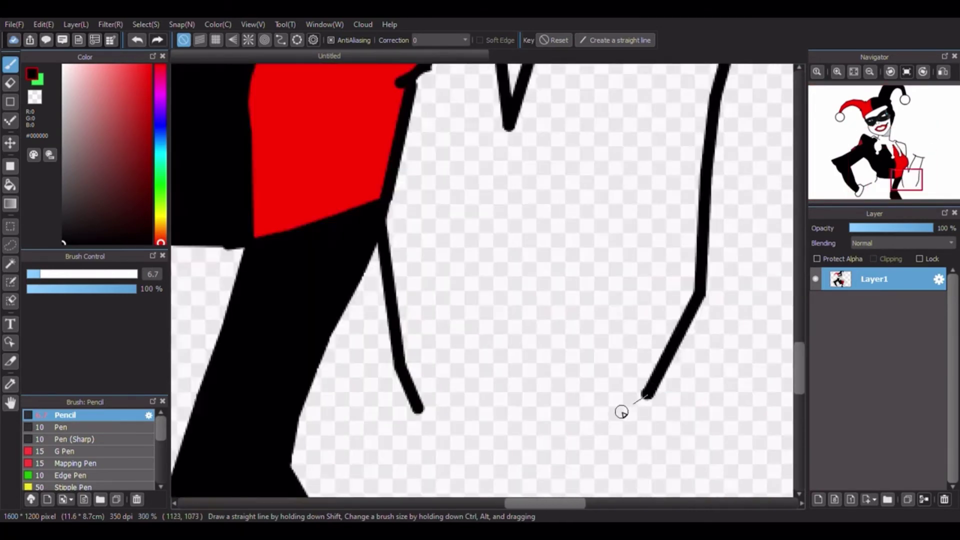
pyautogui.moveTo(622, 412)
pyautogui.mouseDown()
pyautogui.moveTo(559, 451)
pyautogui.moveTo(523, 458)
pyautogui.moveTo(453, 436)
pyautogui.mouseUp()
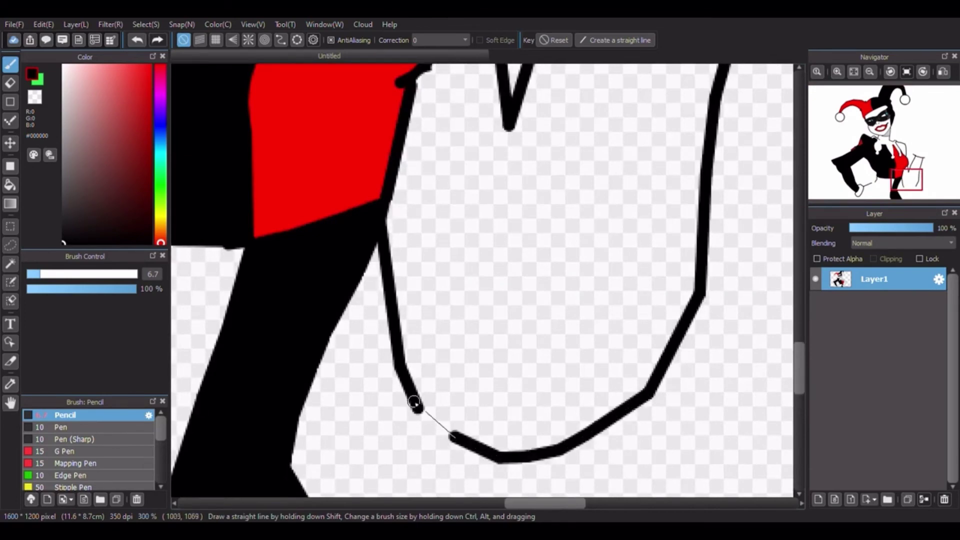
pyautogui.keyDown('shift'); pyautogui.click(414, 402); pyautogui.keyUp('shift')
pyautogui.scroll(-6, 769, 264)
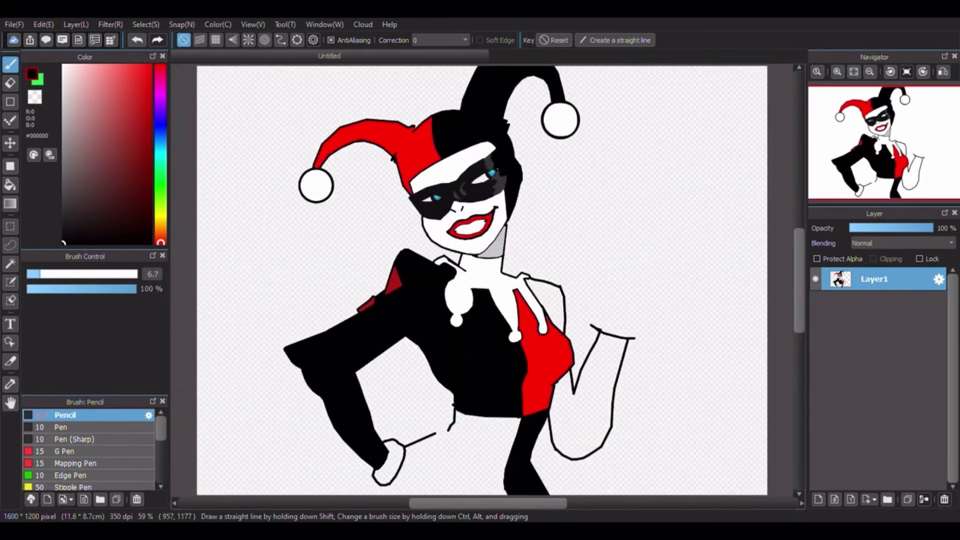
# - Bridge the gap between chest and forearm with a short black curve and fill the arm and the small enclosed area with the torso's red
pyautogui.scroll(5, 616, 382)
pyautogui.moveTo(445, 350)
pyautogui.mouseDown()
pyautogui.moveTo(480, 367)
pyautogui.moveTo(484, 398)
pyautogui.mouseUp()
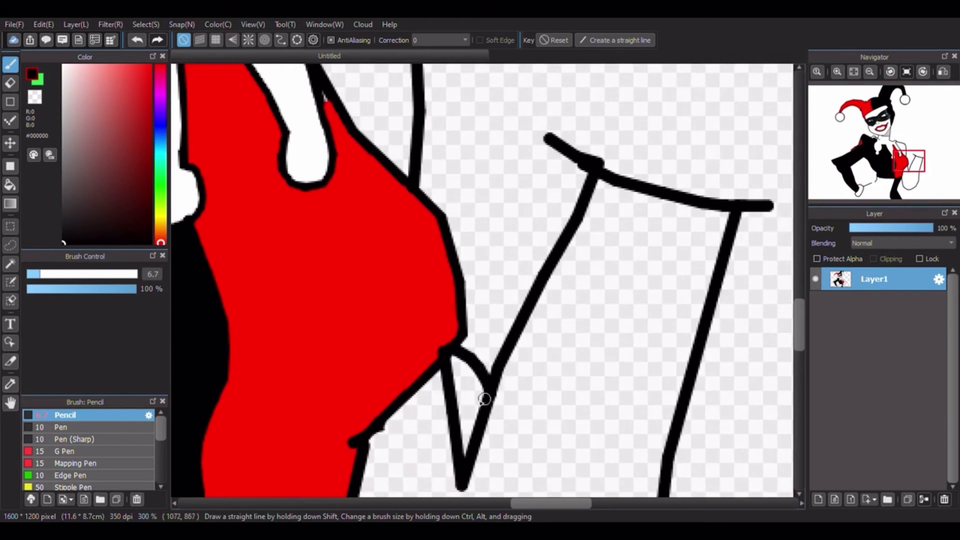
pyautogui.rightClick(300, 259)
pyautogui.click(10, 185)
pyautogui.click(560, 370)
pyautogui.click(467, 406)
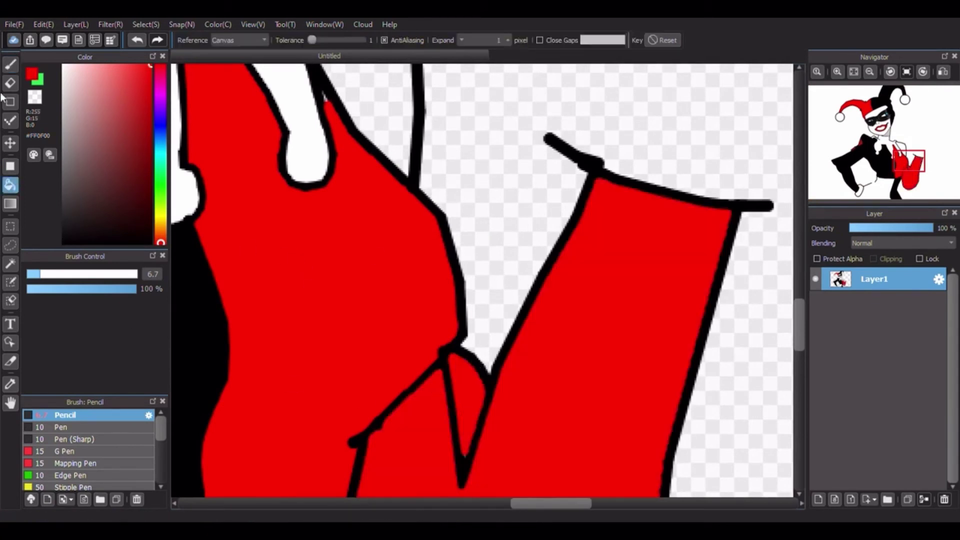
# - Paint red gaps at the upper ends of the V-shaped line inside the arm and fill the detached V with red
pyautogui.click(11, 64)
pyautogui.scroll(3, 479, 483)
pyautogui.moveTo(407, 163); pyautogui.dragTo(388, 186)
pyautogui.moveTo(492, 246); pyautogui.dragTo(503, 265)
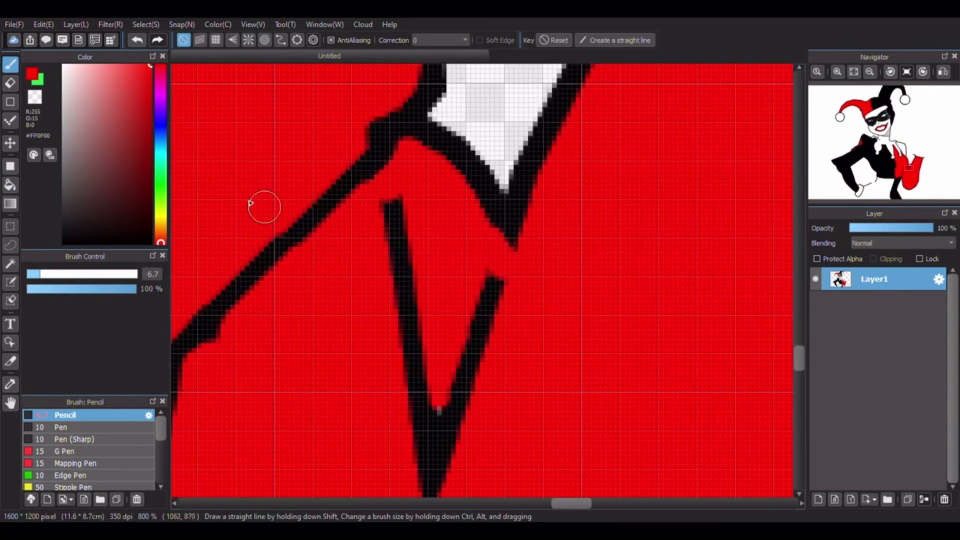
pyautogui.click(11, 186)
pyautogui.click(440, 445)
pyautogui.click(854, 72)
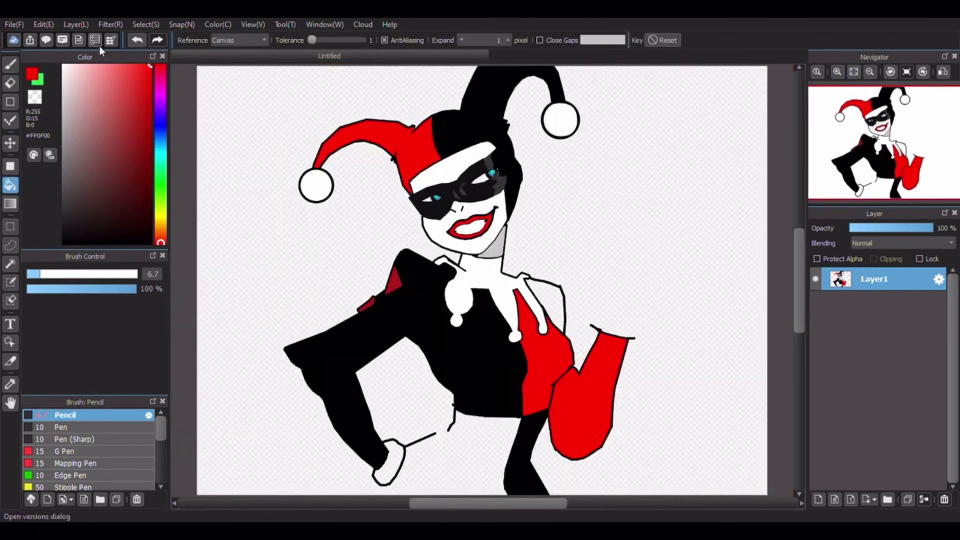
# - Outline the raised hand's glove above the red sleeve in black, giving both upper edges small jagged points
pyautogui.click(10, 64)
pyautogui.click(63, 243)
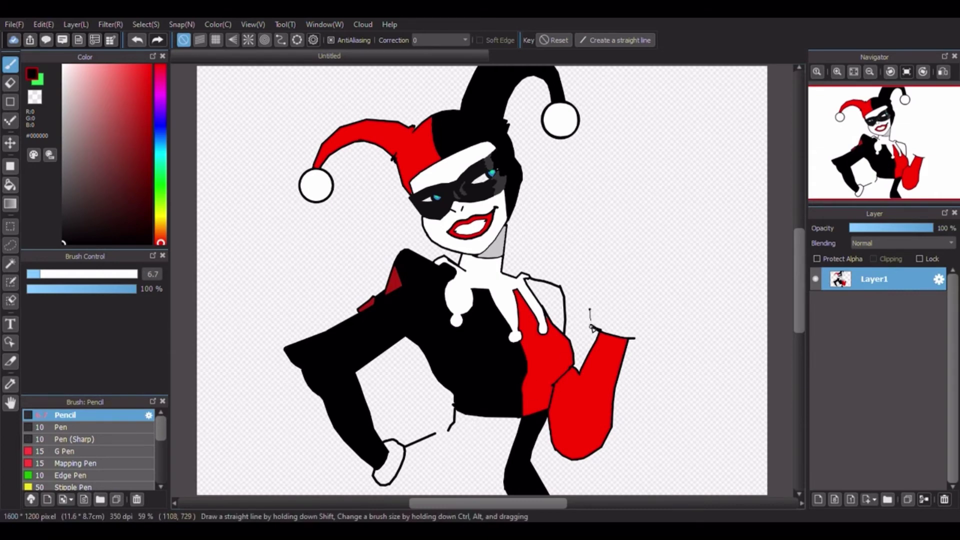
pyautogui.scroll(10, 591, 327)
pyautogui.keyDown('shift'); pyautogui.click(591, 324); pyautogui.keyUp('shift')
pyautogui.click(853, 72)
pyautogui.moveTo(647, 323); pyautogui.dragTo(642, 329)
# - Draw a row of small black hook-shaped finger marks inside the white hand resting on the hip
pyautogui.scroll(5, 390, 489)
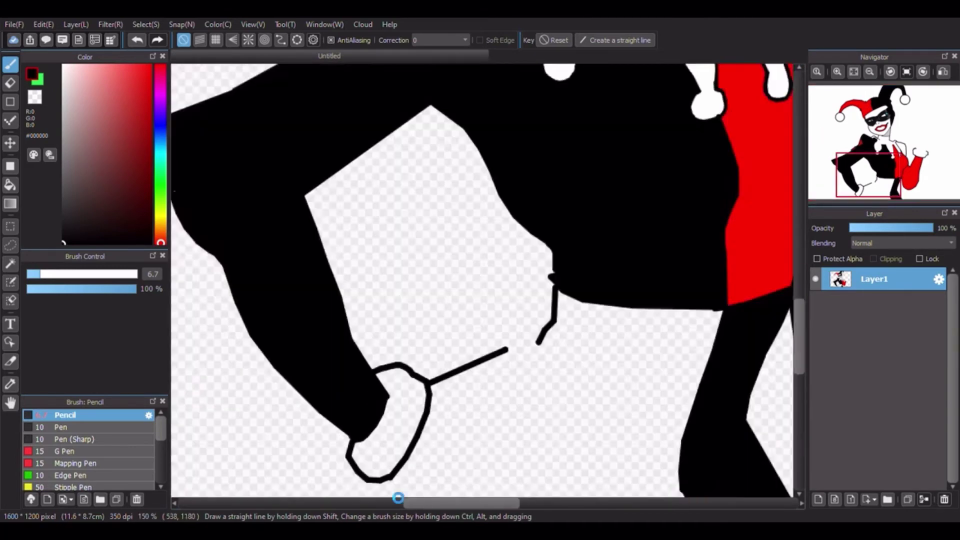
pyautogui.moveTo(355, 446)
pyautogui.mouseDown()
pyautogui.moveTo(383, 436)
pyautogui.moveTo(383, 412)
pyautogui.mouseUp()
pyautogui.moveTo(390, 388)
pyautogui.mouseDown()
pyautogui.moveTo(421, 376)
pyautogui.moveTo(416, 344)
pyautogui.mouseUp()
pyautogui.moveTo(422, 324)
pyautogui.mouseDown()
pyautogui.moveTo(447, 303)
pyautogui.moveTo(434, 284)
pyautogui.mouseUp()
pyautogui.click(430, 266)
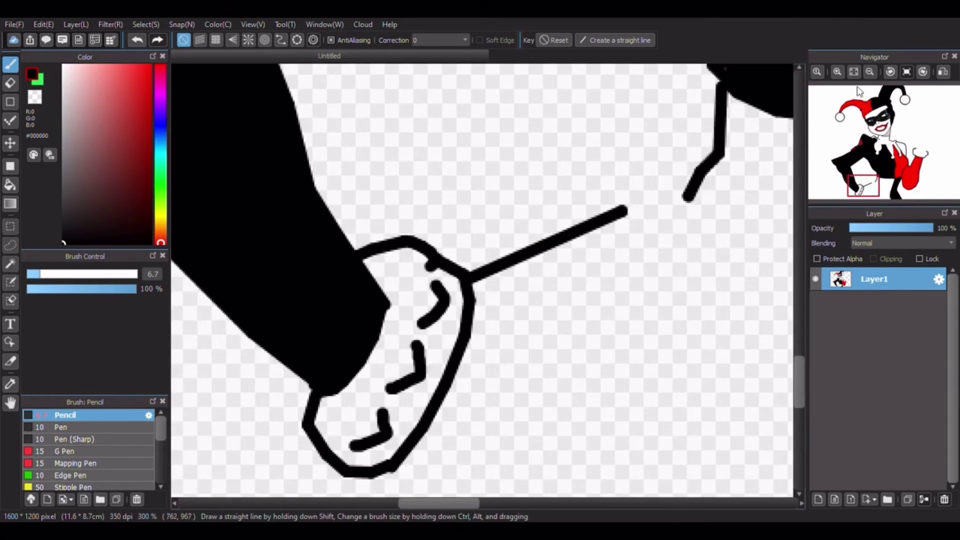
# - Paint a small dark grey (#181818) patch on the black sleeve's edge beside the hip hand, and set the colour back to black
pyautogui.click(62, 228)
pyautogui.scroll(3, 353, 289)
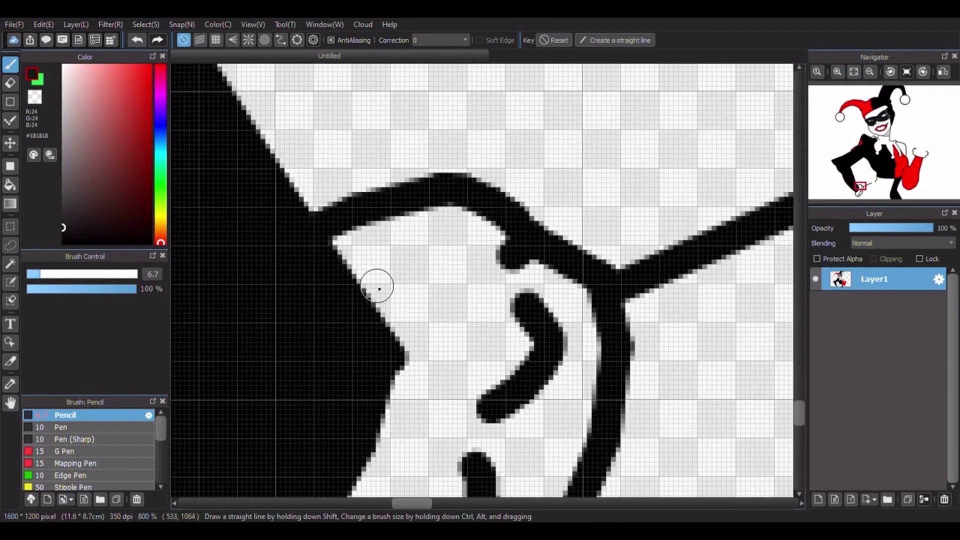
pyautogui.moveTo(375, 284); pyautogui.dragTo(393, 307)
pyautogui.moveTo(77, 215); pyautogui.dragTo(63, 244)
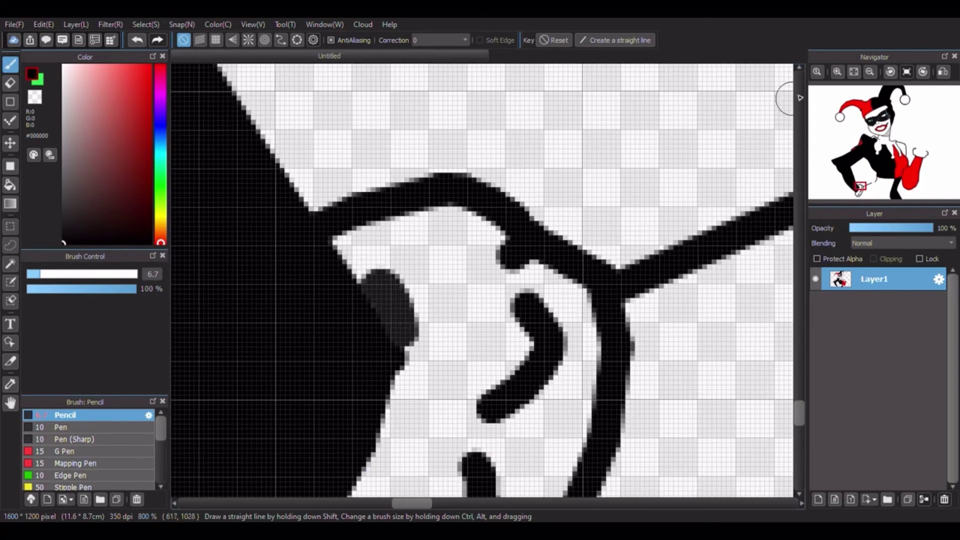
pyautogui.click(854, 72)
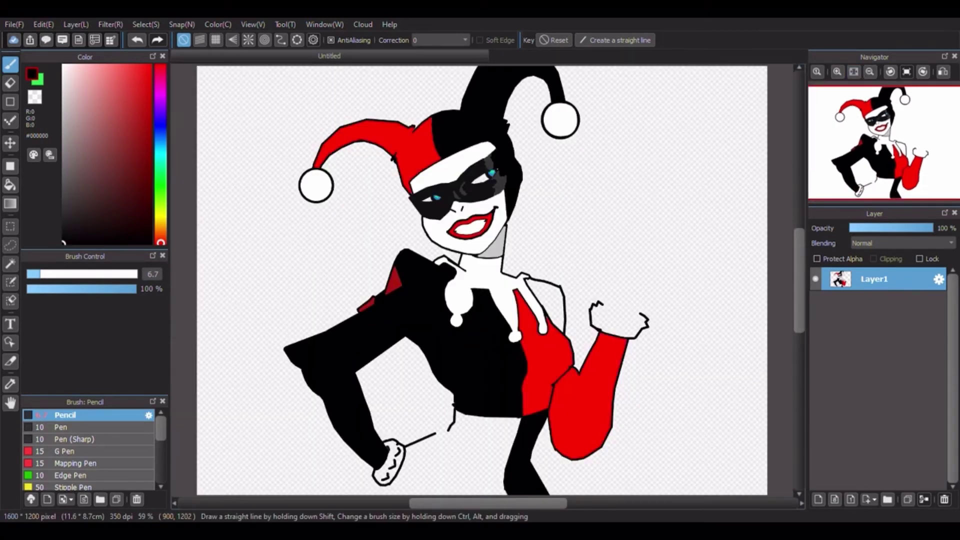
# - Fill the empty shoulder area and the raised arm with a darker red (RGB 197, 11, 0)
pyautogui.rightClick(550, 365)
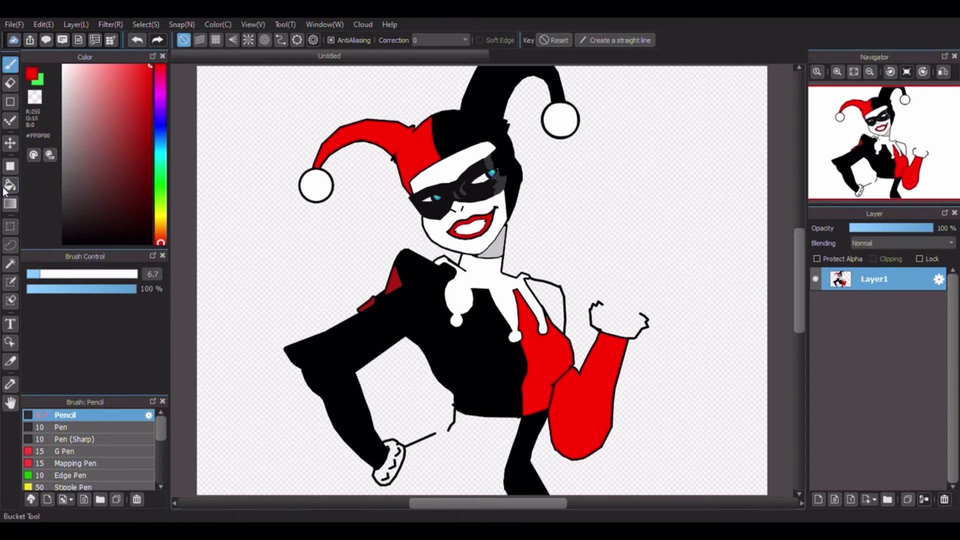
pyautogui.click(10, 185)
pyautogui.click(549, 302)
pyautogui.hotkey('ctrl', 'z')
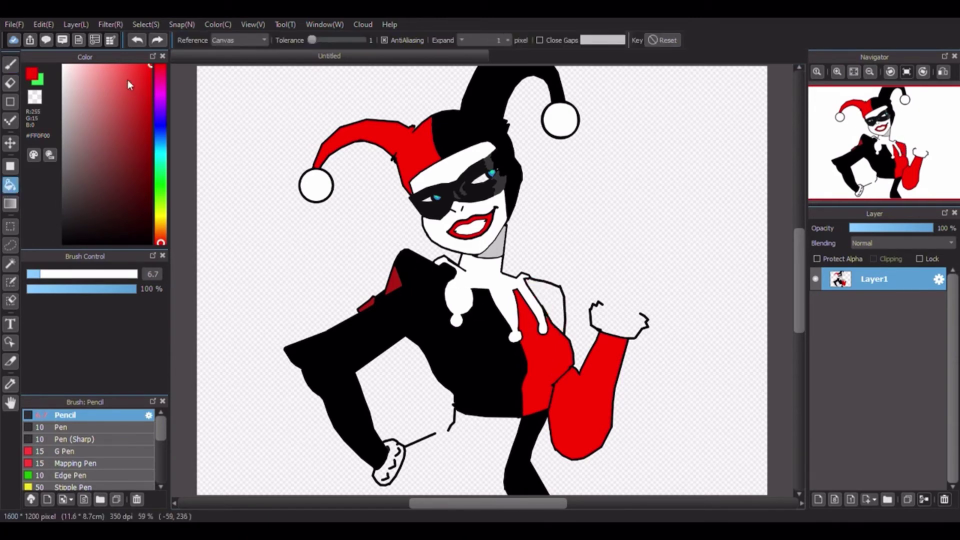
pyautogui.moveTo(148, 69); pyautogui.dragTo(151, 105)
pyautogui.click(555, 310)
pyautogui.click(594, 400)
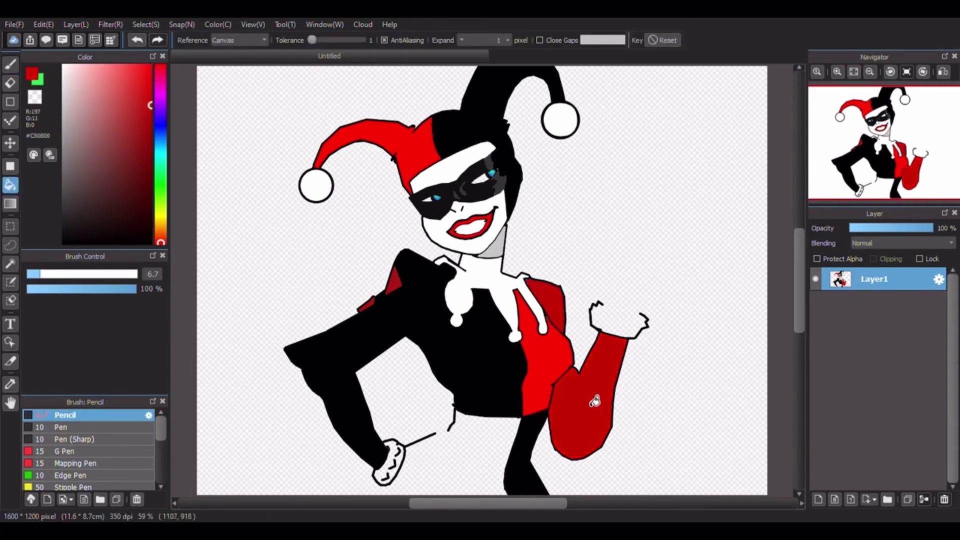
# - Sample the arm's darker red and fill the red half of the jester hat with it
pyautogui.click(64, 242)
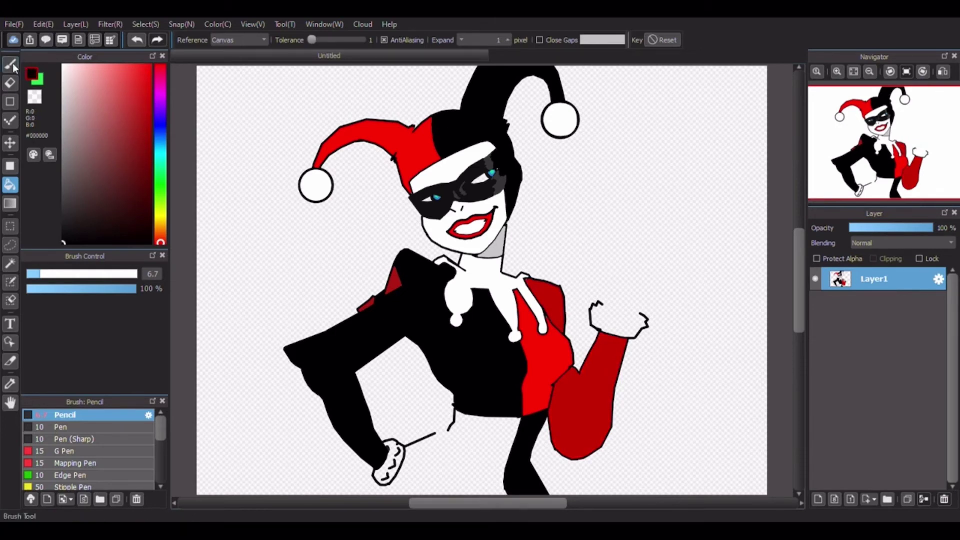
pyautogui.click(10, 64)
pyautogui.keyDown('alt'); pyautogui.click(553, 399); pyautogui.keyUp('alt')
pyautogui.click(10, 185)
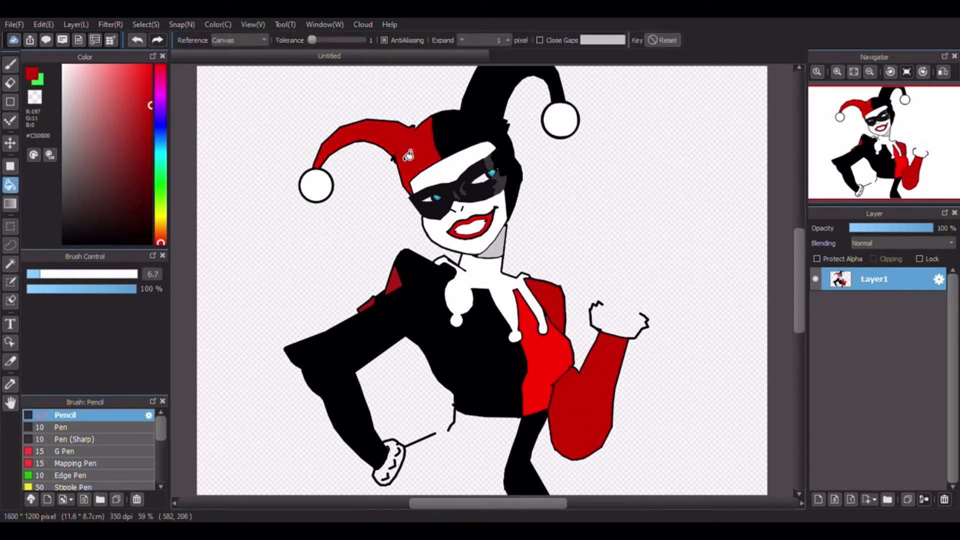
# - Draw the pistol grip's rear edge in black as a straight slanted line above the raised hand, curving up at its upper end
pyautogui.click(10, 64)
pyautogui.moveTo(129, 184); pyautogui.dragTo(3, 373)
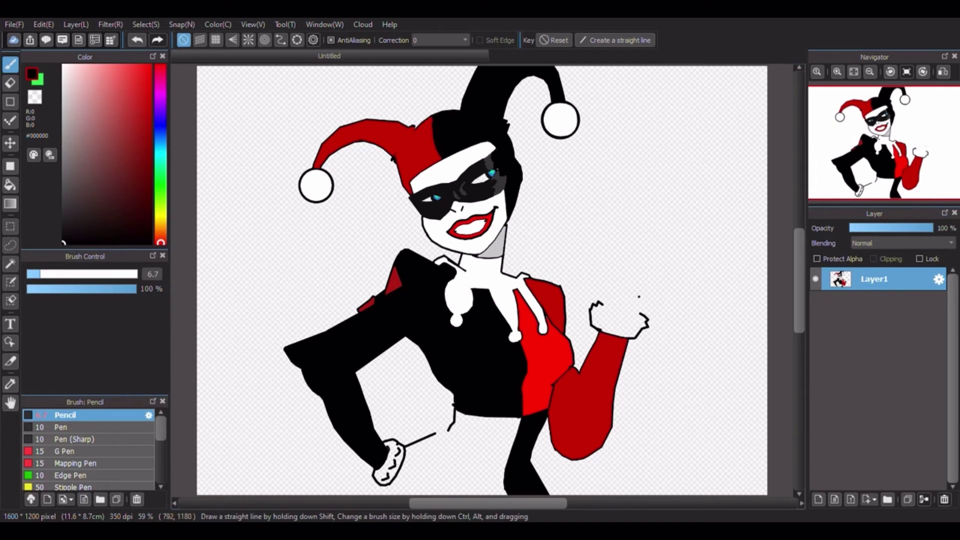
pyautogui.keyDown('shift'); pyautogui.click(581, 274); pyautogui.keyUp('shift')
pyautogui.moveTo(555, 236)
pyautogui.mouseDown()
pyautogui.moveTo(568, 232)
pyautogui.moveTo(591, 281)
pyautogui.moveTo(591, 345)
pyautogui.moveTo(613, 353)
pyautogui.mouseUp()
pyautogui.scroll(4, 568, 238)
pyautogui.scroll(-4, 678, 349)
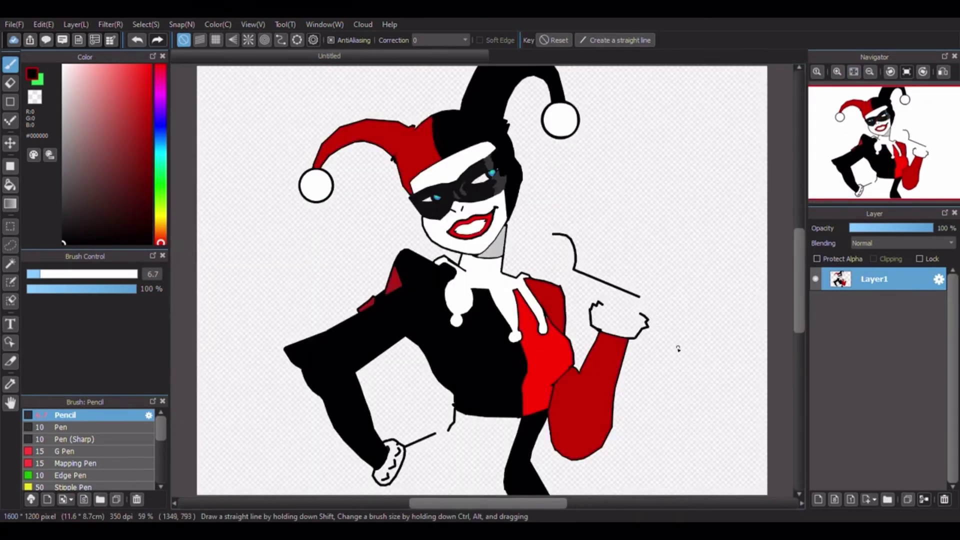
# - Continue the pistol's outline upward from the curve with a stepped rear edge, a long slanted line and a notch near the muzzle
pyautogui.scroll(10, 529, 255)
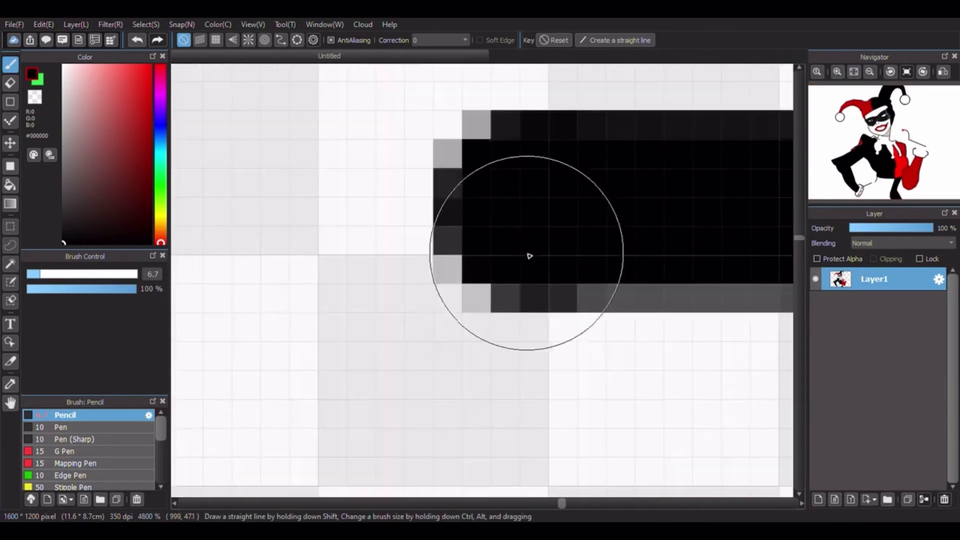
pyautogui.click(851, 72)
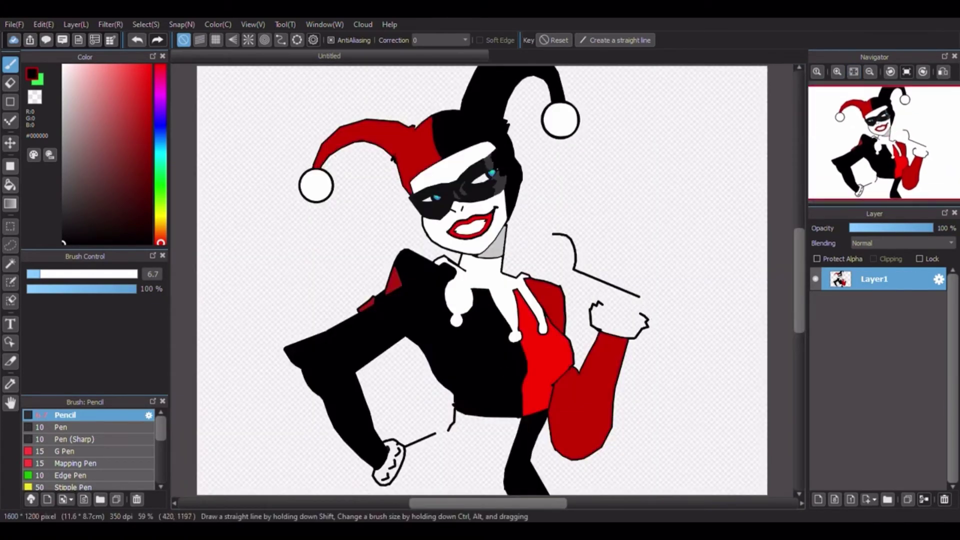
pyautogui.moveTo(547, 223); pyautogui.dragTo(573, 172)
pyautogui.scroll(5, 616, 150)
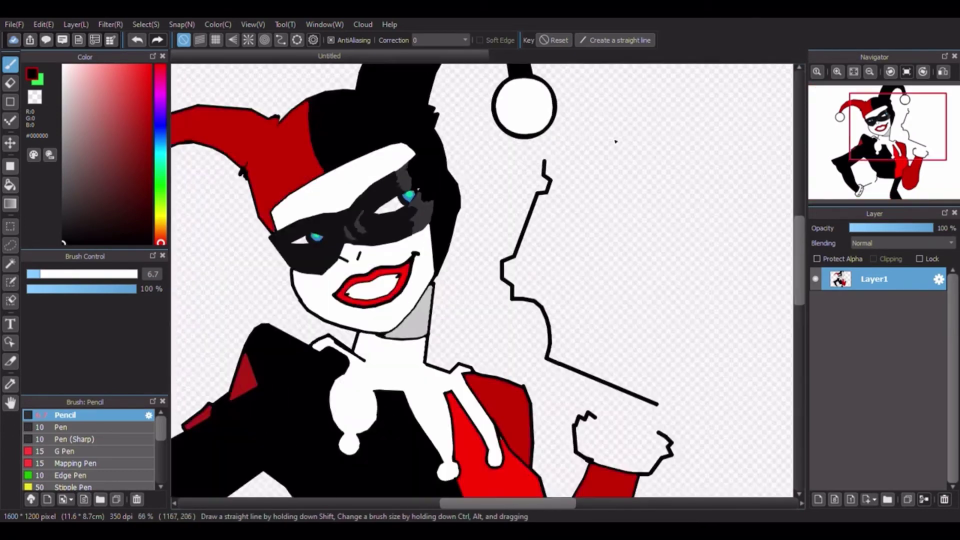
pyautogui.moveTo(344, 223)
pyautogui.mouseDown()
pyautogui.moveTo(430, 197)
pyautogui.moveTo(480, 197)
pyautogui.moveTo(596, 209)
pyautogui.moveTo(629, 219)
pyautogui.mouseUp()
pyautogui.scroll(-5, 468, 451)
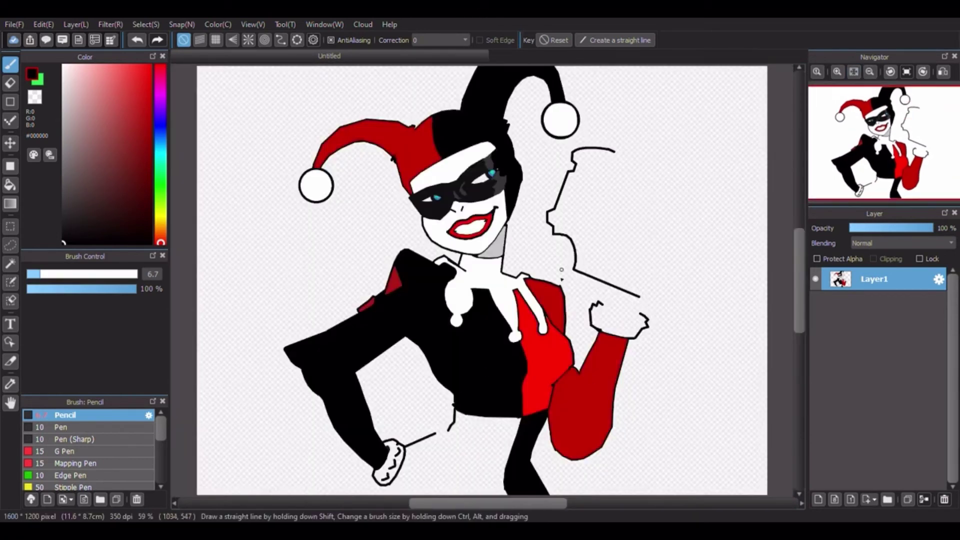
pyautogui.hotkey('ctrl', 'z')
pyautogui.hotkey('ctrl', 'z')
pyautogui.hotkey('ctrl', 'z')
# - Draw the narrow muzzle top and bring the barrel's other side down in steps to where the trigger guard starts
pyautogui.moveTo(588, 151); pyautogui.dragTo(579, 151)
pyautogui.scroll(10, 603, 158)
pyautogui.scroll(-10, 599, 144)
pyautogui.moveTo(601, 172); pyautogui.dragTo(605, 178)
pyautogui.moveTo(601, 216); pyautogui.dragTo(606, 218)
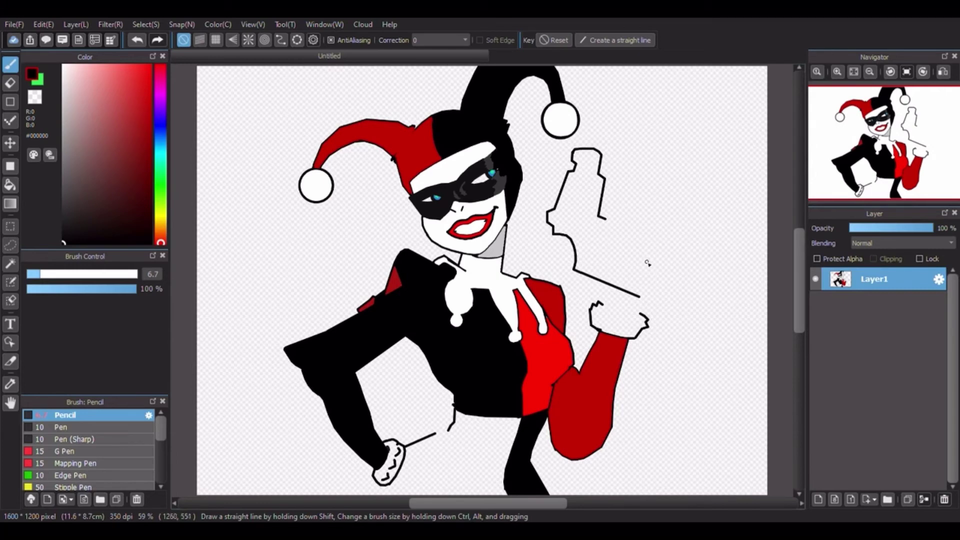
# - Draw the grip's curved end joining the straight rear line, and tidy the corner with transparent and black strokes
pyautogui.moveTo(647, 262)
pyautogui.mouseDown()
pyautogui.moveTo(648, 286)
pyautogui.moveTo(635, 297)
pyautogui.mouseUp()
pyautogui.scroll(8, 658, 293)
pyautogui.click(37, 100)
pyautogui.moveTo(440, 326)
pyautogui.mouseDown()
pyautogui.moveTo(391, 340)
pyautogui.moveTo(475, 344)
pyautogui.moveTo(451, 360)
pyautogui.moveTo(463, 300)
pyautogui.mouseUp()
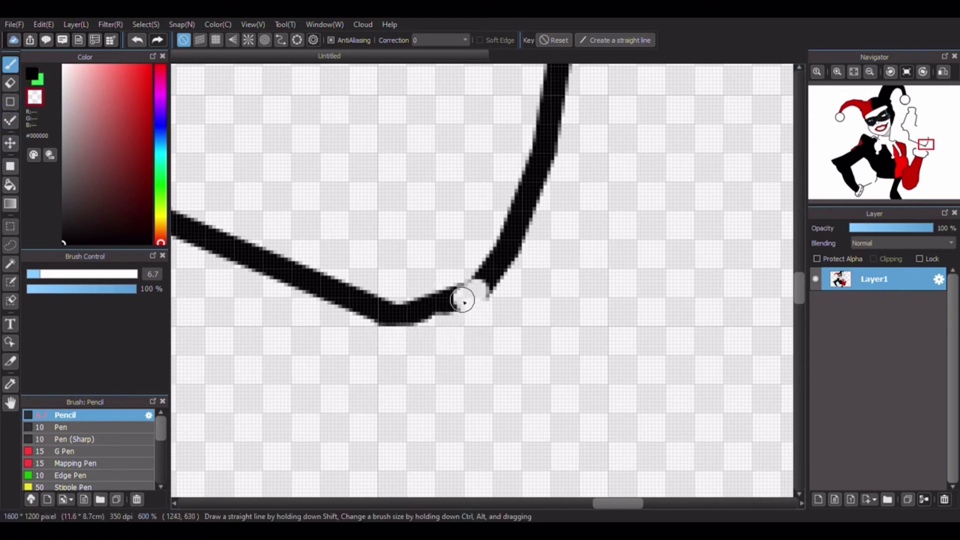
pyautogui.press('x')
pyautogui.keyDown('shift'); pyautogui.click(408, 315); pyautogui.keyUp('shift')
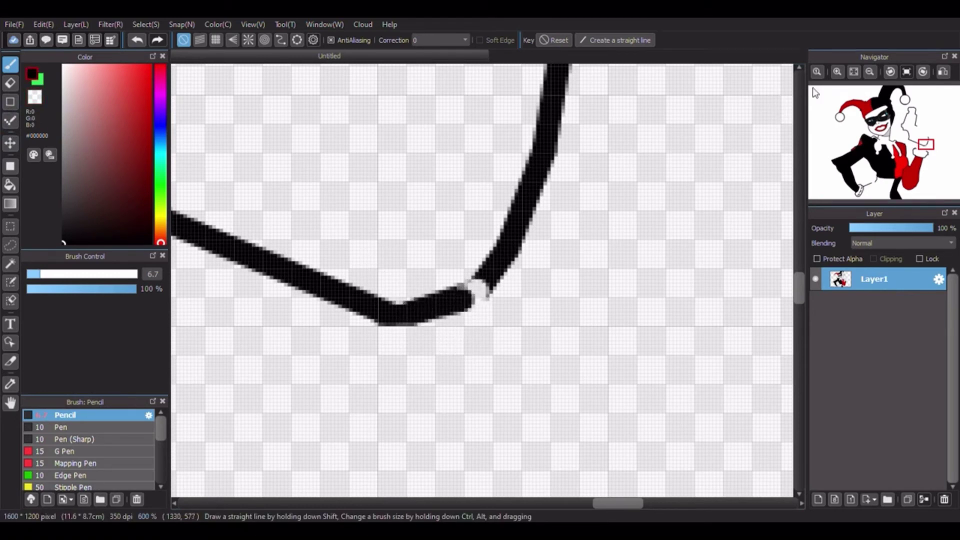
pyautogui.click(850, 72)
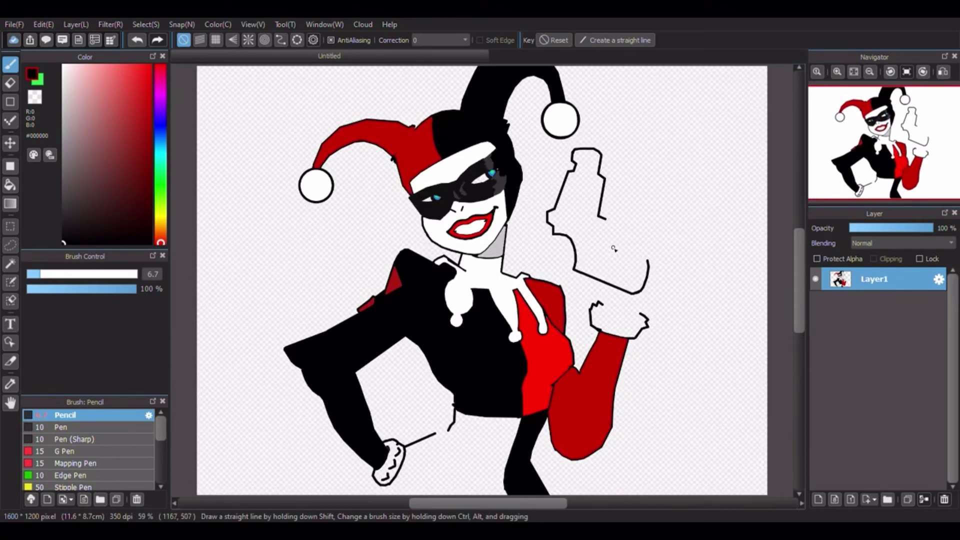
# - Close the pistol's outline with the grip's upper edge and the trigger guard's outer curve up to the barrel
pyautogui.keyDown('shift'); pyautogui.click(648, 263); pyautogui.keyUp('shift')
pyautogui.scroll(5, 618, 230)
pyautogui.moveTo(575, 208)
pyautogui.mouseDown()
pyautogui.moveTo(603, 242)
pyautogui.moveTo(610, 388)
pyautogui.moveTo(625, 408)
pyautogui.mouseUp()
pyautogui.scroll(-5, 728, 169)
# - Draw the trigger guard's D-shaped opening with straight sides and a rounded outer edge
pyautogui.scroll(5, 596, 241)
pyautogui.keyDown('shift'); pyautogui.click(515, 256); pyautogui.keyUp('shift')
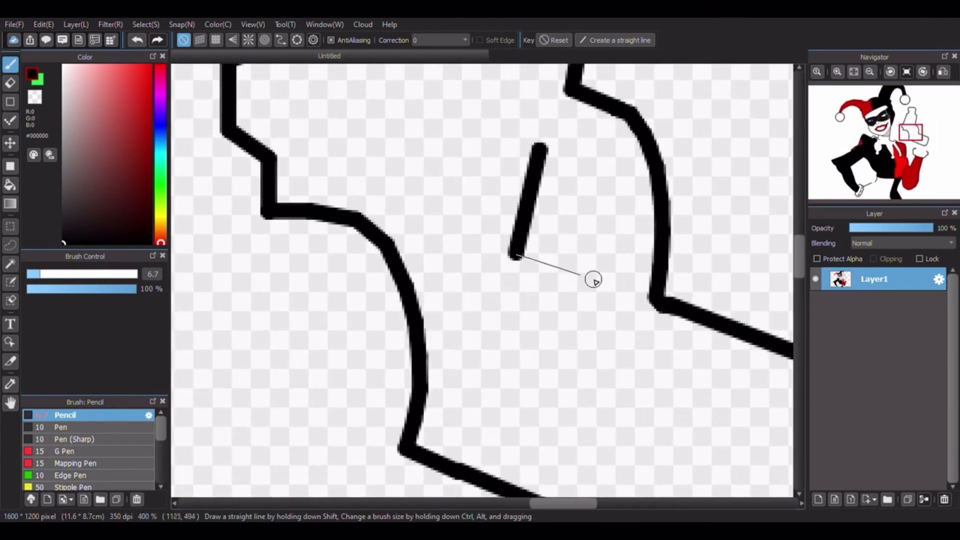
pyautogui.keyDown('shift'); pyautogui.click(600, 281); pyautogui.keyUp('shift')
pyautogui.moveTo(607, 229)
pyautogui.mouseDown()
pyautogui.moveTo(612, 197)
pyautogui.moveTo(598, 163)
pyautogui.moveTo(572, 145)
pyautogui.mouseUp()
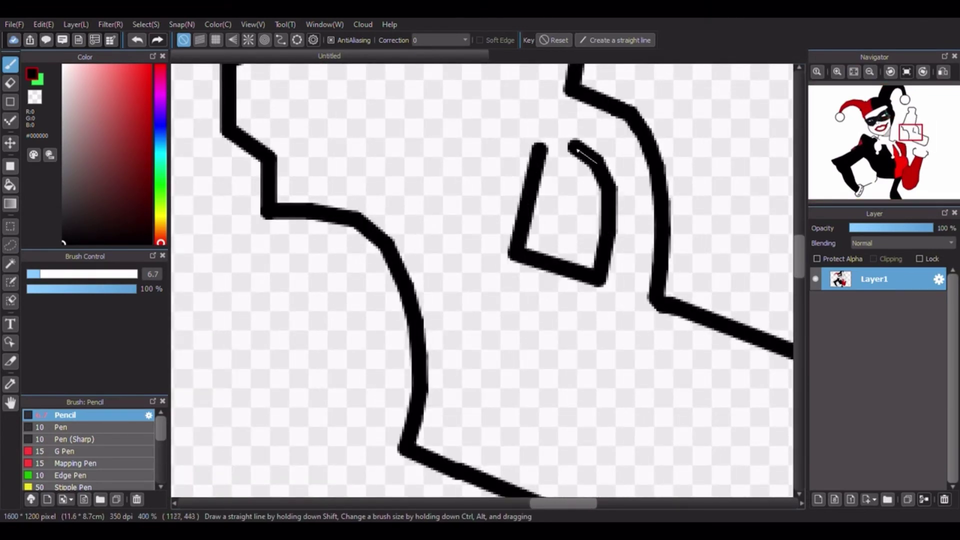
pyautogui.keyDown('shift'); pyautogui.click(545, 134); pyautogui.keyUp('shift')
pyautogui.keyDown('shift'); pyautogui.click(541, 150); pyautogui.keyUp('shift')
pyautogui.click(855, 73)
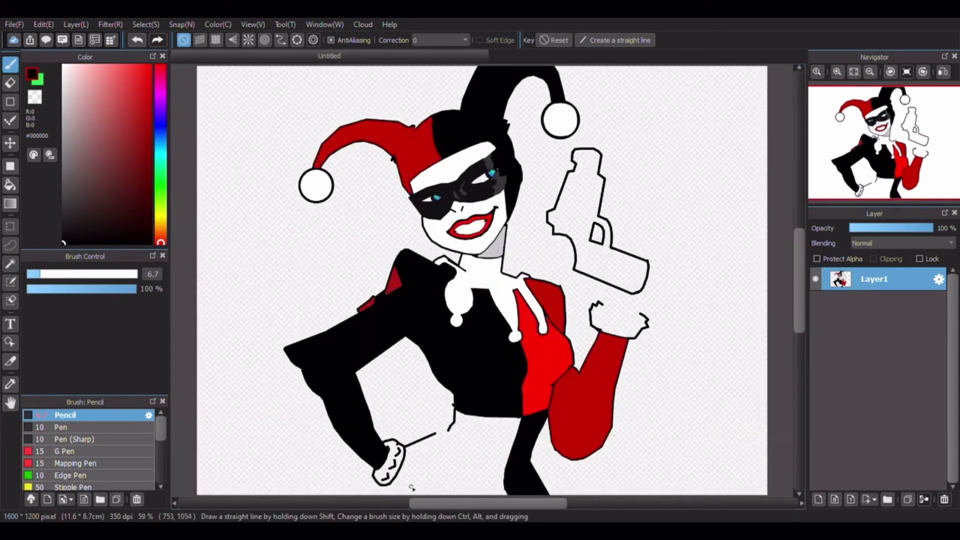
# - Draw the trigger as a small angled shape inside the guard opening
pyautogui.scroll(5, 603, 239)
pyautogui.click(589, 170)
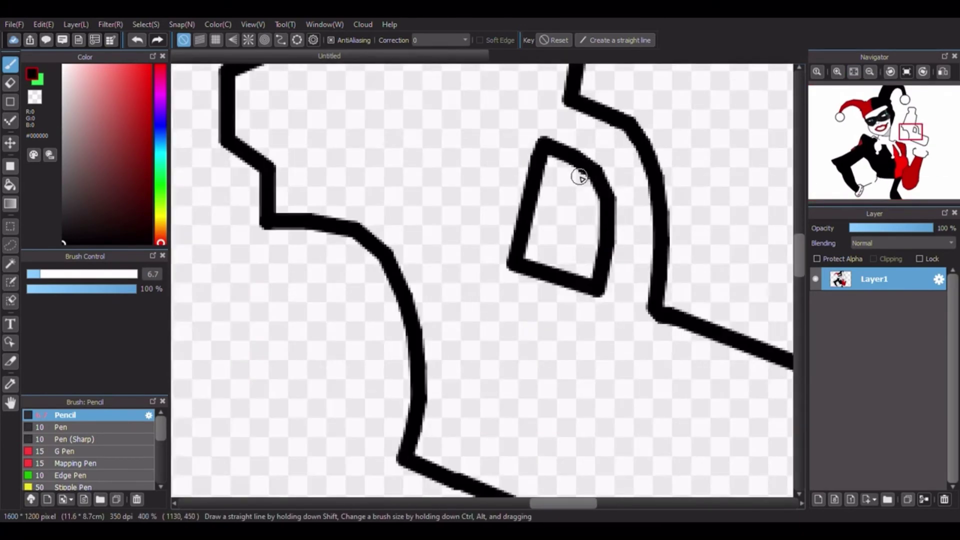
pyautogui.keyDown('shift'); pyautogui.click(570, 193); pyautogui.keyUp('shift')
pyautogui.keyDown('shift'); pyautogui.click(608, 207); pyautogui.keyUp('shift')
pyautogui.click(854, 73)
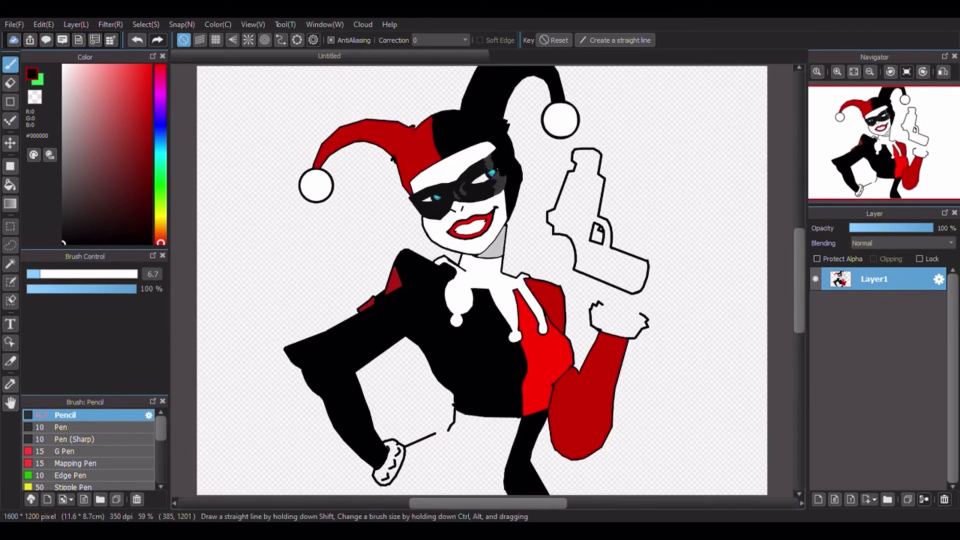
# - Draw an oval bore at the pistol's muzzle and paint its lower part solid black
pyautogui.scroll(7, 584, 138)
pyautogui.moveTo(443, 210)
pyautogui.mouseDown()
pyautogui.moveTo(525, 202)
pyautogui.moveTo(598, 213)
pyautogui.moveTo(644, 242)
pyautogui.moveTo(658, 286)
pyautogui.moveTo(629, 317)
pyautogui.moveTo(551, 334)
pyautogui.moveTo(460, 330)
pyautogui.moveTo(394, 272)
pyautogui.moveTo(428, 216)
pyautogui.moveTo(412, 294)
pyautogui.moveTo(466, 277)
pyautogui.moveTo(551, 272)
pyautogui.moveTo(608, 289)
pyautogui.moveTo(590, 316)
pyautogui.moveTo(441, 319)
pyautogui.moveTo(591, 295)
pyautogui.mouseUp()
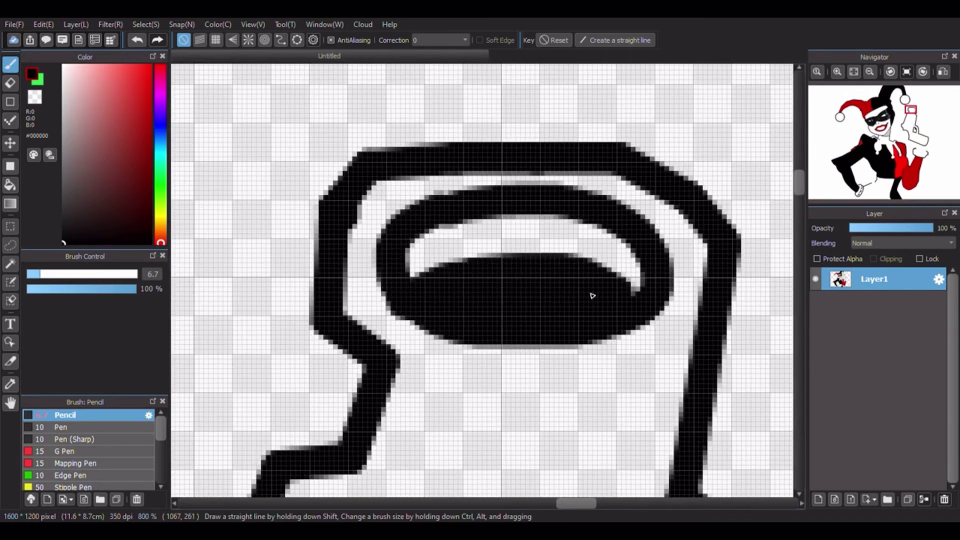
pyautogui.click(855, 73)
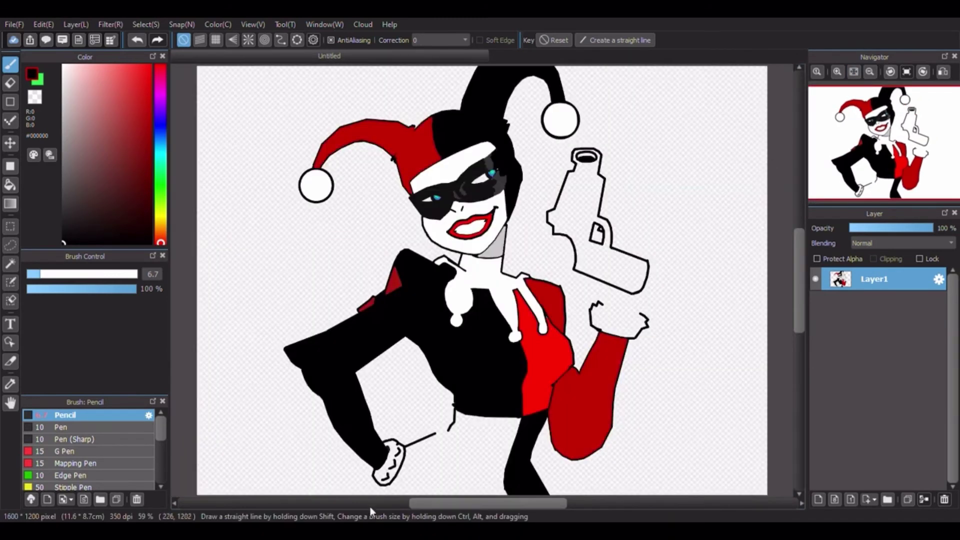
# - Bridge the notch beside the muzzle with a straight black line and erase the old indented outline
pyautogui.scroll(7, 569, 170)
pyautogui.moveTo(573, 178); pyautogui.dragTo(538, 294)
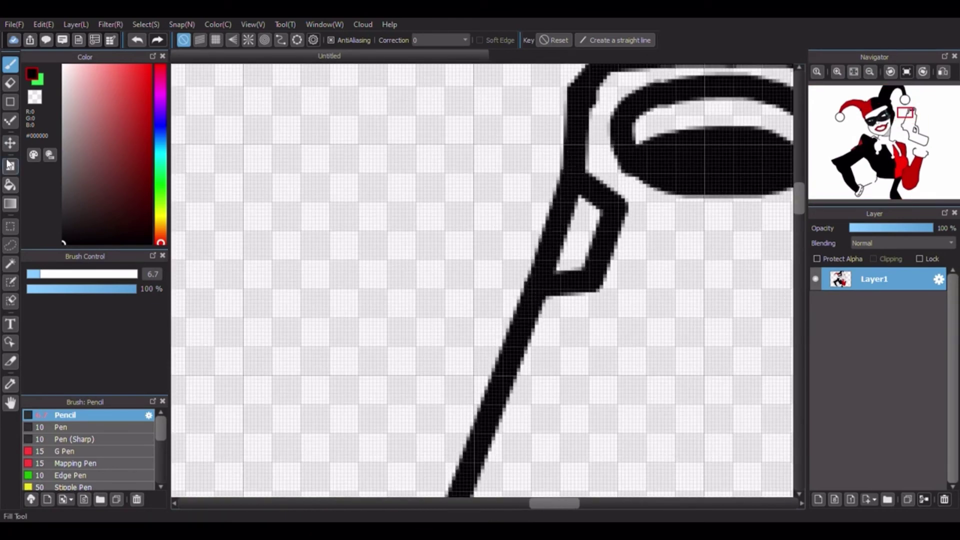
pyautogui.hotkey('ctrl', 'z')
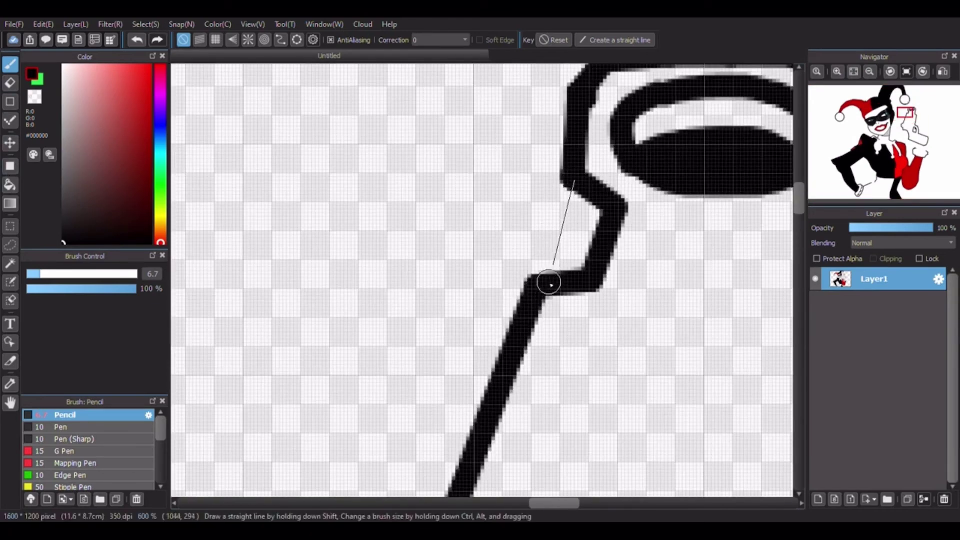
pyautogui.moveTo(549, 283)
pyautogui.mouseDown()
pyautogui.moveTo(607, 173)
pyautogui.moveTo(618, 231)
pyautogui.moveTo(598, 242)
pyautogui.moveTo(603, 217)
pyautogui.mouseUp()
pyautogui.click(36, 97)
pyautogui.keyDown('shift'); pyautogui.click(600, 172); pyautogui.keyUp('shift')
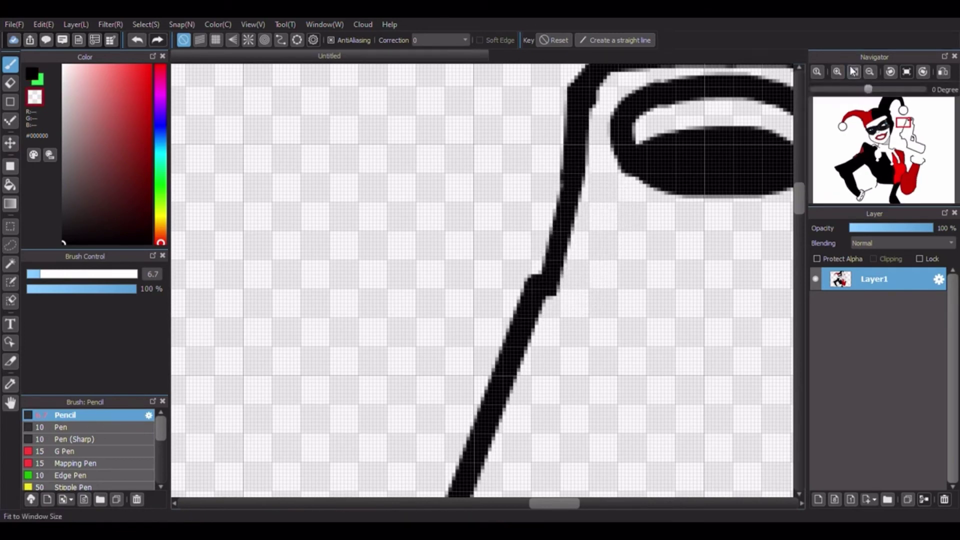
pyautogui.click(854, 71)
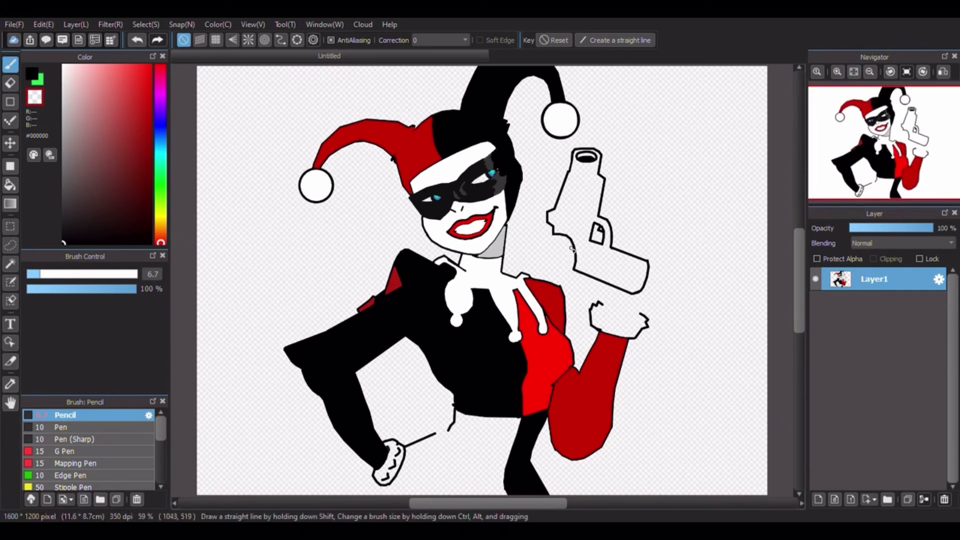
# - Draw the pistol's pointed hammer in black on the curved back above the grip
pyautogui.click(32, 74)
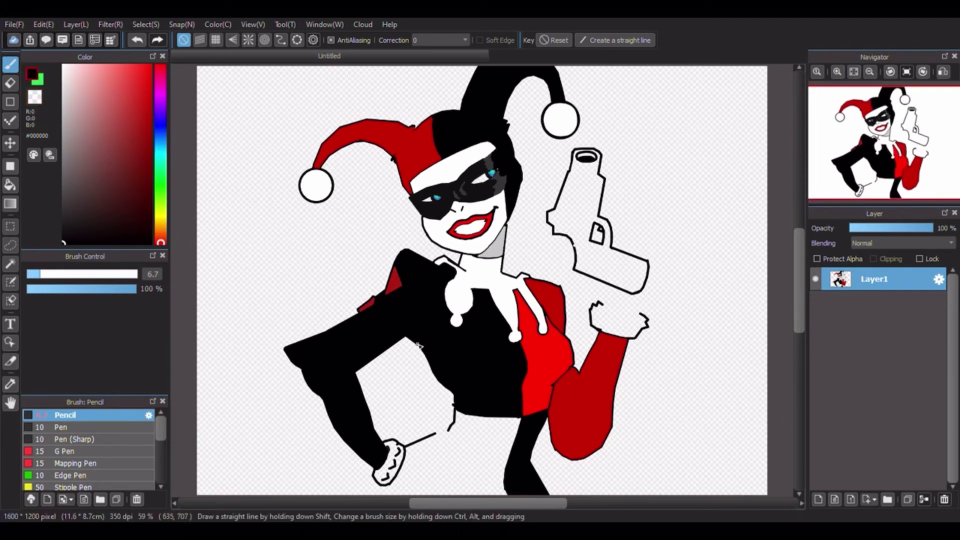
pyautogui.scroll(4, 558, 252)
pyautogui.moveTo(605, 230)
pyautogui.mouseDown()
pyautogui.moveTo(567, 256)
pyautogui.moveTo(546, 251)
pyautogui.moveTo(569, 290)
pyautogui.moveTo(608, 257)
pyautogui.mouseUp()
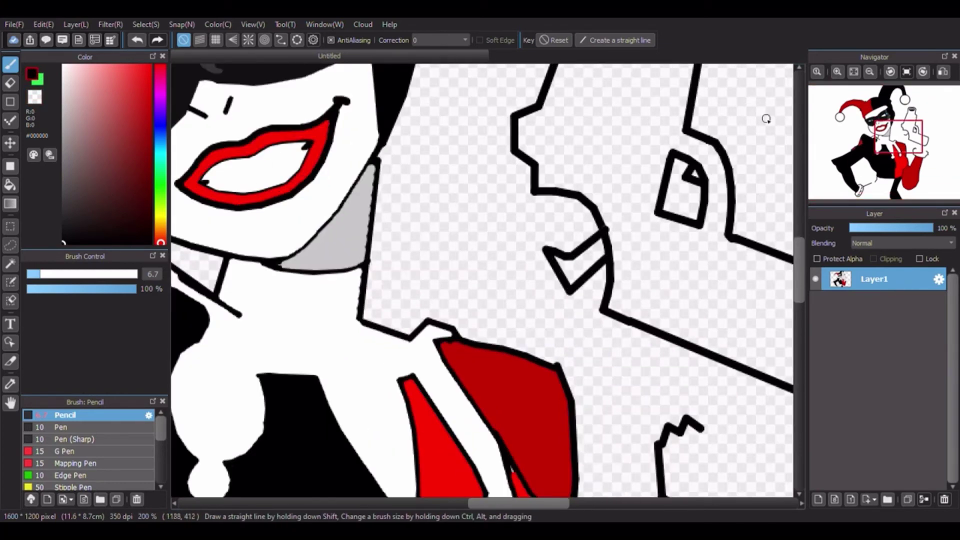
pyautogui.click(854, 72)
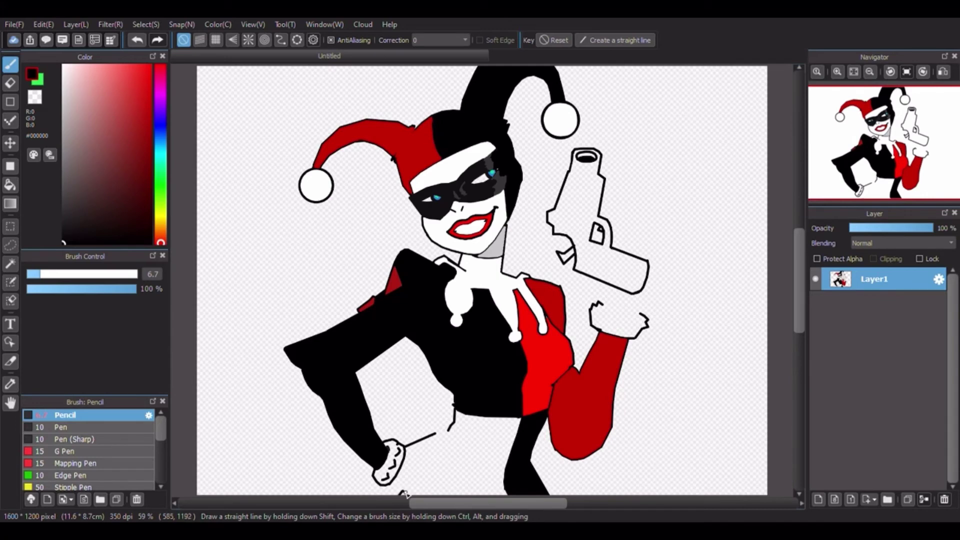
# - Draw the curved black lower outline of the hip arm's forearm from beneath the scalloped cuff
pyautogui.scroll(-1, 409, 492)
pyautogui.scroll(5, 409, 492)
pyautogui.scroll(-1, 423, 405)
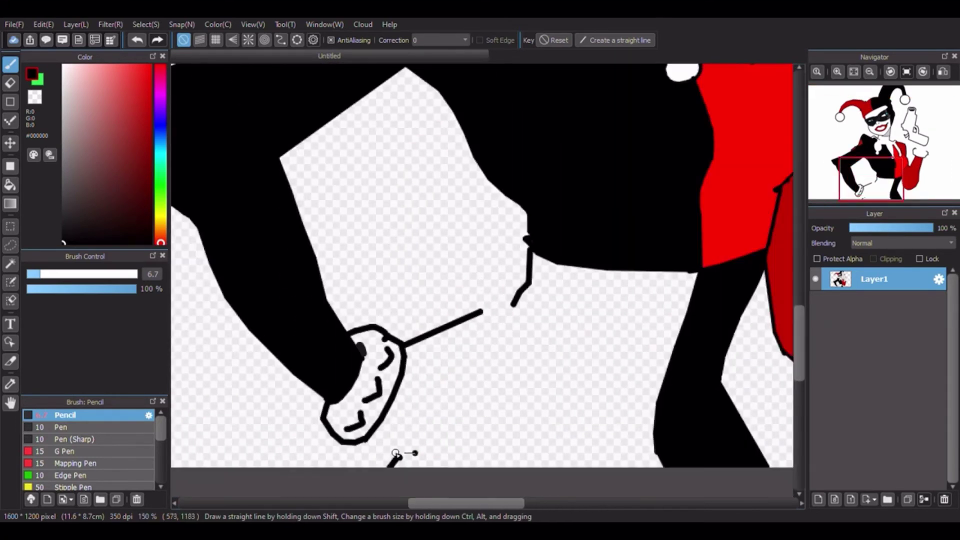
pyautogui.scroll(-5, 790, 158)
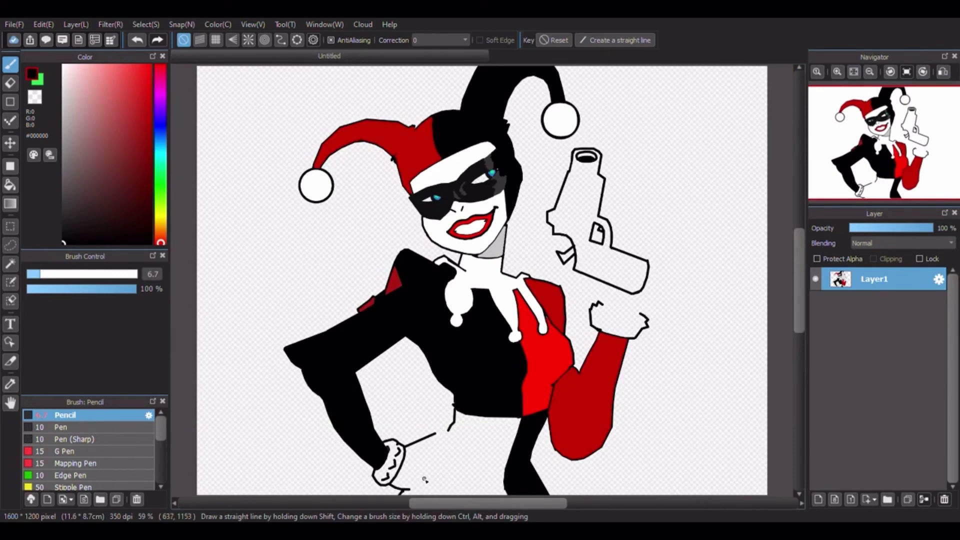
pyautogui.scroll(4, 421, 483)
pyautogui.scroll(-1, 425, 480)
pyautogui.scroll(1, 428, 498)
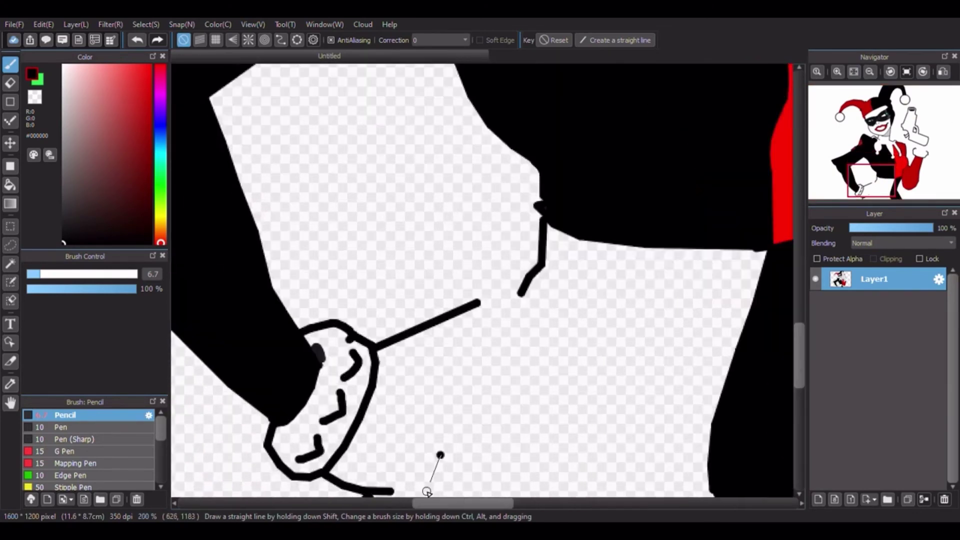
pyautogui.moveTo(796, 347); pyautogui.dragTo(795, 381)
pyautogui.scroll(2, 440, 307)
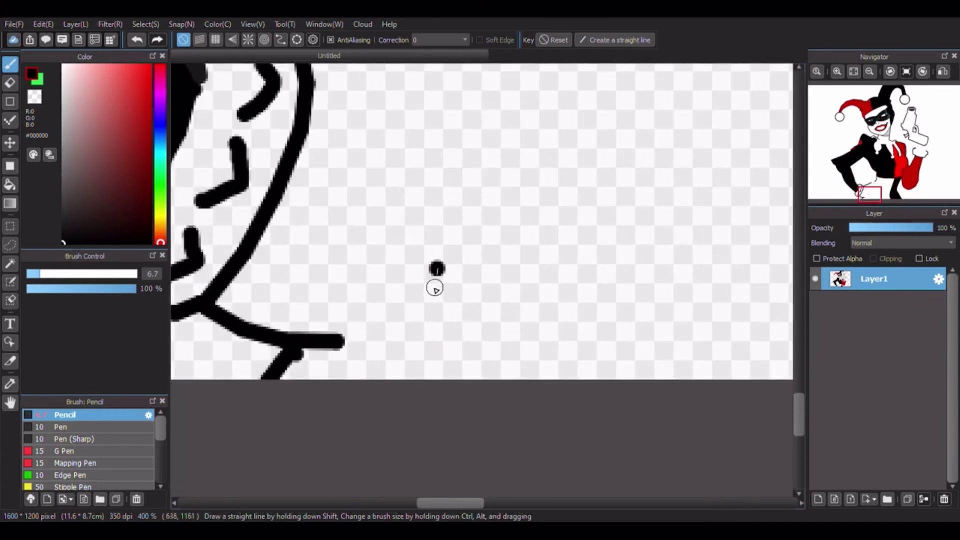
pyautogui.moveTo(418, 289)
pyautogui.mouseDown()
pyautogui.moveTo(373, 329)
pyautogui.moveTo(336, 341)
pyautogui.mouseUp()
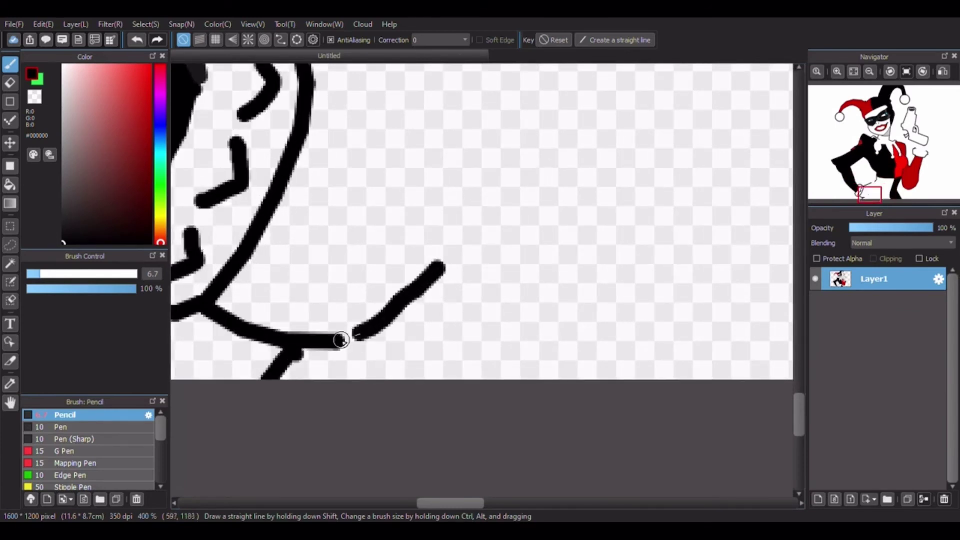
pyautogui.click(854, 72)
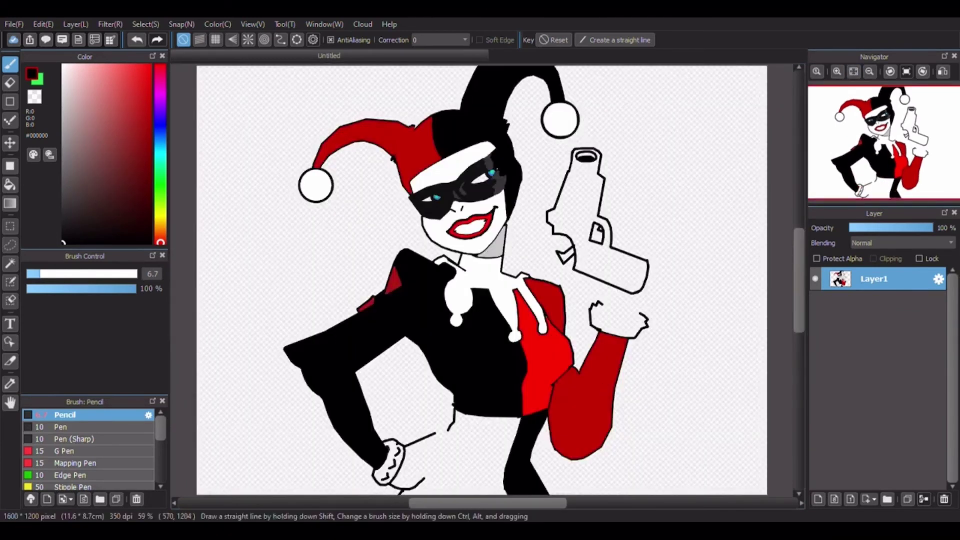
# - Close the forearm section beyond the hip cuff with a straight black line and fill it with the raised sleeve's dark red
pyautogui.click(435, 434)
pyautogui.keyDown('shift'); pyautogui.click(426, 479); pyautogui.keyUp('shift')
pyautogui.rightClick(596, 399)
pyautogui.click(10, 185)
pyautogui.click(413, 469)
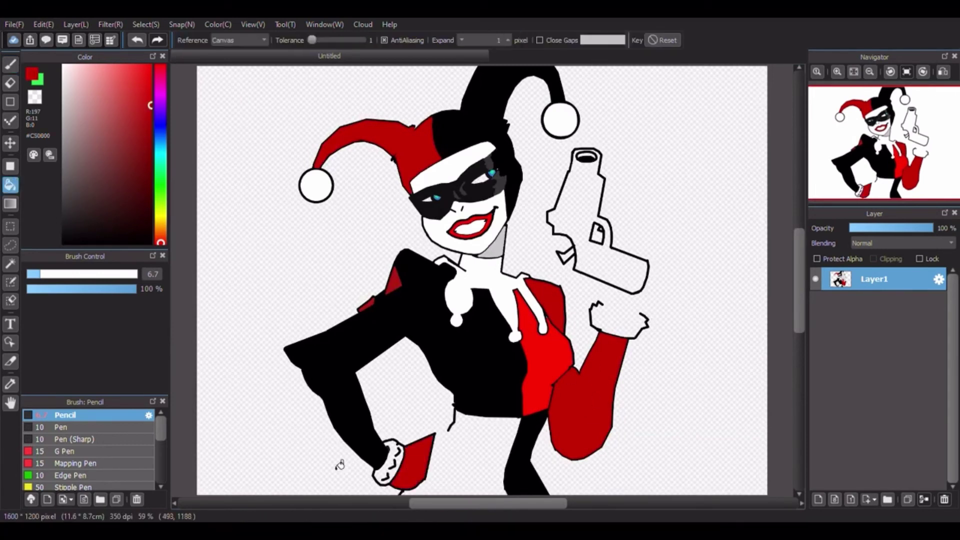
# - Join the upper corner of the dark red forearm section to the waist outline with a short black line
pyautogui.click(8, 70)
pyautogui.moveTo(89, 157); pyautogui.dragTo(10, 317)
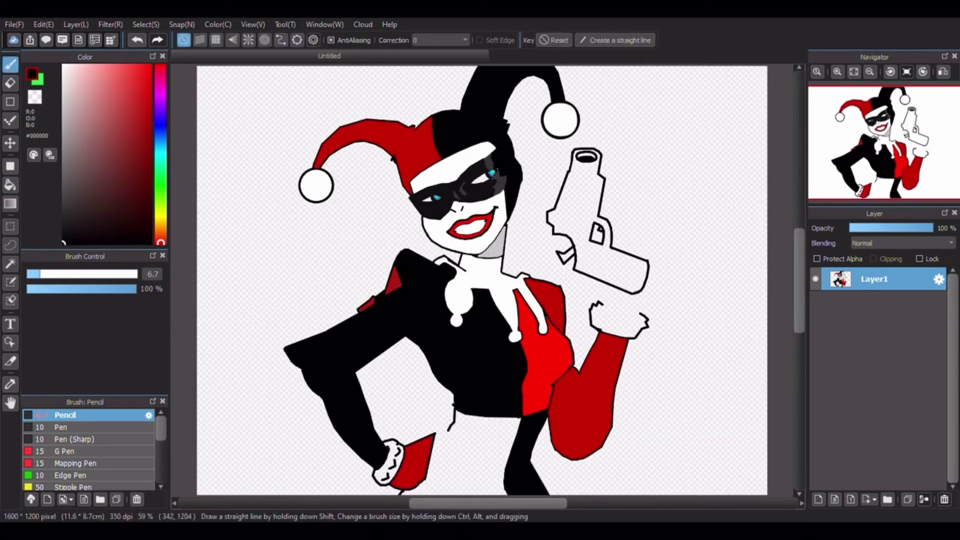
pyautogui.scroll(3, 425, 469)
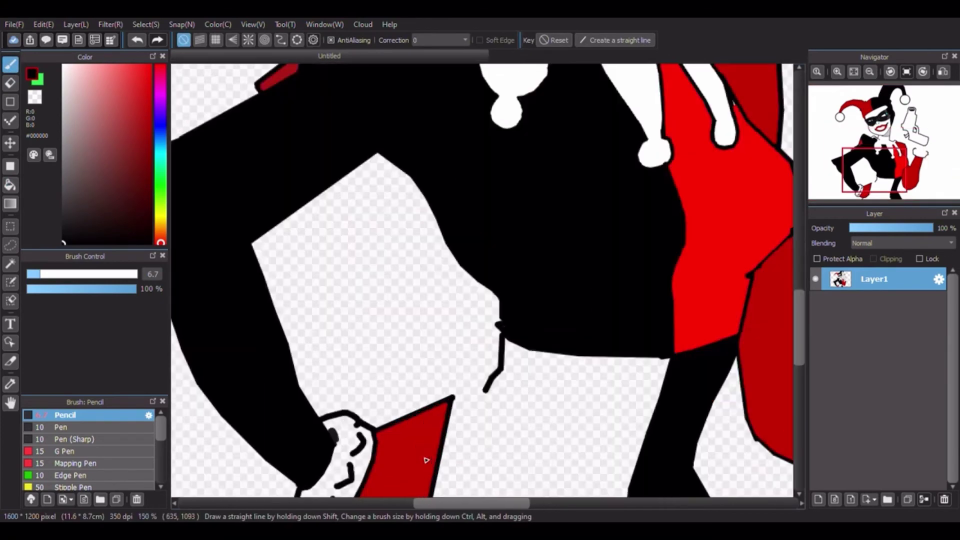
pyautogui.scroll(-2, 419, 443)
pyautogui.click(854, 72)
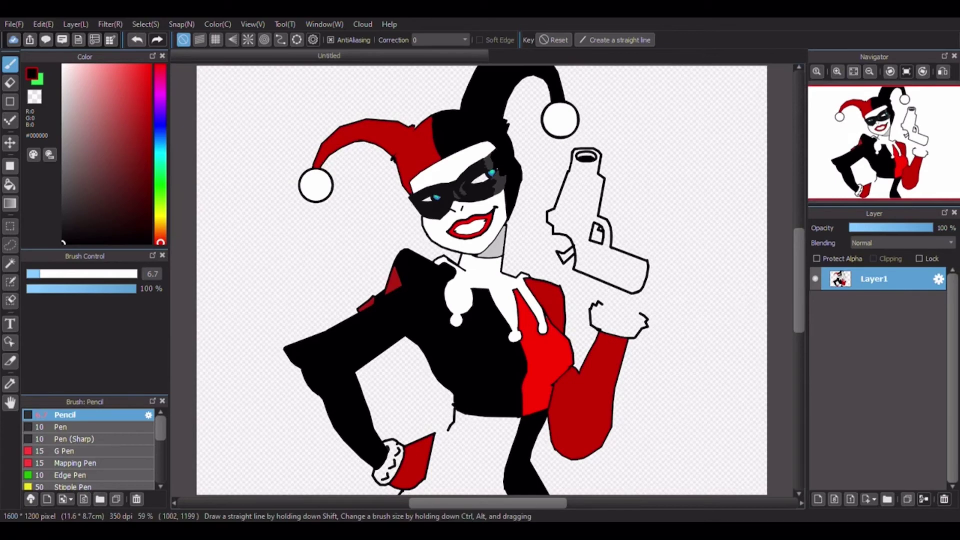
pyautogui.scroll(4, 433, 437)
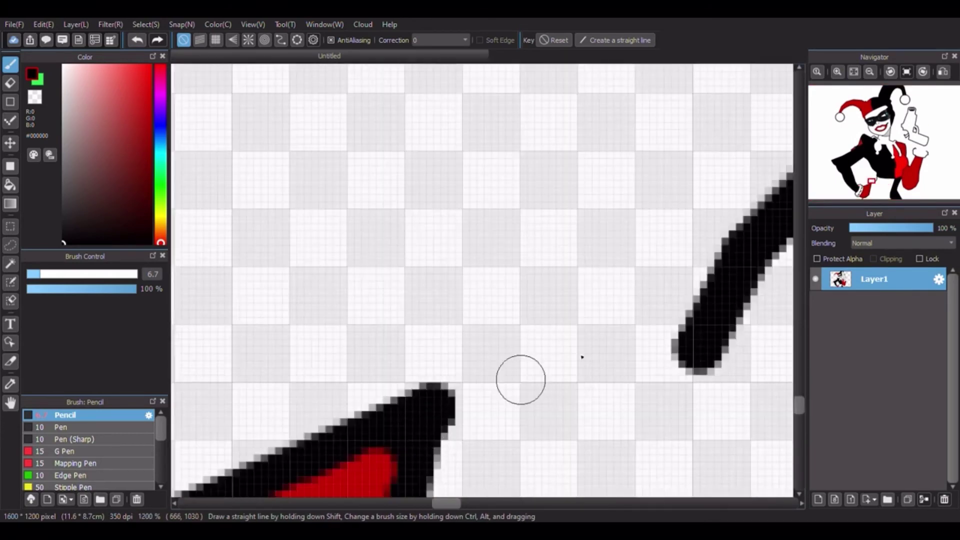
pyautogui.click(853, 72)
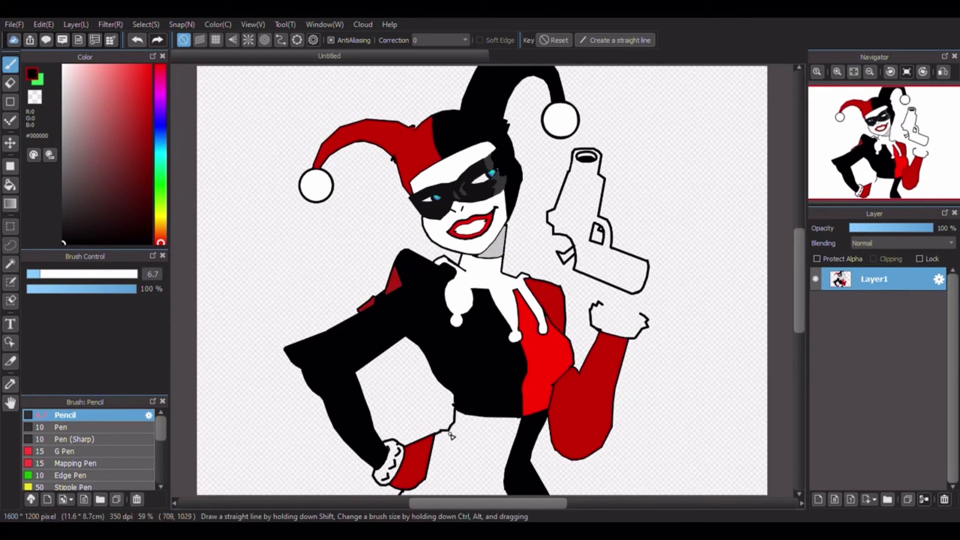
# - Draw the hip hand's top finger in black, with a bent upper edge, a short tip and a straight lower edge
pyautogui.moveTo(449, 430)
pyautogui.mouseDown()
pyautogui.moveTo(492, 459)
pyautogui.moveTo(481, 461)
pyautogui.mouseUp()
pyautogui.scroll(5, 492, 460)
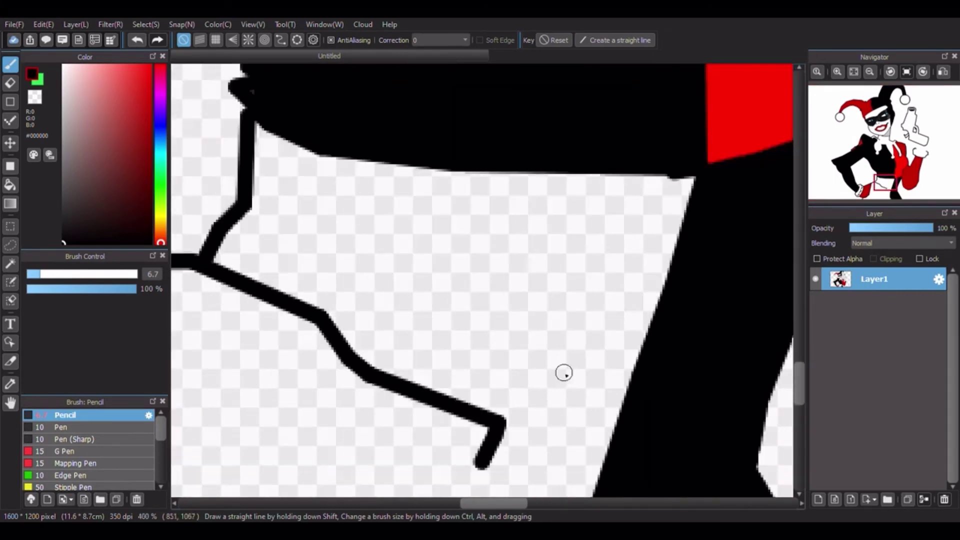
pyautogui.click(855, 72)
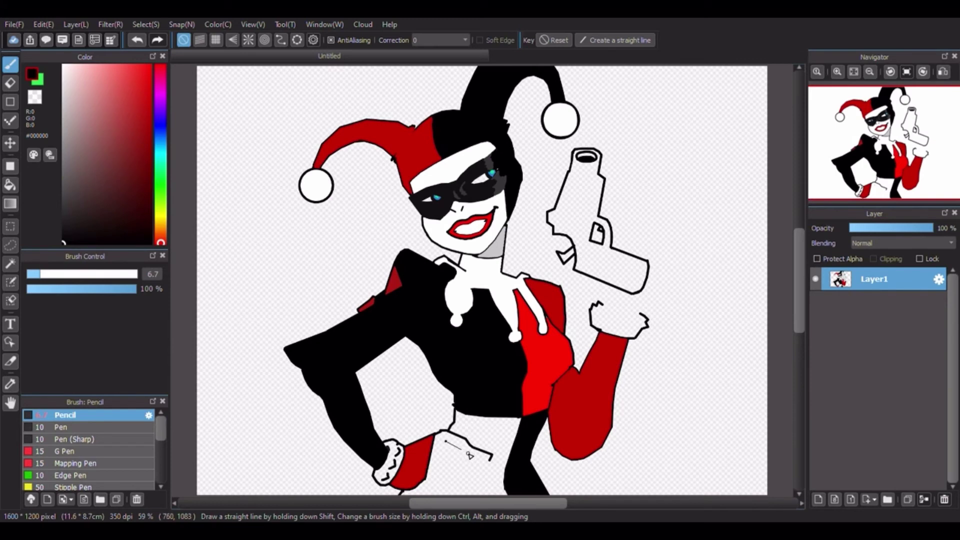
pyautogui.moveTo(477, 463); pyautogui.dragTo(490, 462)
pyautogui.hotkey('ctrl', 'z')
# - Draw the second finger's pointed tip with its lower edge running back toward the wrist
pyautogui.scroll(5, 507, 464)
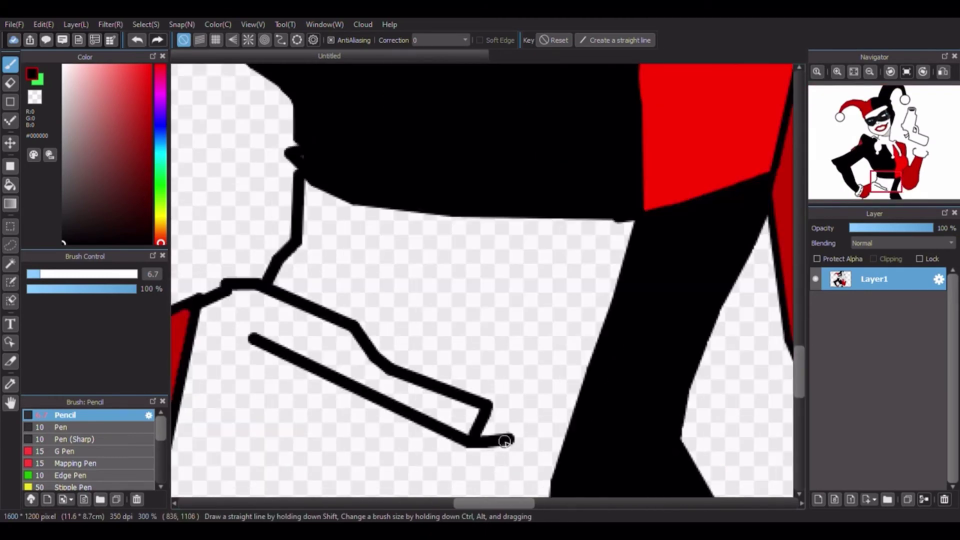
pyautogui.scroll(-5, 598, 392)
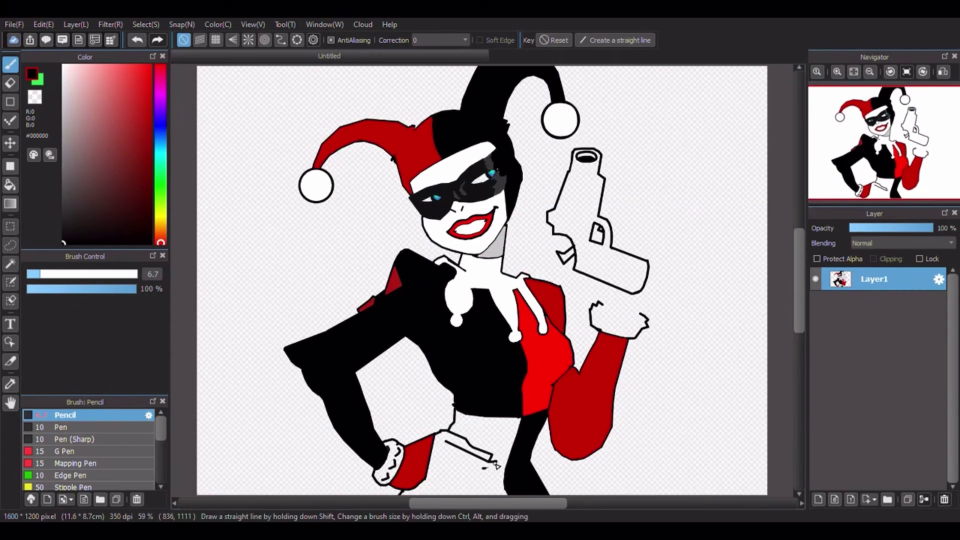
pyautogui.scroll(5, 497, 466)
pyautogui.moveTo(497, 429); pyautogui.dragTo(506, 411)
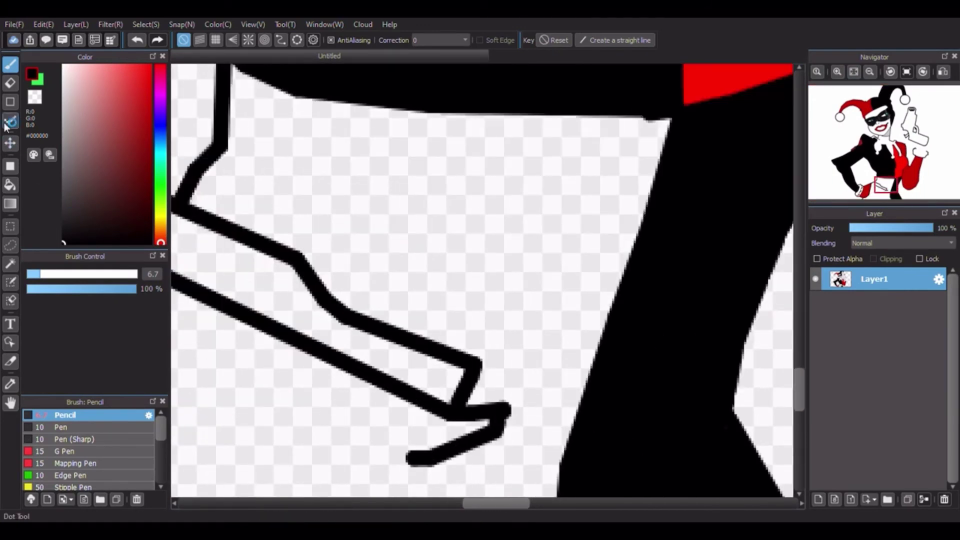
# - Thicken the second fingertip's corner, outline the remaining fingers in black and close the hand's lower edge to the forearm
pyautogui.scroll(5, 526, 448)
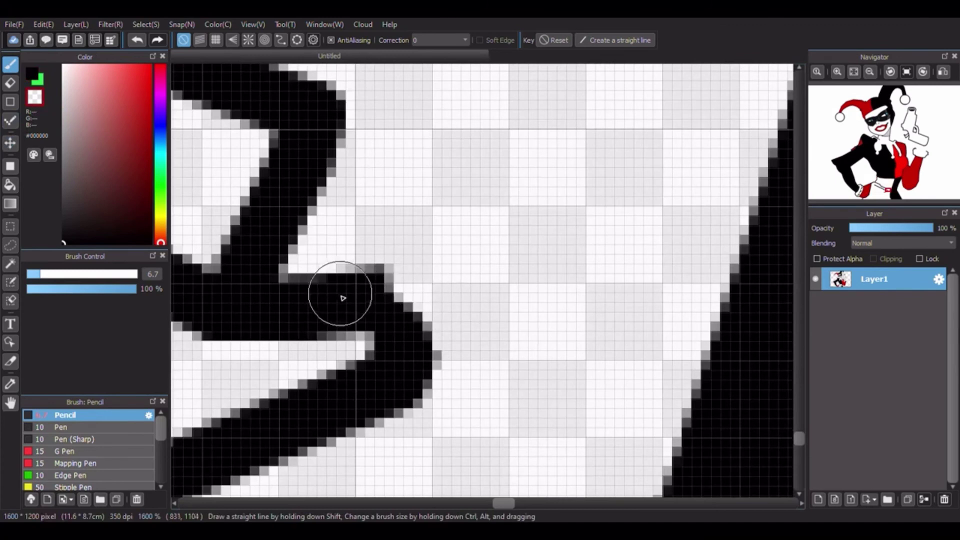
pyautogui.click(33, 74)
pyautogui.moveTo(304, 307)
pyautogui.mouseDown()
pyautogui.moveTo(342, 308)
pyautogui.moveTo(390, 325)
pyautogui.mouseUp()
pyautogui.click(854, 71)
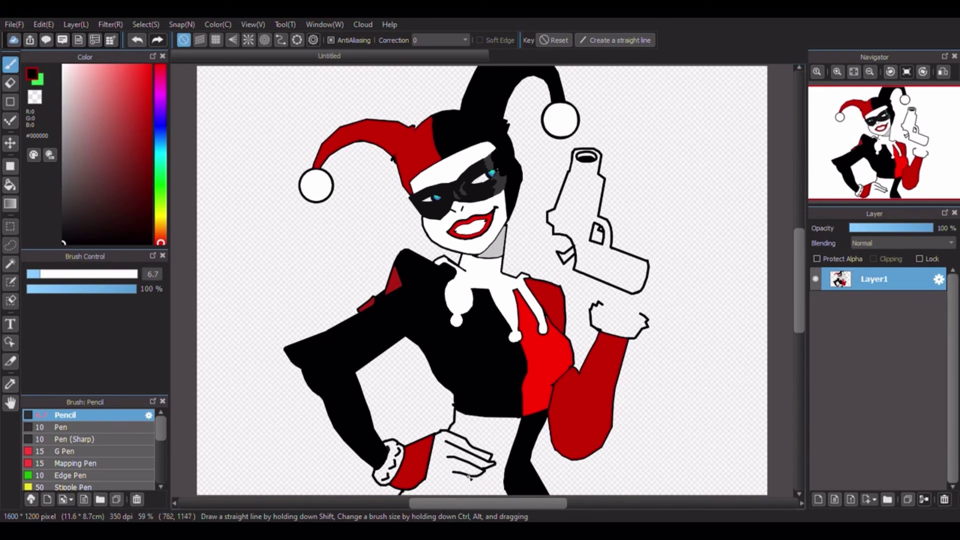
pyautogui.moveTo(427, 479); pyautogui.dragTo(436, 479)
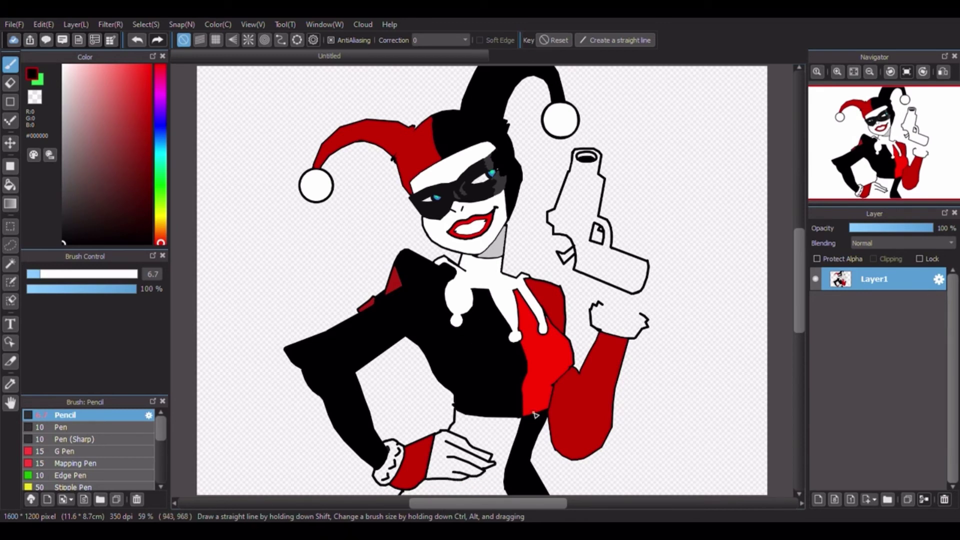
# - Fill the empty waist and hip area around the hand with the bright red of the chest panel
pyautogui.rightClick(536, 370)
pyautogui.click(10, 185)
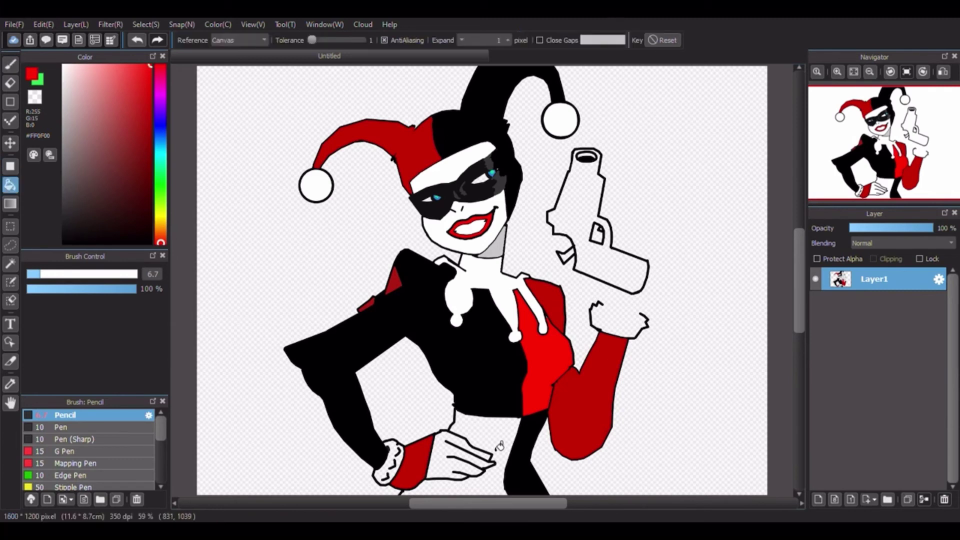
pyautogui.click(499, 442)
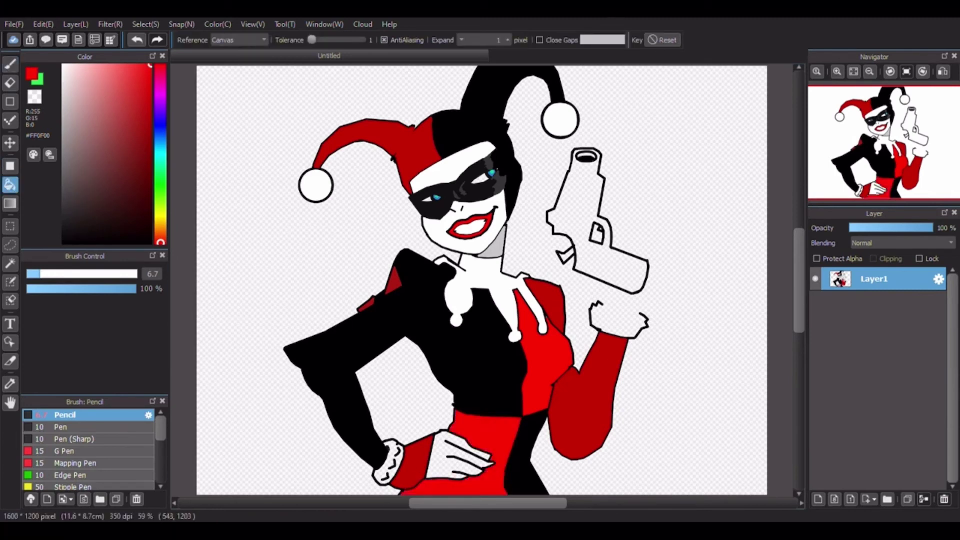
# - Pick a light orange tan skin colour and fill the hand on the hip with it
pyautogui.moveTo(161, 243); pyautogui.dragTo(162, 229)
pyautogui.moveTo(150, 69); pyautogui.dragTo(119, 67)
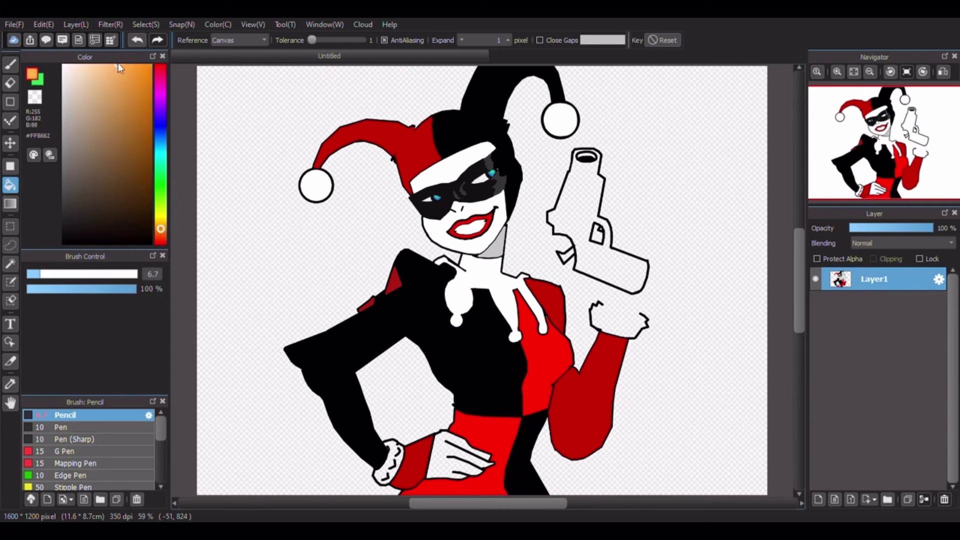
pyautogui.click(450, 458)
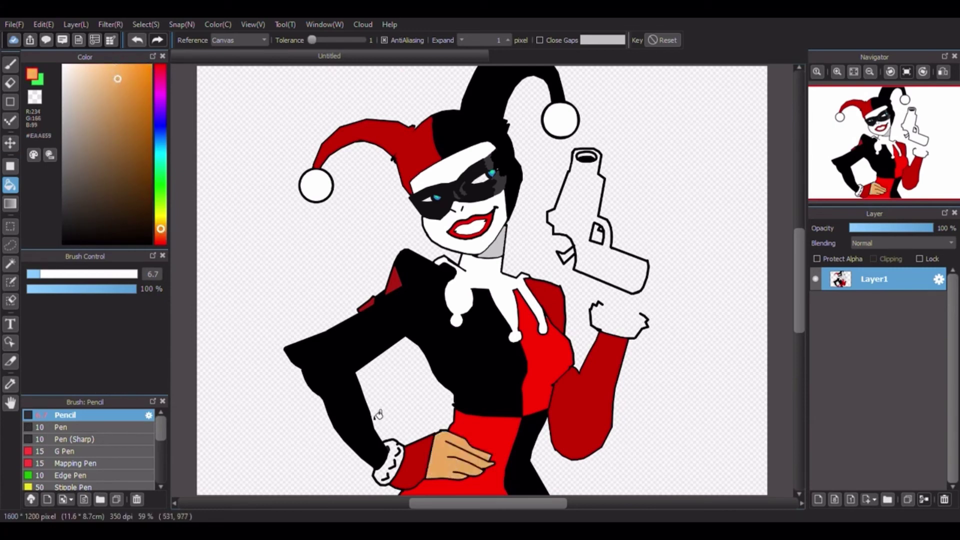
# - Thicken the hand's lower edge and the wrist line along the dark red forearm with black strokes
pyautogui.click(10, 64)
pyautogui.moveTo(91, 140); pyautogui.dragTo(63, 243)
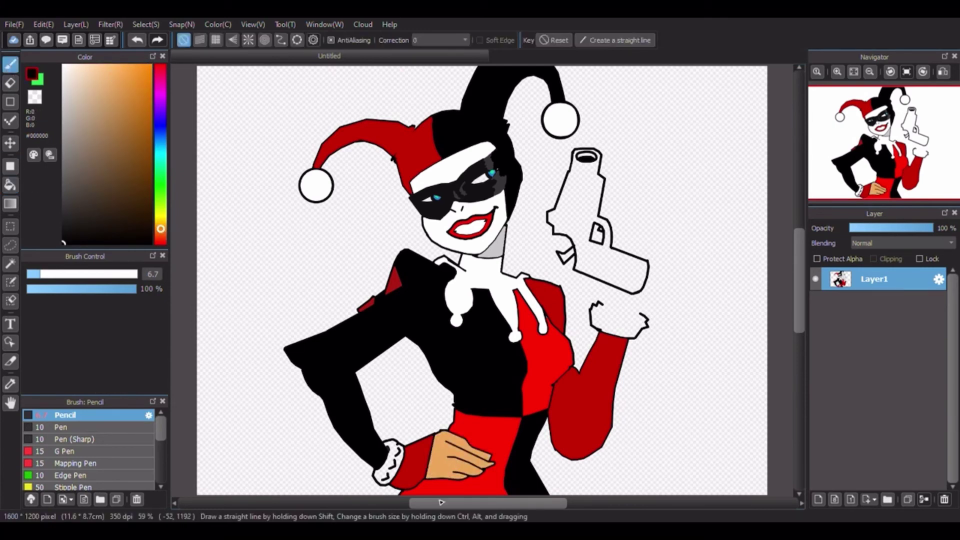
pyautogui.scroll(5, 428, 476)
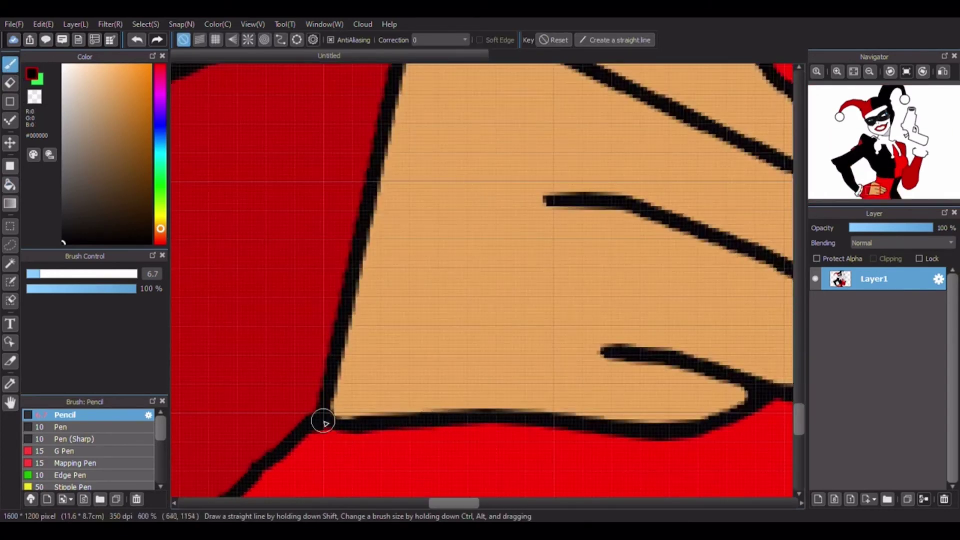
pyautogui.moveTo(323, 423)
pyautogui.mouseDown()
pyautogui.moveTo(361, 429)
pyautogui.moveTo(461, 407)
pyautogui.moveTo(553, 409)
pyautogui.moveTo(619, 426)
pyautogui.mouseUp()
pyautogui.scroll(-1, 335, 448)
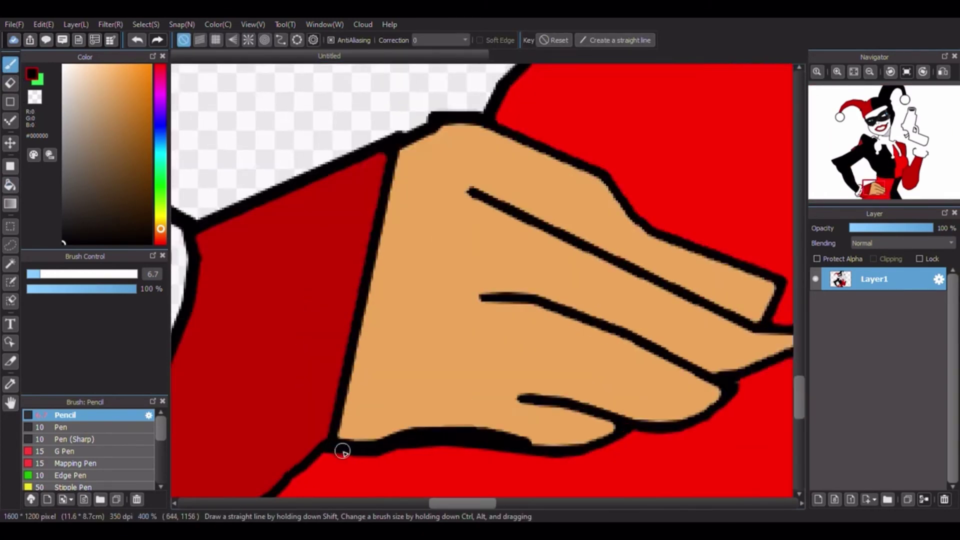
pyautogui.scroll(1, 343, 451)
pyautogui.moveTo(343, 450)
pyautogui.mouseDown()
pyautogui.moveTo(350, 330)
pyautogui.moveTo(373, 279)
pyautogui.mouseUp()
pyautogui.scroll(-2, 377, 388)
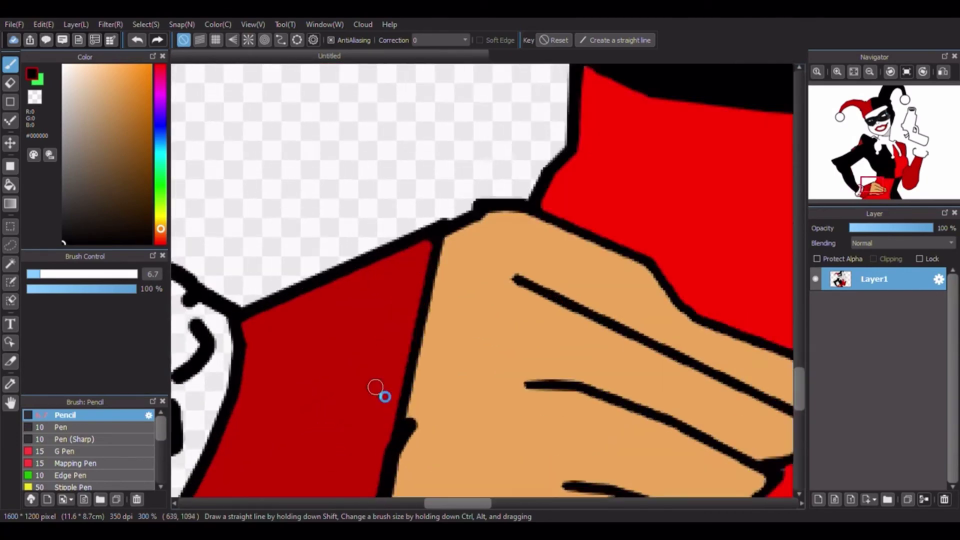
pyautogui.scroll(2, 376, 388)
pyautogui.moveTo(429, 460)
pyautogui.mouseDown()
pyautogui.moveTo(425, 419)
pyautogui.moveTo(435, 343)
pyautogui.moveTo(460, 314)
pyautogui.moveTo(452, 235)
pyautogui.moveTo(478, 152)
pyautogui.mouseUp()
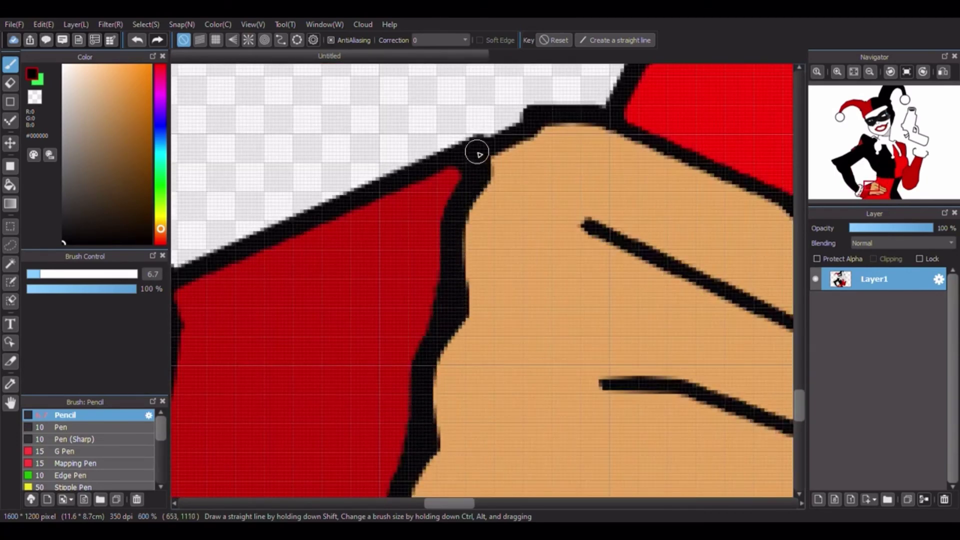
# - Thicken the lowest finger line in black and trim its underside with the hand's tan colour
pyautogui.scroll(-3, 523, 429)
pyautogui.scroll(2, 437, 398)
pyautogui.moveTo(437, 398)
pyautogui.mouseDown()
pyautogui.moveTo(538, 403)
pyautogui.moveTo(563, 379)
pyautogui.moveTo(473, 336)
pyautogui.moveTo(402, 335)
pyautogui.mouseUp()
pyautogui.keyDown('alt'); pyautogui.click(484, 380); pyautogui.keyUp('alt')
pyautogui.moveTo(453, 356)
pyautogui.mouseDown()
pyautogui.moveTo(493, 359)
pyautogui.moveTo(529, 382)
pyautogui.mouseUp()
pyautogui.keyDown('alt'); pyautogui.click(176, 165); pyautogui.keyUp('alt')
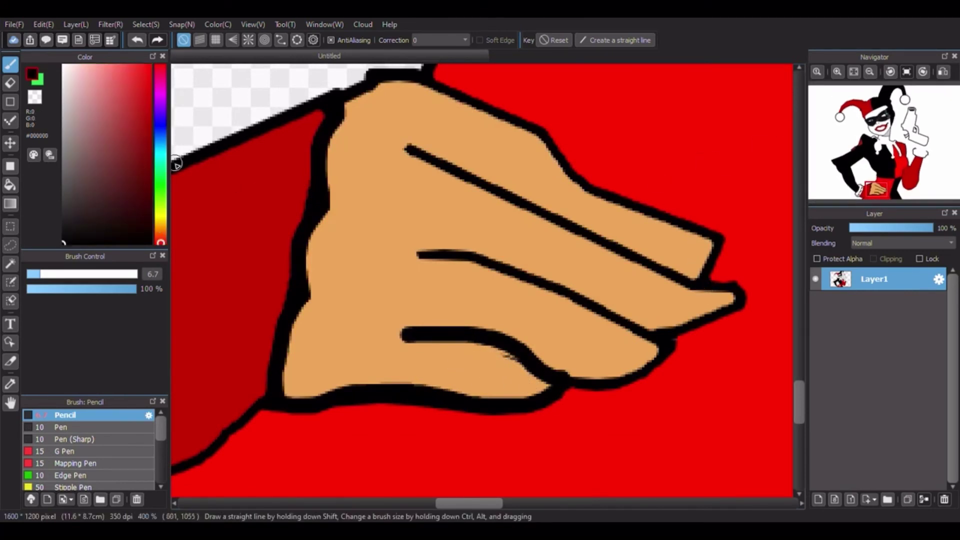
# - Reduce the brush size to 2.3 and draw a short thin black joint mark near each fingertip
pyautogui.click(30, 274)
pyautogui.moveTo(502, 361); pyautogui.dragTo(485, 382)
pyautogui.moveTo(607, 336); pyautogui.dragTo(579, 356)
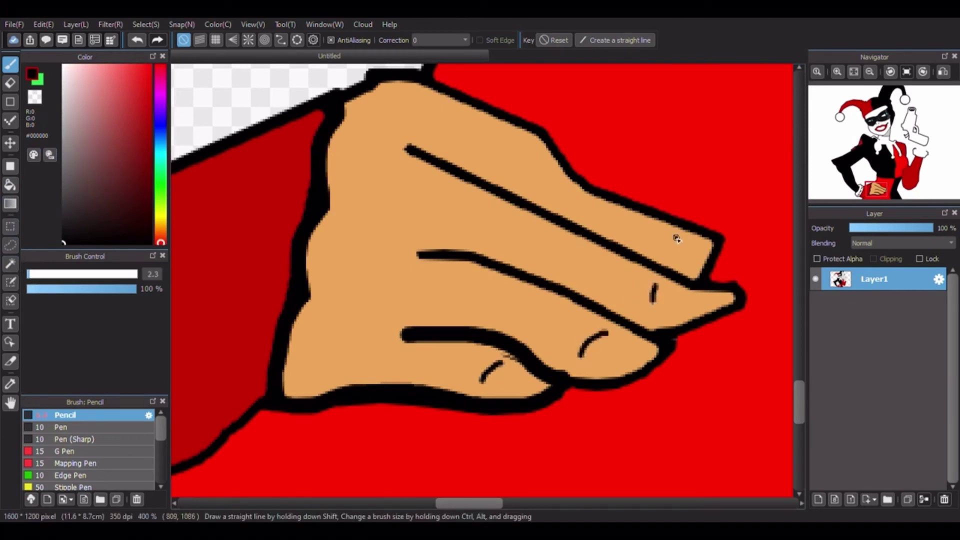
pyautogui.moveTo(676, 239); pyautogui.dragTo(668, 255)
pyautogui.click(854, 72)
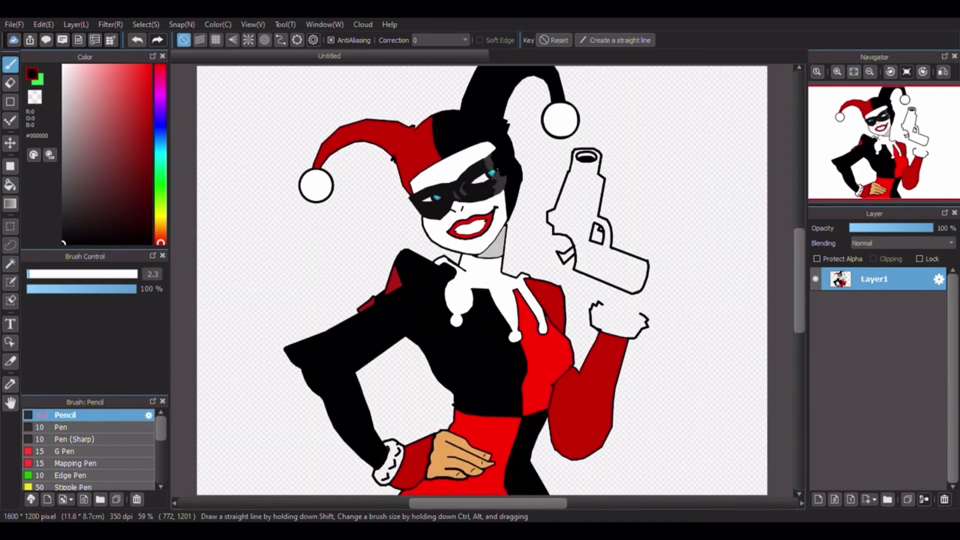
# - Set the brush size to 6.7 and close the top of the raised arm's cuff with a curved black line
pyautogui.click(151, 274)
pyautogui.write('6.7')
pyautogui.scroll(5, 576, 328)
pyautogui.moveTo(568, 261)
pyautogui.mouseDown()
pyautogui.moveTo(598, 299)
pyautogui.moveTo(654, 315)
pyautogui.moveTo(764, 320)
pyautogui.mouseUp()
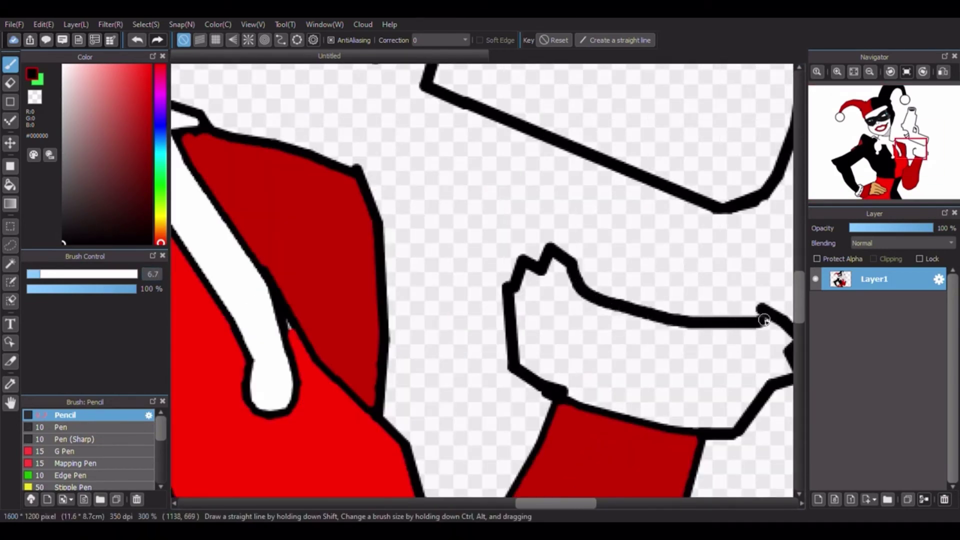
# - Fill the raised arm's cuff and the hip arm's scalloped cuff with white sampled from the collar
pyautogui.rightClick(191, 185)
pyautogui.click(10, 185)
pyautogui.click(607, 368)
pyautogui.scroll(-7, 613, 366)
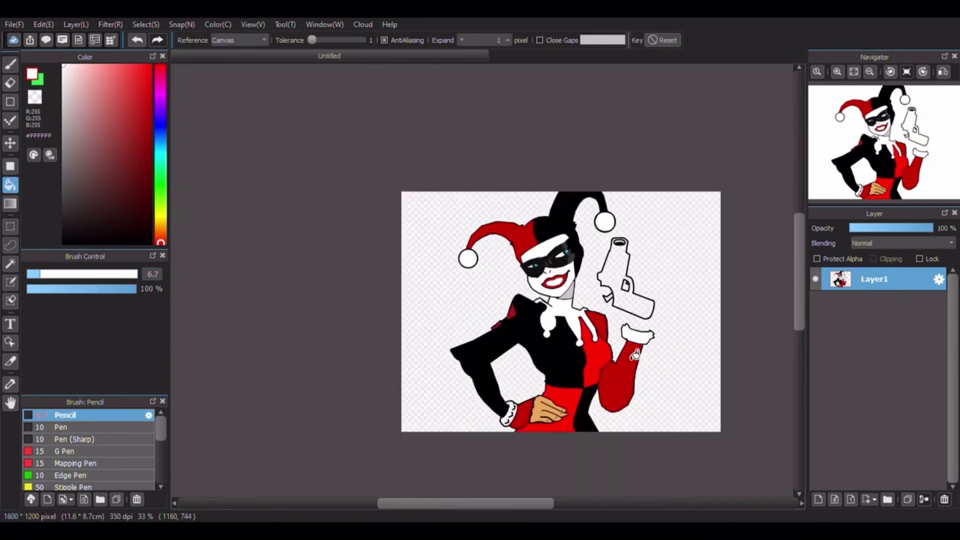
pyautogui.scroll(6, 488, 440)
pyautogui.click(451, 398)
pyautogui.scroll(-5, 504, 433)
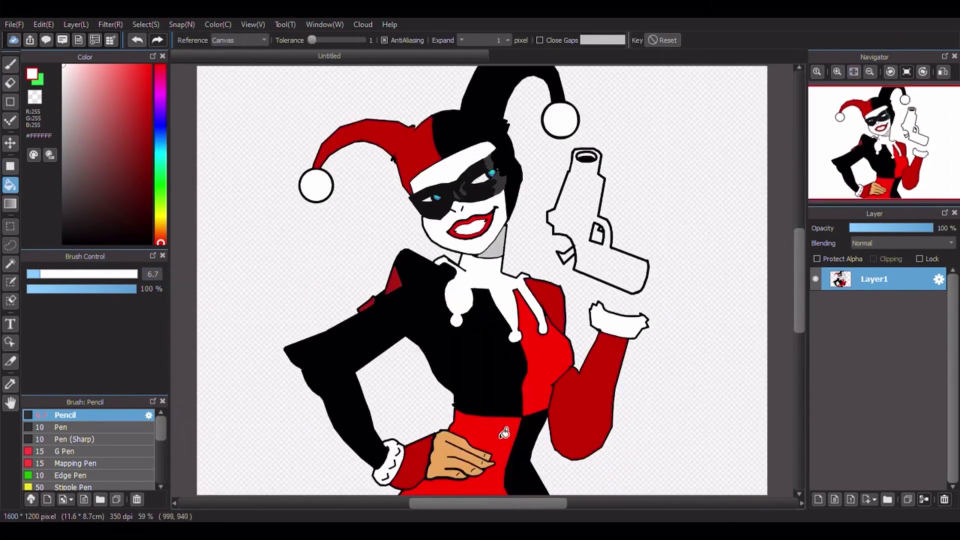
# - Draw the raised hand's inner outline in black from the white cuff up across the pistol grip
pyautogui.click(10, 64)
pyautogui.click(63, 243)
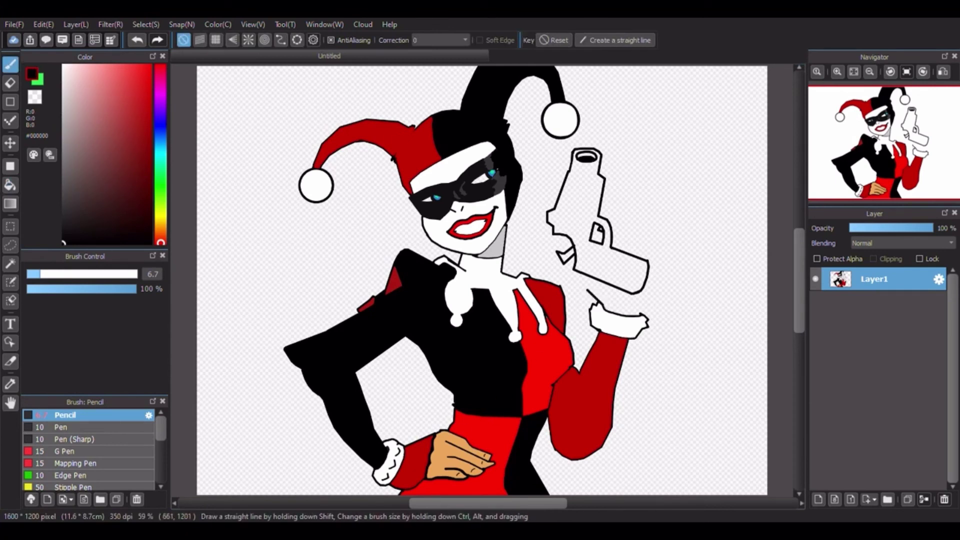
pyautogui.hotkey('ctrl', 'z')
pyautogui.scroll(8, 589, 291)
pyautogui.keyDown('shift'); pyautogui.click(574, 286); pyautogui.keyUp('shift')
pyautogui.click(854, 72)
pyautogui.scroll(6, 583, 258)
pyautogui.moveTo(579, 255)
pyautogui.mouseDown()
pyautogui.moveTo(612, 300)
pyautogui.moveTo(621, 341)
pyautogui.mouseUp()
pyautogui.scroll(-6, 782, 228)
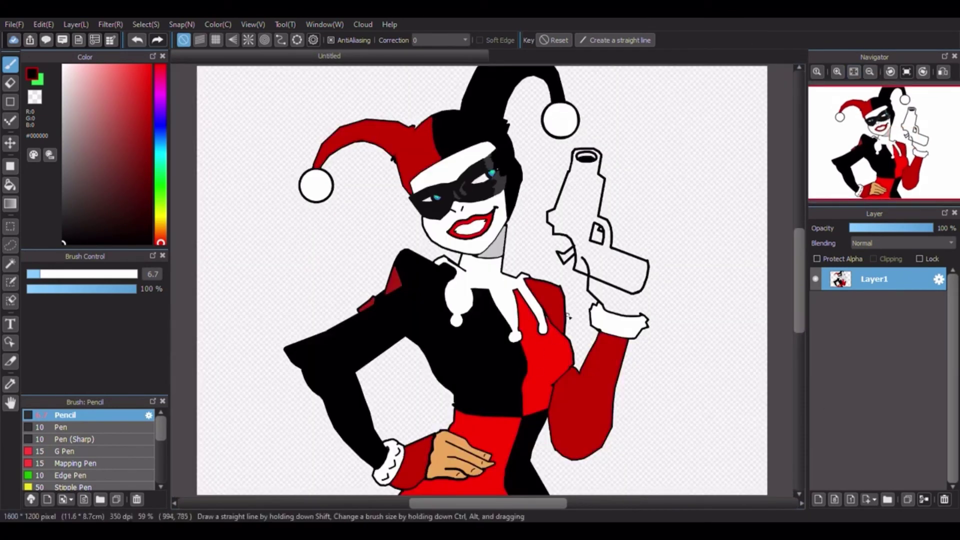
# - Outline the thumb's rounded tip and its other side over the pistol grip in black
pyautogui.scroll(4, 597, 277)
pyautogui.scroll(1, 598, 320)
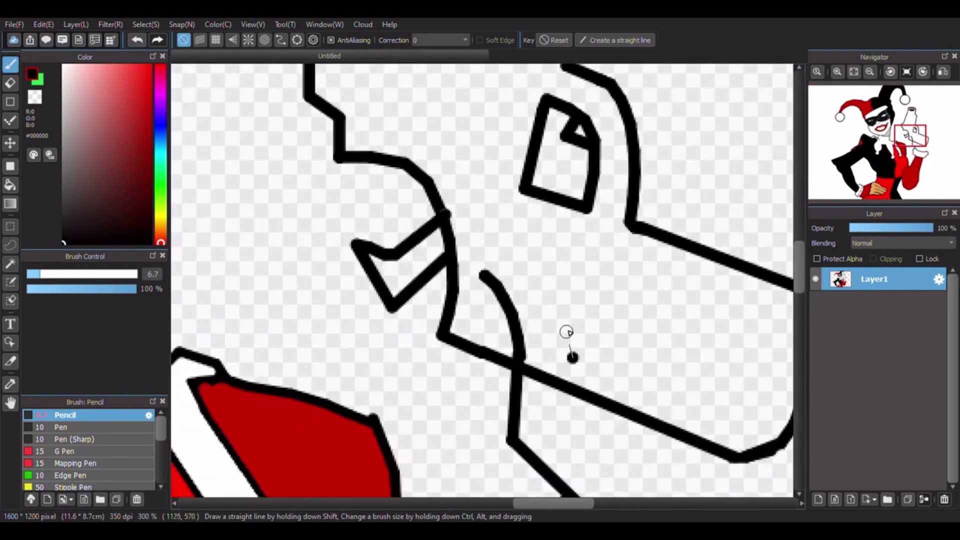
pyautogui.moveTo(572, 356)
pyautogui.mouseDown()
pyautogui.moveTo(568, 285)
pyautogui.moveTo(552, 259)
pyautogui.moveTo(506, 241)
pyautogui.moveTo(484, 255)
pyautogui.moveTo(481, 273)
pyautogui.mouseUp()
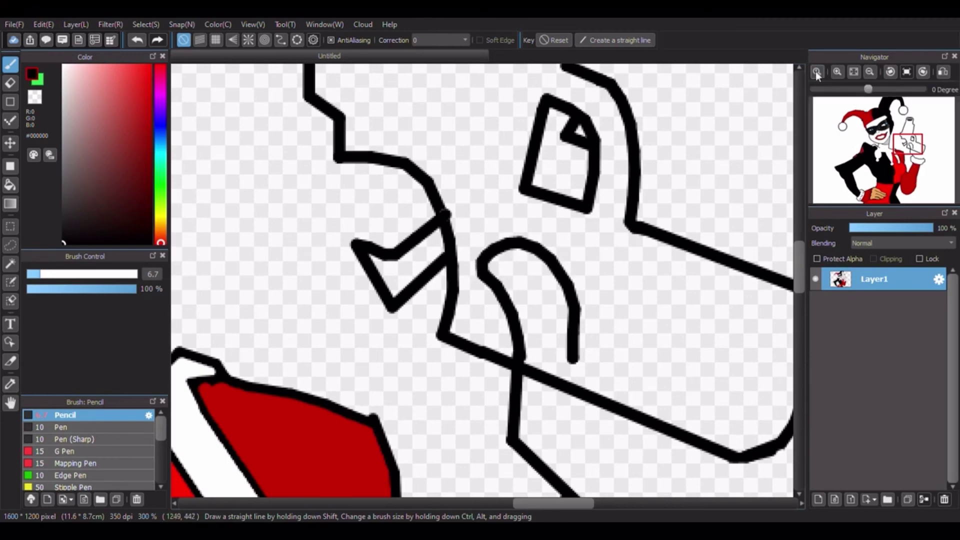
pyautogui.click(854, 71)
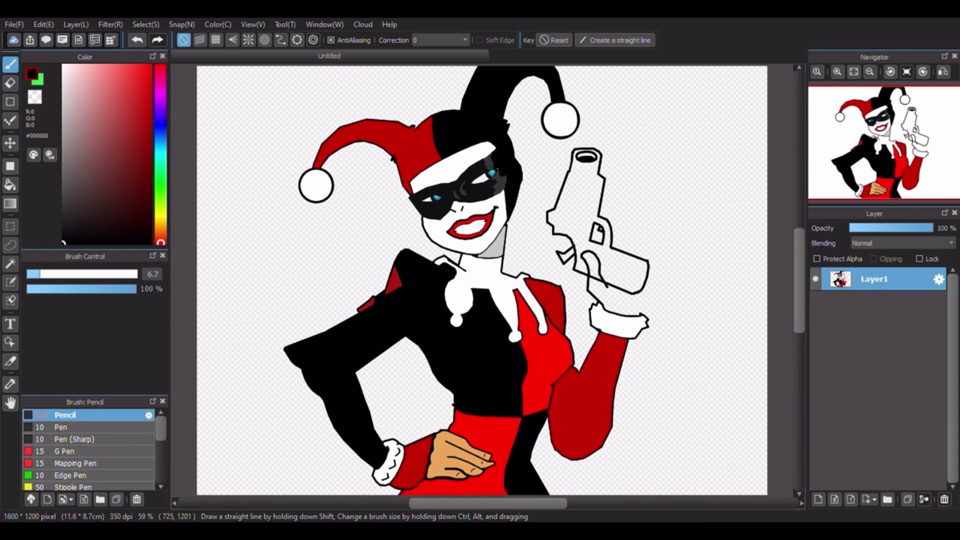
# - Shade most of the pistol's trigger opening solid black, leaving a narrow sliver along one side
pyautogui.scroll(5, 590, 242)
pyautogui.moveTo(567, 265)
pyautogui.mouseDown()
pyautogui.moveTo(605, 192)
pyautogui.moveTo(585, 236)
pyautogui.mouseUp()
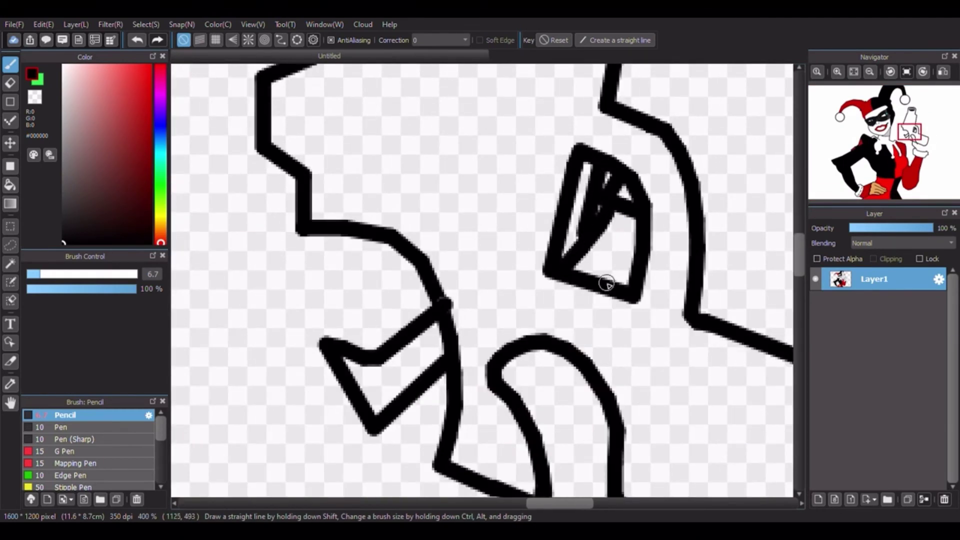
pyautogui.moveTo(614, 284); pyautogui.dragTo(636, 272)
pyautogui.scroll(-5, 463, 256)
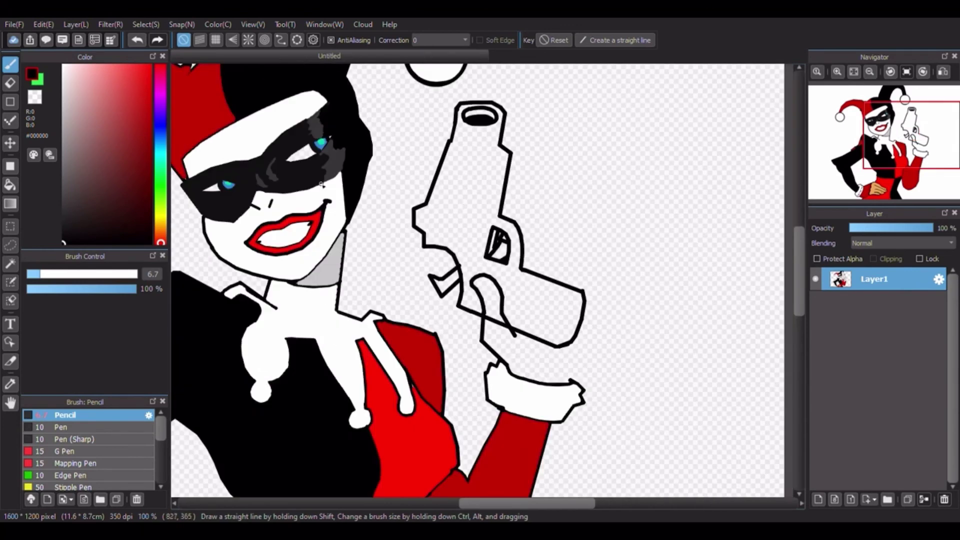
pyautogui.click(10, 184)
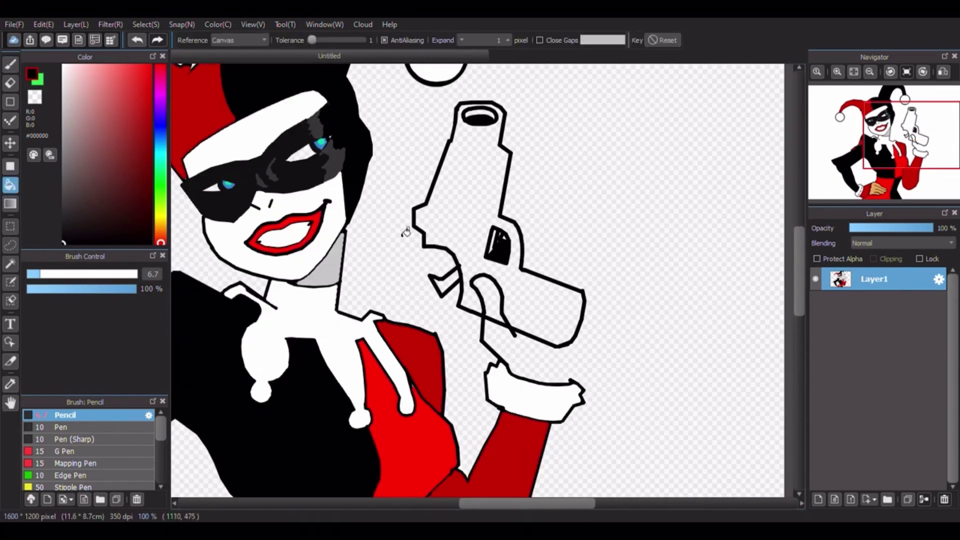
# - Draw the raised hand's outer edge as a black line rising from the cuff towards the grip's end
pyautogui.click(10, 65)
pyautogui.scroll(-2, 579, 378)
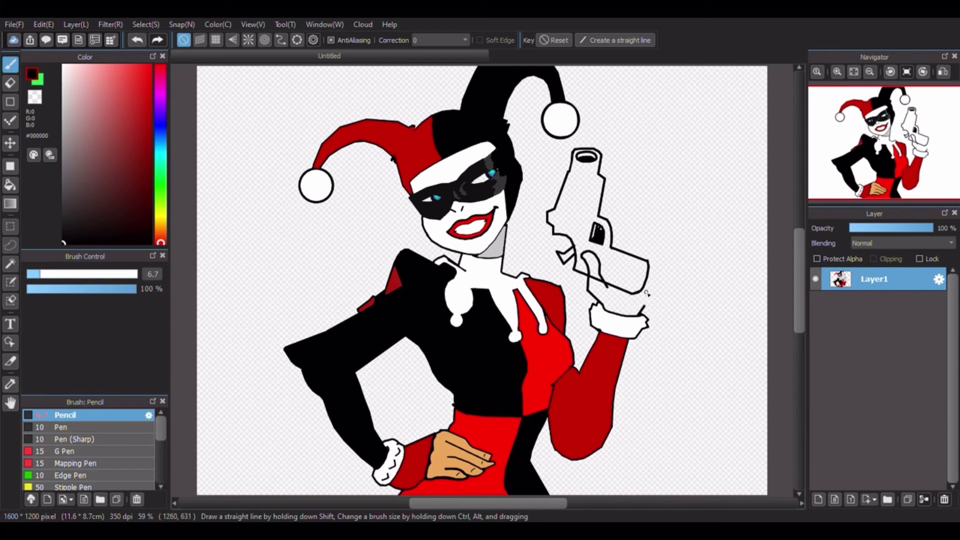
pyautogui.scroll(7, 647, 302)
pyautogui.keyDown('shift'); pyautogui.click(636, 305); pyautogui.keyUp('shift')
pyautogui.keyDown('shift'); pyautogui.click(627, 327); pyautogui.keyUp('shift')
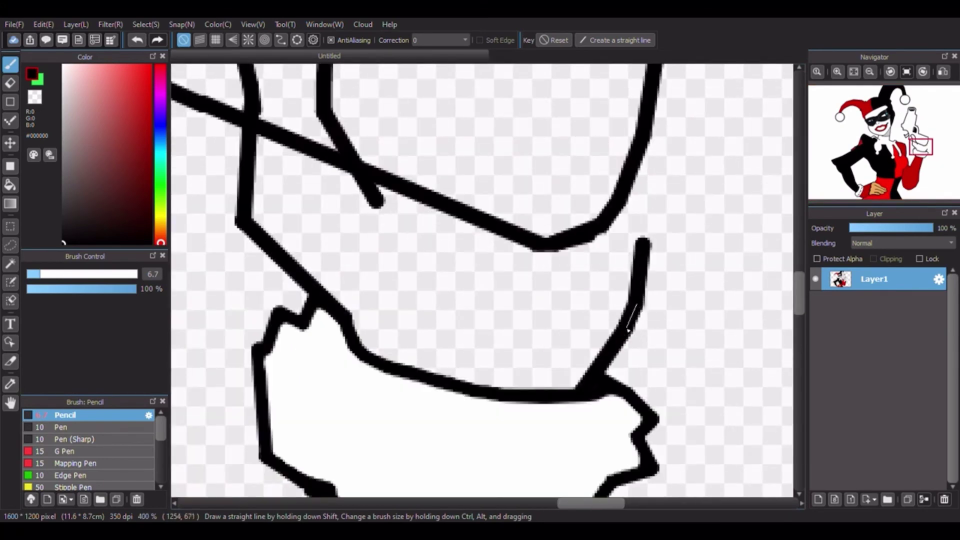
# - Extend the grip's lower edge outward and draw a second black line parallel to the end of the grip
pyautogui.click(539, 246)
pyautogui.keyDown('shift'); pyautogui.click(598, 278); pyautogui.keyUp('shift')
pyautogui.scroll(-3, 502, 323)
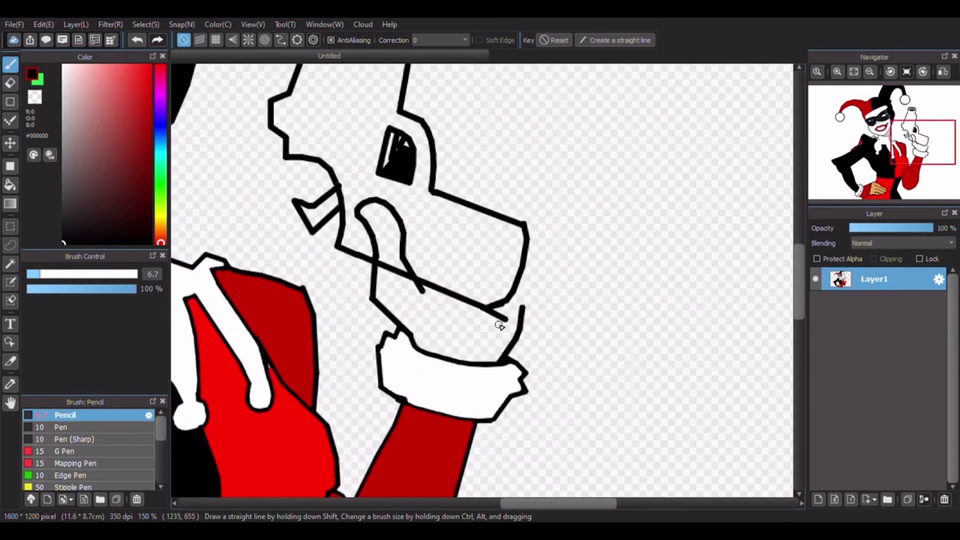
pyautogui.scroll(3, 505, 320)
pyautogui.keyDown('shift'); pyautogui.click(534, 301); pyautogui.keyUp('shift')
pyautogui.keyDown('shift'); pyautogui.click(558, 259); pyautogui.keyUp('shift')
pyautogui.keyDown('shift'); pyautogui.click(560, 260); pyautogui.keyUp('shift')
pyautogui.moveTo(572, 206)
pyautogui.mouseDown()
pyautogui.moveTo(585, 145)
pyautogui.moveTo(578, 108)
pyautogui.moveTo(542, 87)
pyautogui.mouseUp()
pyautogui.click(854, 71)
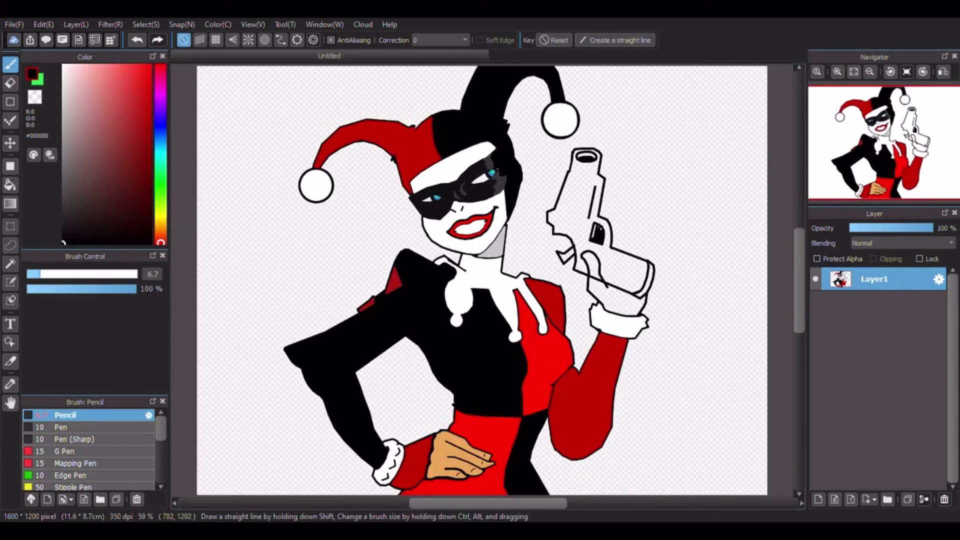
# - Lengthen the grip's outer end line and continue it as a parallel line along the grip's back edge
pyautogui.scroll(5, 664, 256)
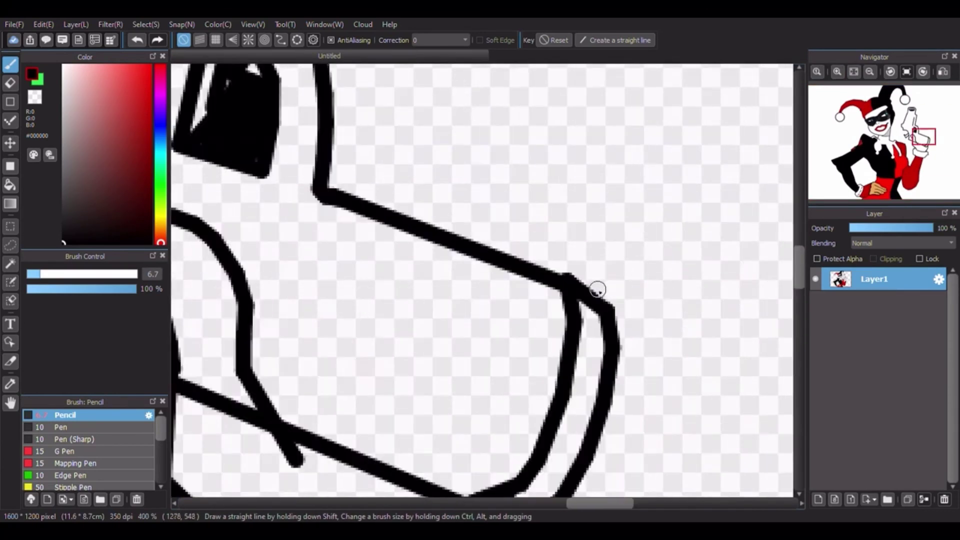
pyautogui.hotkey('ctrl', 'z')
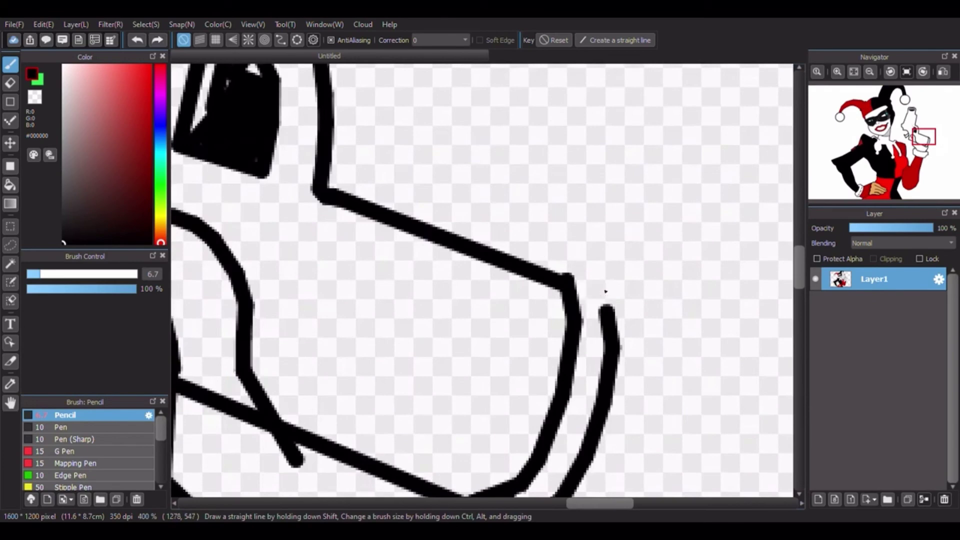
pyautogui.moveTo(607, 316); pyautogui.dragTo(607, 304)
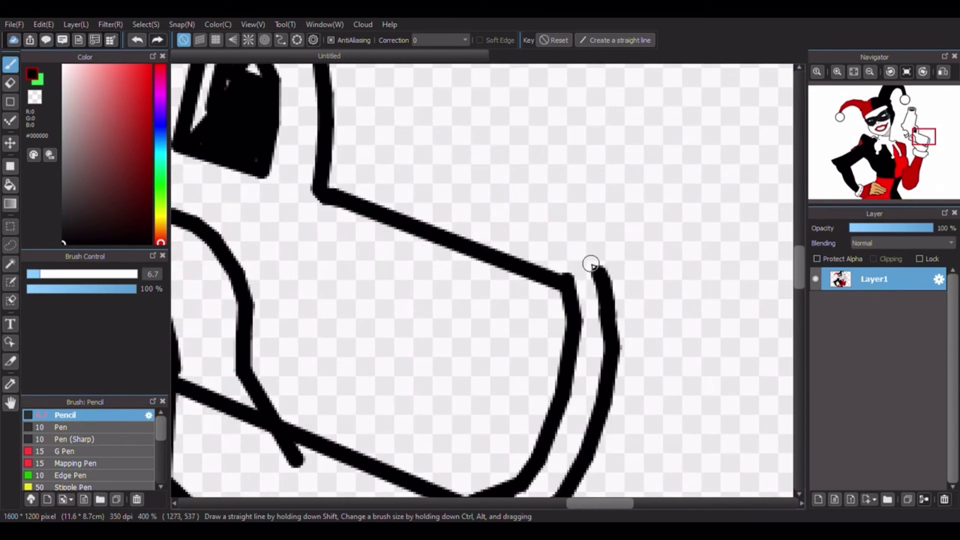
pyautogui.keyDown('shift'); pyautogui.click(359, 177); pyautogui.keyUp('shift')
pyautogui.scroll(-3, 485, 234)
# - Continue the parallel outer line around the curve where the grip meets the pistol's slide
pyautogui.scroll(4, 483, 231)
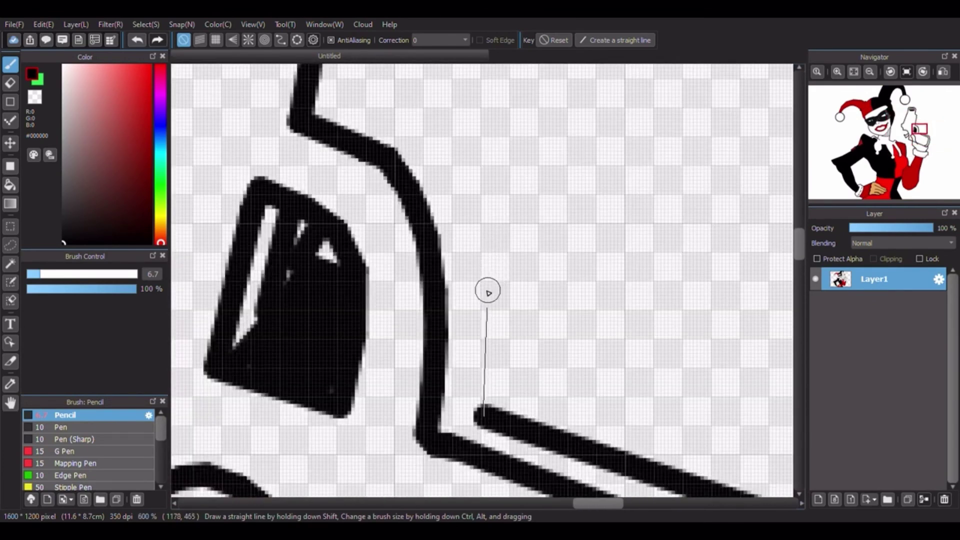
pyautogui.keyDown('shift'); pyautogui.click(489, 302); pyautogui.keyUp('shift')
pyautogui.keyDown('shift'); pyautogui.click(475, 214); pyautogui.keyUp('shift')
pyautogui.keyDown('shift'); pyautogui.click(459, 168); pyautogui.keyUp('shift')
pyautogui.keyDown('shift'); pyautogui.click(425, 129); pyautogui.keyUp('shift')
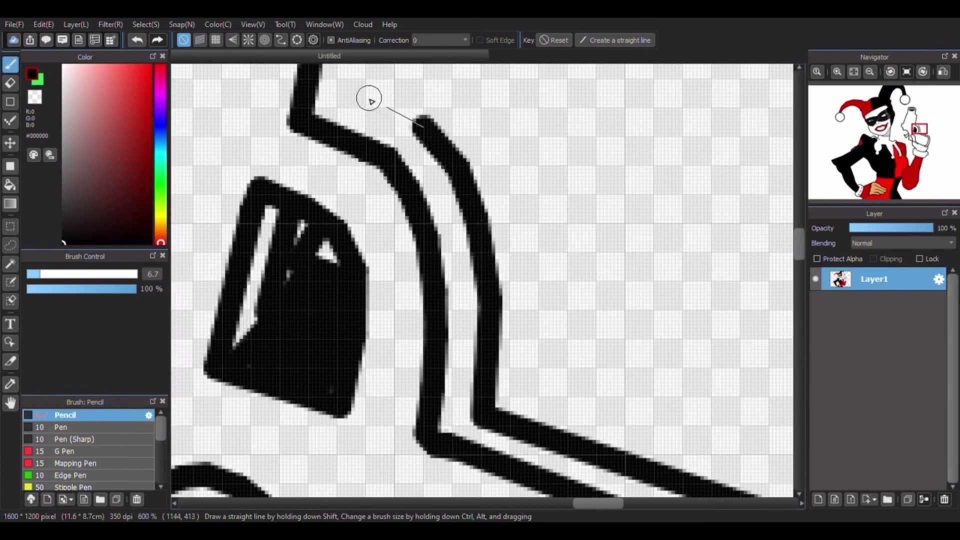
# - Carry the parallel outer line up along the slide and close it at the muzzle
pyautogui.scroll(-3, 375, 97)
pyautogui.scroll(2, 476, 161)
pyautogui.keyDown('shift'); pyautogui.click(476, 161); pyautogui.keyUp('shift')
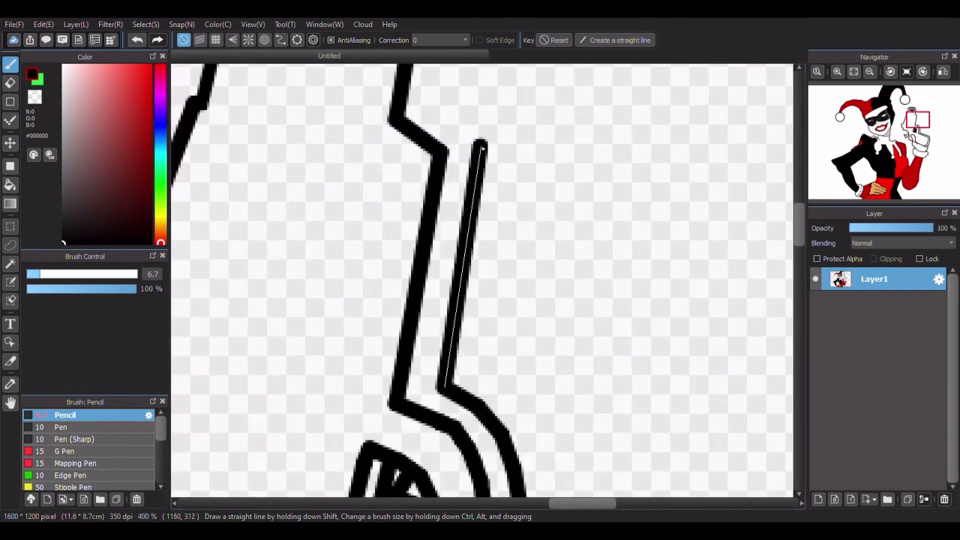
pyautogui.keyDown('shift'); pyautogui.click(429, 106); pyautogui.keyUp('shift')
pyautogui.scroll(2, 481, 310)
pyautogui.moveTo(523, 495)
pyautogui.mouseDown()
pyautogui.moveTo(520, 446)
pyautogui.moveTo(489, 371)
pyautogui.moveTo(466, 350)
pyautogui.mouseUp()
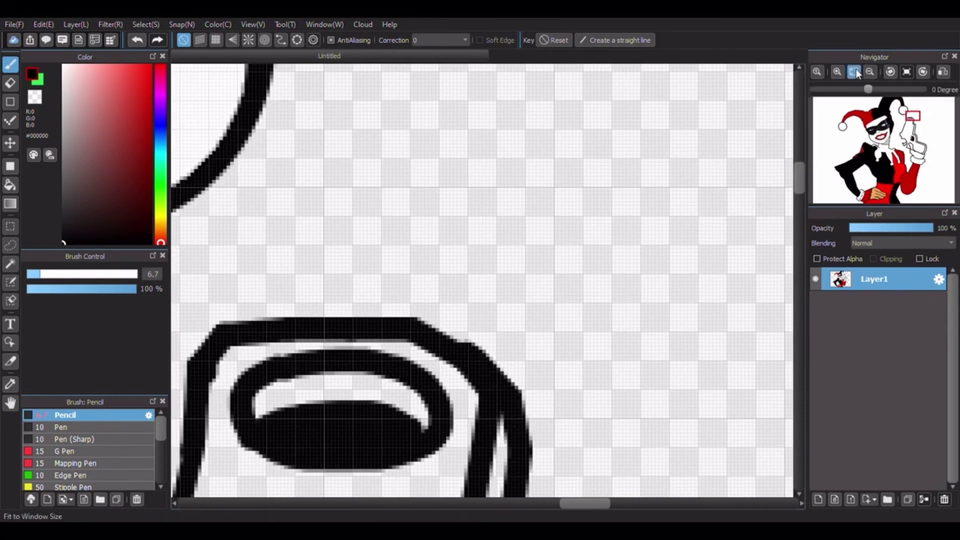
pyautogui.click(855, 71)
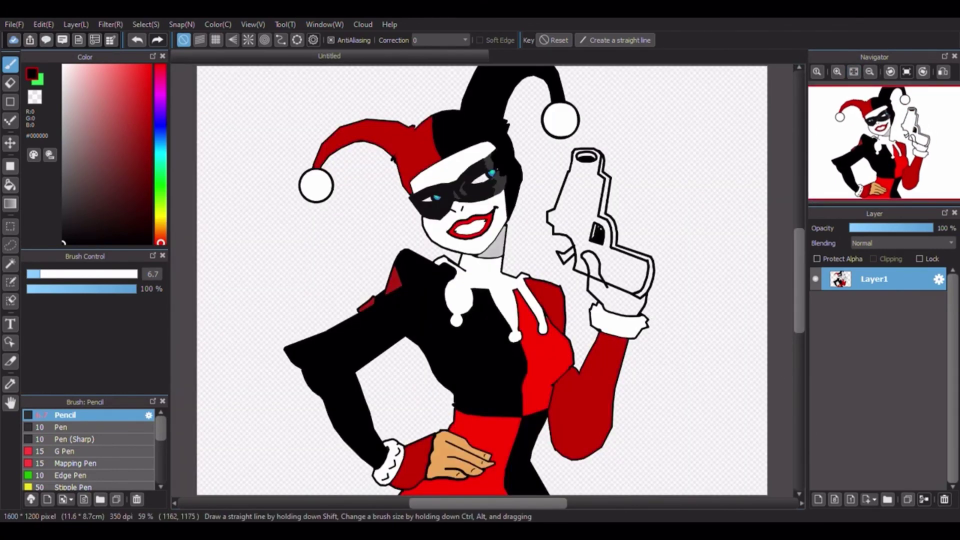
# - Reshape the lower corner of the grip's inner outline in black and trim the excess with the transparent colour
pyautogui.scroll(6, 651, 310)
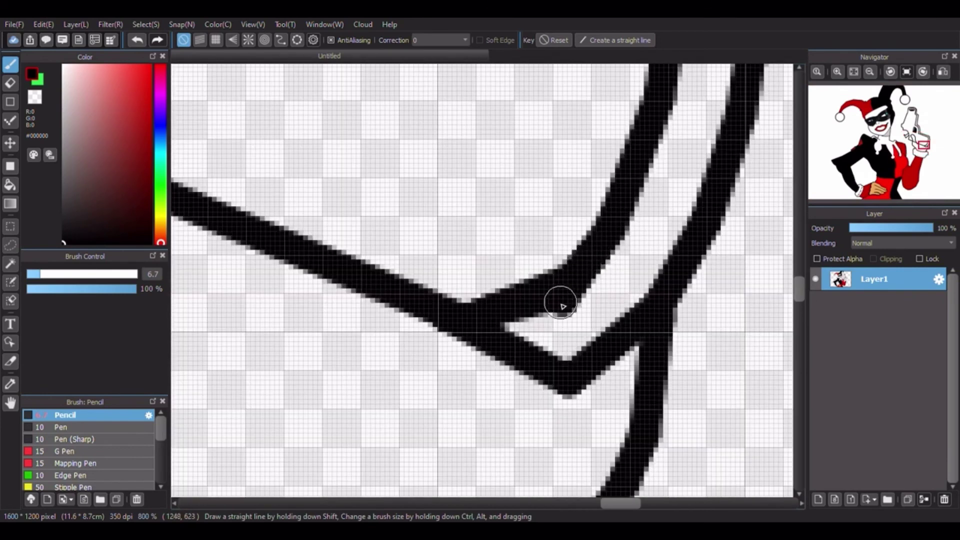
pyautogui.moveTo(561, 302)
pyautogui.mouseDown()
pyautogui.moveTo(536, 333)
pyautogui.moveTo(486, 296)
pyautogui.moveTo(507, 312)
pyautogui.moveTo(543, 276)
pyautogui.moveTo(515, 281)
pyautogui.mouseUp()
pyautogui.click(35, 97)
# - Fill the pistol's body and its outer side strip with grey #939393
pyautogui.click(62, 142)
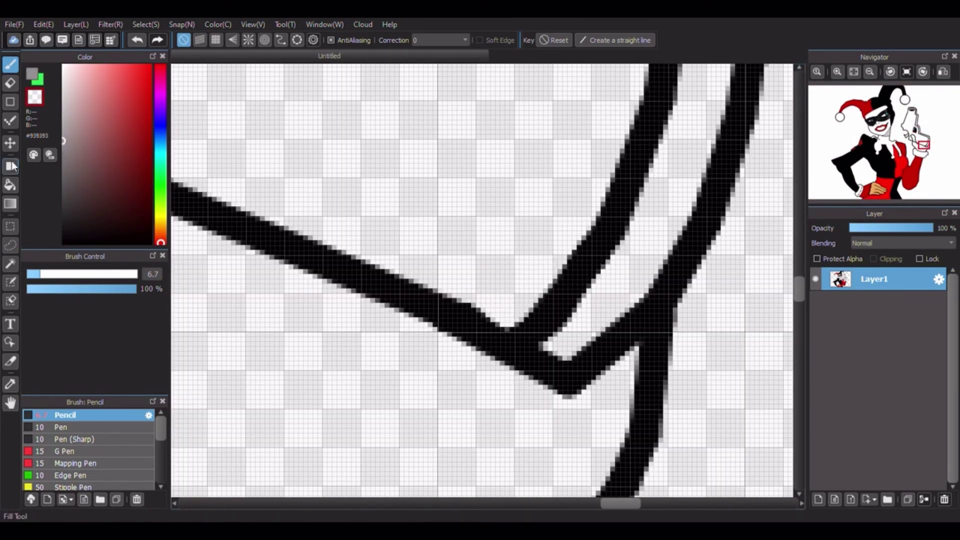
pyautogui.click(11, 185)
pyautogui.click(514, 204)
pyautogui.click(657, 216)
pyautogui.click(32, 74)
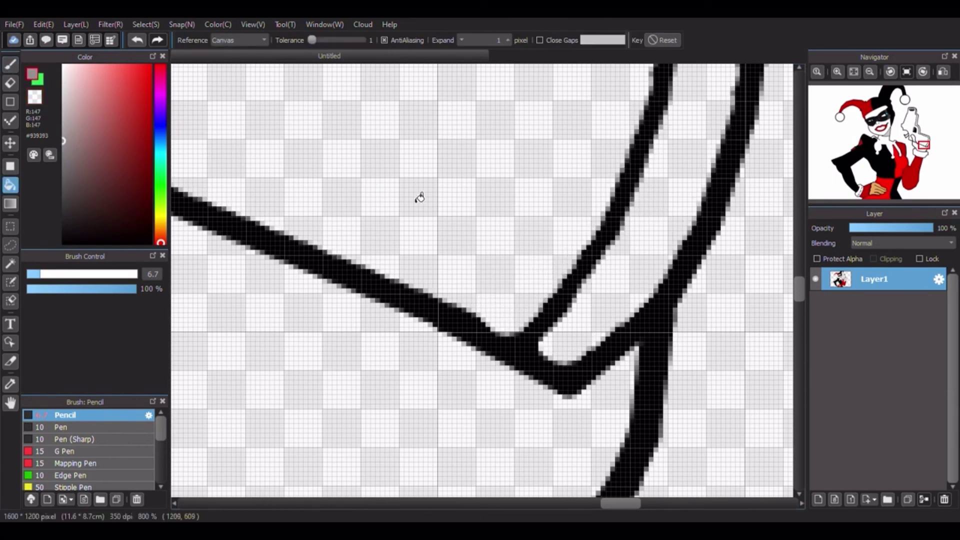
pyautogui.click(420, 198)
pyautogui.click(653, 215)
pyautogui.hotkey('ctrl', '0')
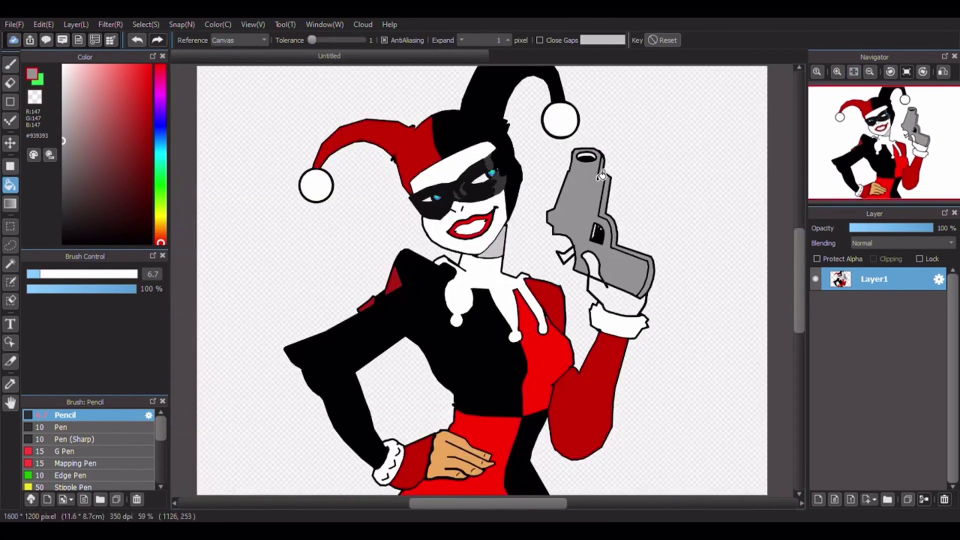
# - Fill the light areas inside the muzzle and the trigger opening with dark grey #5F5F5F
pyautogui.scroll(4, 587, 184)
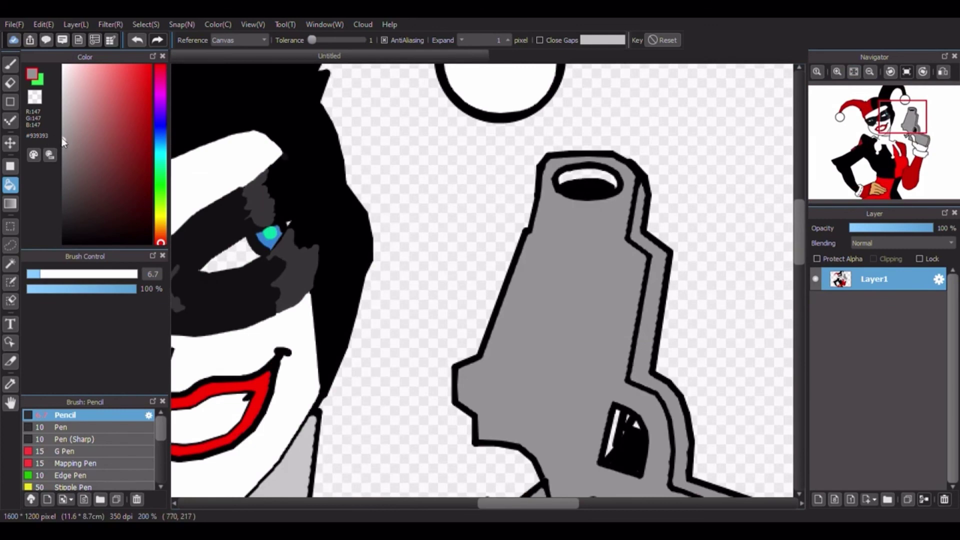
pyautogui.click(63, 178)
pyautogui.click(604, 184)
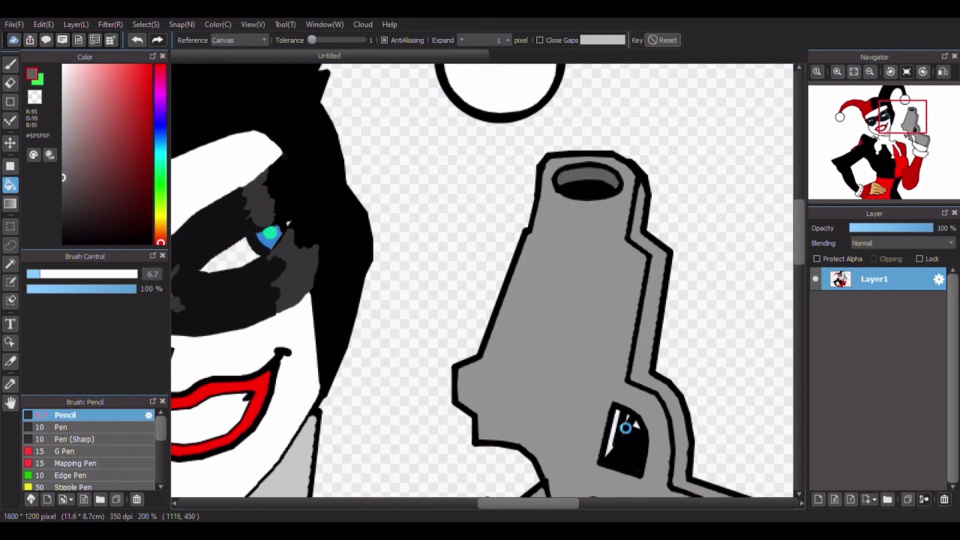
pyautogui.click(854, 72)
# - Outline the first finger in black, wrapping over the pistol grip with its bent knuckle behind it
pyautogui.click(10, 65)
pyautogui.moveTo(69, 220); pyautogui.dragTo(4, 401)
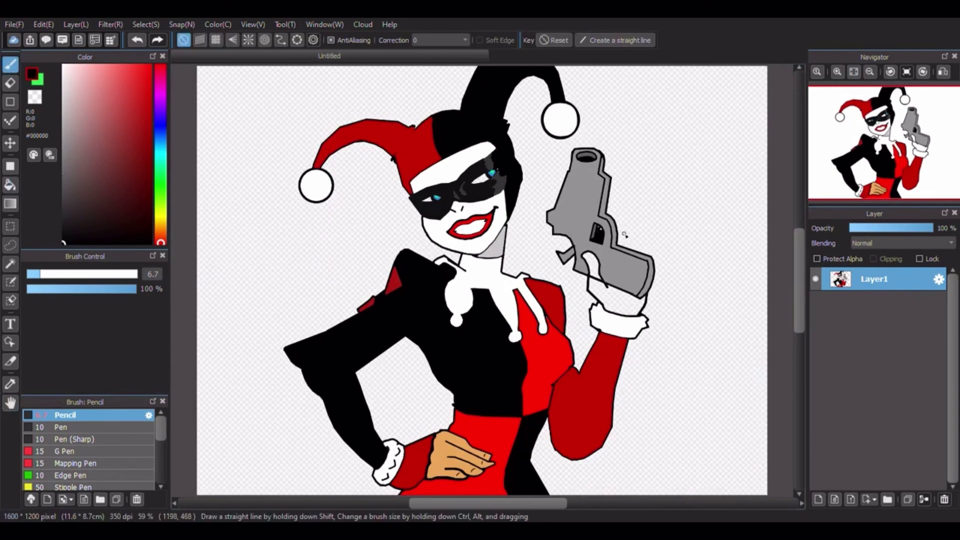
pyautogui.scroll(5, 619, 240)
pyautogui.moveTo(618, 233)
pyautogui.mouseDown()
pyautogui.moveTo(589, 368)
pyautogui.moveTo(600, 397)
pyautogui.moveTo(644, 422)
pyautogui.mouseUp()
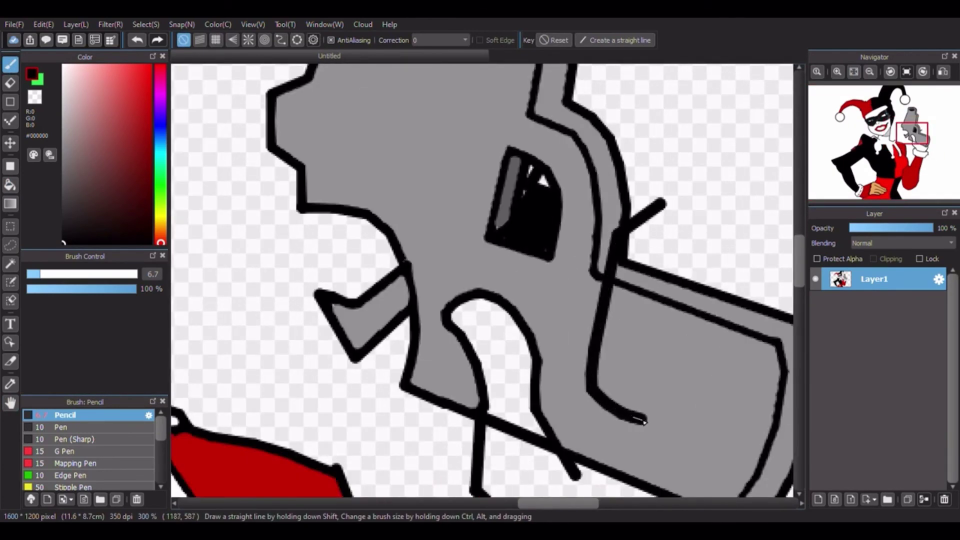
pyautogui.keyDown('shift'); pyautogui.click(675, 271); pyautogui.keyUp('shift')
pyautogui.keyDown('shift'); pyautogui.click(709, 226); pyautogui.keyUp('shift')
pyautogui.keyDown('shift'); pyautogui.click(662, 204); pyautogui.keyUp('shift')
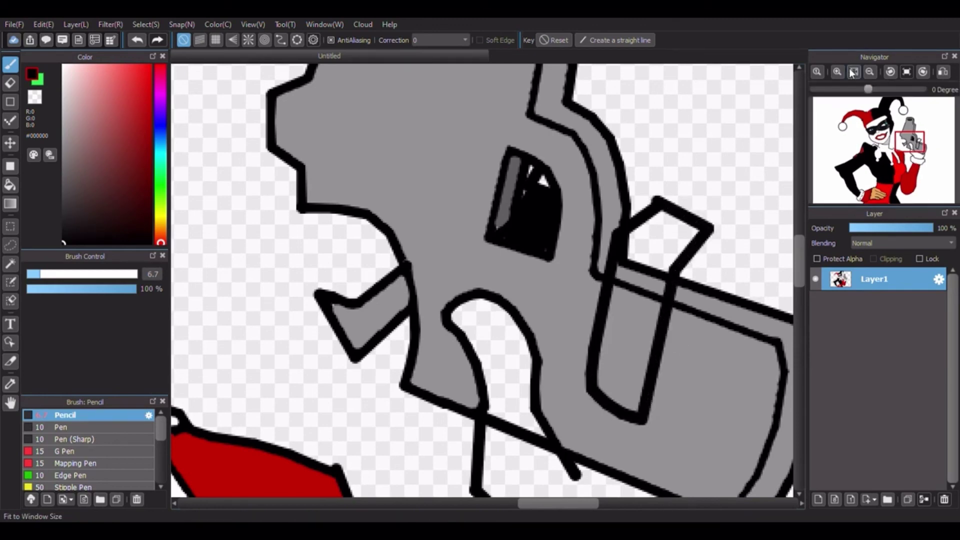
pyautogui.click(854, 72)
# - Outline a second full-length finger and a shorter third finger beside the first one on the grip
pyautogui.scroll(5, 644, 234)
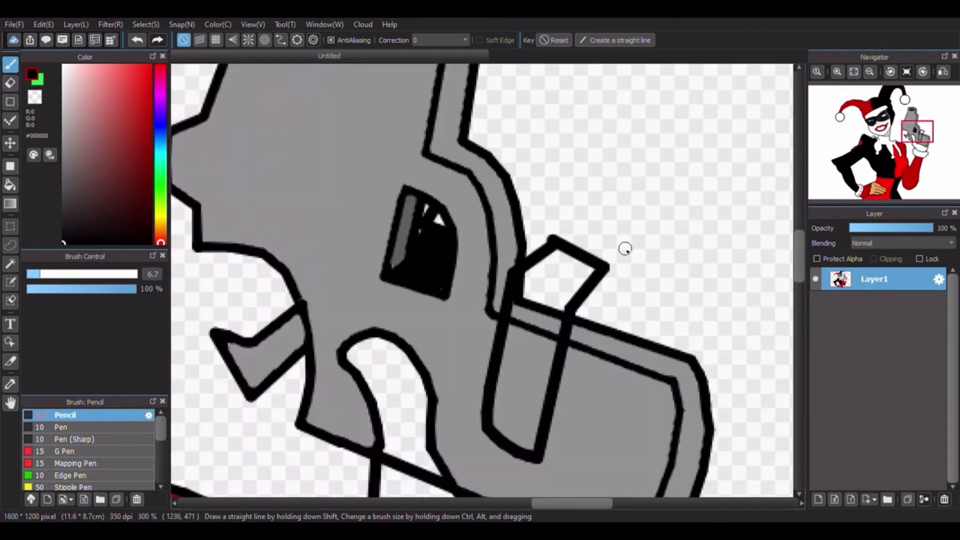
pyautogui.click(627, 250)
pyautogui.keyDown('shift'); pyautogui.click(605, 270); pyautogui.keyUp('shift')
pyautogui.keyDown('shift'); pyautogui.click(648, 273); pyautogui.keyUp('shift')
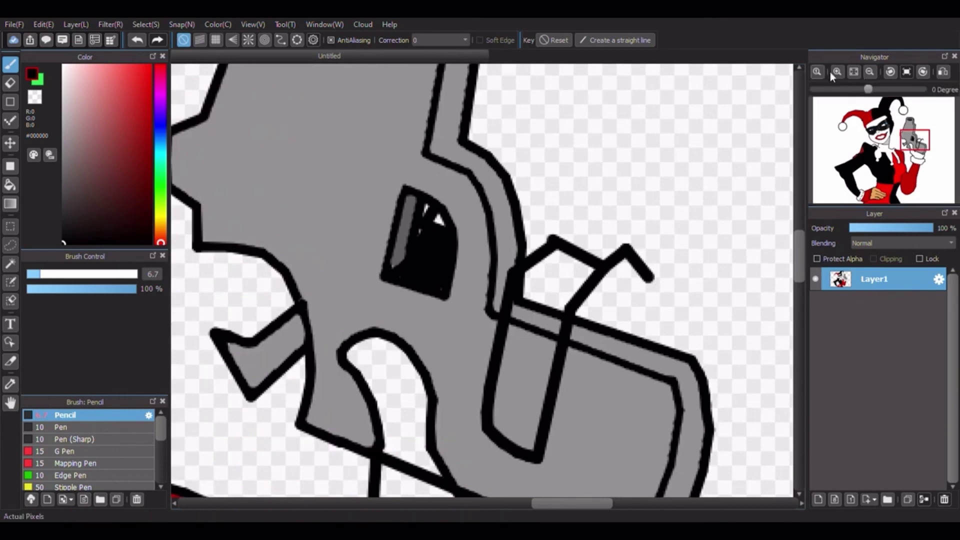
pyautogui.click(854, 72)
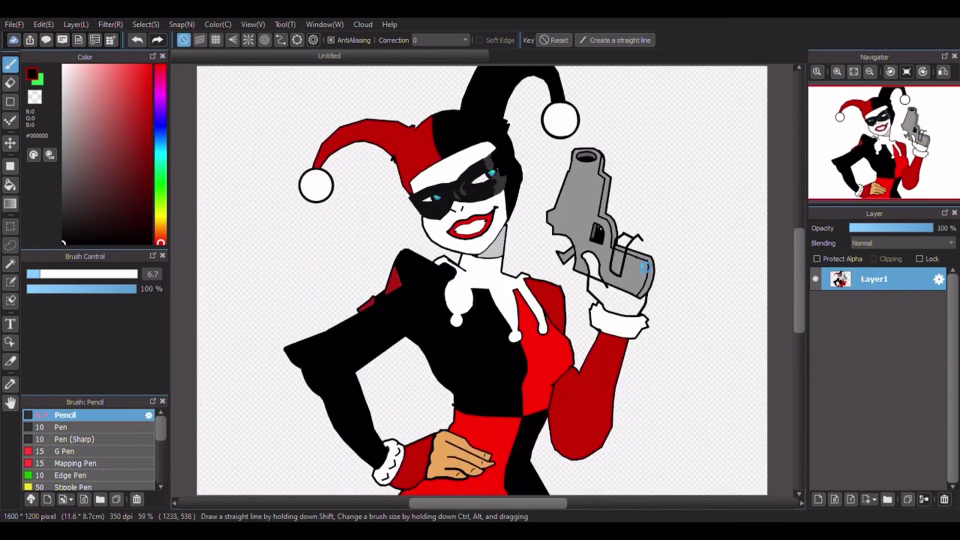
pyautogui.scroll(6, 646, 268)
pyautogui.moveTo(626, 322)
pyautogui.mouseDown()
pyautogui.moveTo(633, 272)
pyautogui.moveTo(685, 175)
pyautogui.moveTo(718, 178)
pyautogui.moveTo(748, 163)
pyautogui.moveTo(744, 205)
pyautogui.moveTo(676, 328)
pyautogui.moveTo(638, 331)
pyautogui.moveTo(592, 451)
pyautogui.moveTo(592, 442)
pyautogui.moveTo(545, 433)
pyautogui.moveTo(535, 418)
pyautogui.mouseUp()
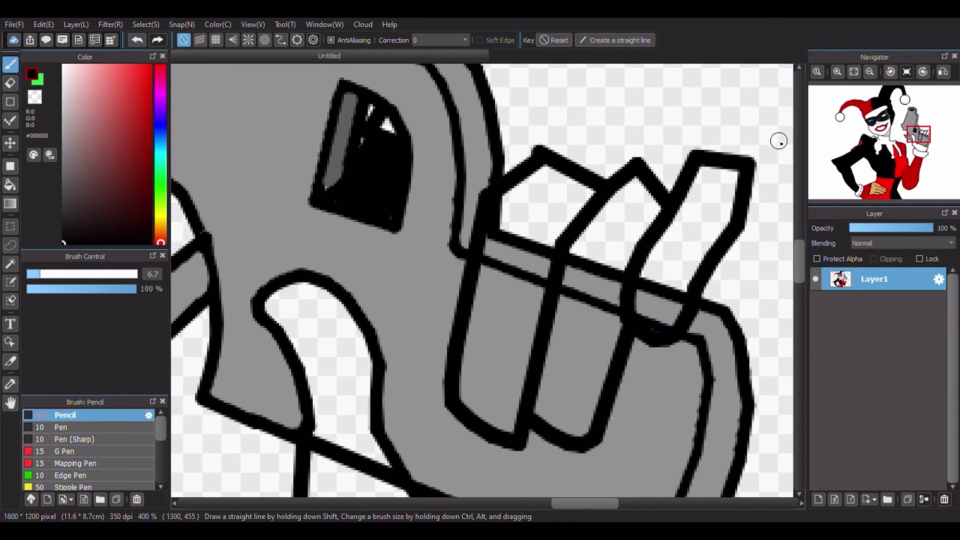
# - Try filling the sections of the first finger on the grip with black and undo the fills
pyautogui.press('g')
pyautogui.click(520, 245)
pyautogui.click(528, 280)
pyautogui.click(536, 265)
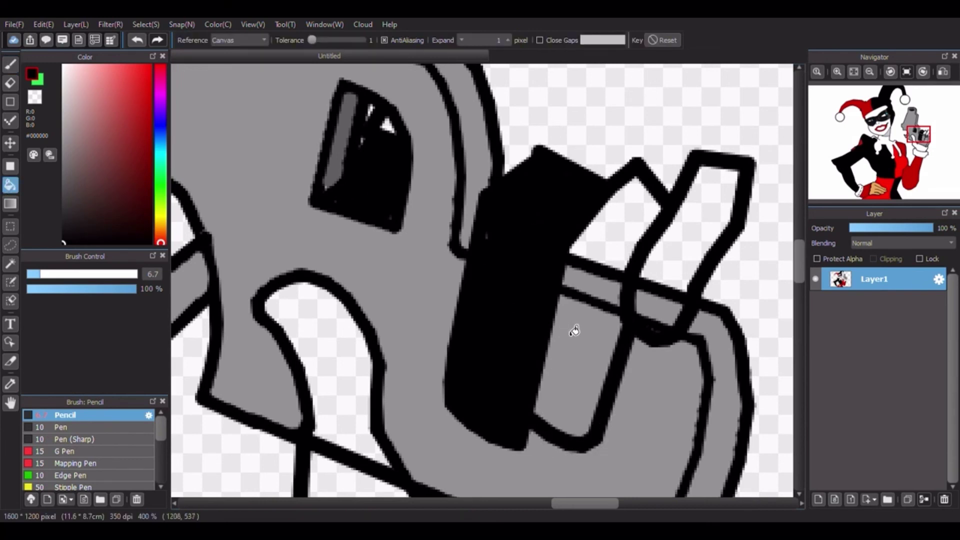
pyautogui.hotkey('ctrl', 'z')
pyautogui.hotkey('ctrl', 'z')
pyautogui.hotkey('ctrl', 'z')
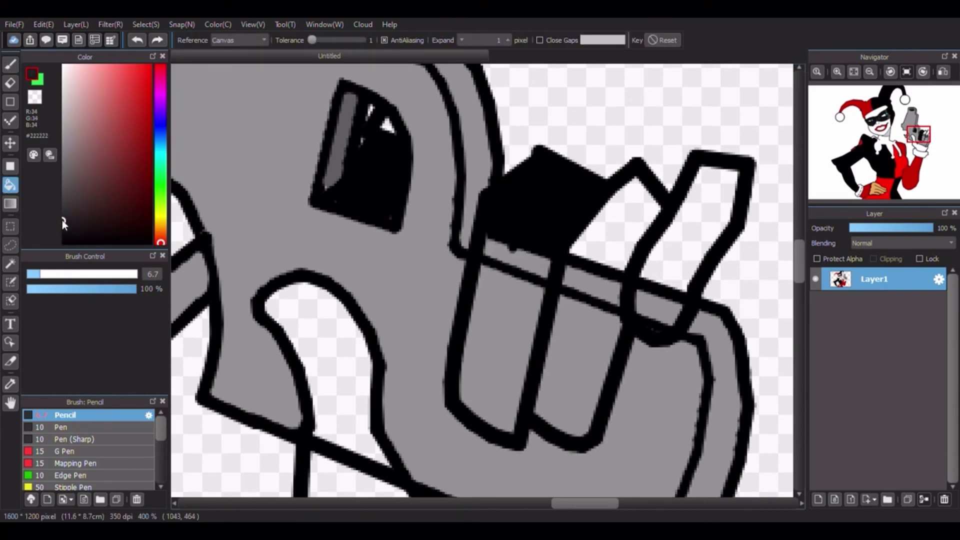
# - Fill all sections of the three fingers on the pistol grip with dark grey #222222
pyautogui.click(543, 233)
pyautogui.click(521, 262)
pyautogui.click(515, 305)
pyautogui.click(587, 324)
pyautogui.click(600, 293)
pyautogui.click(618, 225)
pyautogui.click(698, 230)
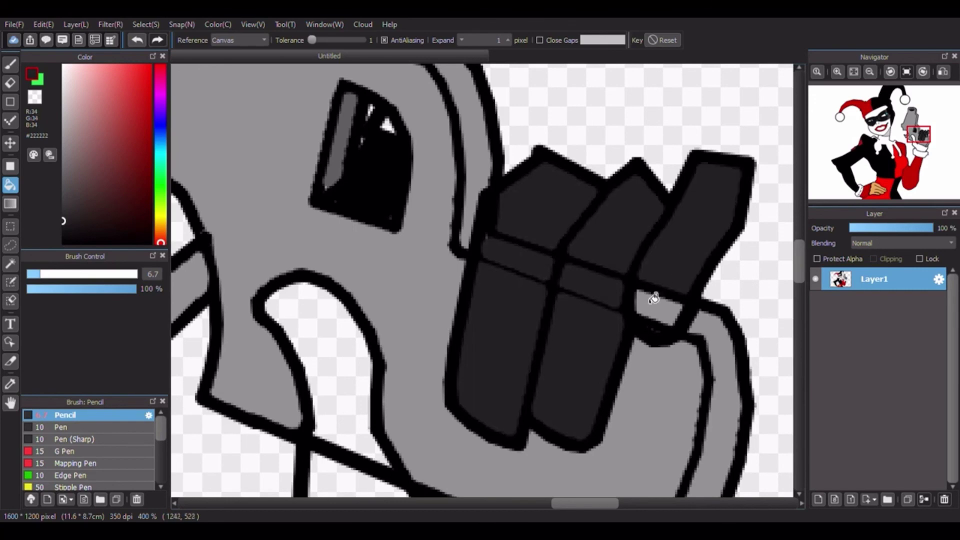
pyautogui.click(655, 307)
# - Fill the thumb and the palm of the gloved hand with dark grey #222222
pyautogui.click(335, 371)
pyautogui.scroll(-2, 343, 340)
pyautogui.click(369, 440)
pyautogui.scroll(-2, 476, 303)
pyautogui.scroll(-4, 562, 324)
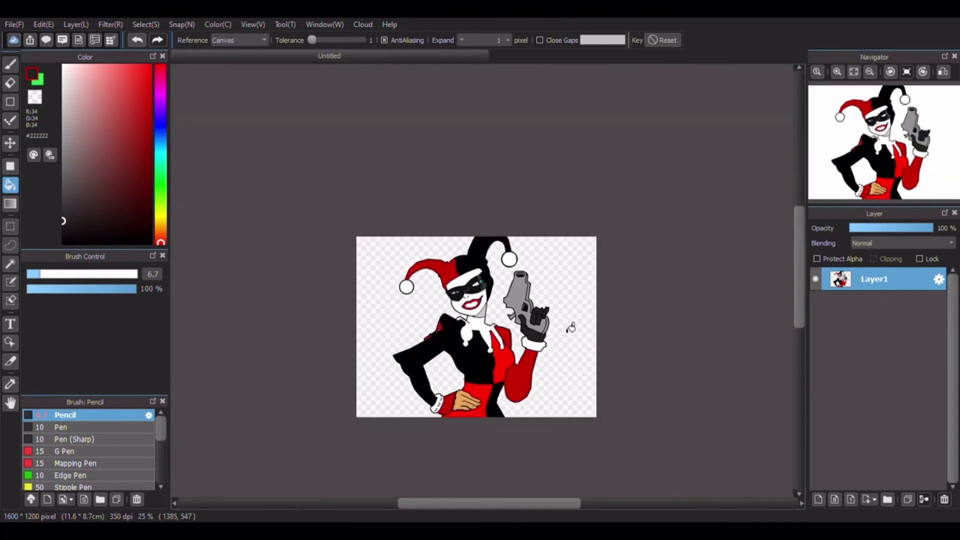
pyautogui.scroll(6, 461, 415)
pyautogui.scroll(-4, 323, 454)
# - Paint over the black line between the thumb and the palm with dark grey #222222
pyautogui.click(10, 64)
pyautogui.scroll(3, 482, 268)
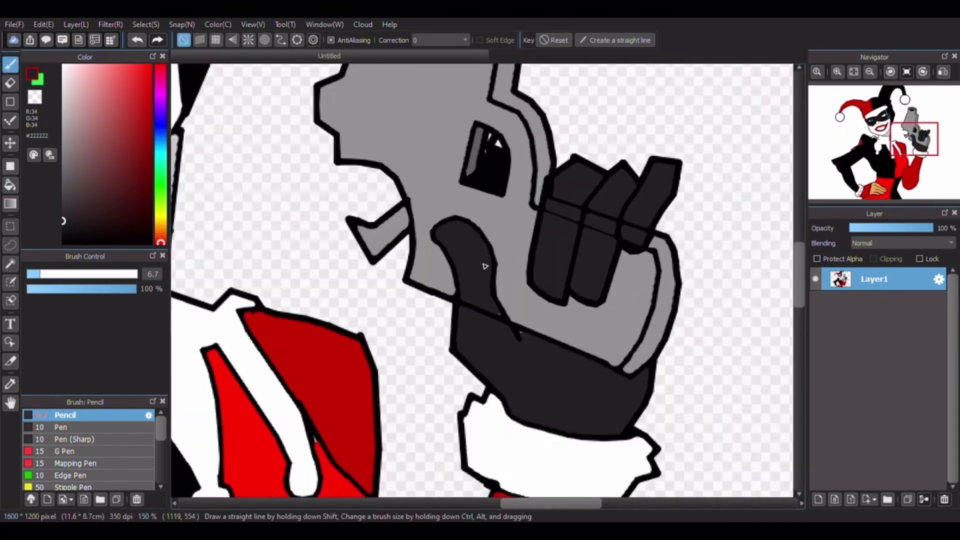
pyautogui.scroll(3, 429, 364)
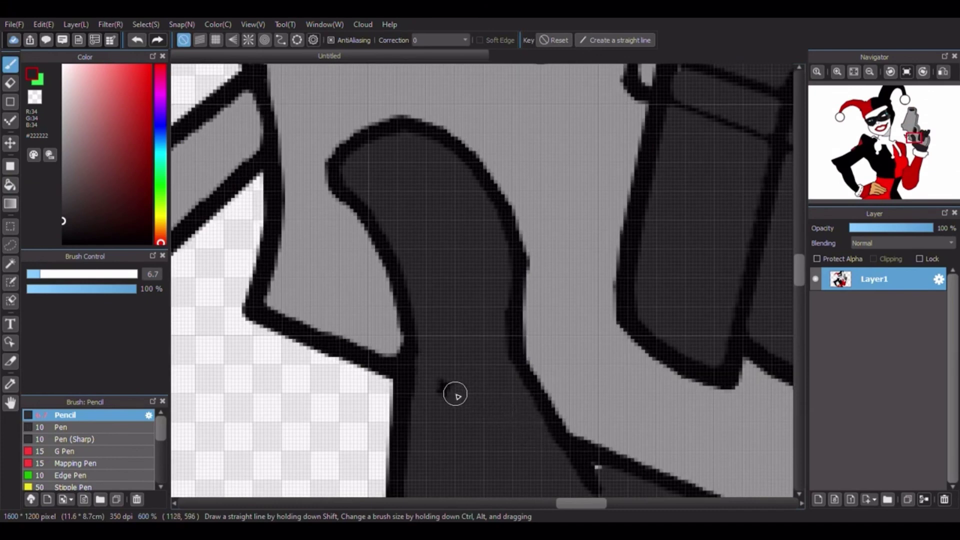
pyautogui.scroll(-2, 317, 429)
# - Paint over the pistol's outlines crossing the three fingers with dark grey #222222
pyautogui.scroll(3, 435, 275)
pyautogui.moveTo(453, 185); pyautogui.dragTo(425, 299)
pyautogui.moveTo(542, 267)
pyautogui.mouseDown()
pyautogui.moveTo(516, 352)
pyautogui.moveTo(442, 316)
pyautogui.moveTo(467, 269)
pyautogui.moveTo(513, 290)
pyautogui.moveTo(593, 303)
pyautogui.moveTo(577, 355)
pyautogui.moveTo(669, 408)
pyautogui.mouseUp()
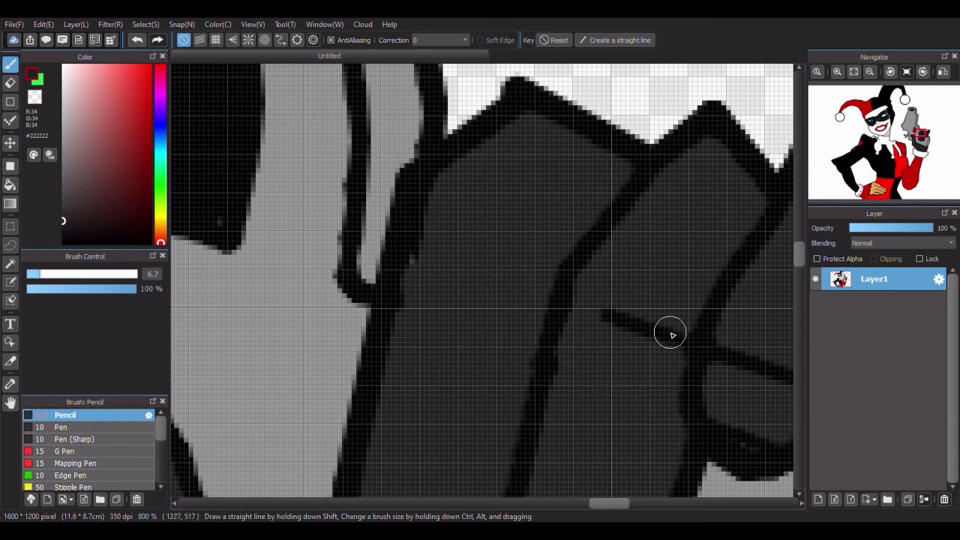
pyautogui.moveTo(671, 332); pyautogui.dragTo(609, 315)
pyautogui.scroll(-3, 618, 340)
pyautogui.scroll(4, 622, 343)
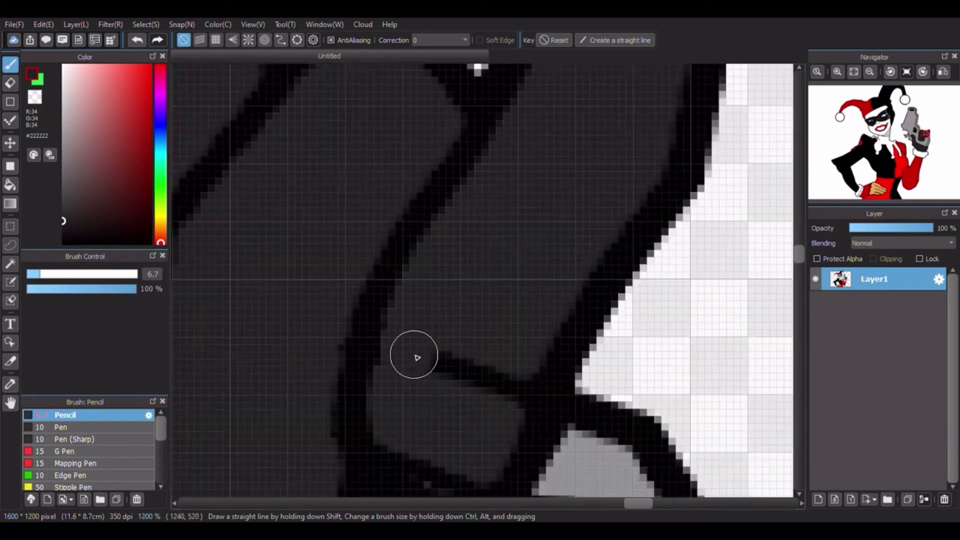
pyautogui.scroll(-5, 506, 386)
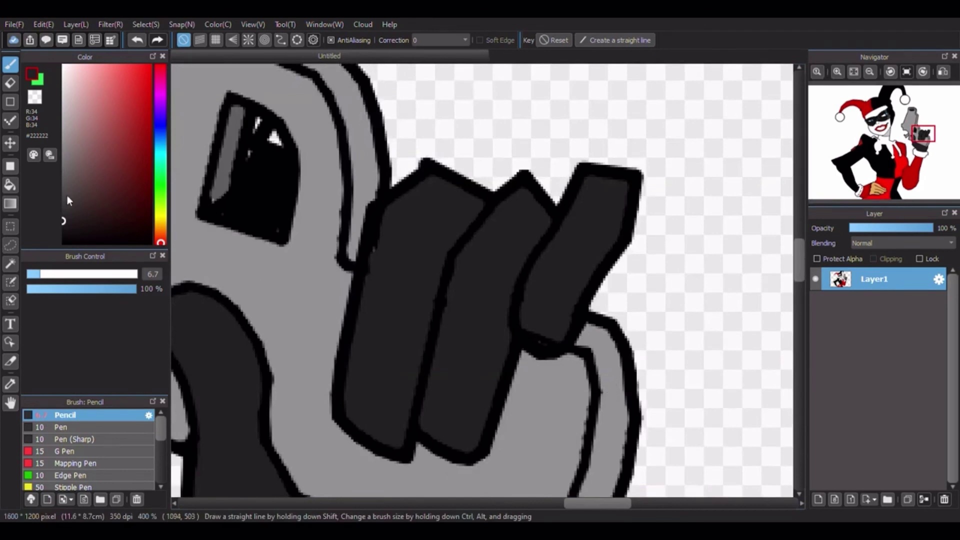
# - Paint a rounded brown #522A00 grip panel around the fingers and fill its interior
pyautogui.moveTo(160, 242); pyautogui.dragTo(161, 230)
pyautogui.click(150, 187)
pyautogui.scroll(-3, 315, 310)
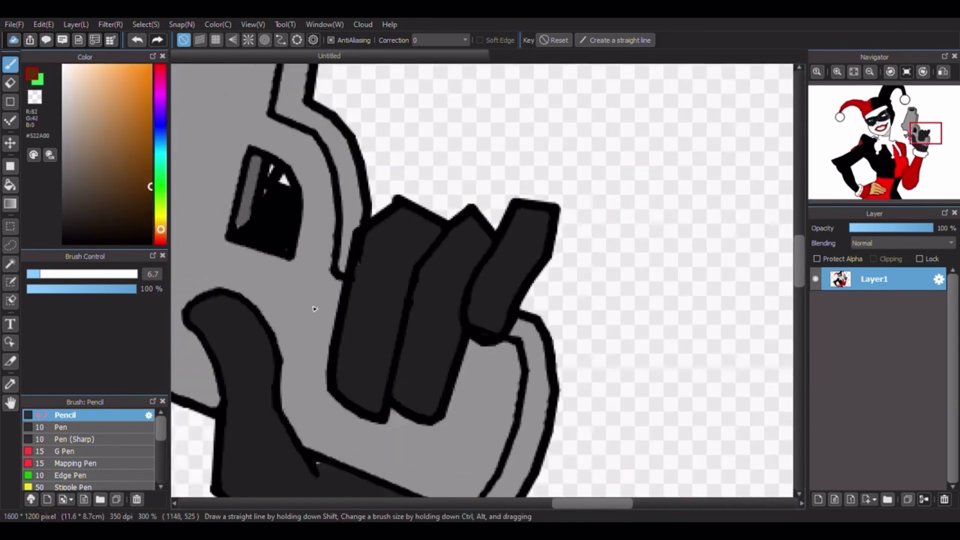
pyautogui.scroll(3, 295, 332)
pyautogui.moveTo(330, 270)
pyautogui.mouseDown()
pyautogui.moveTo(349, 184)
pyautogui.moveTo(375, 179)
pyautogui.moveTo(406, 190)
pyautogui.mouseUp()
pyautogui.moveTo(606, 269)
pyautogui.mouseDown()
pyautogui.moveTo(627, 288)
pyautogui.moveTo(626, 325)
pyautogui.moveTo(587, 440)
pyautogui.moveTo(571, 455)
pyautogui.moveTo(523, 448)
pyautogui.moveTo(345, 359)
pyautogui.mouseUp()
pyautogui.press('g')
pyautogui.click(501, 395)
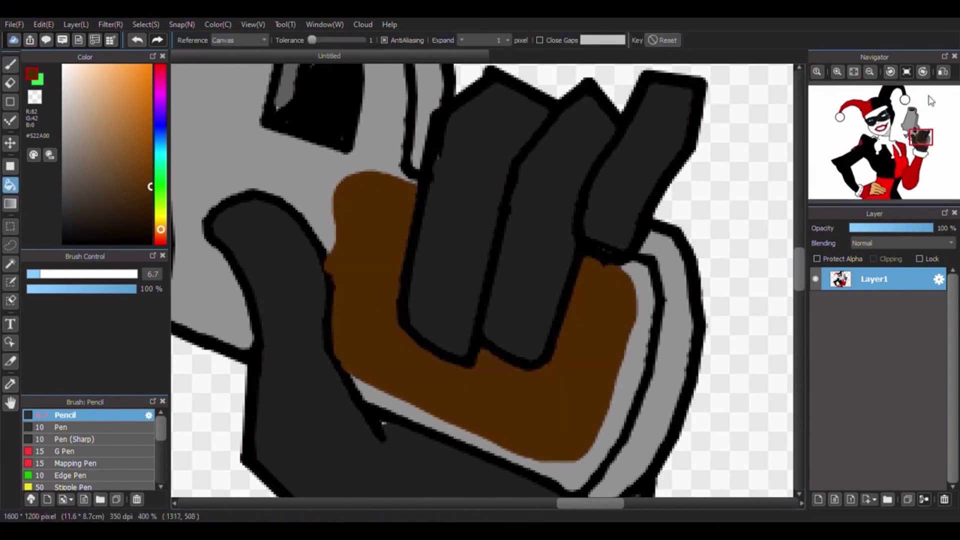
pyautogui.click(854, 71)
# - Draw a diamond on the black upper sleeve in the sleeve patch's red #AD1A11 and fill it
pyautogui.press('b')
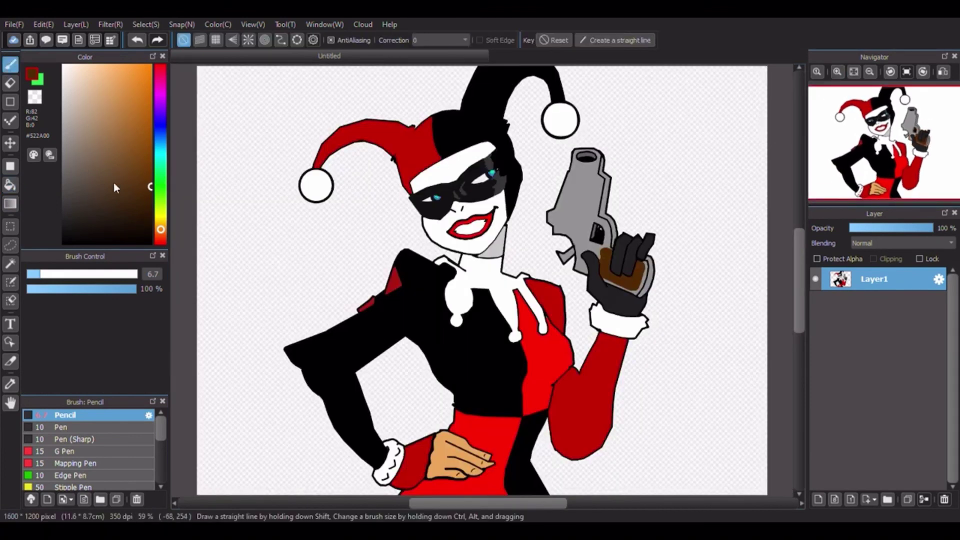
pyautogui.click(63, 242)
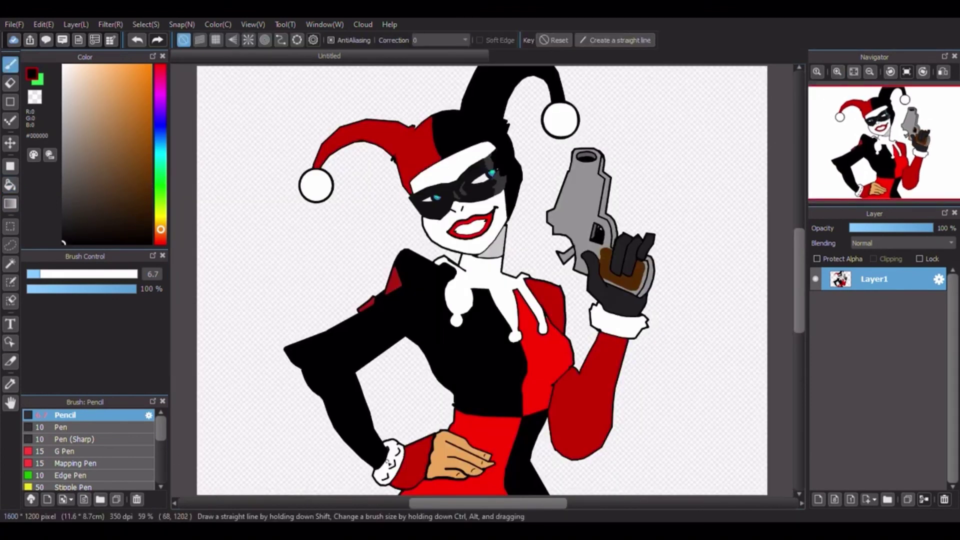
pyautogui.keyDown('alt'); pyautogui.click(395, 287); pyautogui.keyUp('alt')
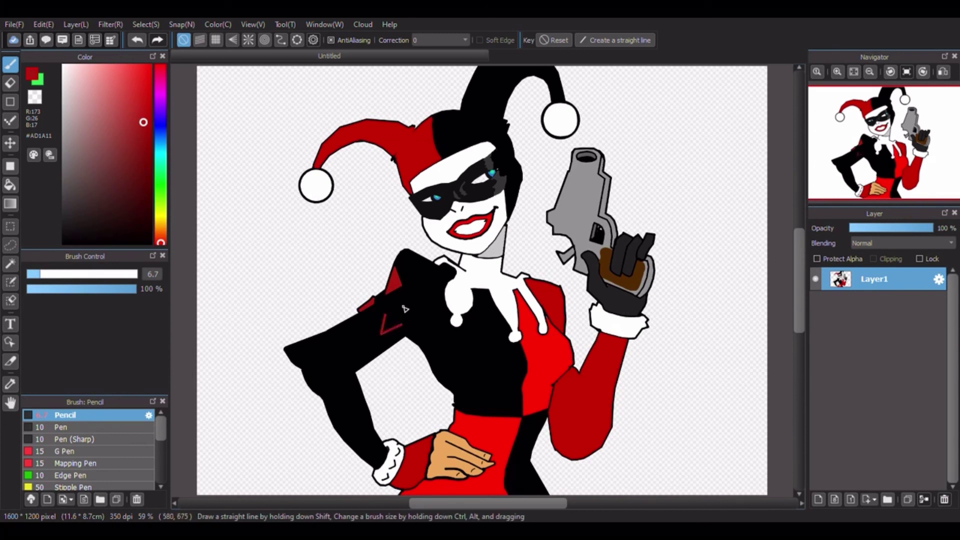
pyautogui.press('g')
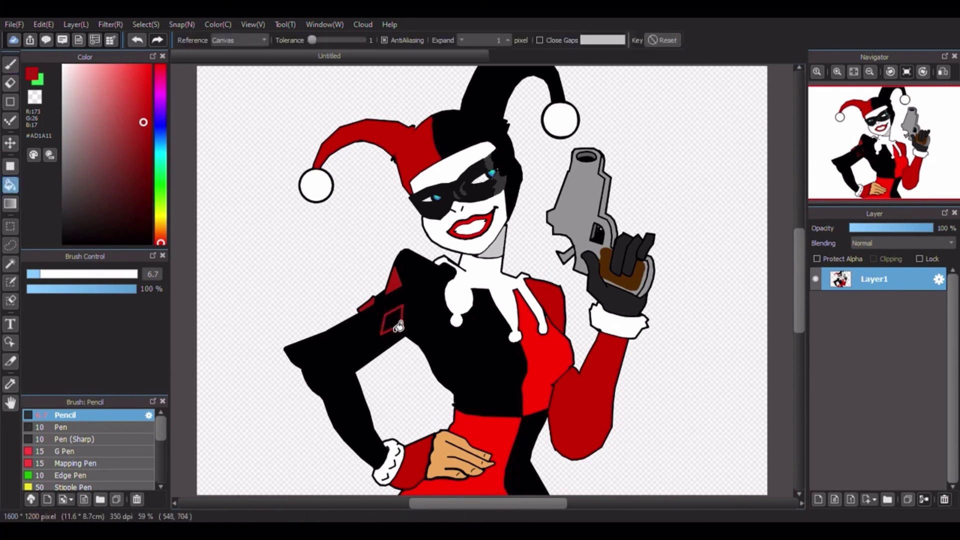
pyautogui.click(392, 321)
# - Draw a second red #AD1A11 diamond further down the black sleeve and fill it
pyautogui.press('b')
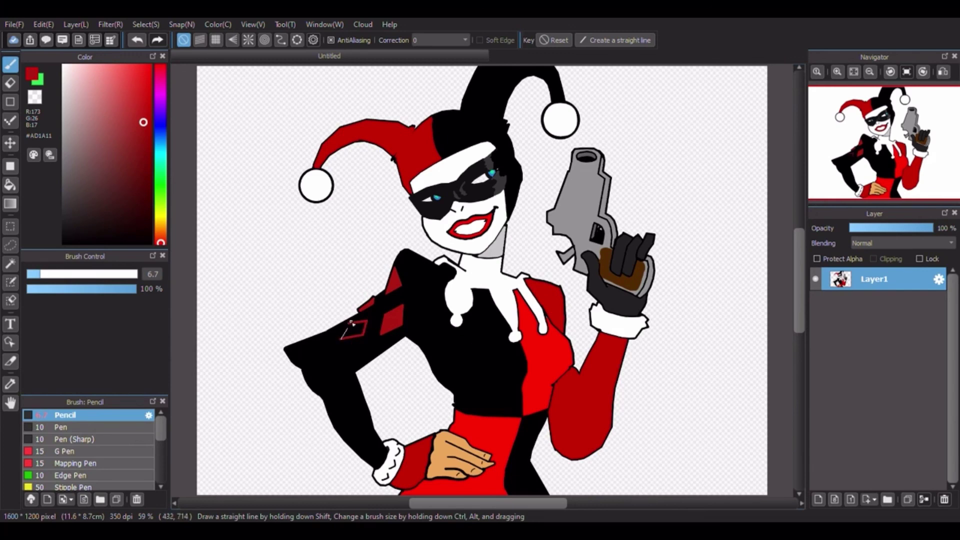
pyautogui.scroll(10, 350, 323)
pyautogui.click(10, 185)
pyautogui.click(570, 329)
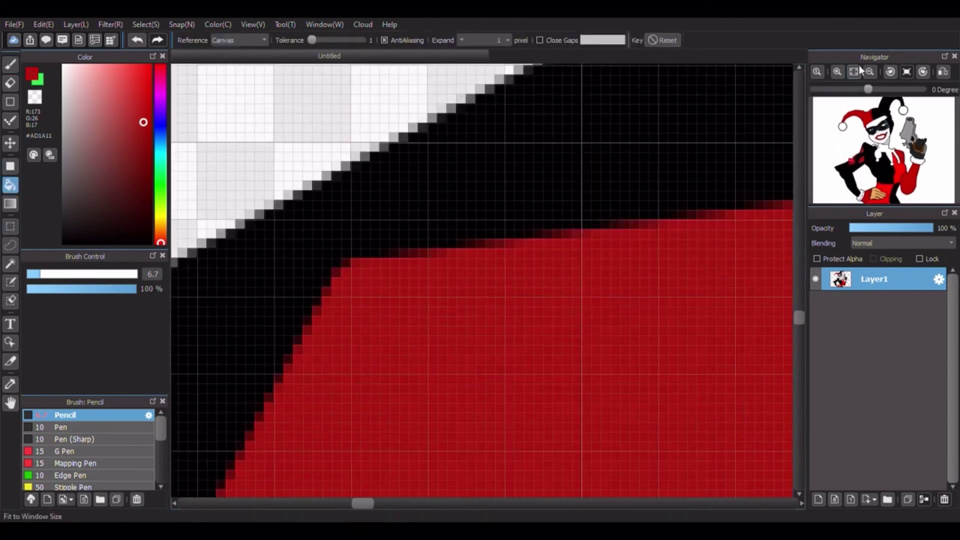
pyautogui.click(854, 72)
# - Shade the lower half of the second sleeve diamond with dark red #750600
pyautogui.press('b')
pyautogui.scroll(6, 354, 333)
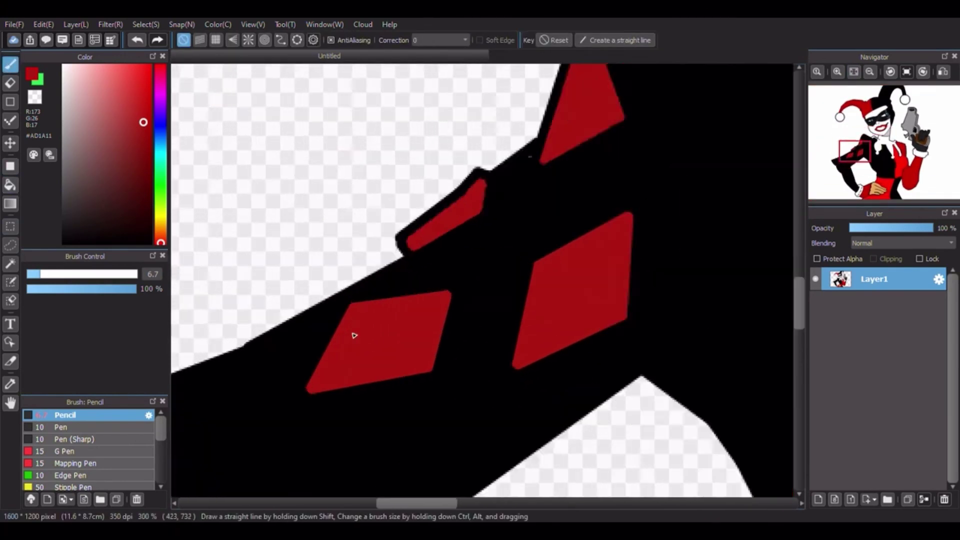
pyautogui.scroll(1, 354, 336)
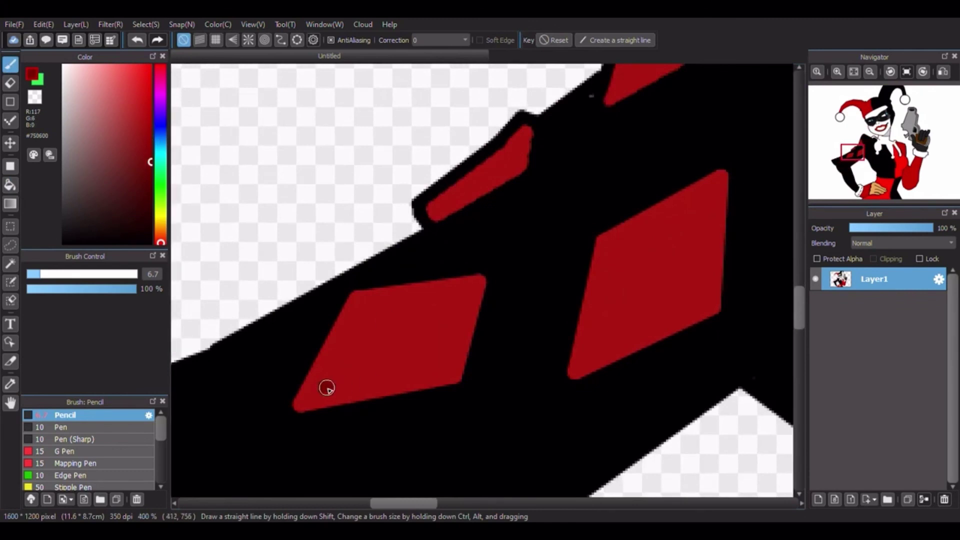
pyautogui.moveTo(327, 388)
pyautogui.mouseDown()
pyautogui.moveTo(377, 343)
pyautogui.moveTo(463, 317)
pyautogui.moveTo(455, 369)
pyautogui.moveTo(310, 403)
pyautogui.moveTo(390, 337)
pyautogui.moveTo(476, 285)
pyautogui.moveTo(437, 298)
pyautogui.mouseUp()
pyautogui.click(10, 186)
pyautogui.click(356, 380)
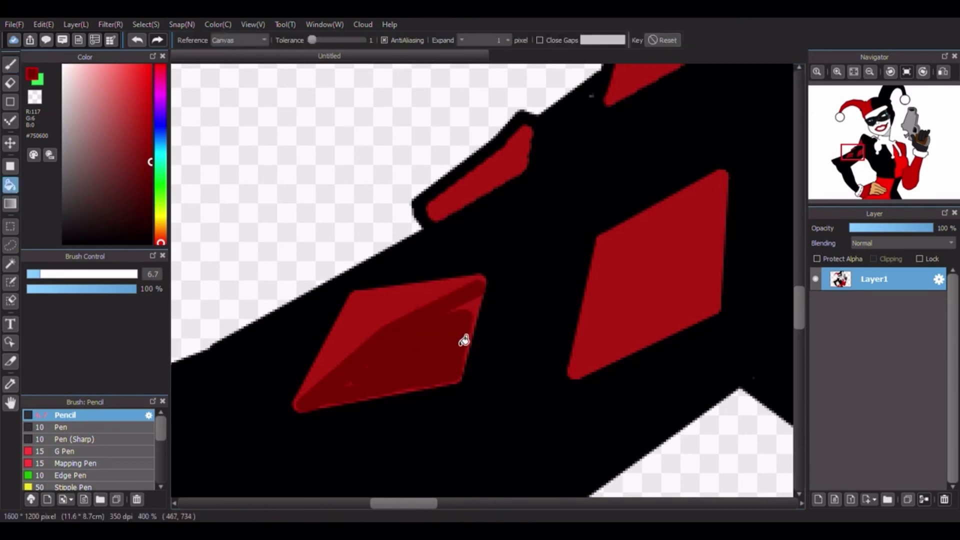
pyautogui.click(473, 314)
# - Shade the lower half of the larger sleeve diamond and fill the shoulder patch with dark red #750600
pyautogui.click(10, 64)
pyautogui.moveTo(579, 374)
pyautogui.mouseDown()
pyautogui.moveTo(647, 266)
pyautogui.moveTo(725, 179)
pyautogui.mouseUp()
pyautogui.click(10, 186)
pyautogui.click(653, 304)
pyautogui.scroll(-2, 273, 455)
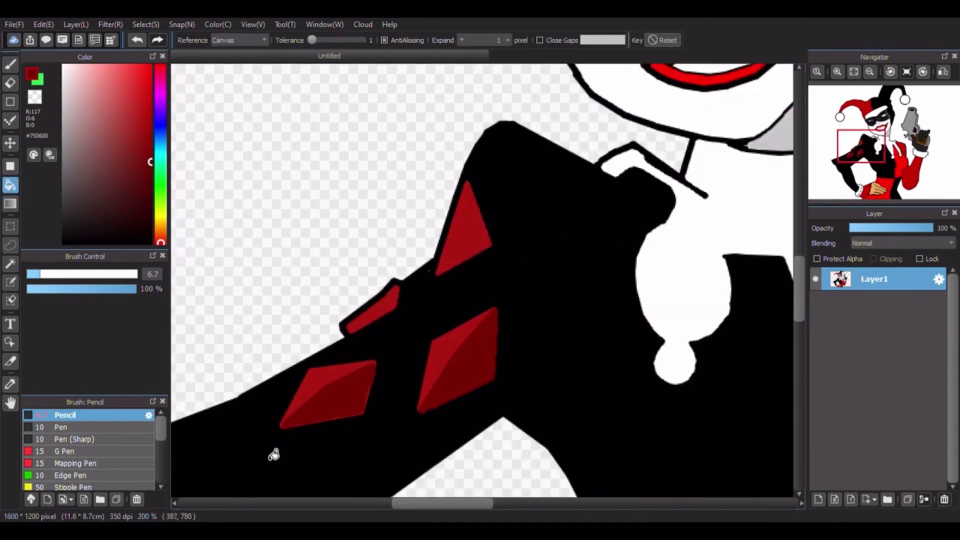
pyautogui.click(487, 231)
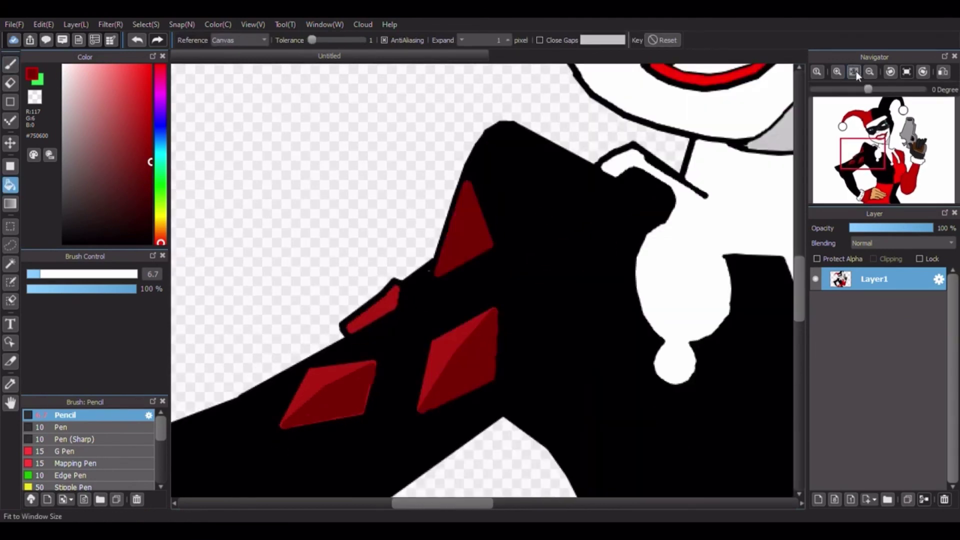
pyautogui.click(855, 71)
# - Outline a narrow slot, open at its lower end, in black on the pistol's body
pyautogui.click(10, 65)
pyautogui.moveTo(89, 128); pyautogui.dragTo(1, 476)
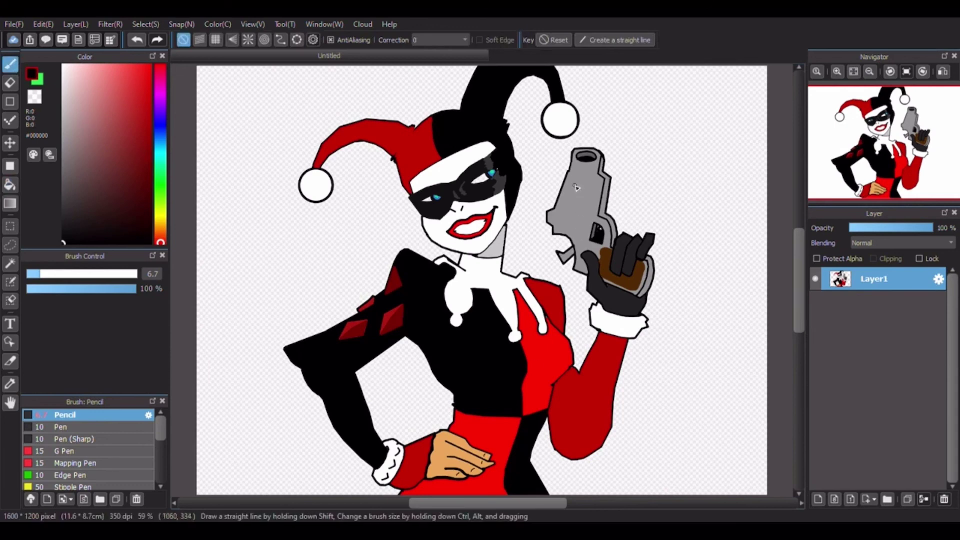
pyautogui.scroll(5, 576, 187)
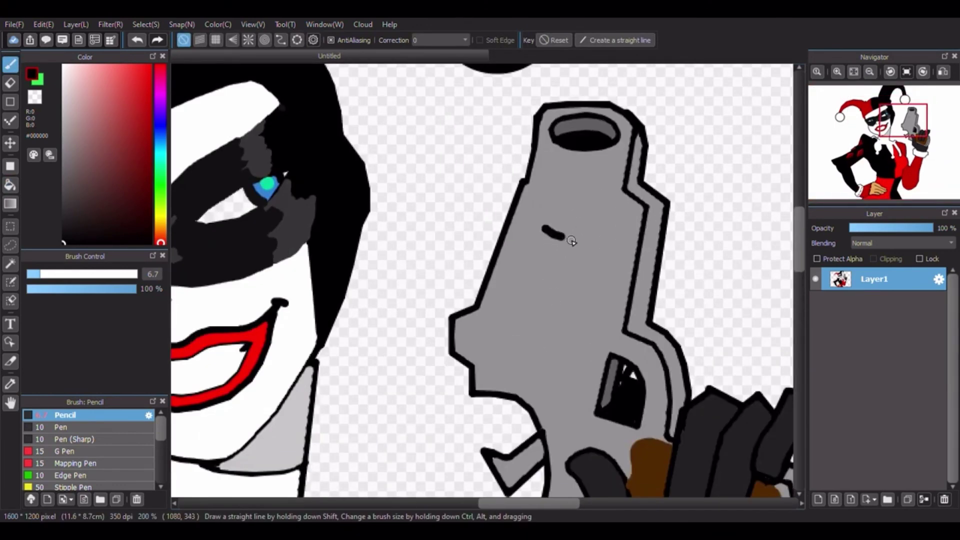
pyautogui.keyDown('shift'); pyautogui.click(548, 328); pyautogui.keyUp('shift')
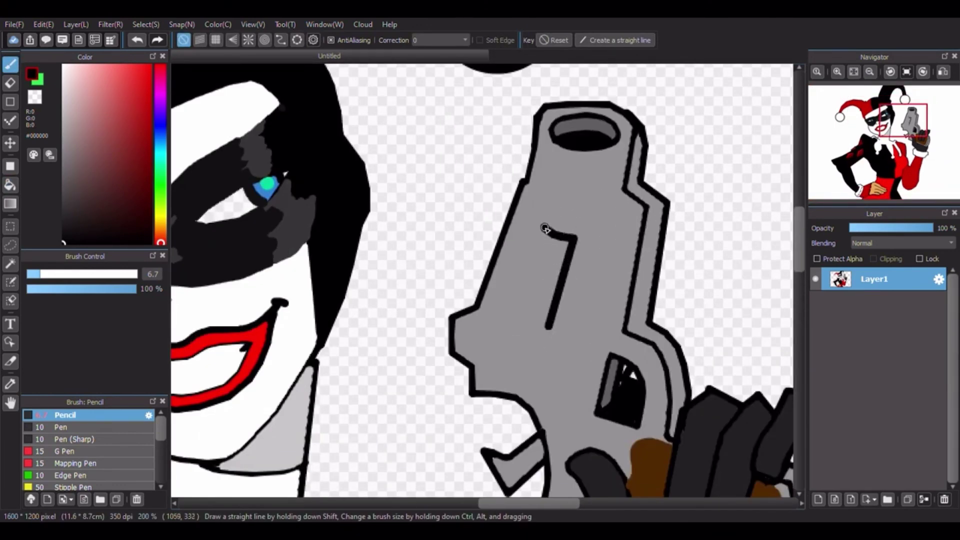
pyautogui.moveTo(546, 229); pyautogui.dragTo(524, 320)
pyautogui.scroll(-5, 503, 447)
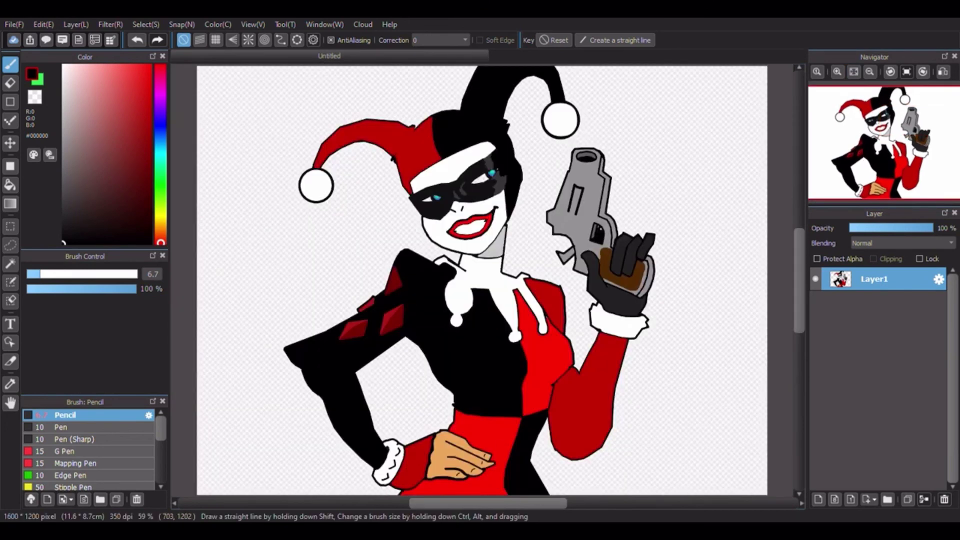
# - Outline a second slot in black between the first one and the pistol's front edge, joined to that edge
pyautogui.scroll(7, 587, 200)
pyautogui.moveTo(473, 289); pyautogui.dragTo(425, 256)
pyautogui.keyDown('shift'); pyautogui.click(484, 92); pyautogui.keyUp('shift')
pyautogui.scroll(-3, 484, 92)
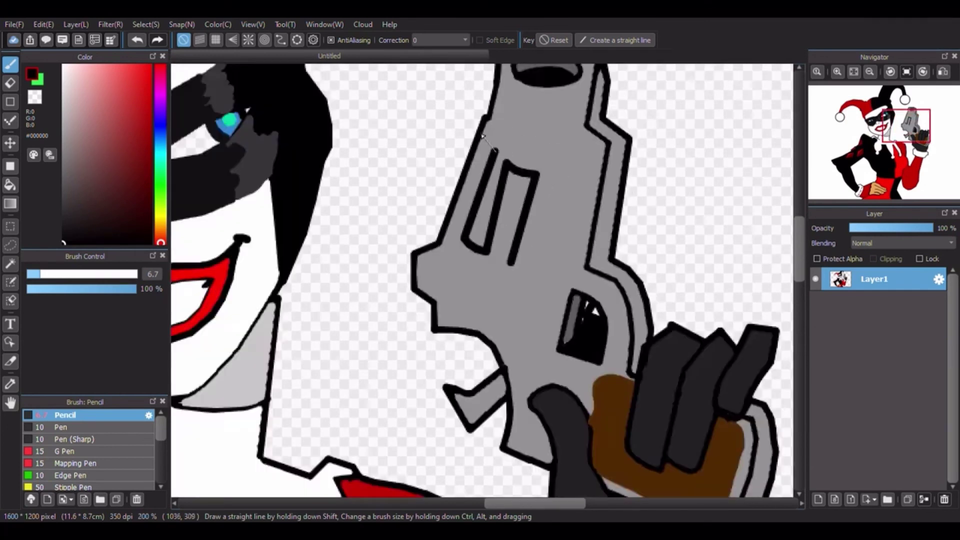
pyautogui.scroll(2, 483, 157)
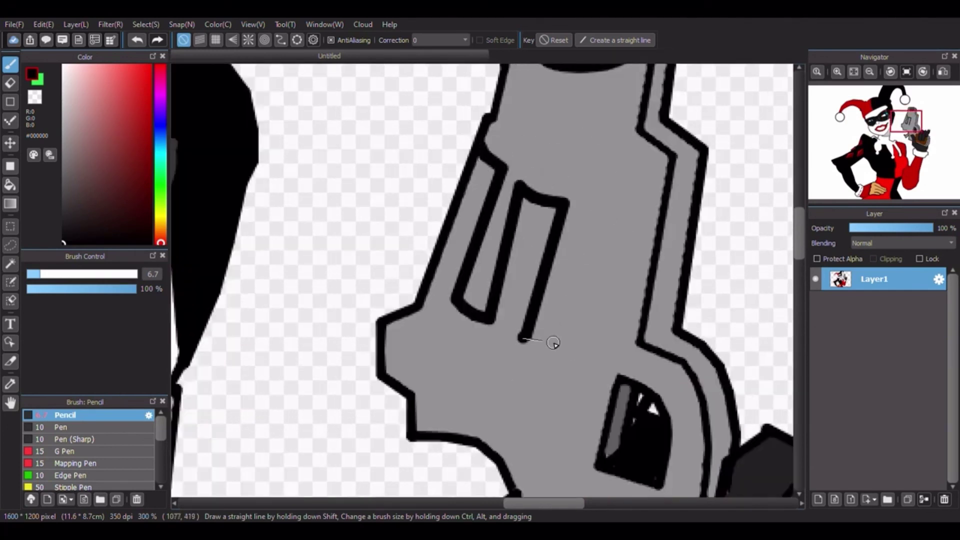
# - Continue the black slot outline across the pistol's body with straight segments up to its rear edge
pyautogui.keyDown('shift'); pyautogui.click(580, 344); pyautogui.keyUp('shift')
pyautogui.keyDown('shift'); pyautogui.click(603, 198); pyautogui.keyUp('shift')
pyautogui.keyDown('shift'); pyautogui.click(622, 202); pyautogui.keyUp('shift')
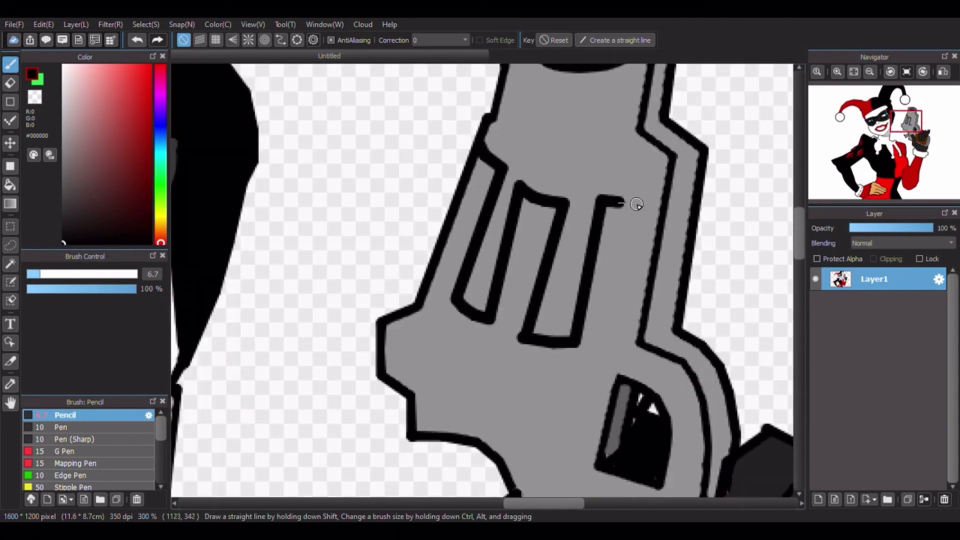
pyautogui.keyDown('shift'); pyautogui.click(638, 202); pyautogui.keyUp('shift')
pyautogui.keyDown('shift'); pyautogui.click(623, 341); pyautogui.keyUp('shift')
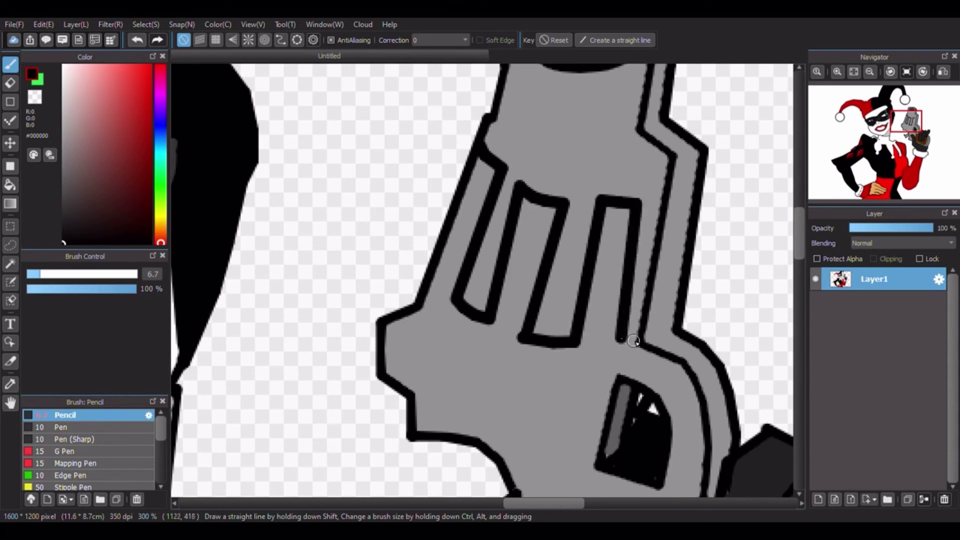
pyautogui.scroll(-3, 633, 341)
# - Draw a black line up from the frame's lower edge, bending toward the pistol's front
pyautogui.scroll(4, 504, 233)
pyautogui.scroll(2, 494, 315)
pyautogui.click(493, 316)
pyautogui.scroll(-2, 493, 315)
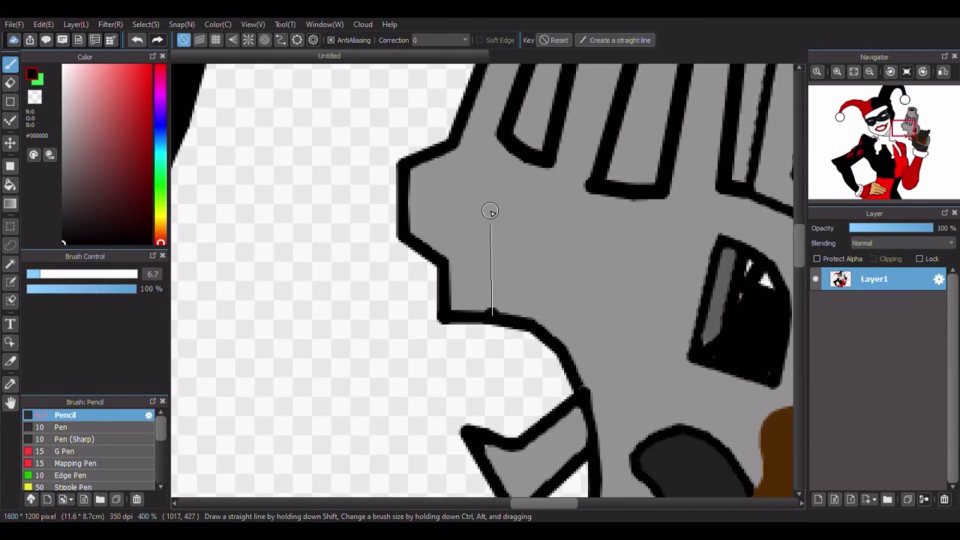
pyautogui.keyDown('shift'); pyautogui.click(490, 211); pyautogui.keyUp('shift')
pyautogui.scroll(-5, 470, 157)
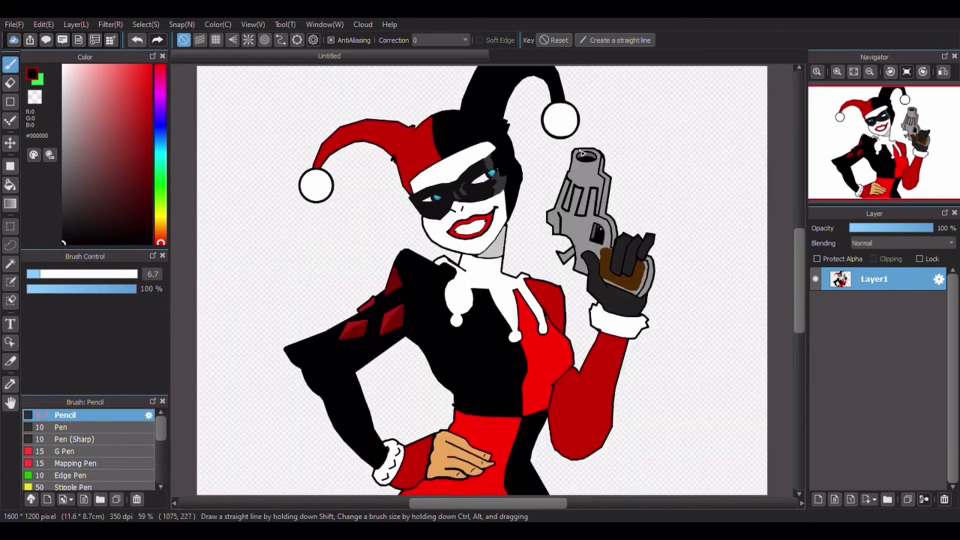
# - Draw a black line across the barrel below the muzzle and an angled line on the frame beside the trigger opening
pyautogui.scroll(5, 581, 152)
pyautogui.moveTo(520, 232)
pyautogui.mouseDown()
pyautogui.moveTo(555, 258)
pyautogui.moveTo(615, 274)
pyautogui.moveTo(676, 272)
pyautogui.mouseUp()
pyautogui.click(853, 73)
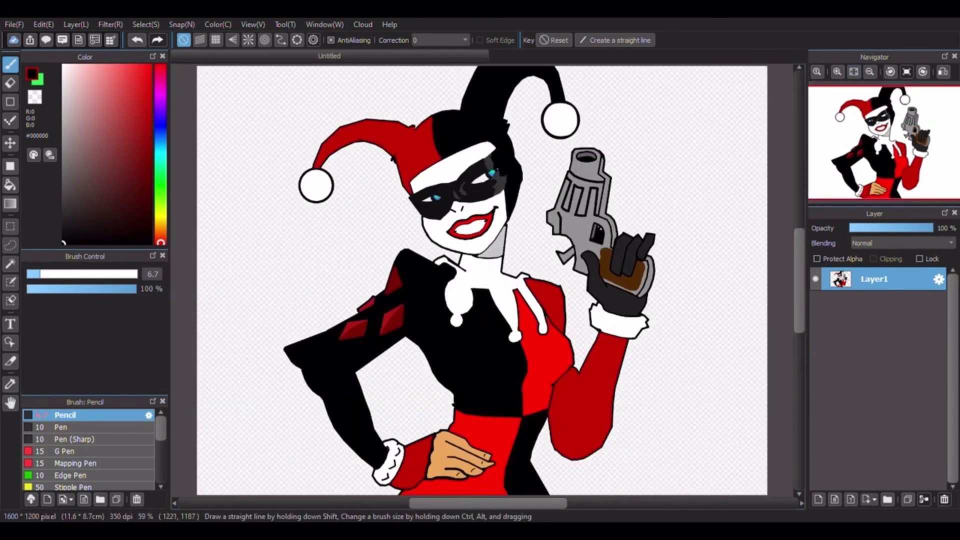
pyautogui.scroll(6, 576, 230)
pyautogui.moveTo(512, 245)
pyautogui.mouseDown()
pyautogui.moveTo(648, 289)
pyautogui.moveTo(696, 186)
pyautogui.mouseUp()
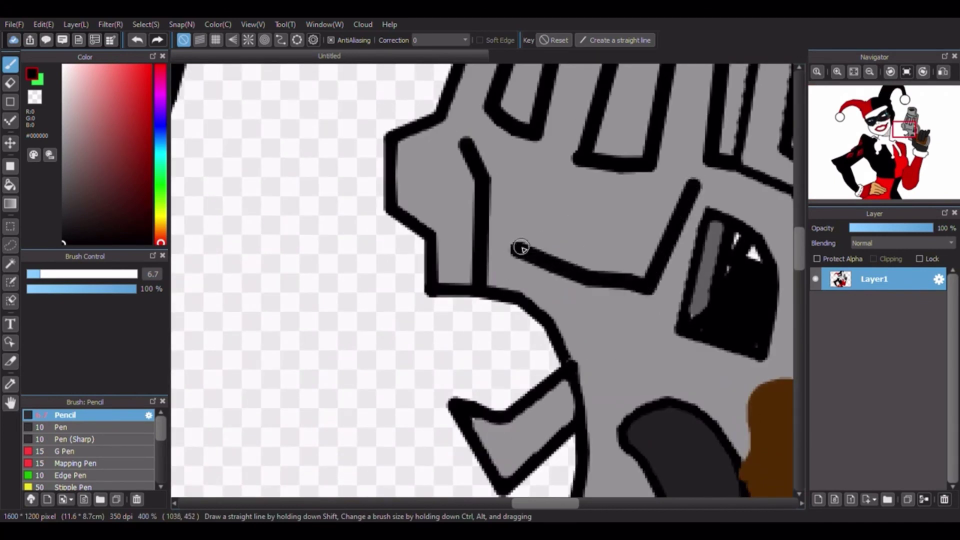
# - Remove the bent black line at the front of the frame using the pistol's grey #939393
pyautogui.rightClick(505, 223)
pyautogui.moveTo(471, 273); pyautogui.dragTo(485, 273)
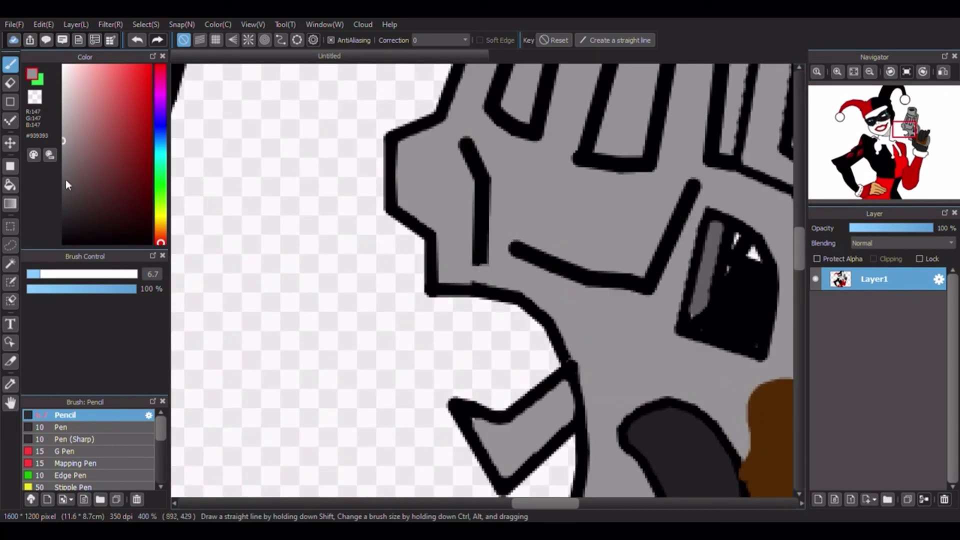
pyautogui.click(11, 185)
pyautogui.click(489, 183)
# - Extend the frame's angled line in black up toward the slots at the pistol's front
pyautogui.click(63, 243)
pyautogui.press('b')
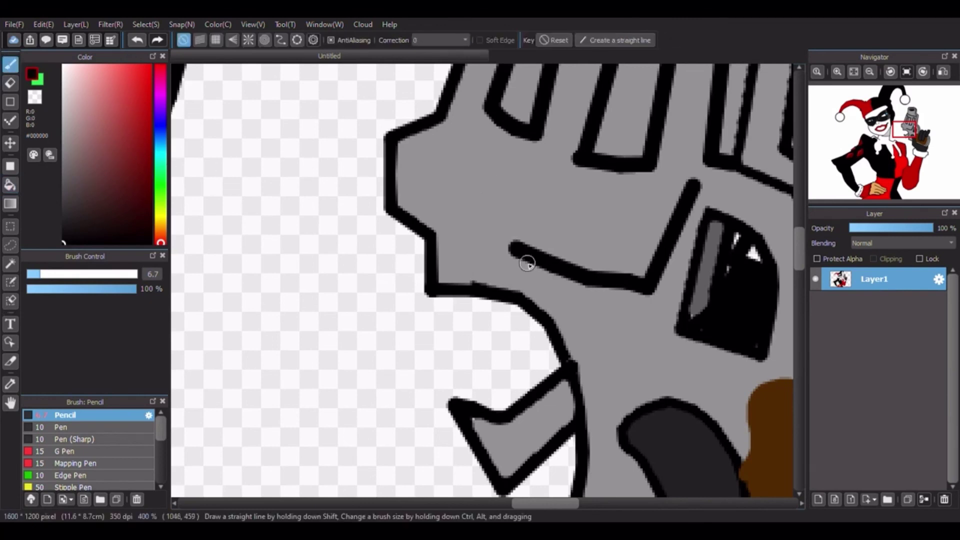
pyautogui.moveTo(508, 244)
pyautogui.mouseDown()
pyautogui.moveTo(474, 193)
pyautogui.moveTo(475, 143)
pyautogui.mouseUp()
pyautogui.click(854, 72)
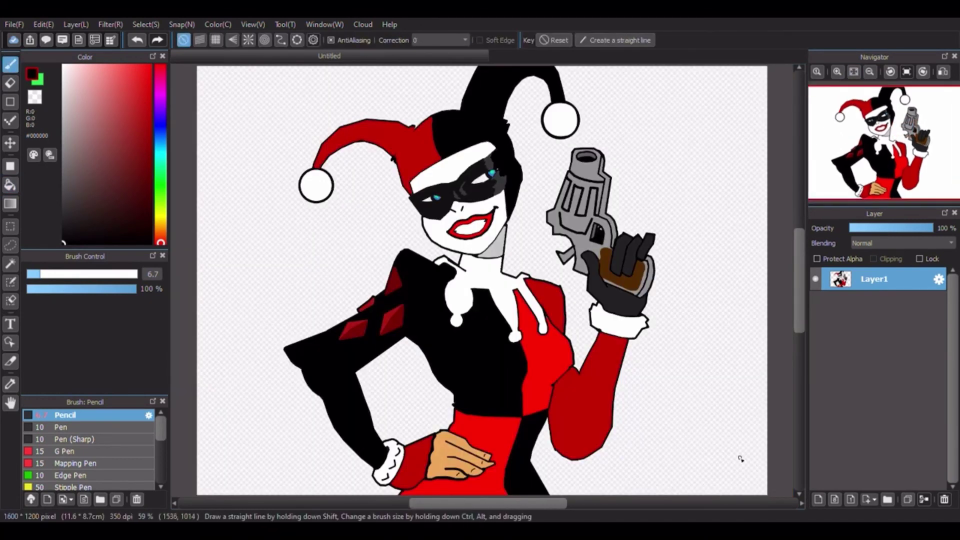
# - Add the black two-line text "harley quinn", enlarge it and place it between the white hat pompom and the black sleeve
pyautogui.click(11, 324)
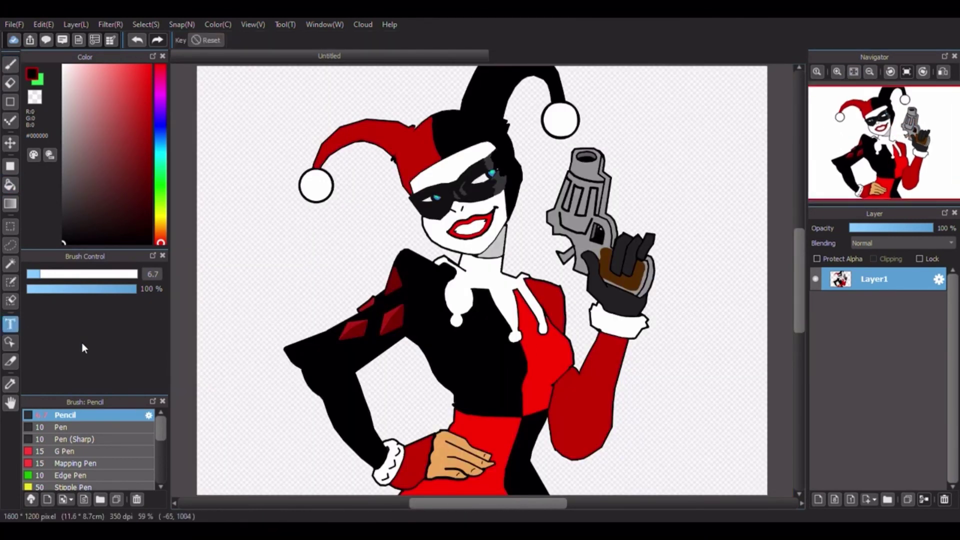
pyautogui.click(676, 486)
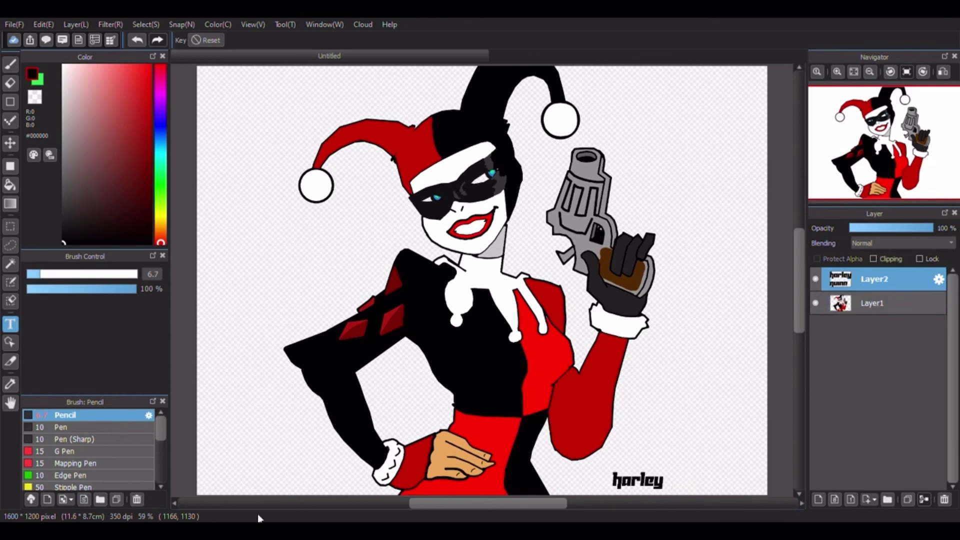
pyautogui.moveTo(671, 500); pyautogui.dragTo(284, 231)
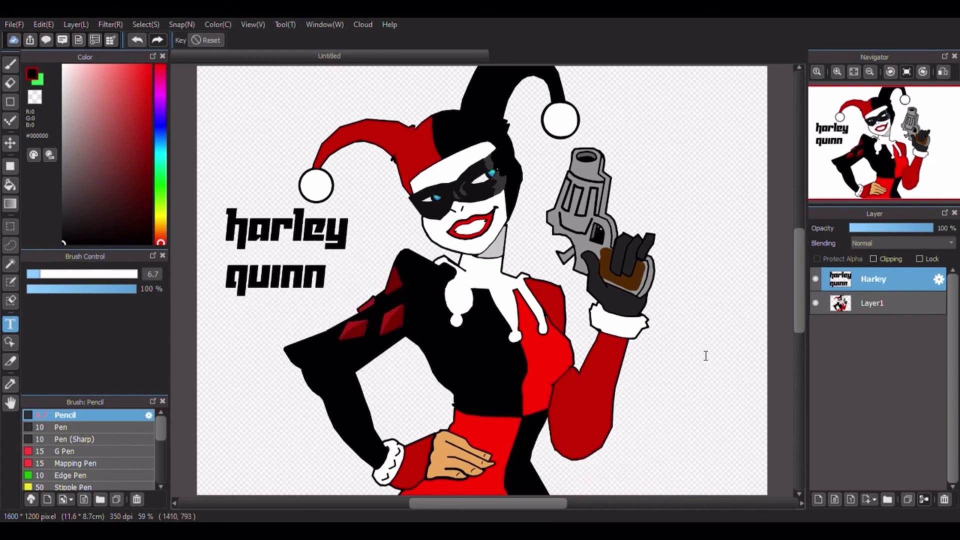